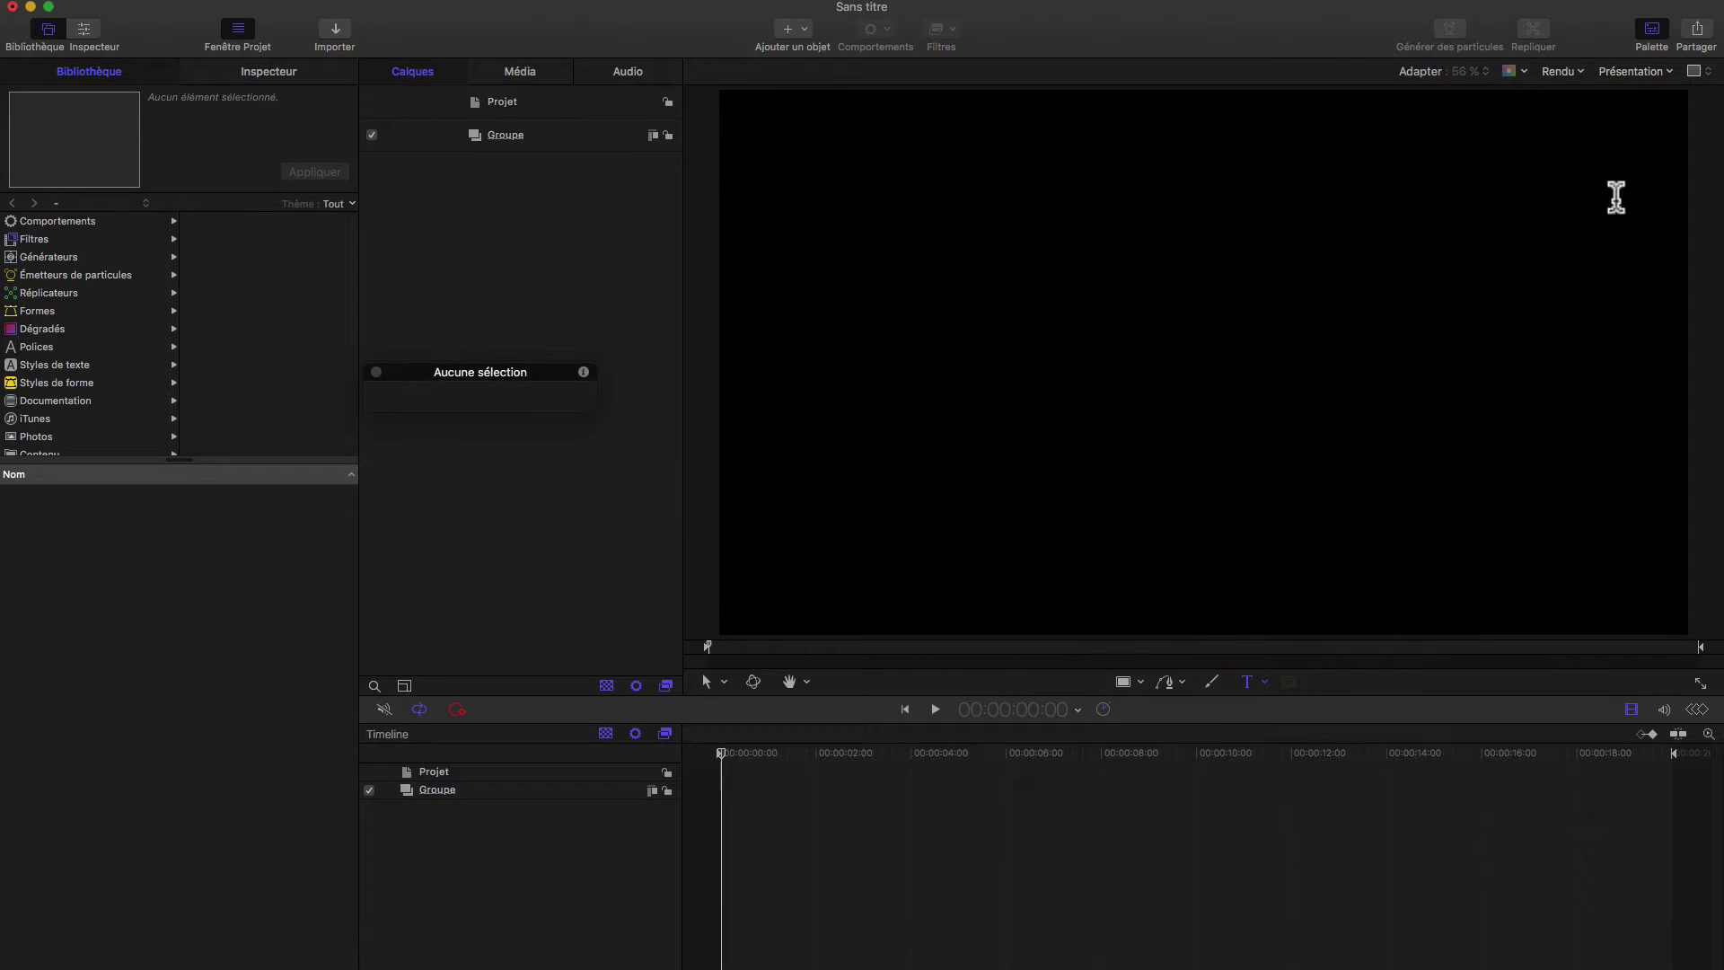
Show the safe zones and draw a full-width text box along the bottom of the outer safe zone, keeping the layout method on Paragraphe.
{"action": "left_click", "coordinate": [1650, 72]}
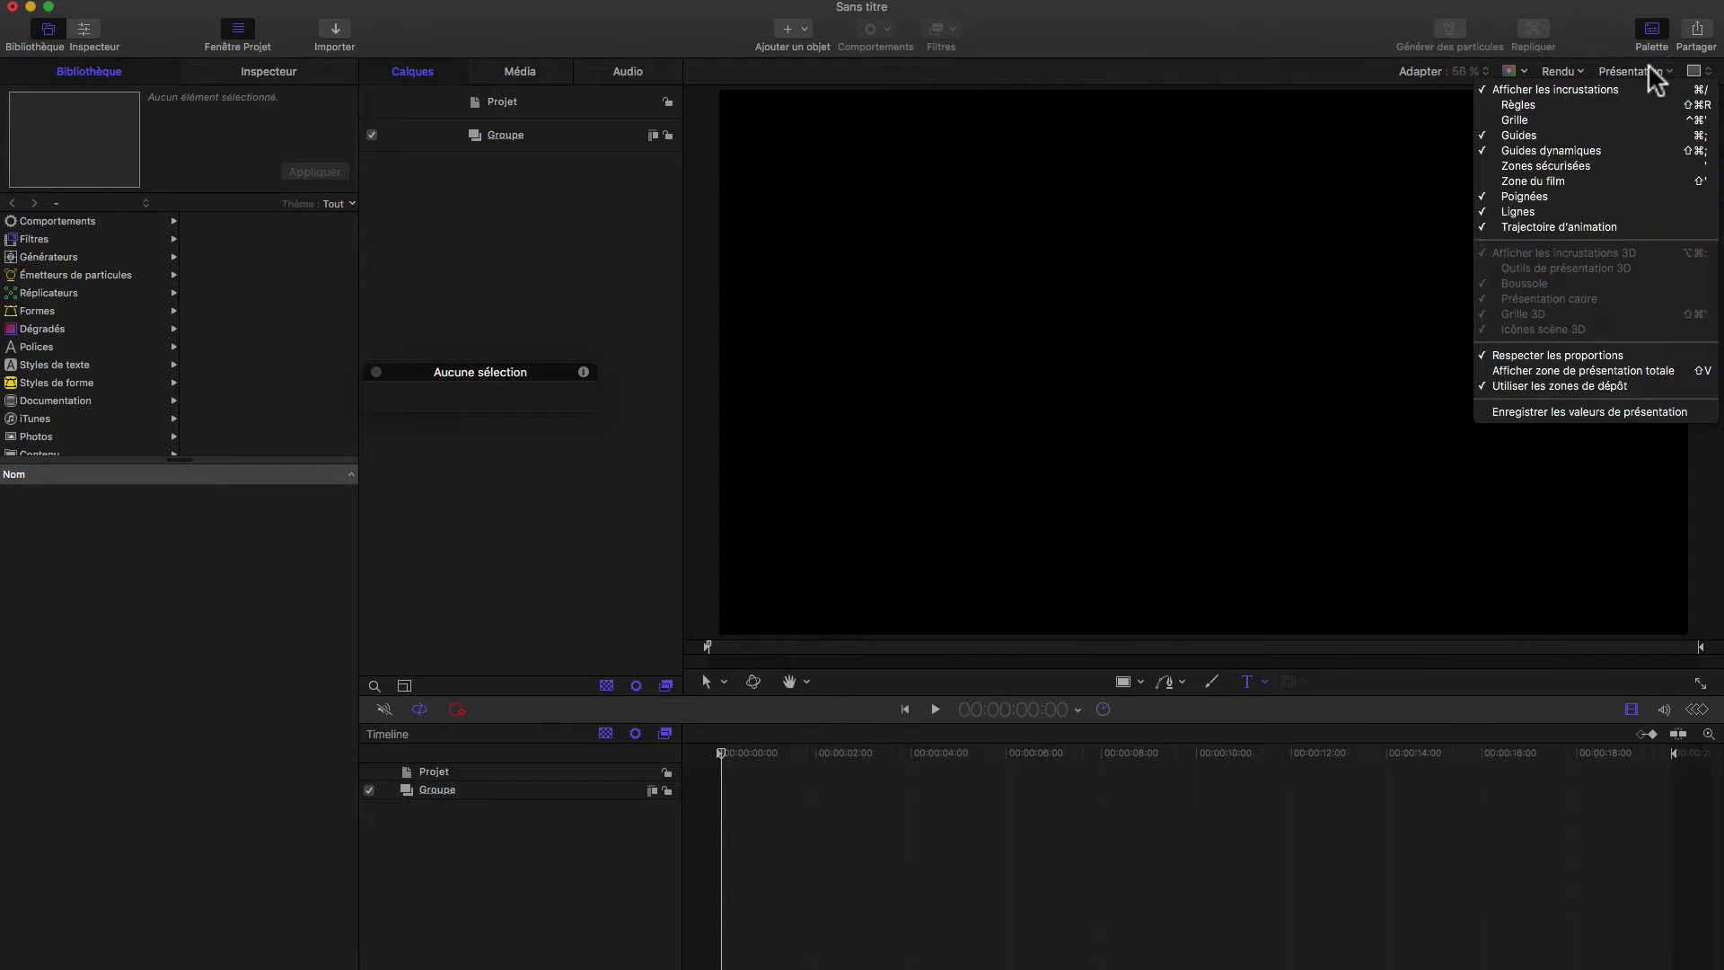
{"action": "left_click", "coordinate": [1581, 166]}
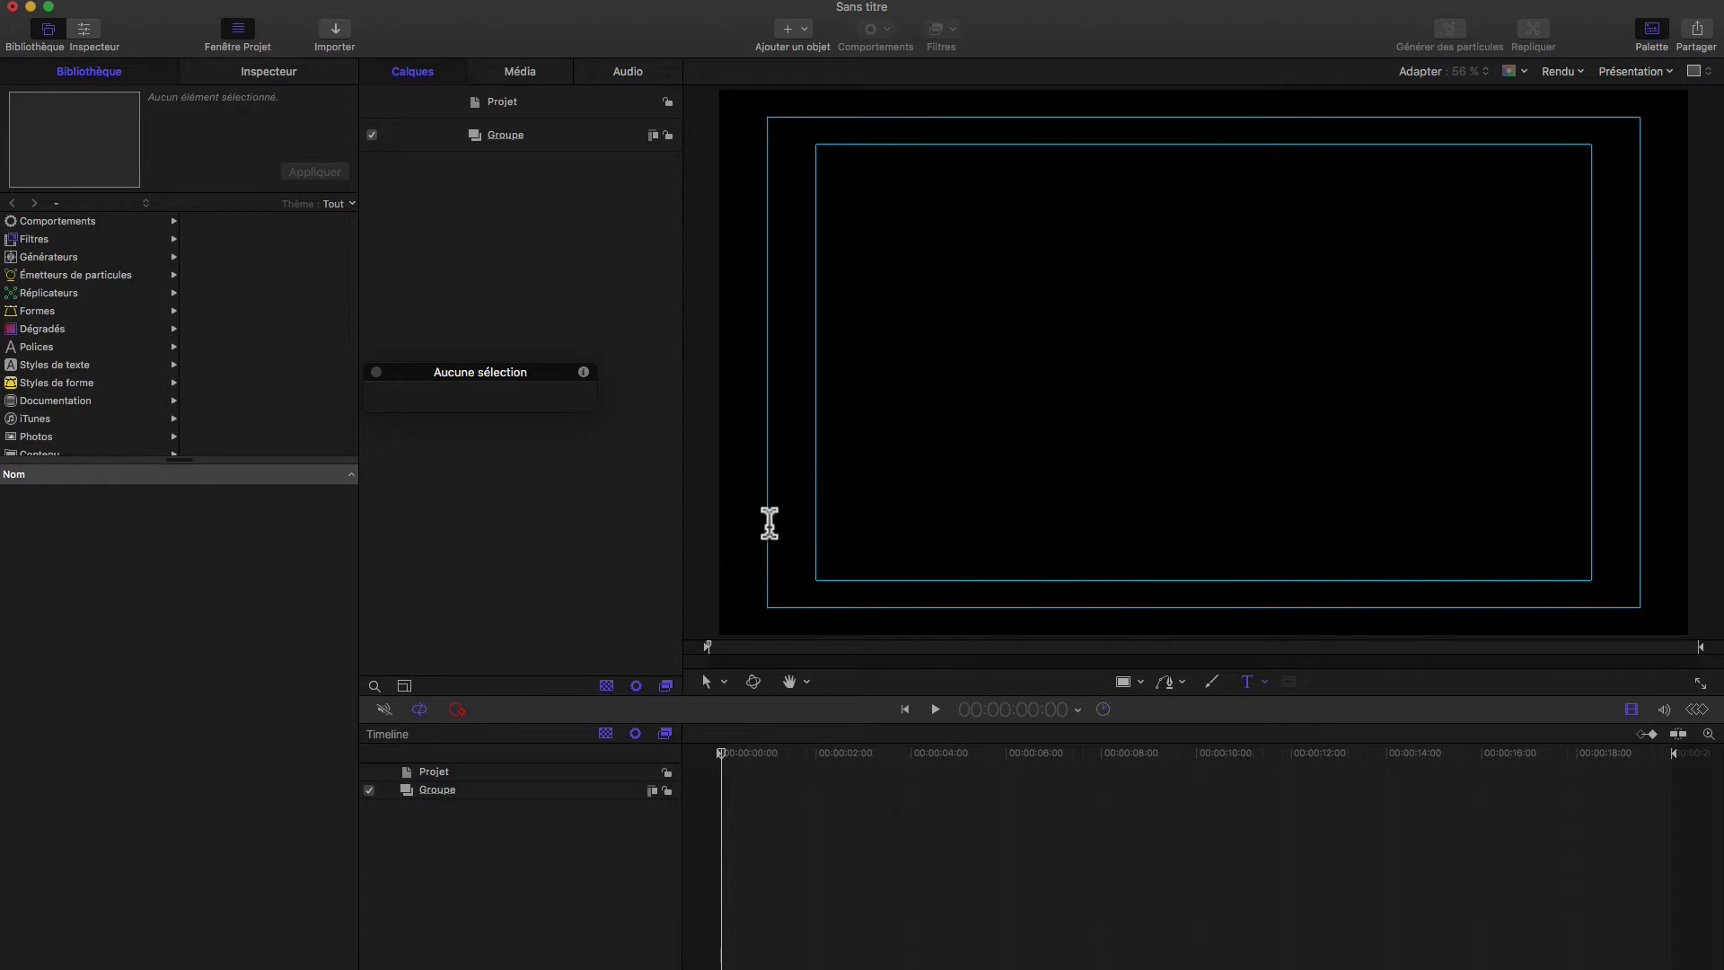
{"action": "left_click", "coordinate": [327, 71]}
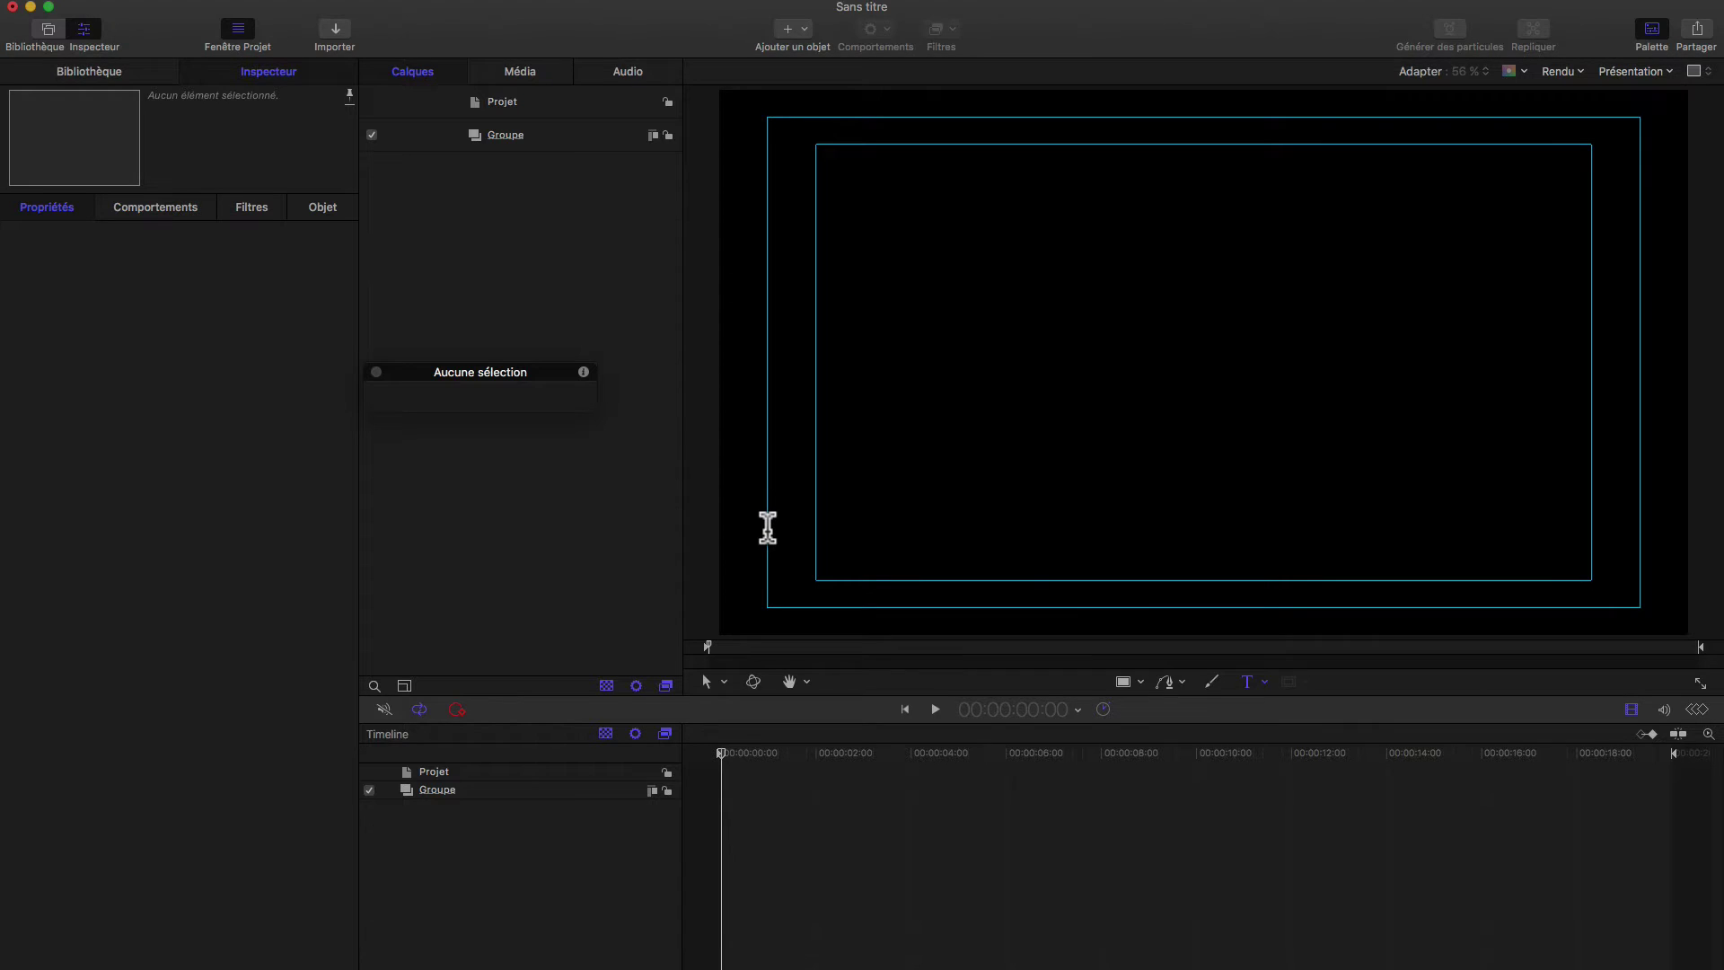
{"action": "left_click_drag", "start_coordinate": [768, 524], "coordinate": [1641, 607]}
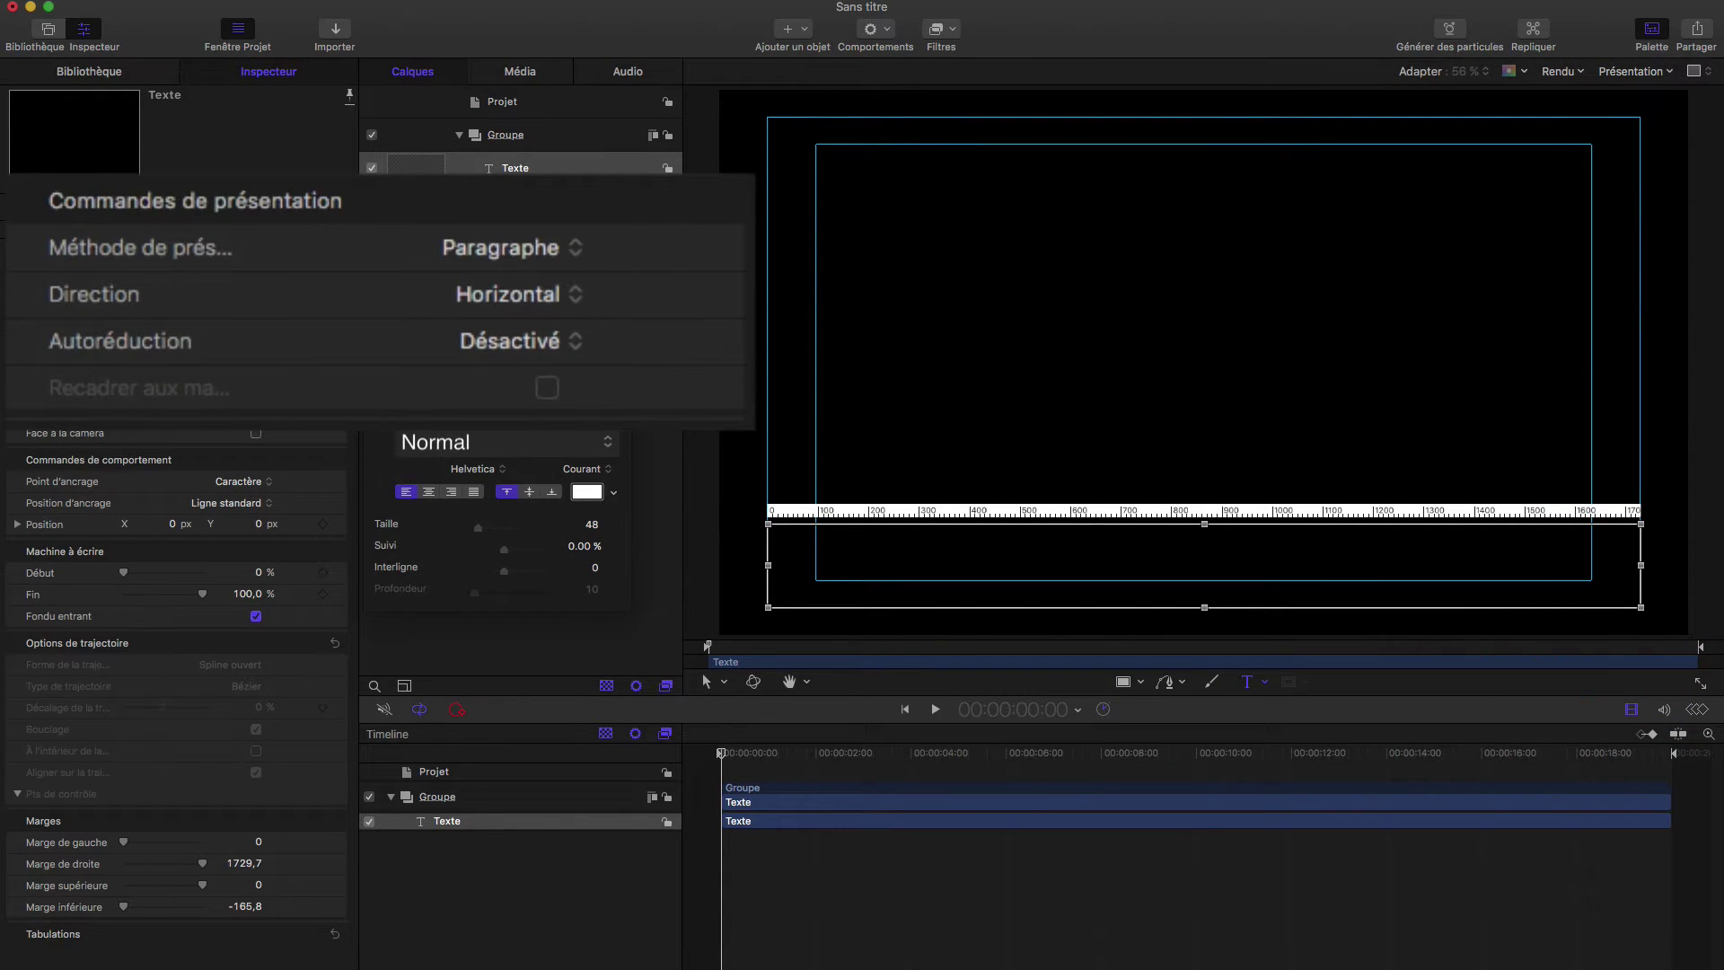
{"action": "left_click", "coordinate": [495, 250]}
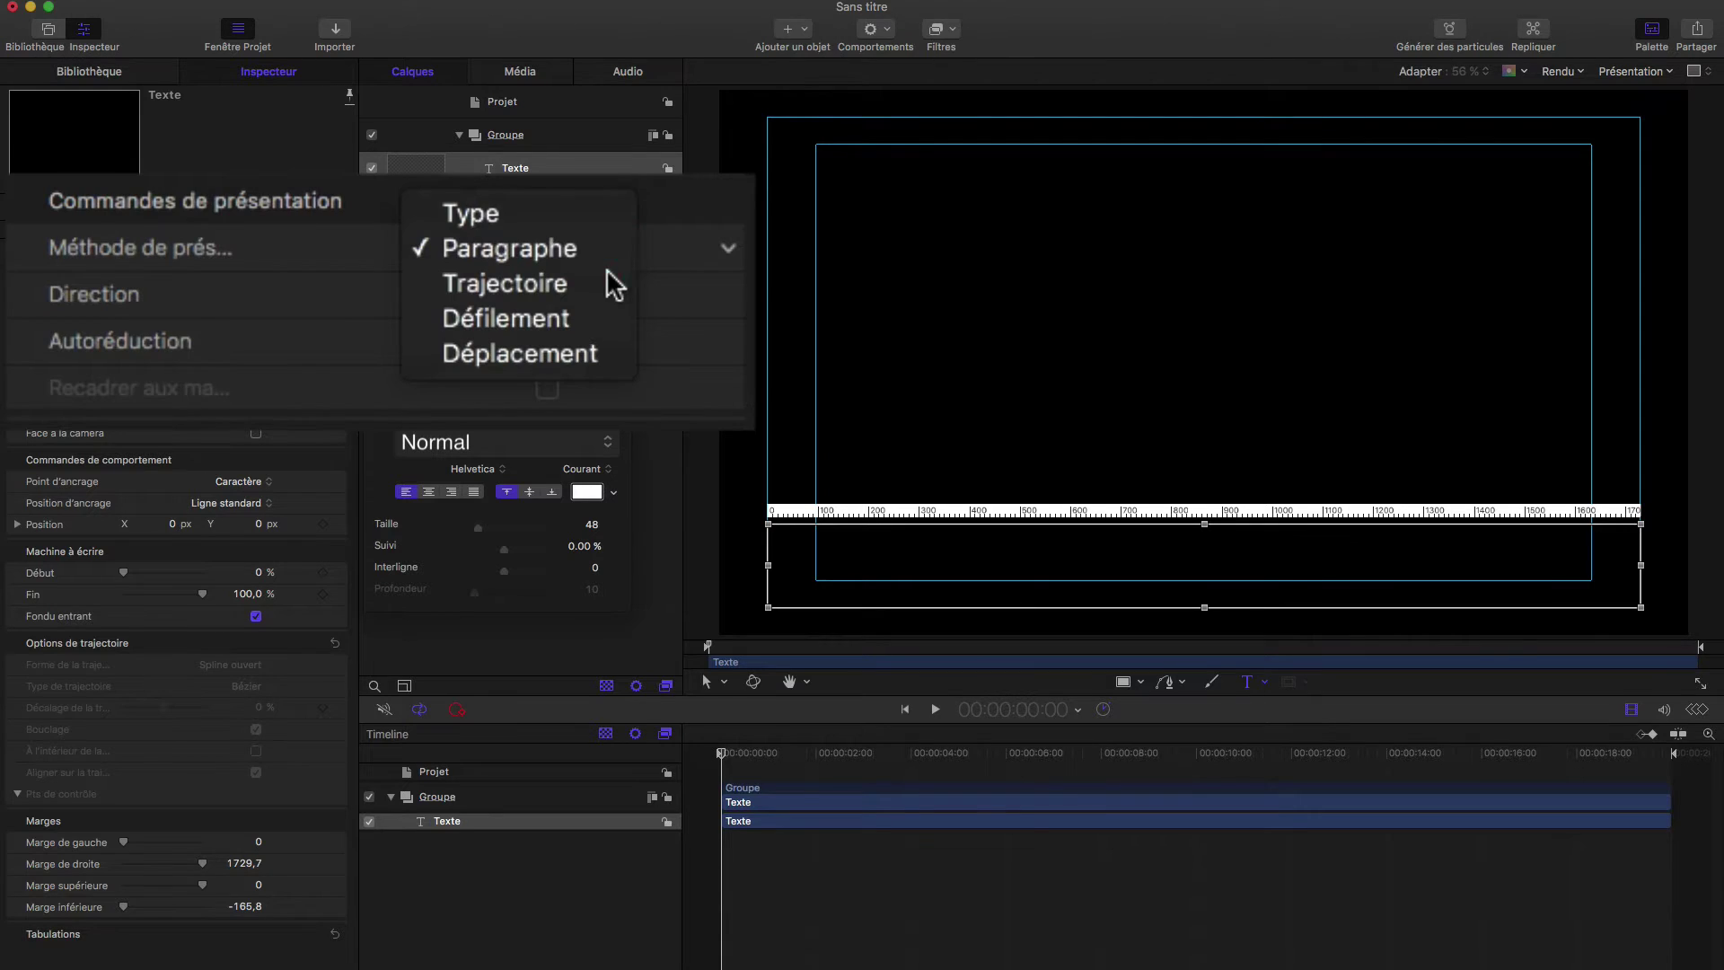
{"action": "left_click", "coordinate": [820, 562]}
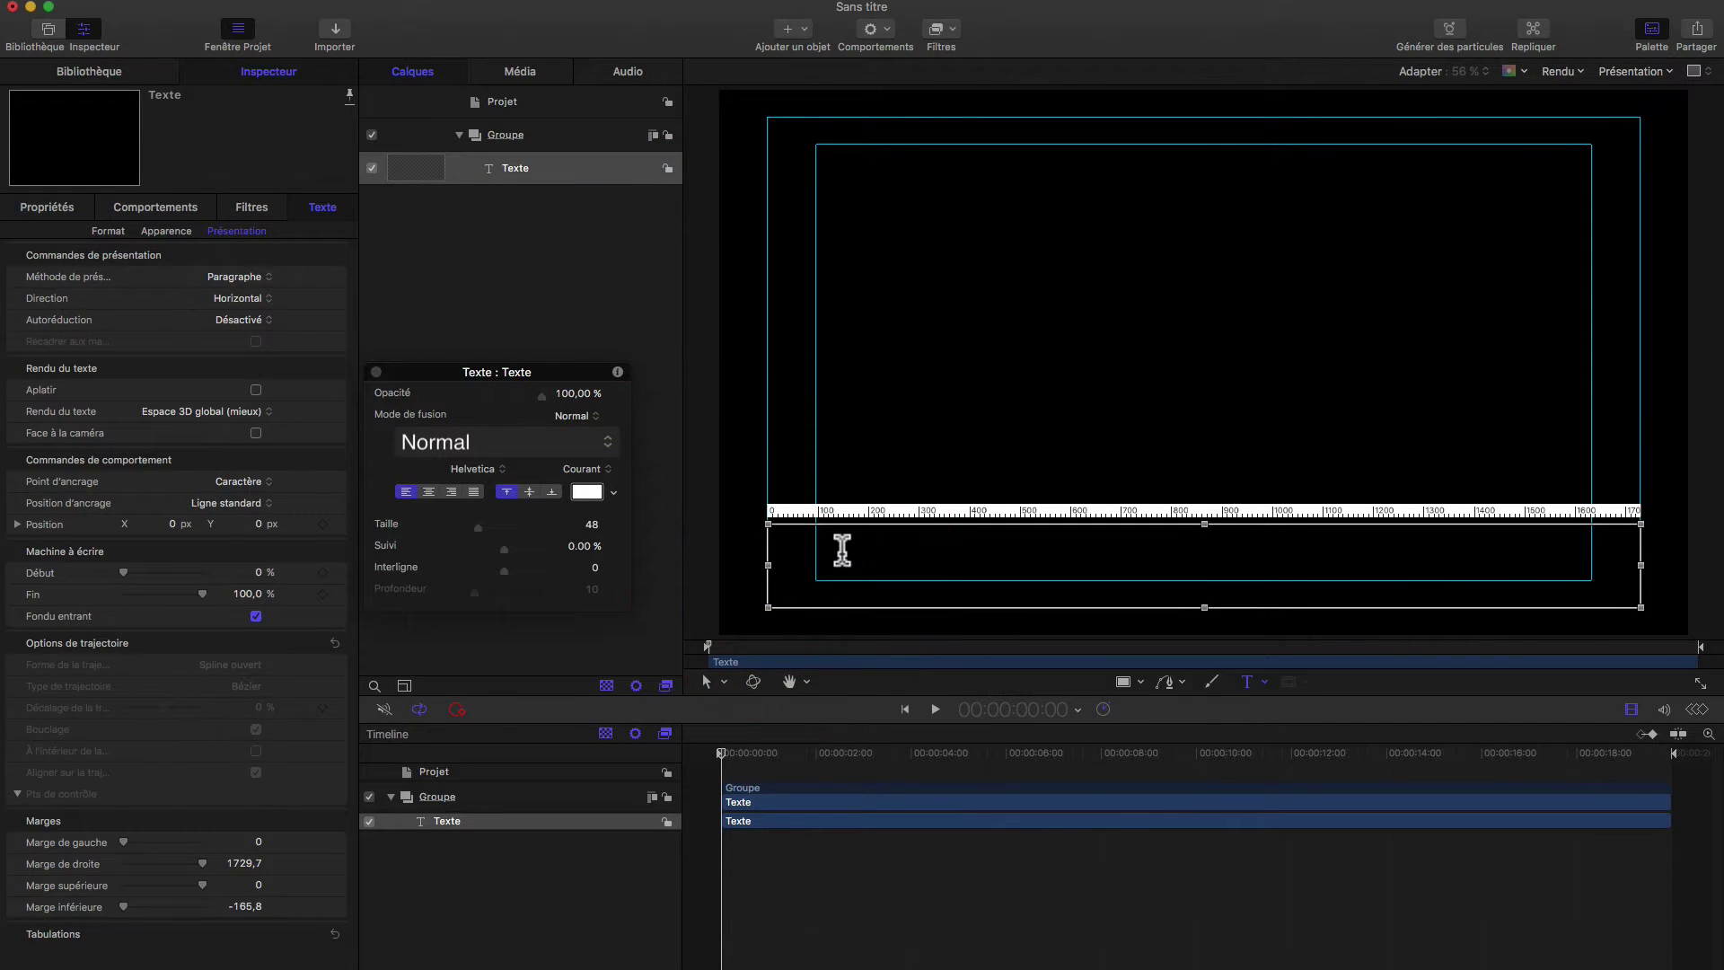
Enter the text "outil de soustitrage avec un rectangle de couleur autour du texte qui s'aligne automatiquement" in the text box.
{"action": "left_click", "coordinate": [786, 540]}
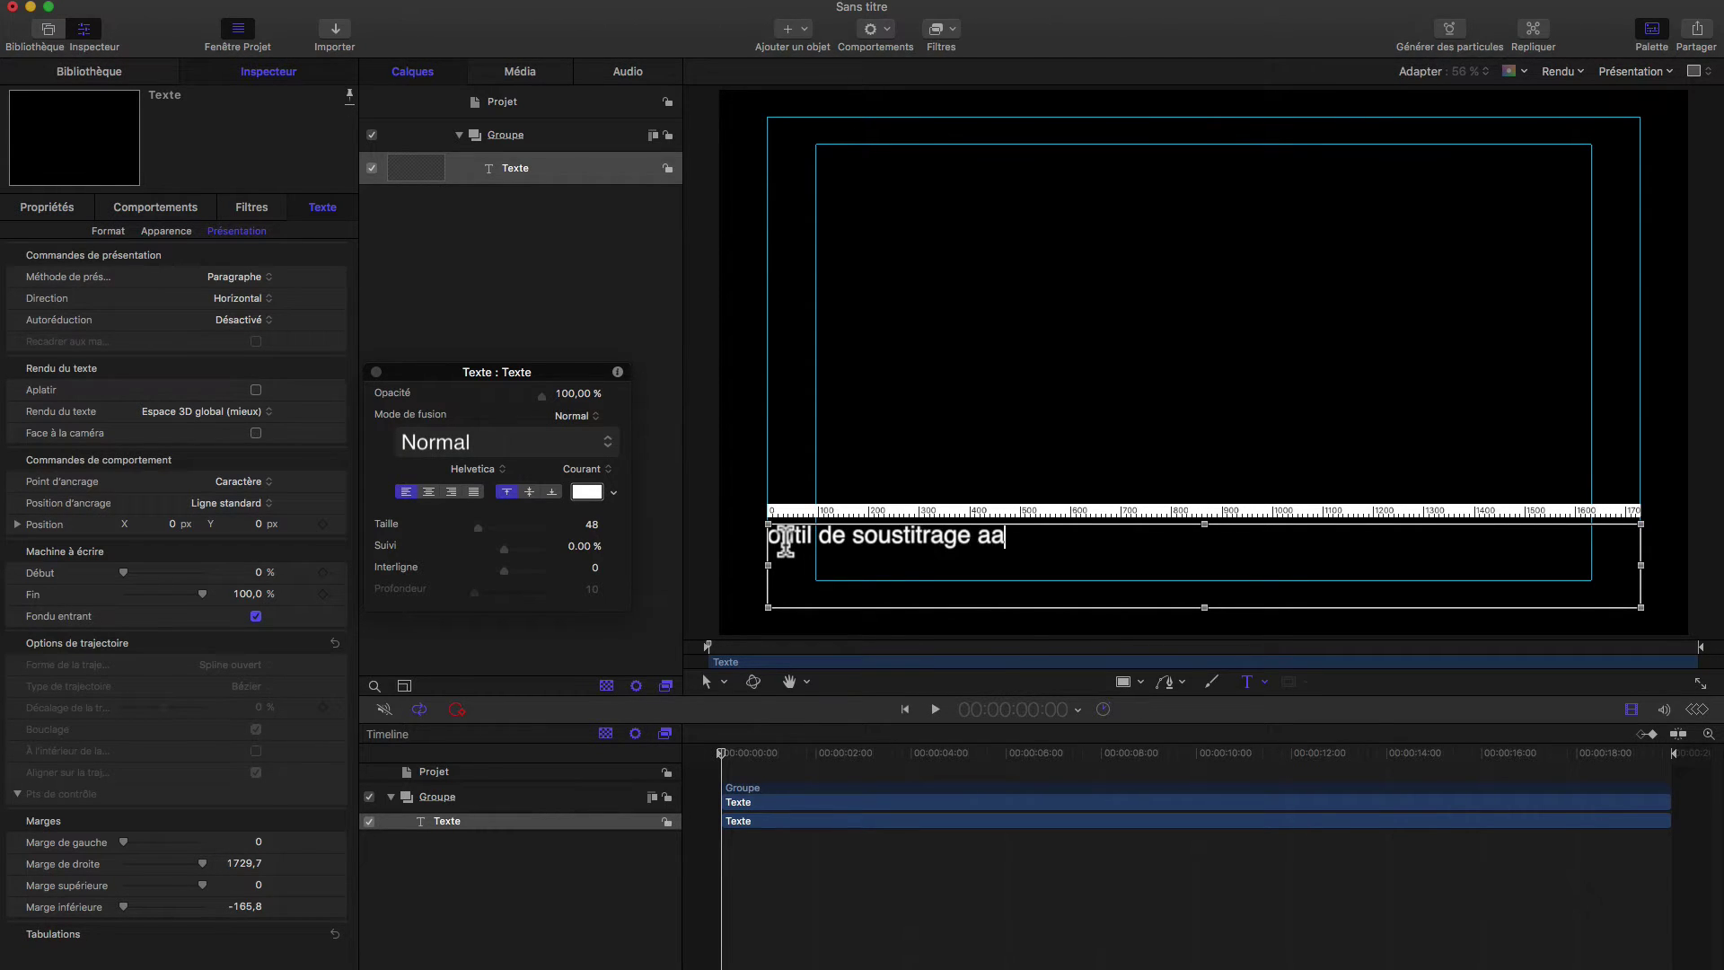
{"action": "type", "text": "avec un rectangle de couleur autour du texte qui s'a"}
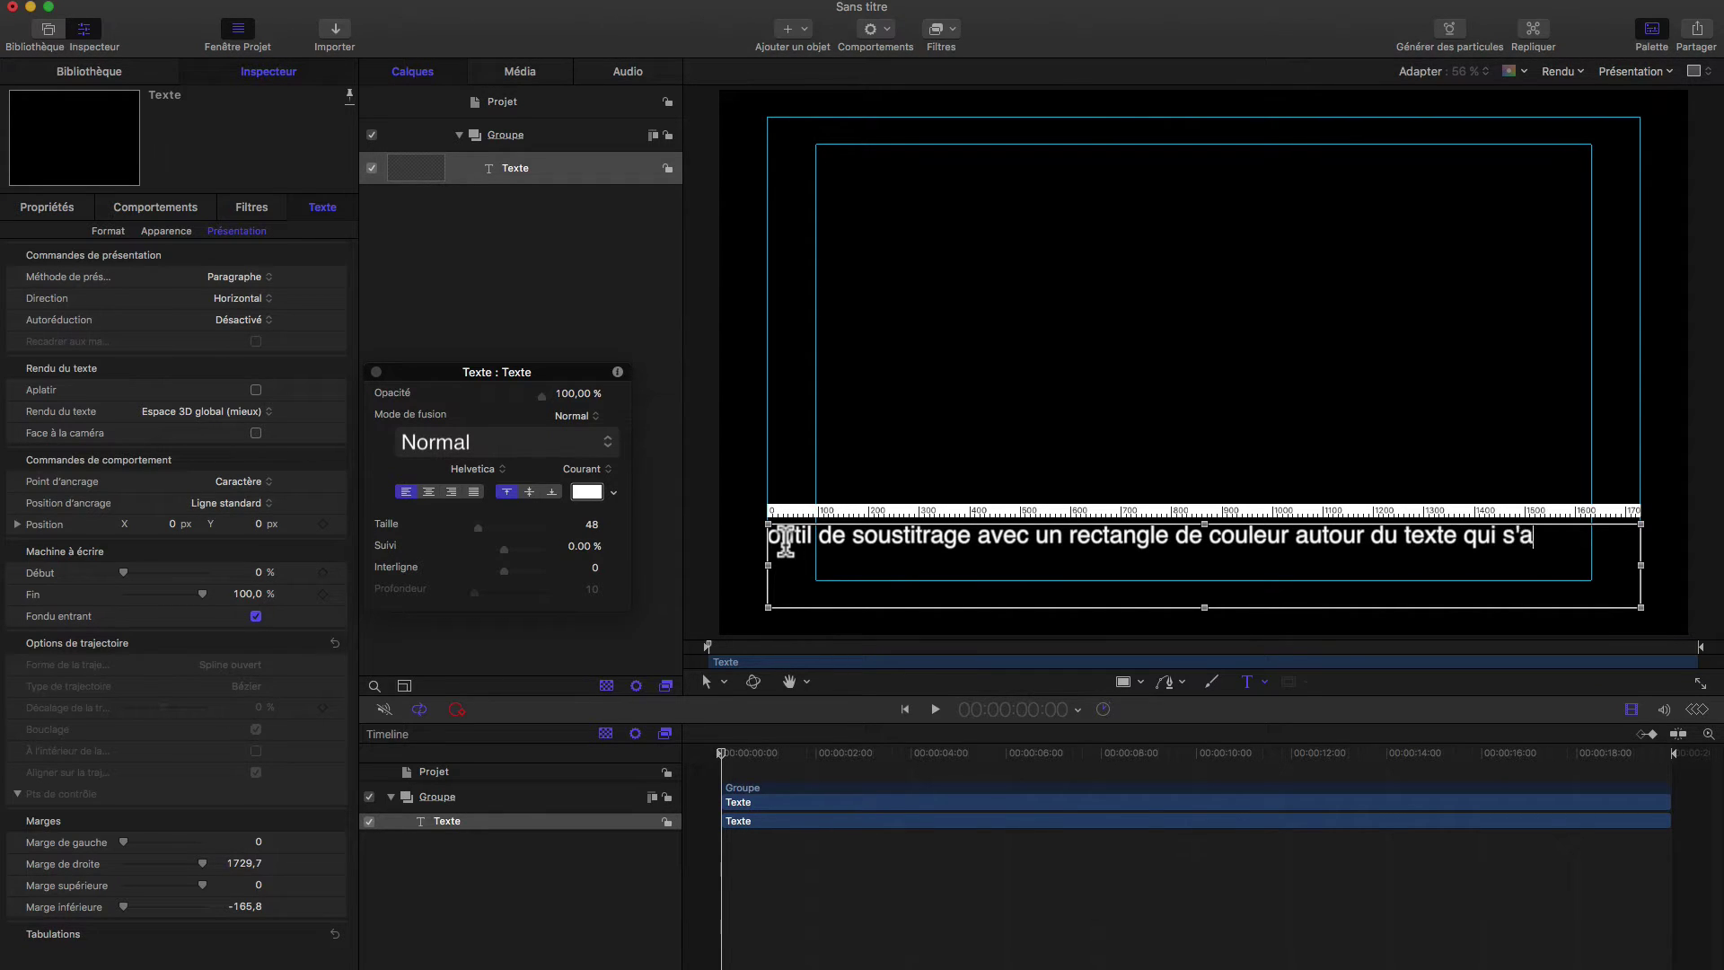
{"action": "type", "text": "om"}
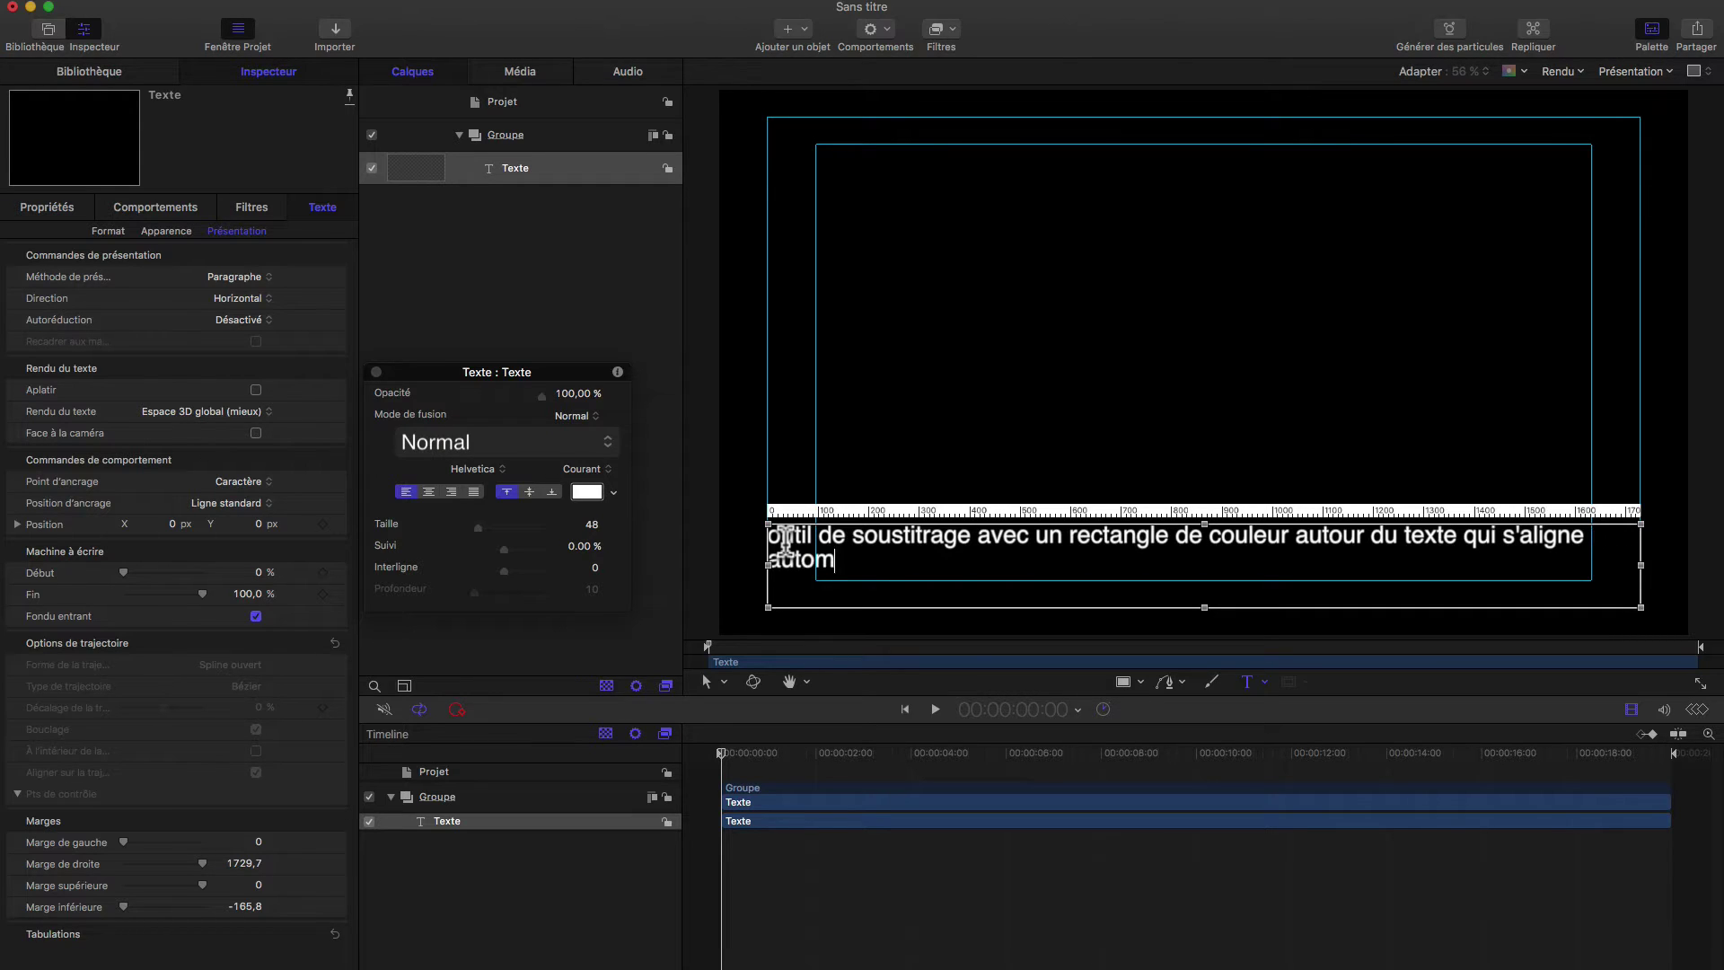
{"action": "type", "text": "atiquement"}
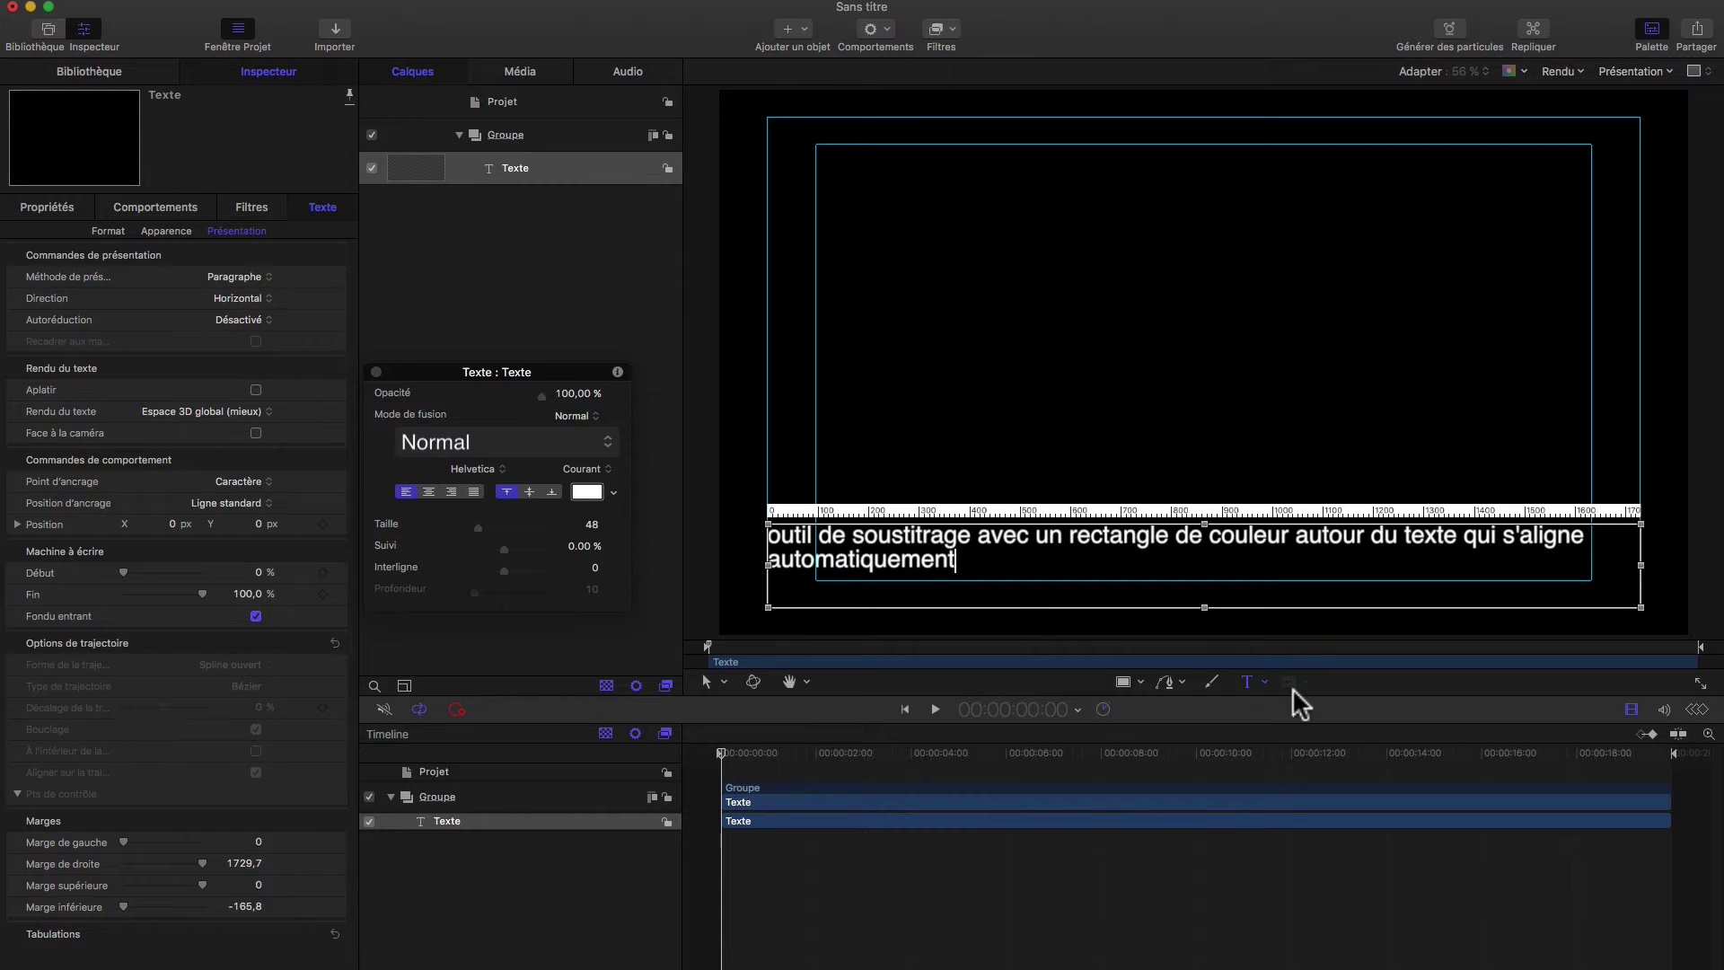
Draw a rectangle in the upper middle of the canvas and set its fill colour to red.
{"action": "left_click", "coordinate": [1123, 682]}
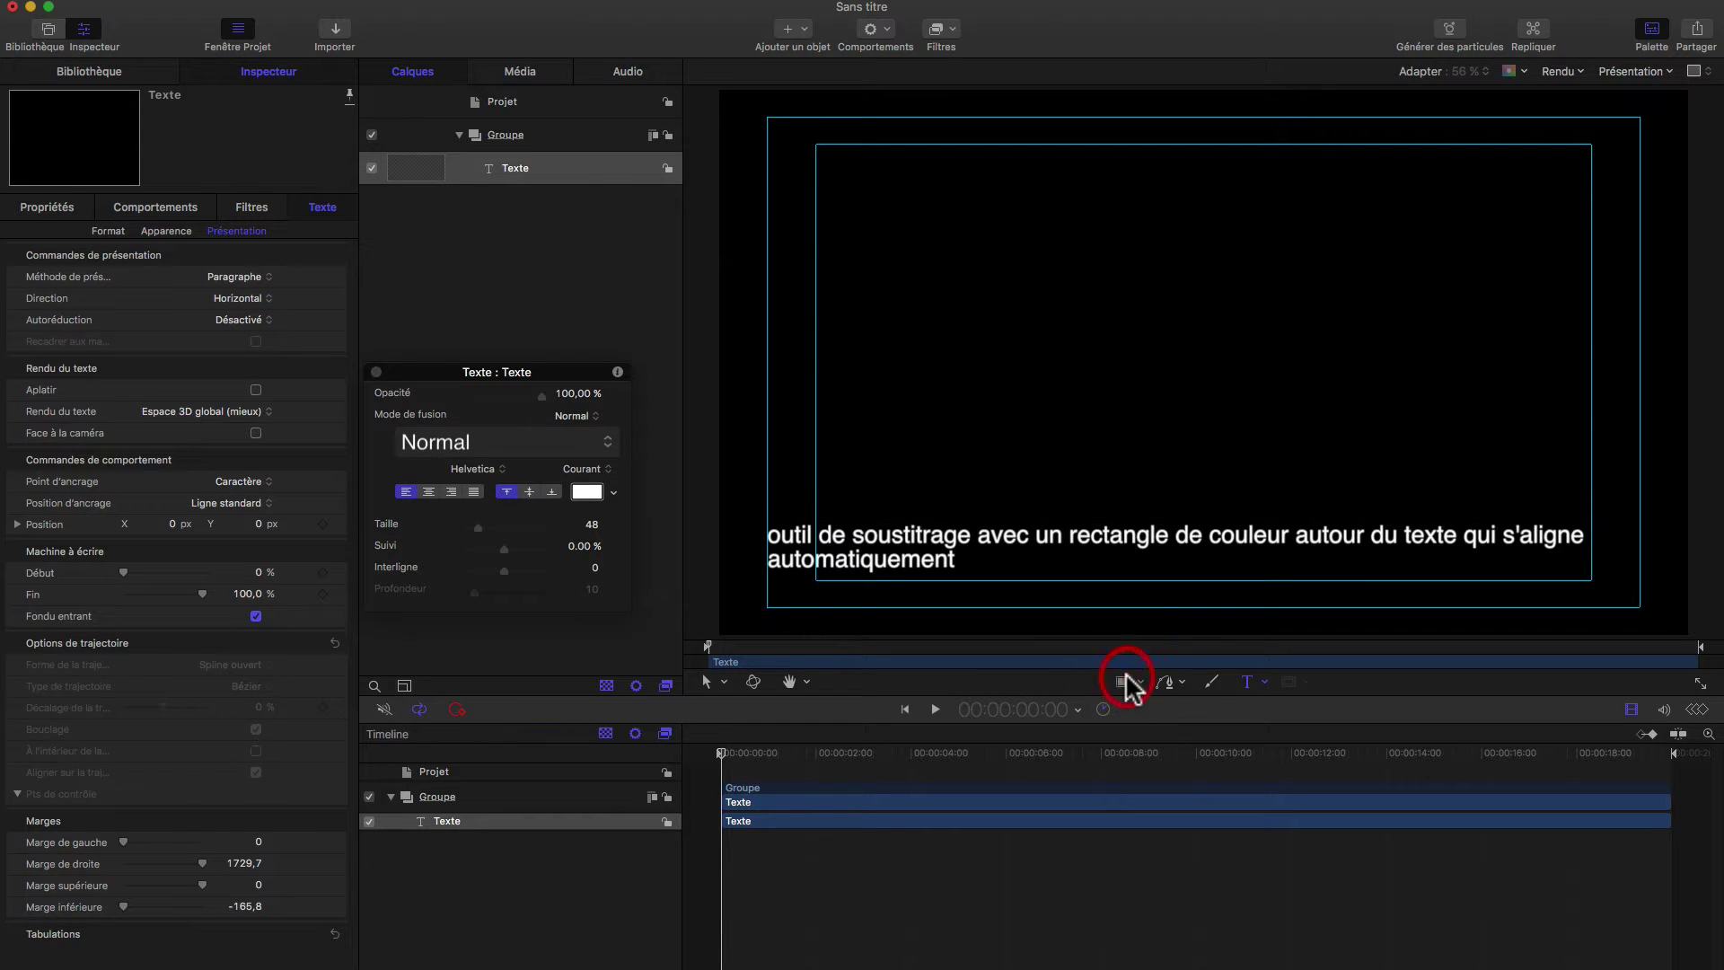
{"action": "left_click_drag", "start_coordinate": [976, 284], "coordinate": [1291, 368]}
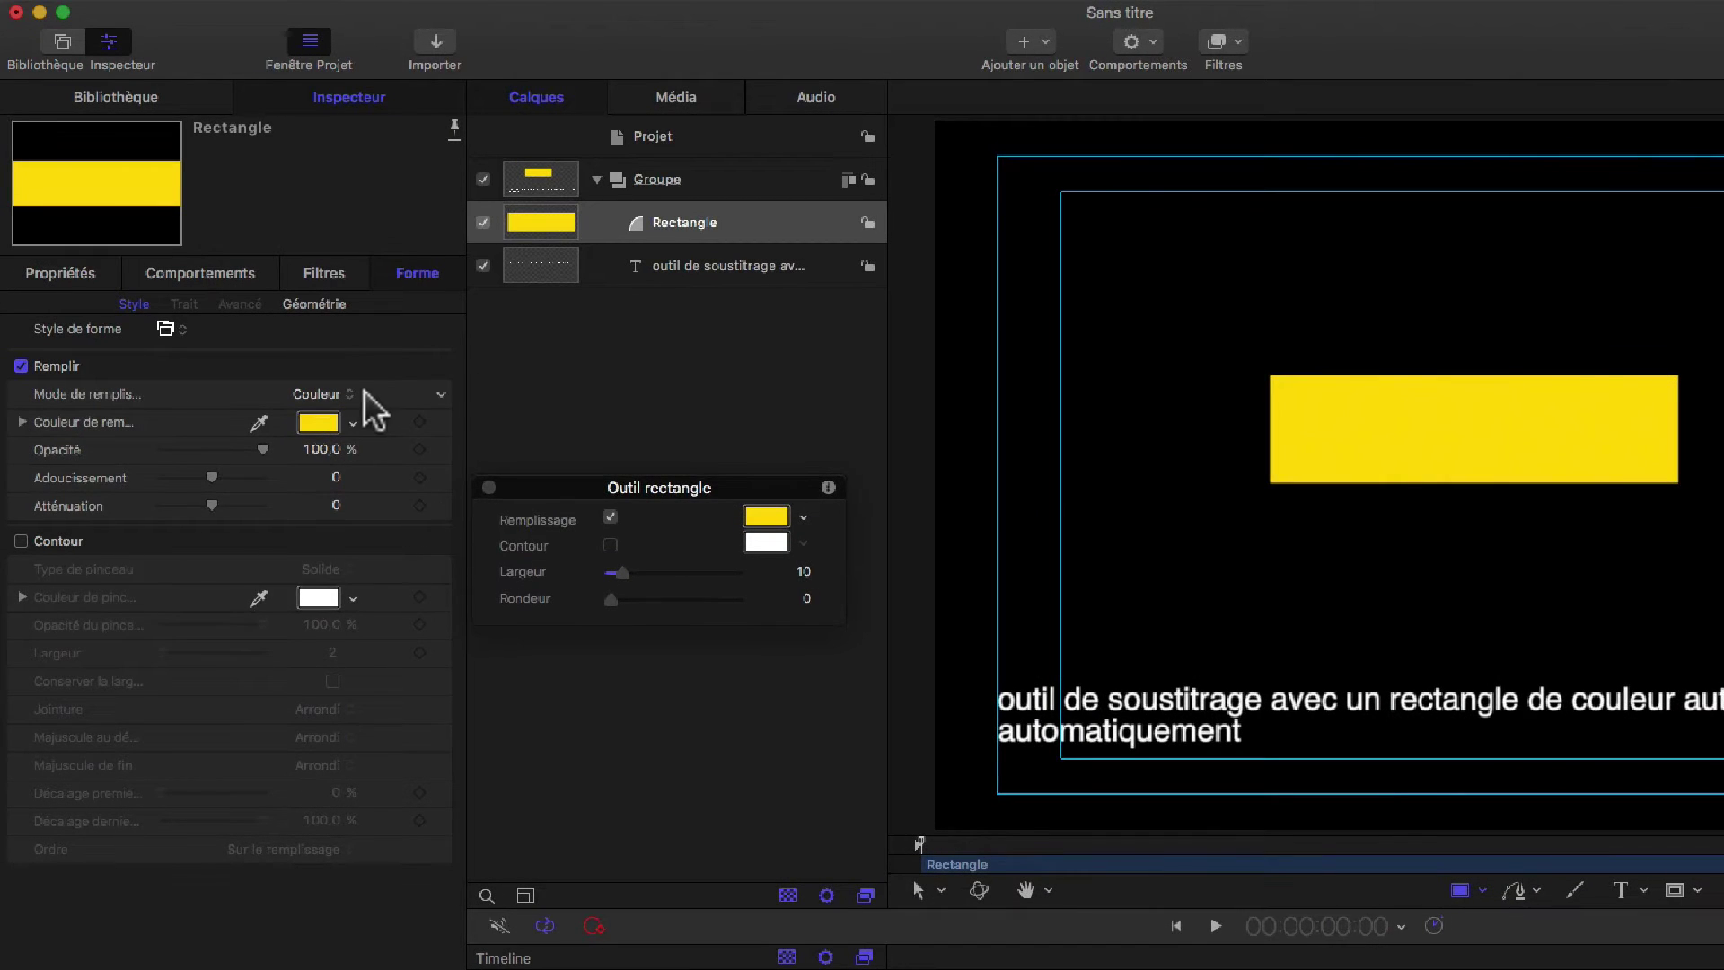
{"action": "left_click", "coordinate": [351, 421]}
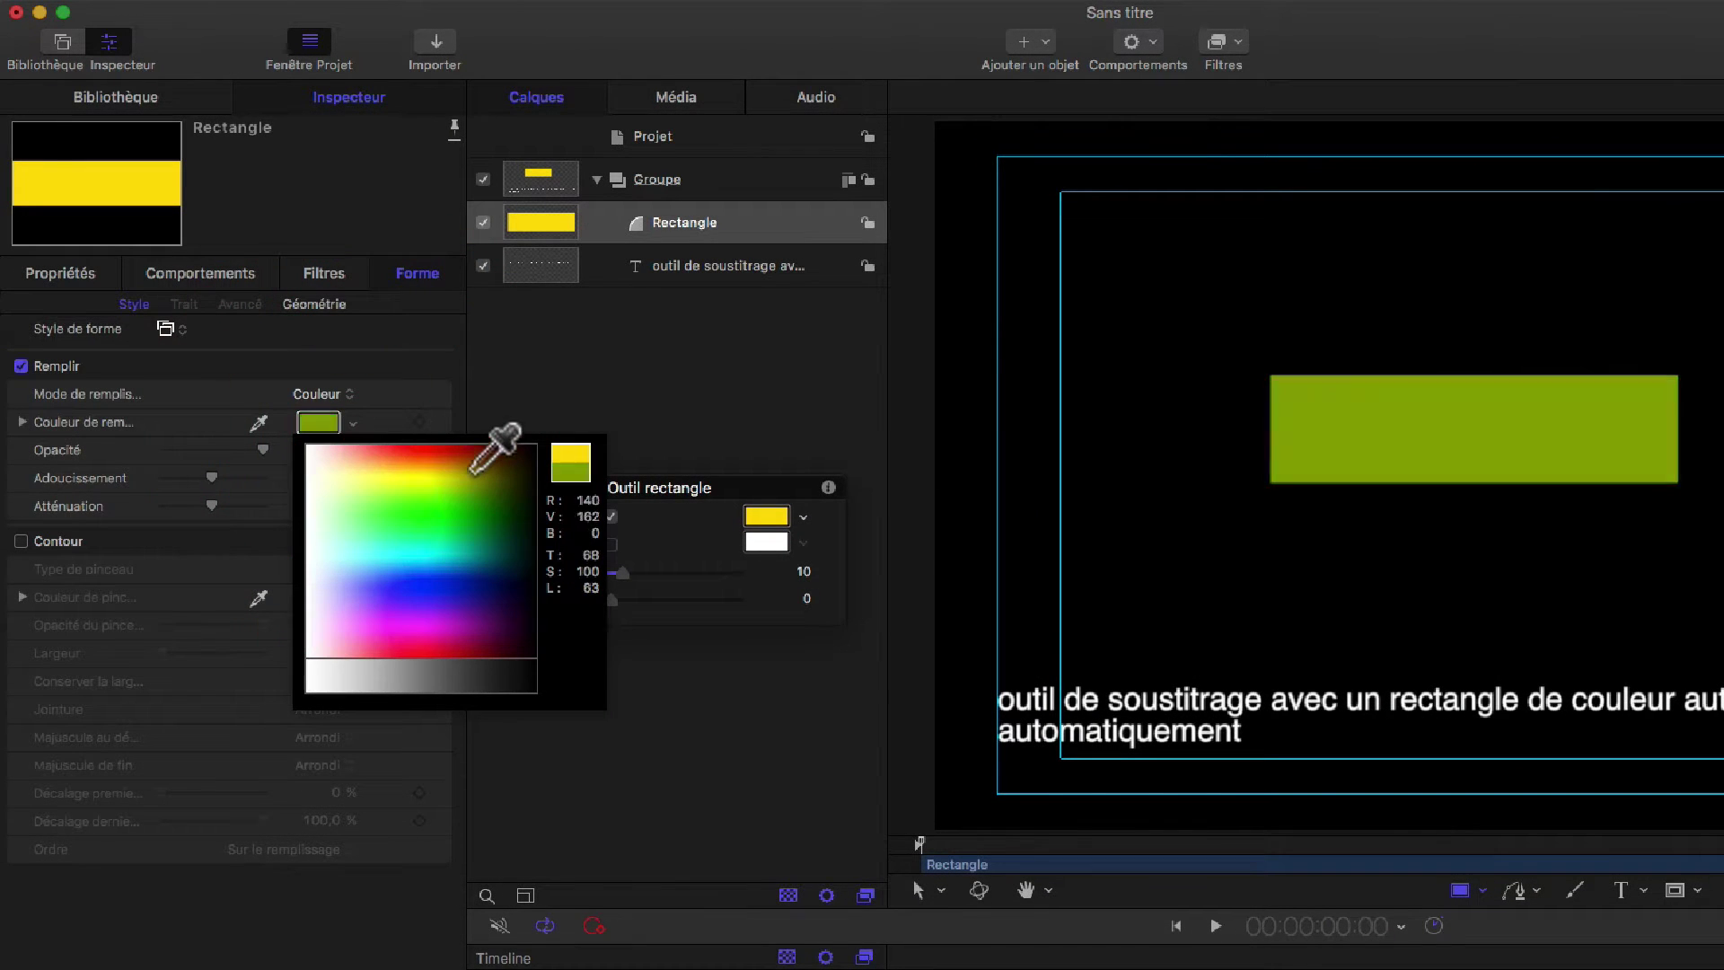
{"action": "left_click", "coordinate": [426, 447]}
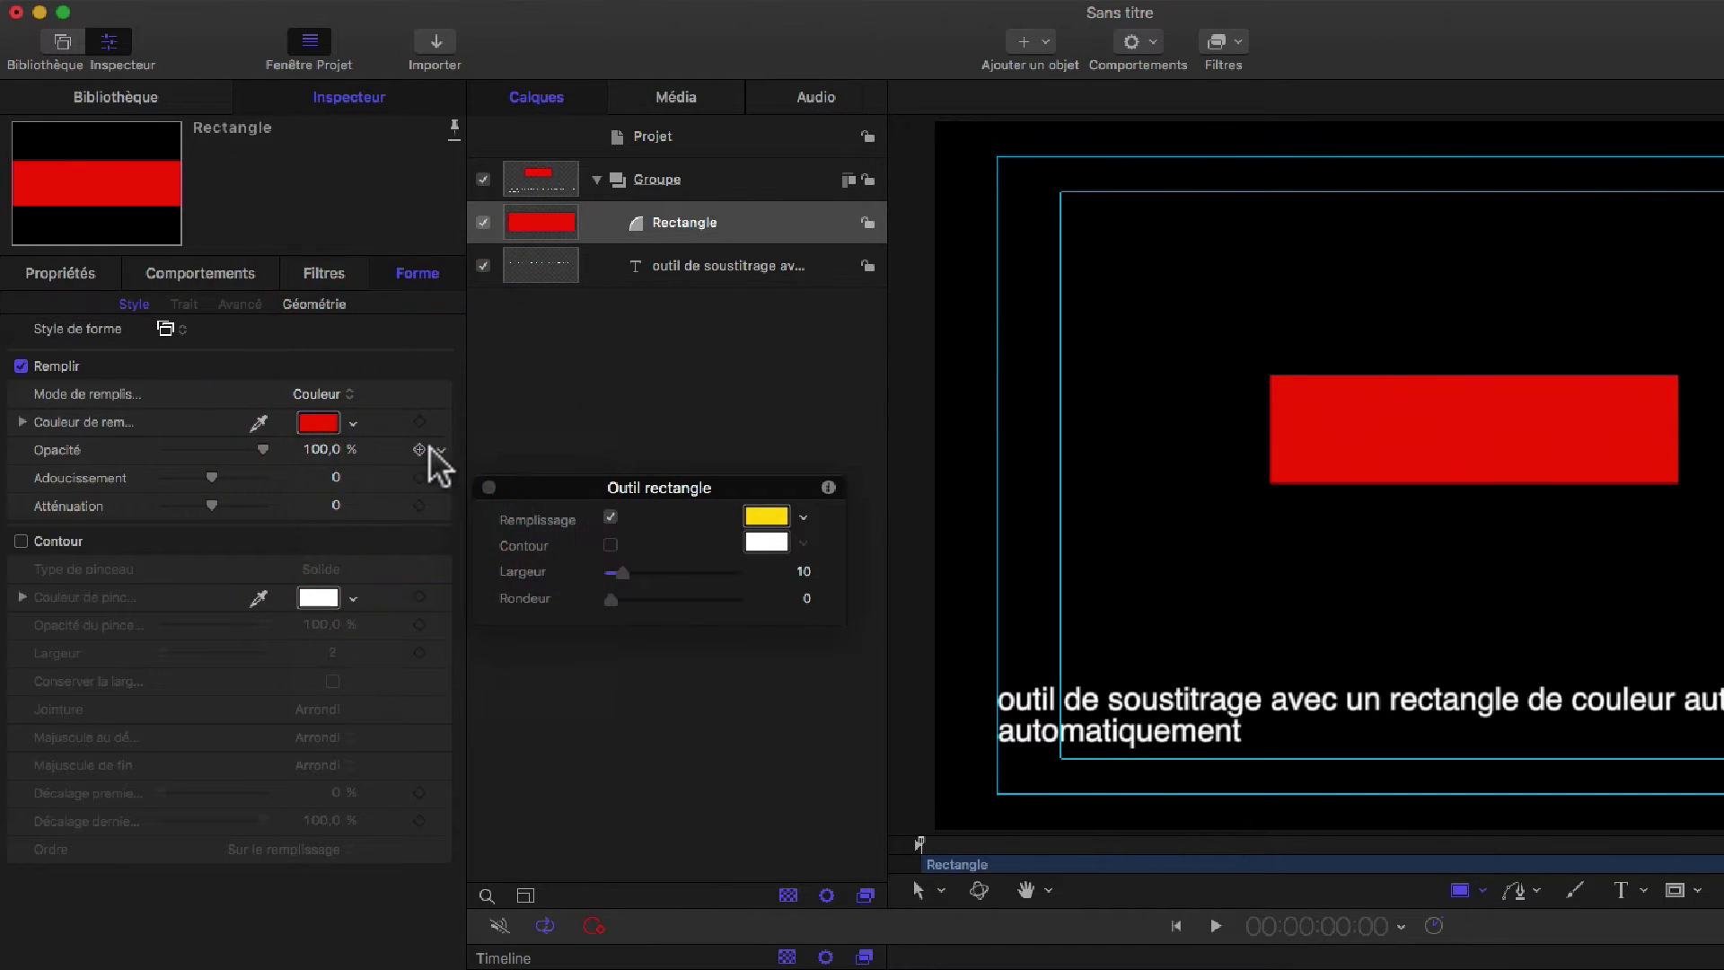
Apply the standard animation behavior Aligner sur to the red rectangle.
{"action": "left_click", "coordinate": [651, 227]}
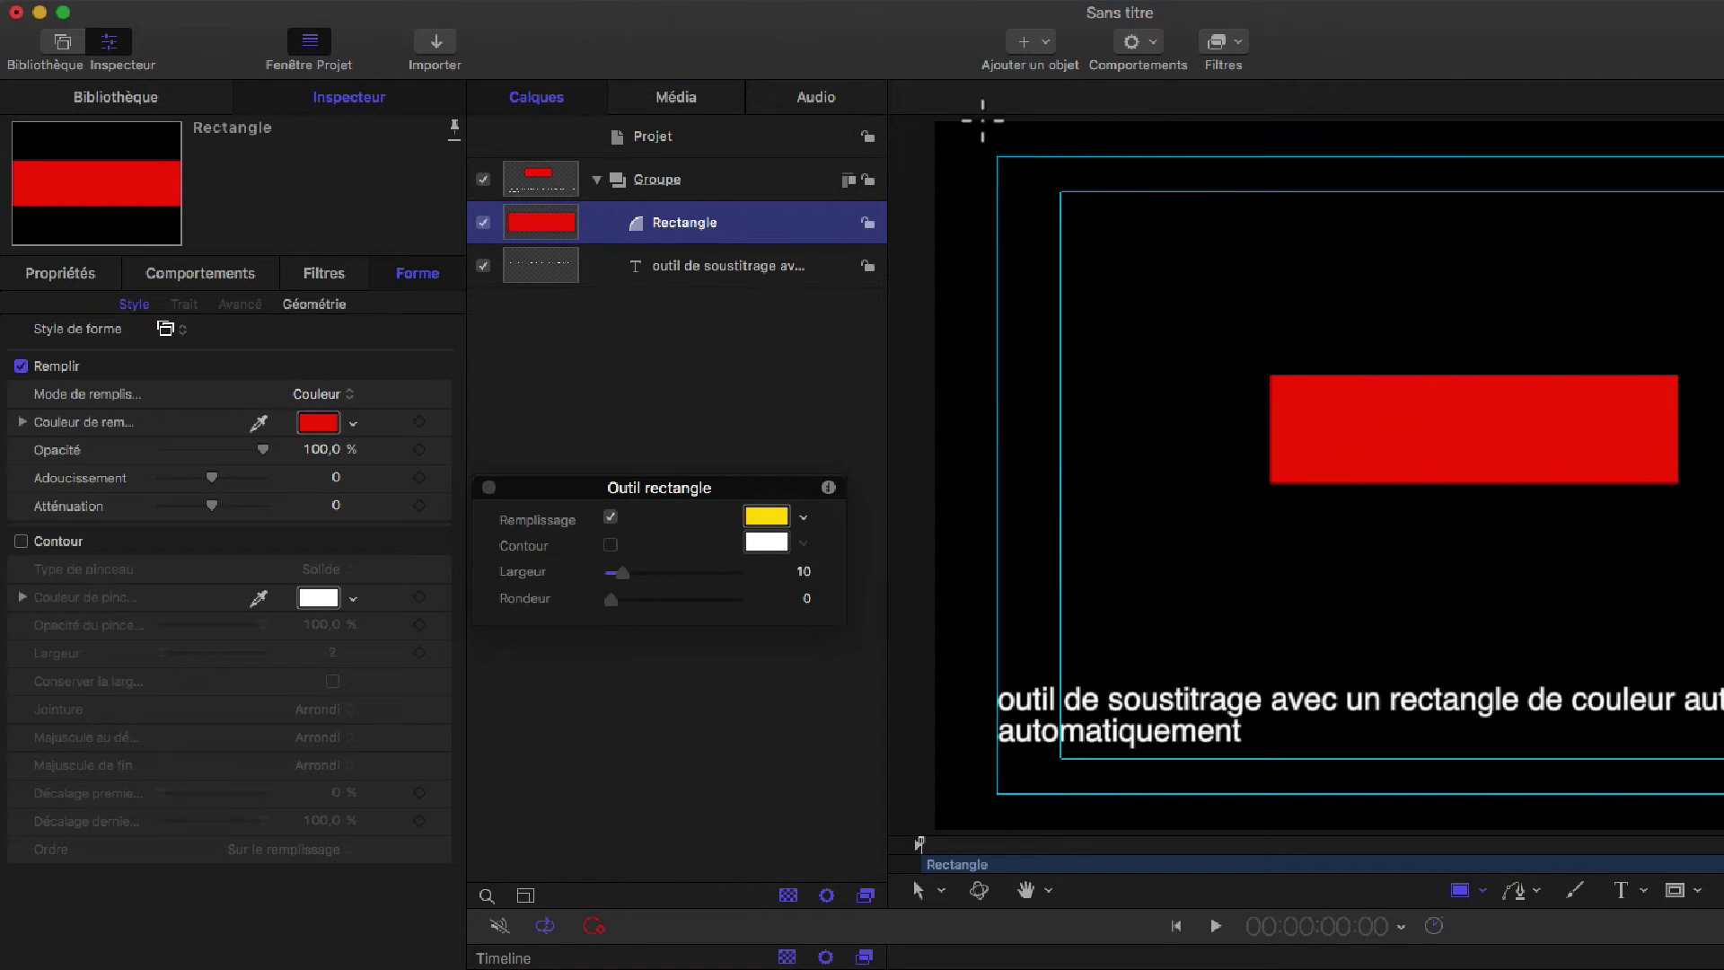
{"action": "left_click", "coordinate": [1144, 43]}
{"action": "mouse_move", "coordinate": [1164, 95]}
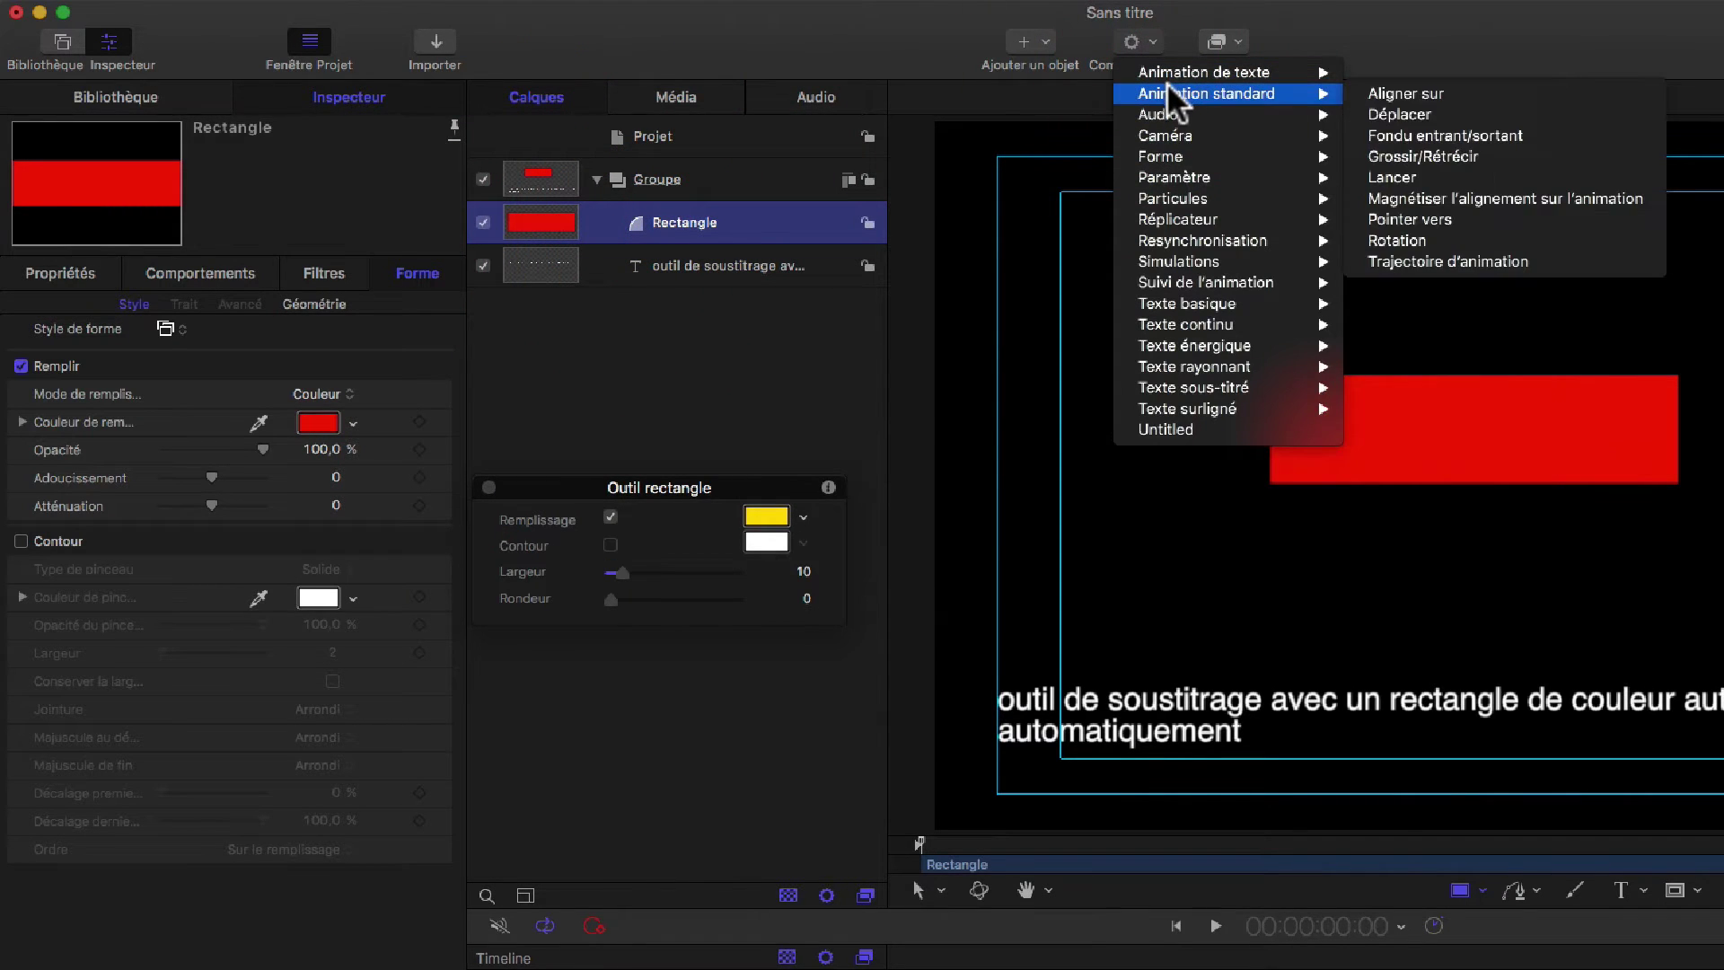
{"action": "left_click", "coordinate": [1435, 101]}
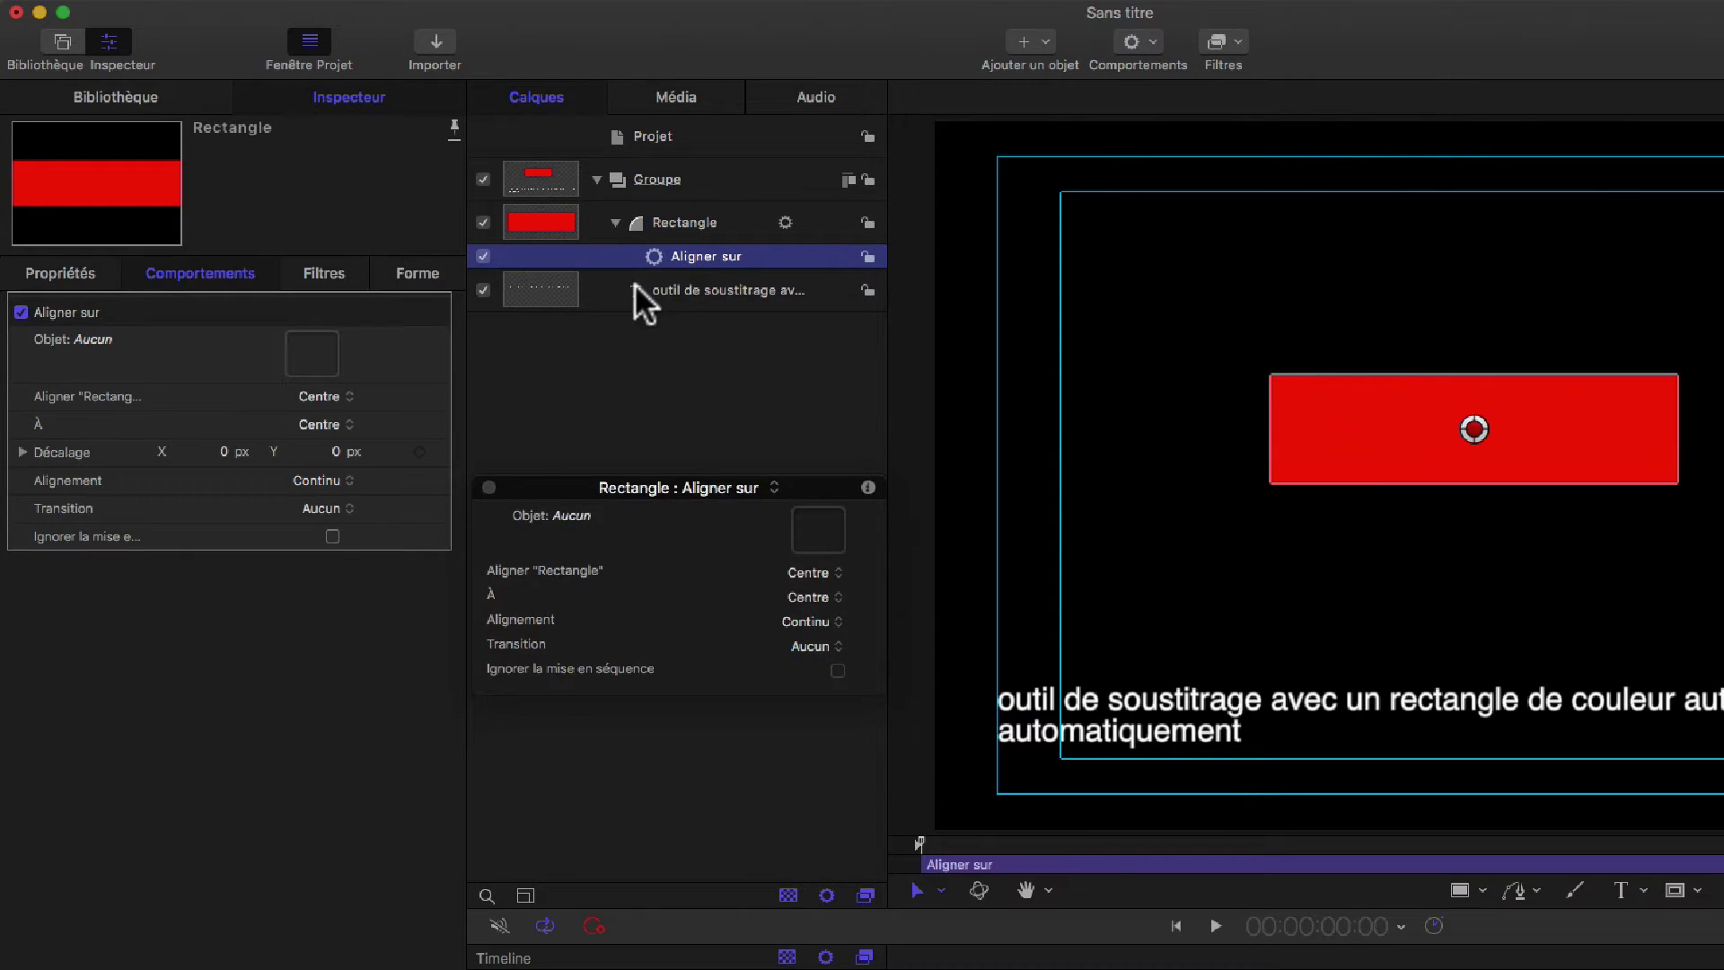
Move the rectangle below the text layer and set the text as the target object of its Aligner sur behavior.
{"action": "left_click_drag", "start_coordinate": [714, 227], "coordinate": [692, 310]}
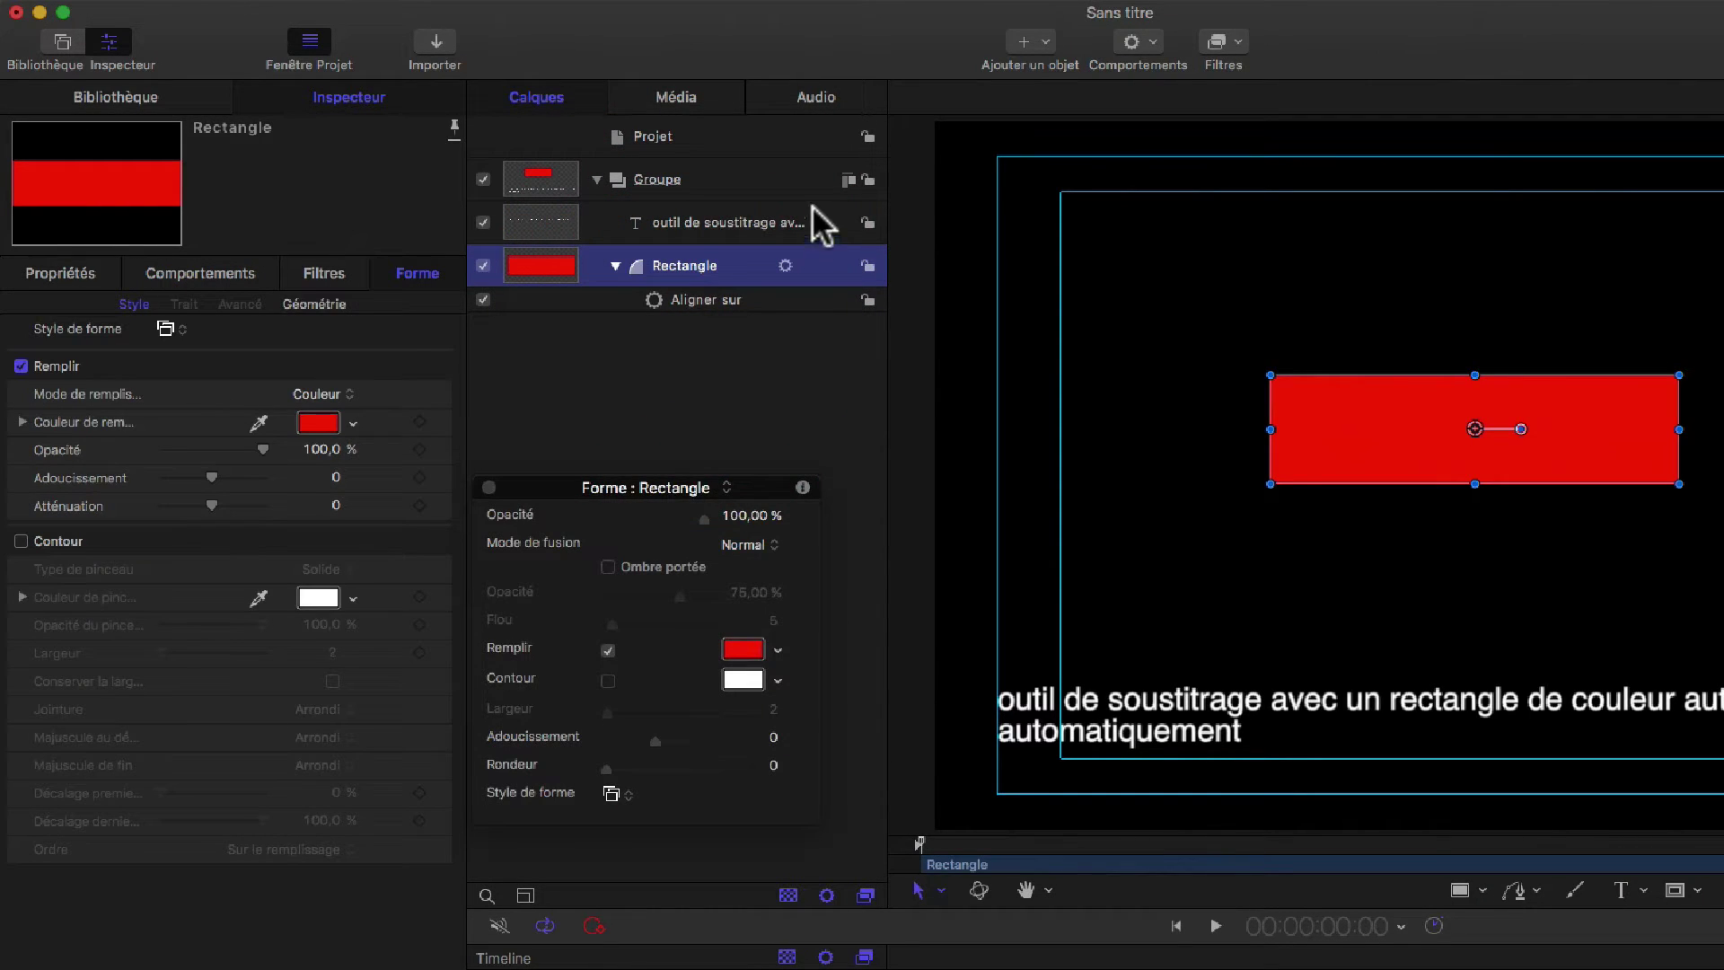
{"action": "mouse_move", "coordinate": [708, 221]}
{"action": "left_mouse_down"}
{"action": "mouse_move", "coordinate": [458, 255]}
{"action": "mouse_move", "coordinate": [692, 219]}
{"action": "left_mouse_up"}
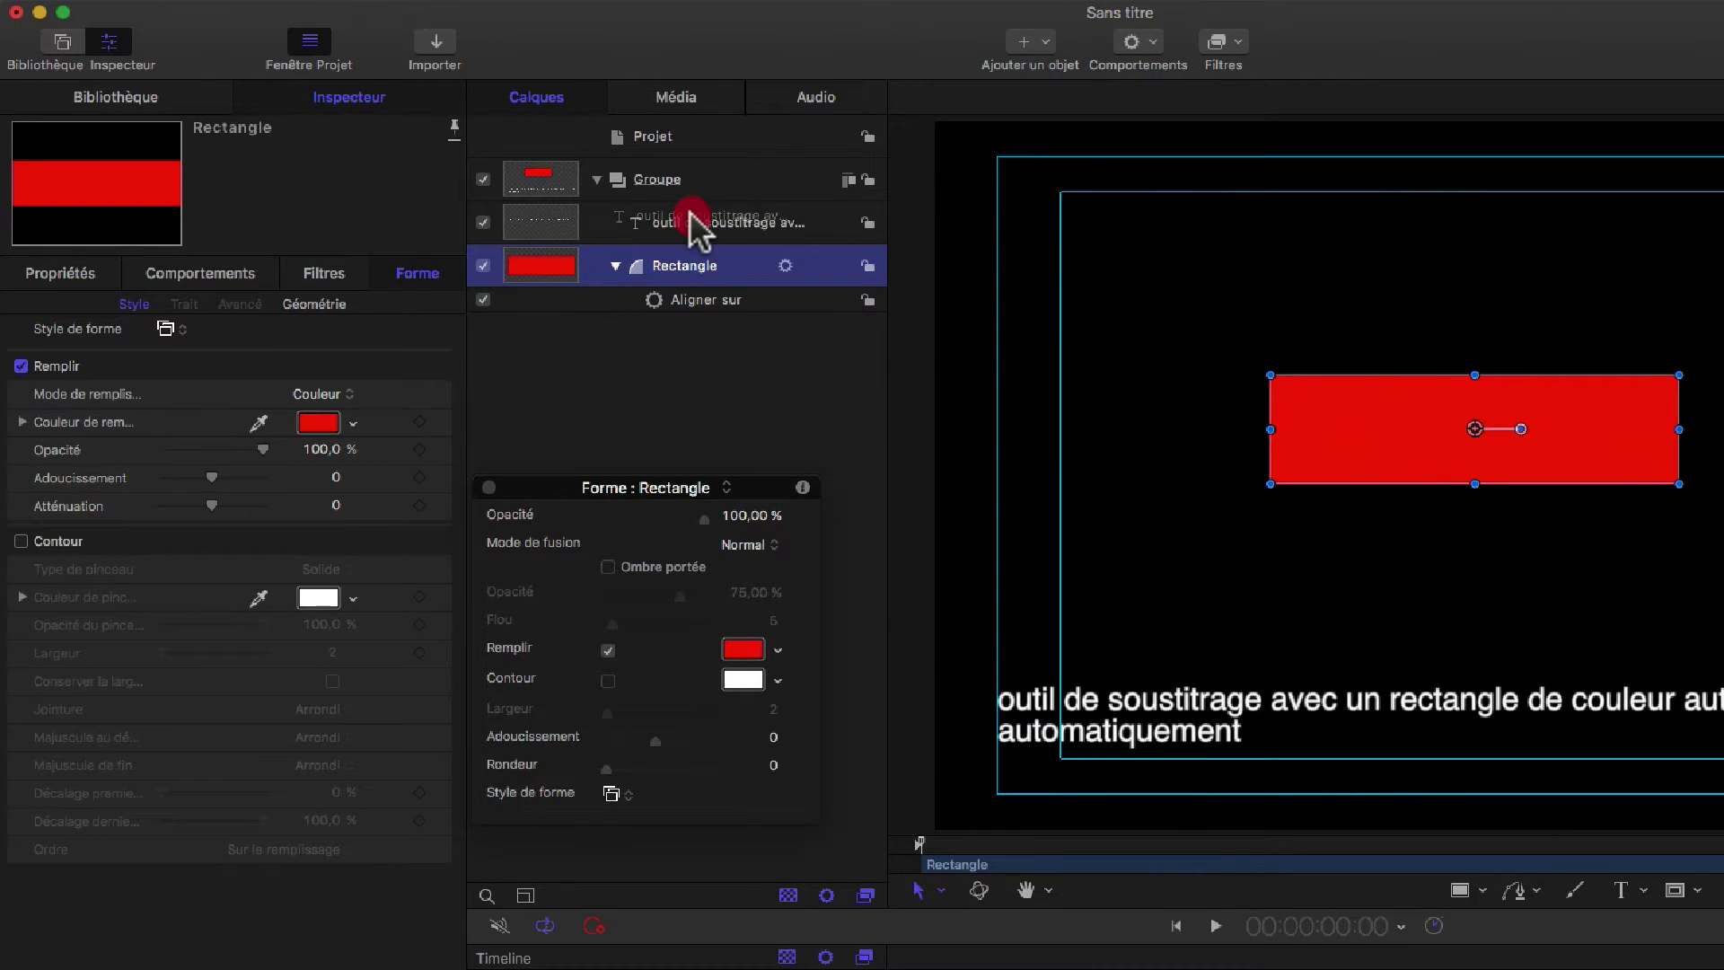
{"action": "left_click", "coordinate": [723, 301]}
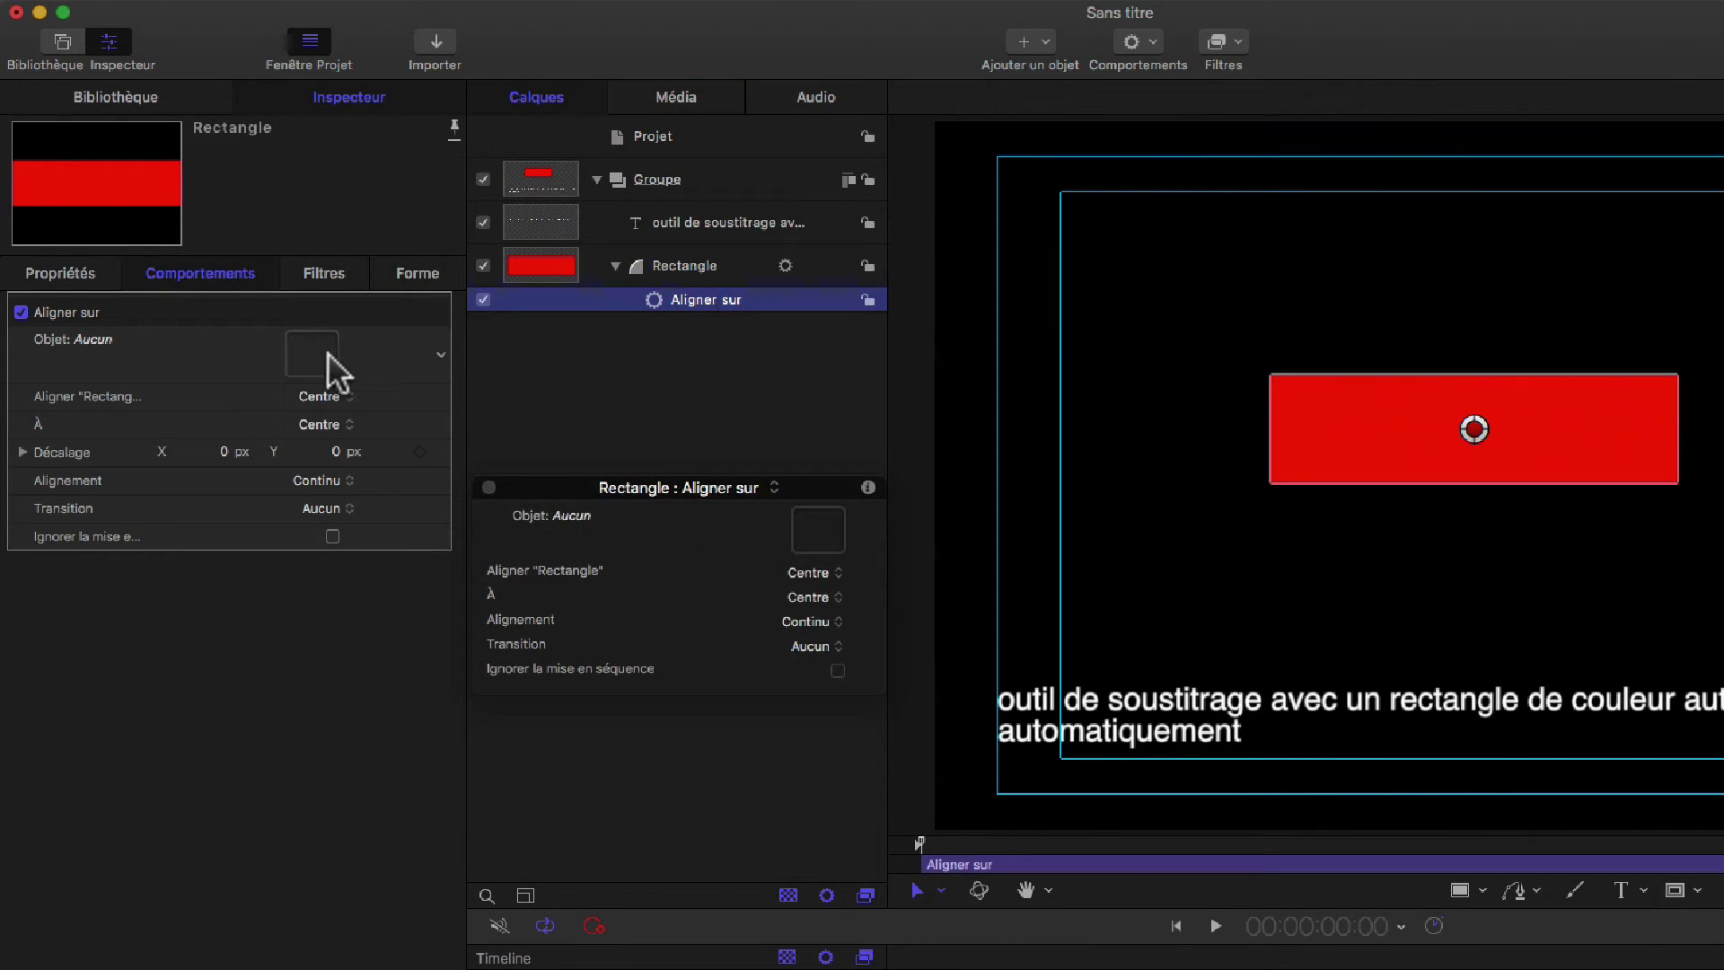
{"action": "left_click_drag", "start_coordinate": [664, 224], "coordinate": [305, 355]}
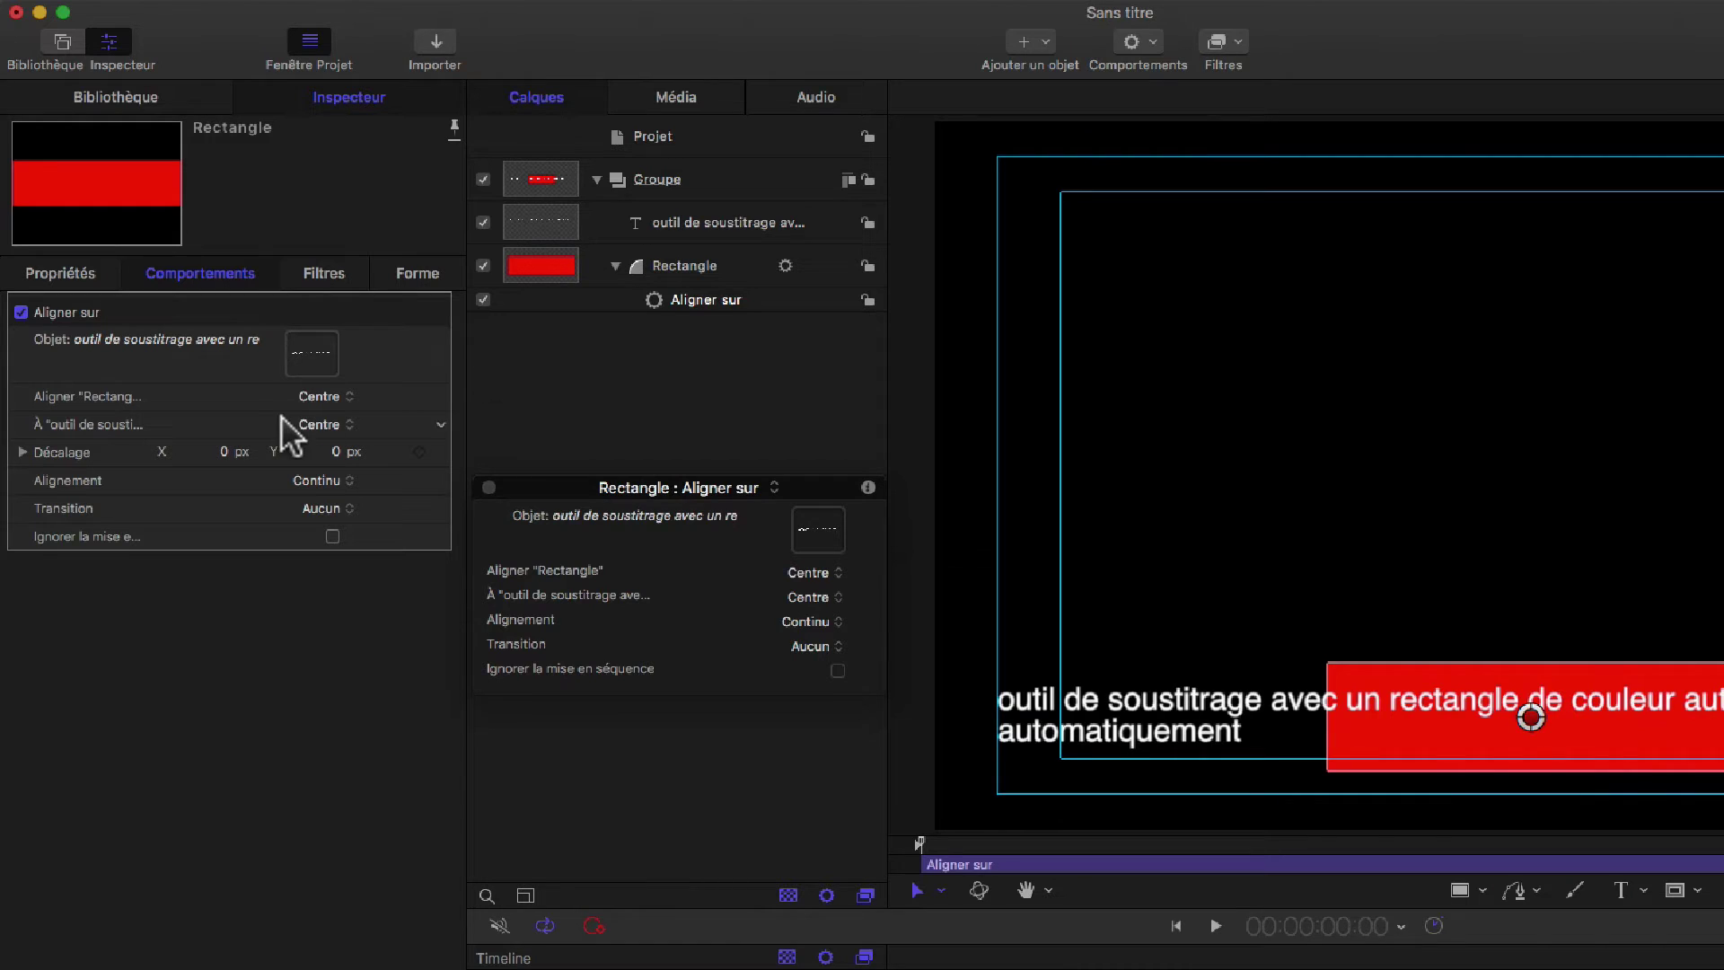
Add a Lier parameter behavior to the Taille parameter in the rectangle's geometry.
{"action": "left_click", "coordinate": [704, 268]}
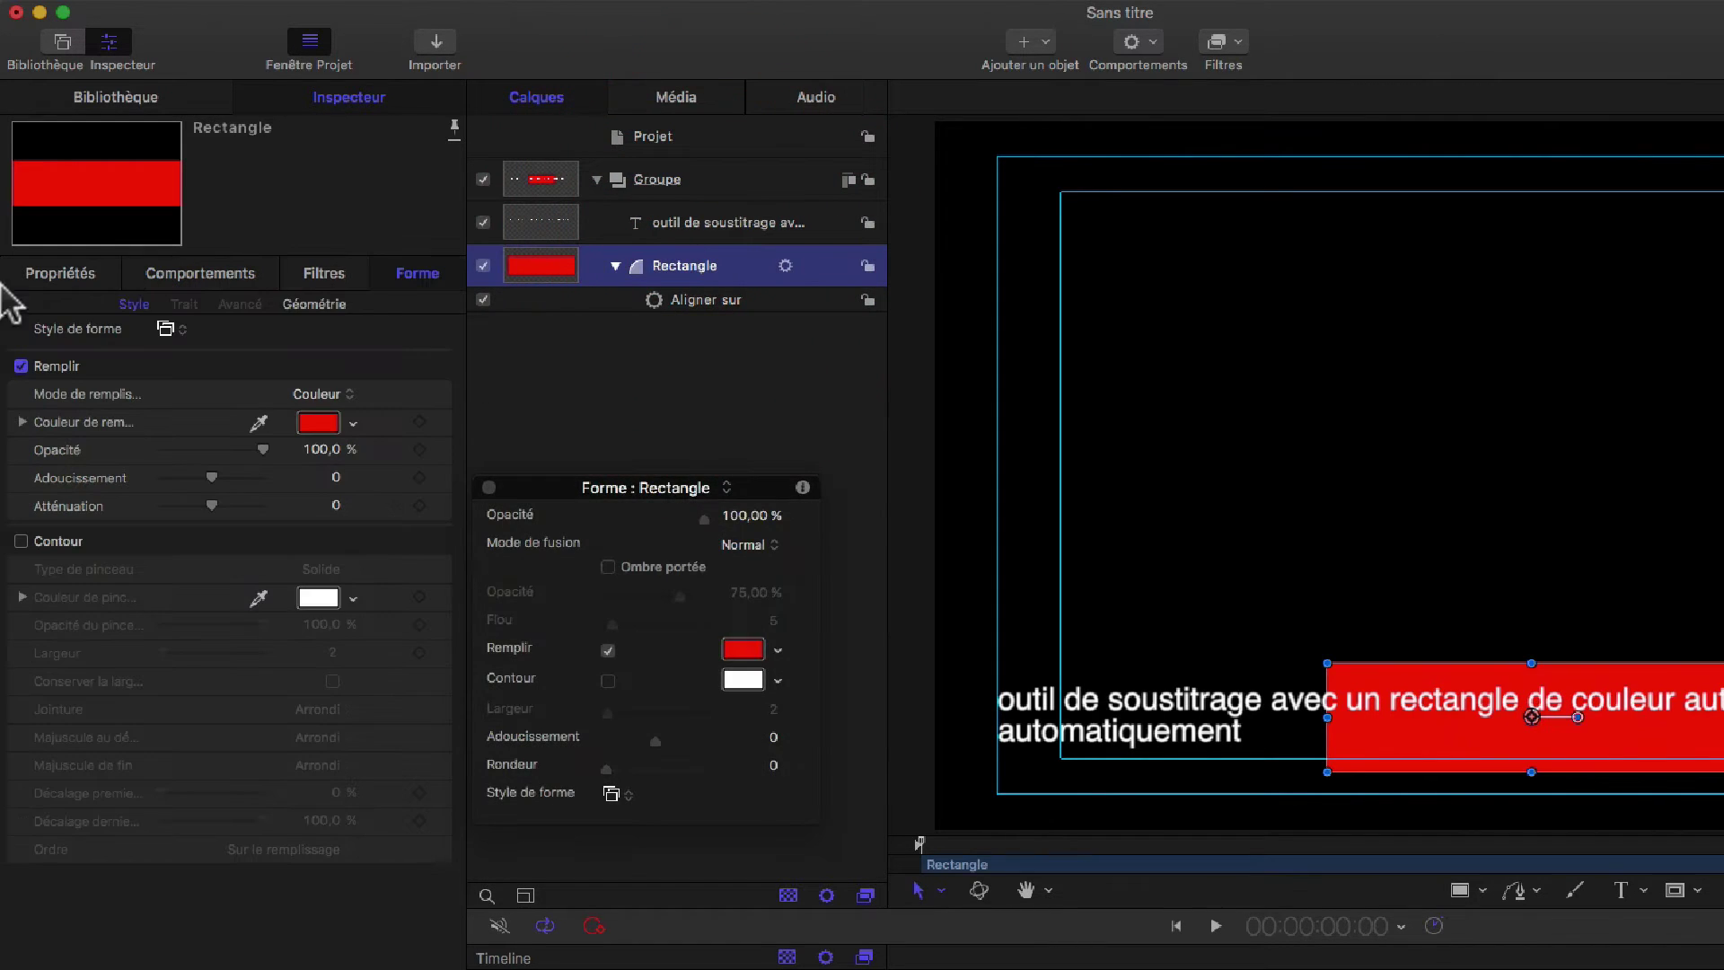
{"action": "left_click", "coordinate": [316, 305]}
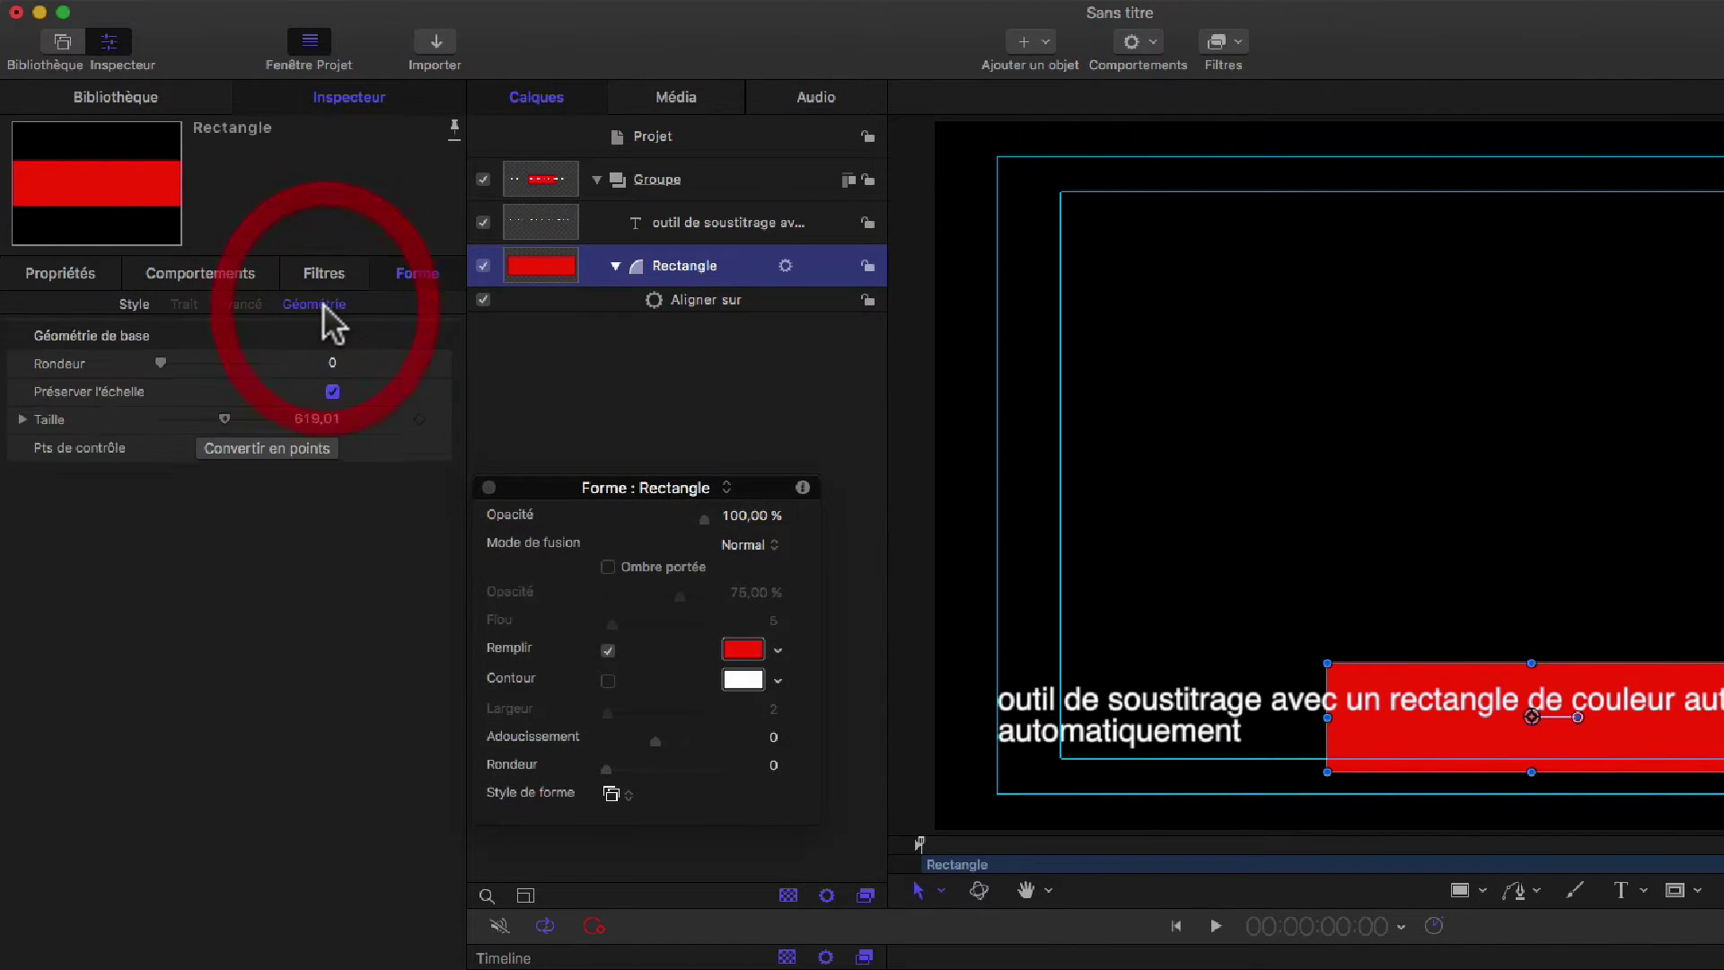
{"action": "right_click", "coordinate": [50, 419]}
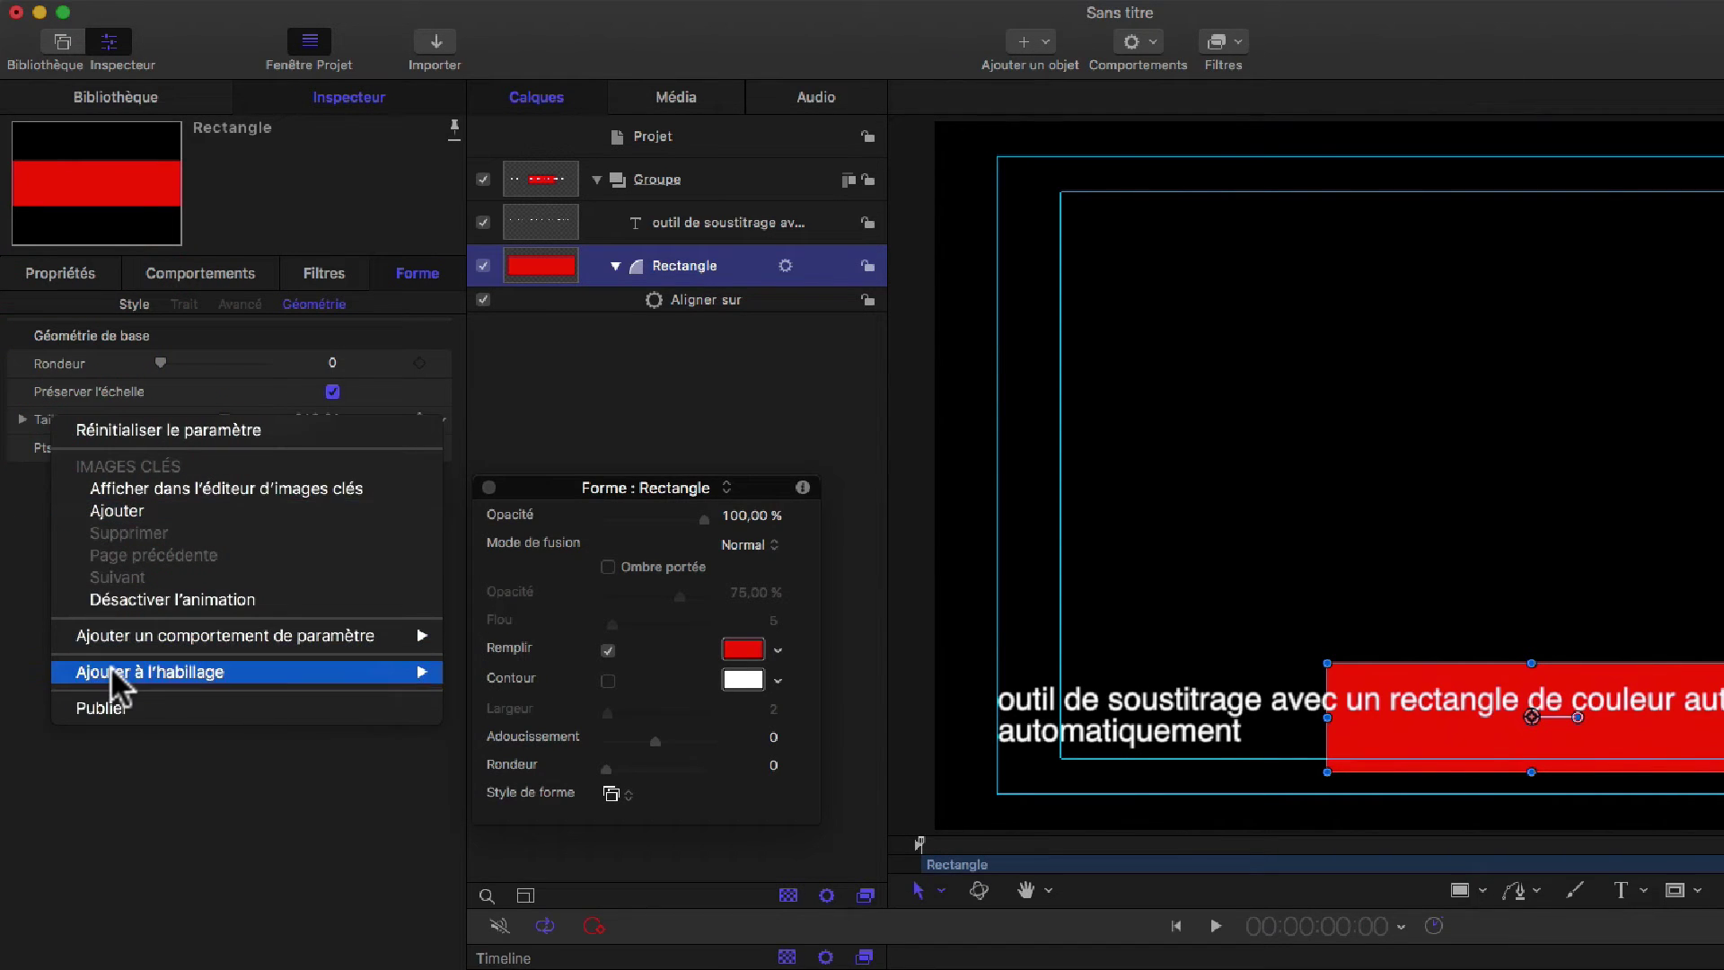
{"action": "mouse_move", "coordinate": [127, 637]}
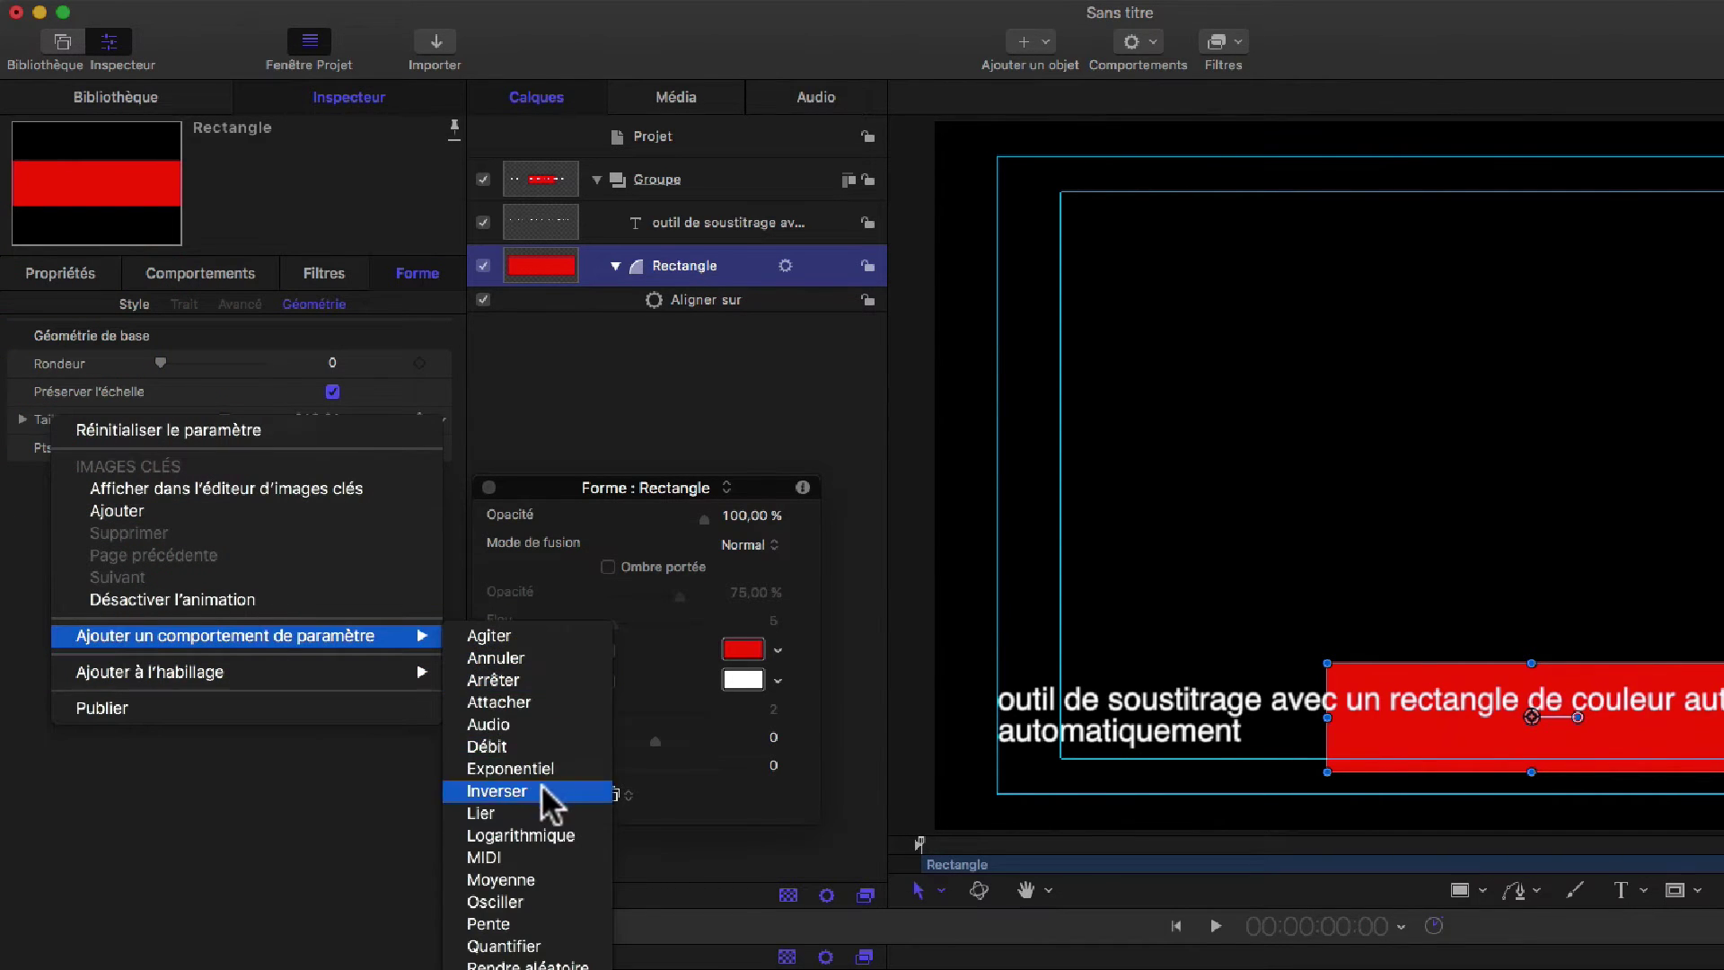
{"action": "left_click", "coordinate": [527, 797]}
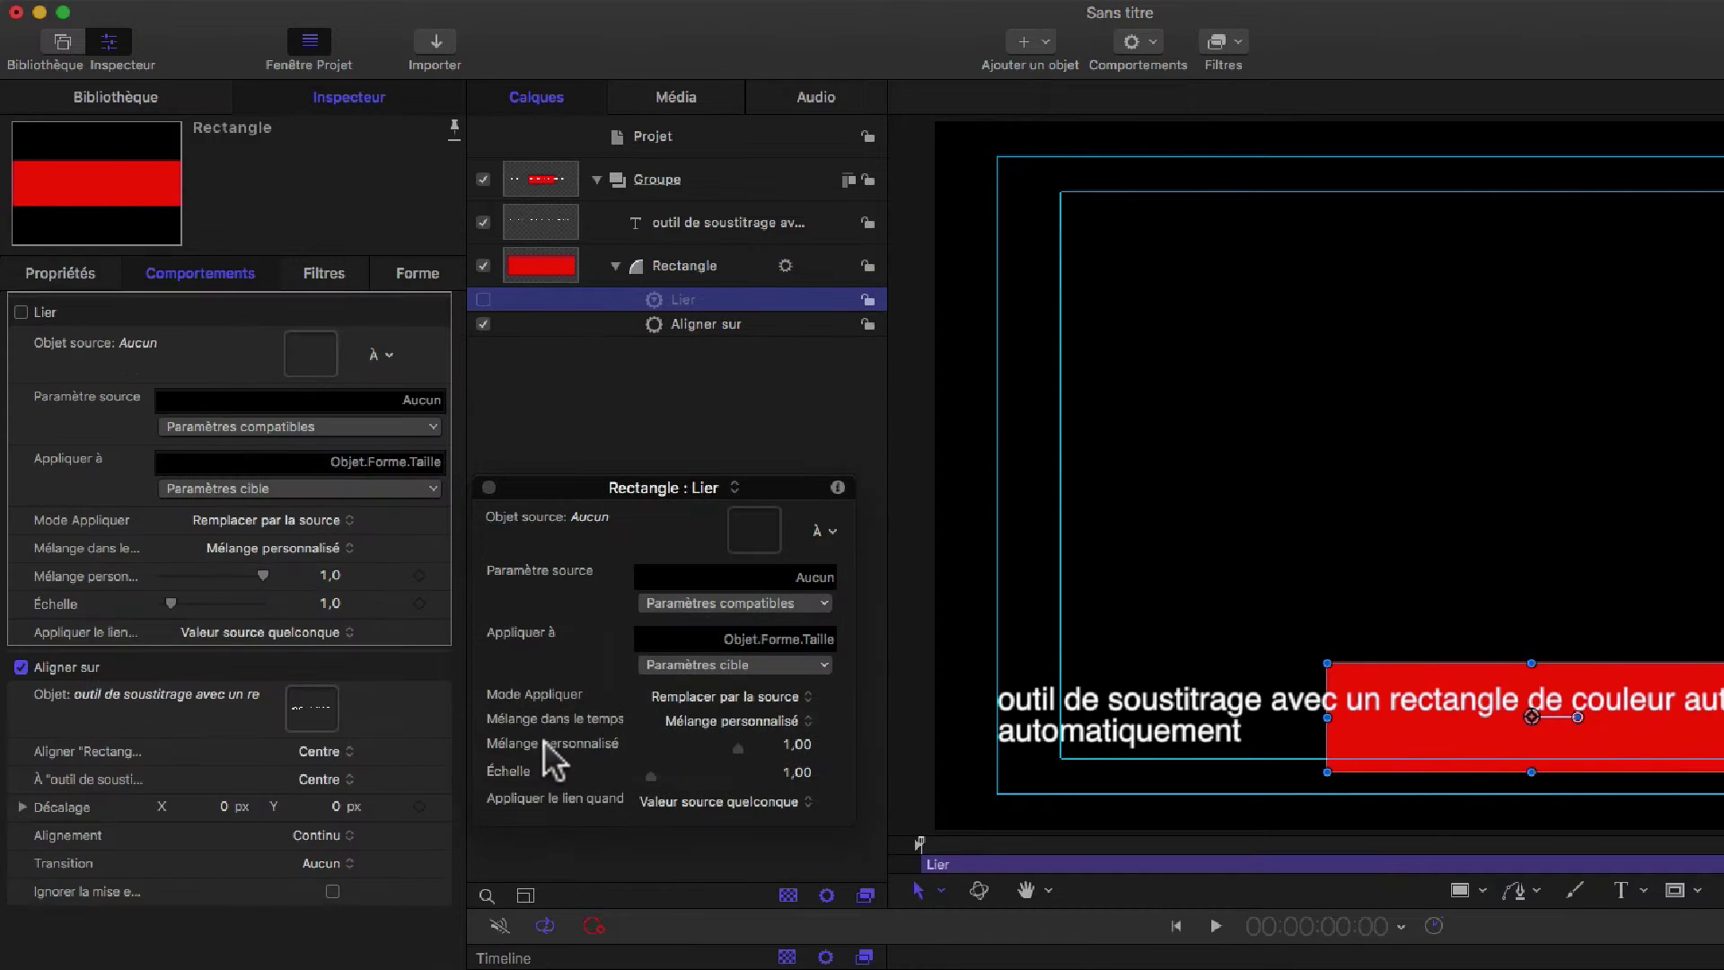
Set the text layer as the Lier behavior's source object, with all of its object Taille attribute as the source parameter.
{"action": "left_click_drag", "start_coordinate": [734, 222], "coordinate": [298, 366]}
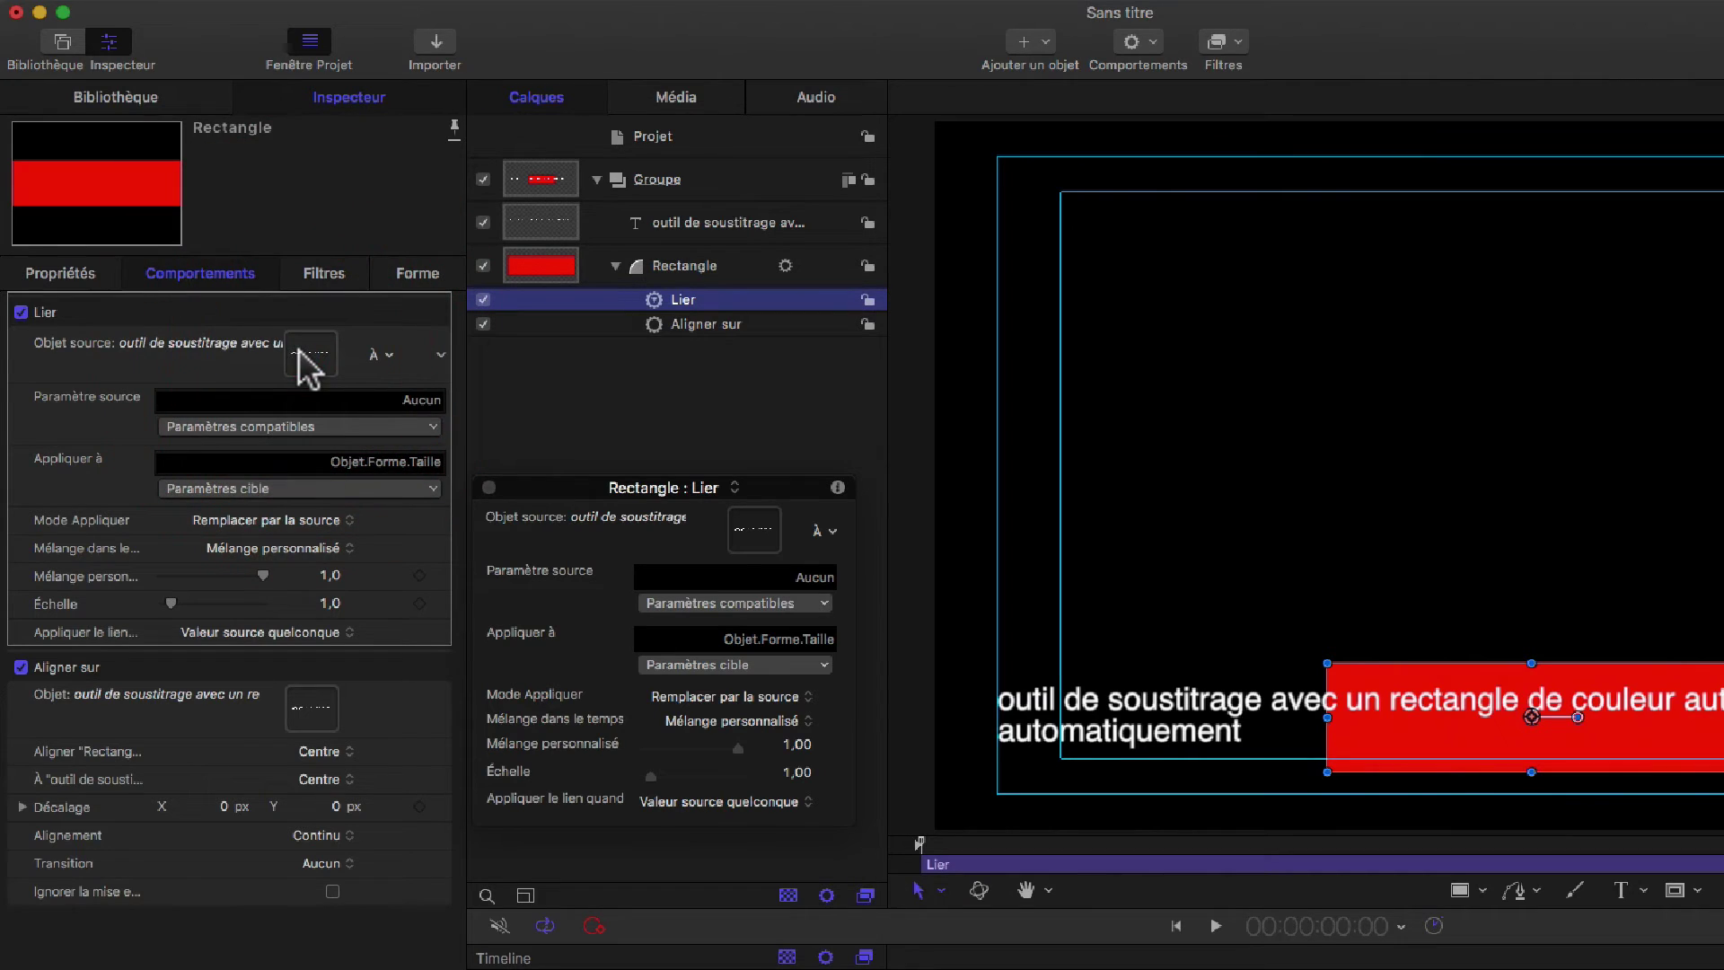
{"action": "left_click", "coordinate": [429, 427]}
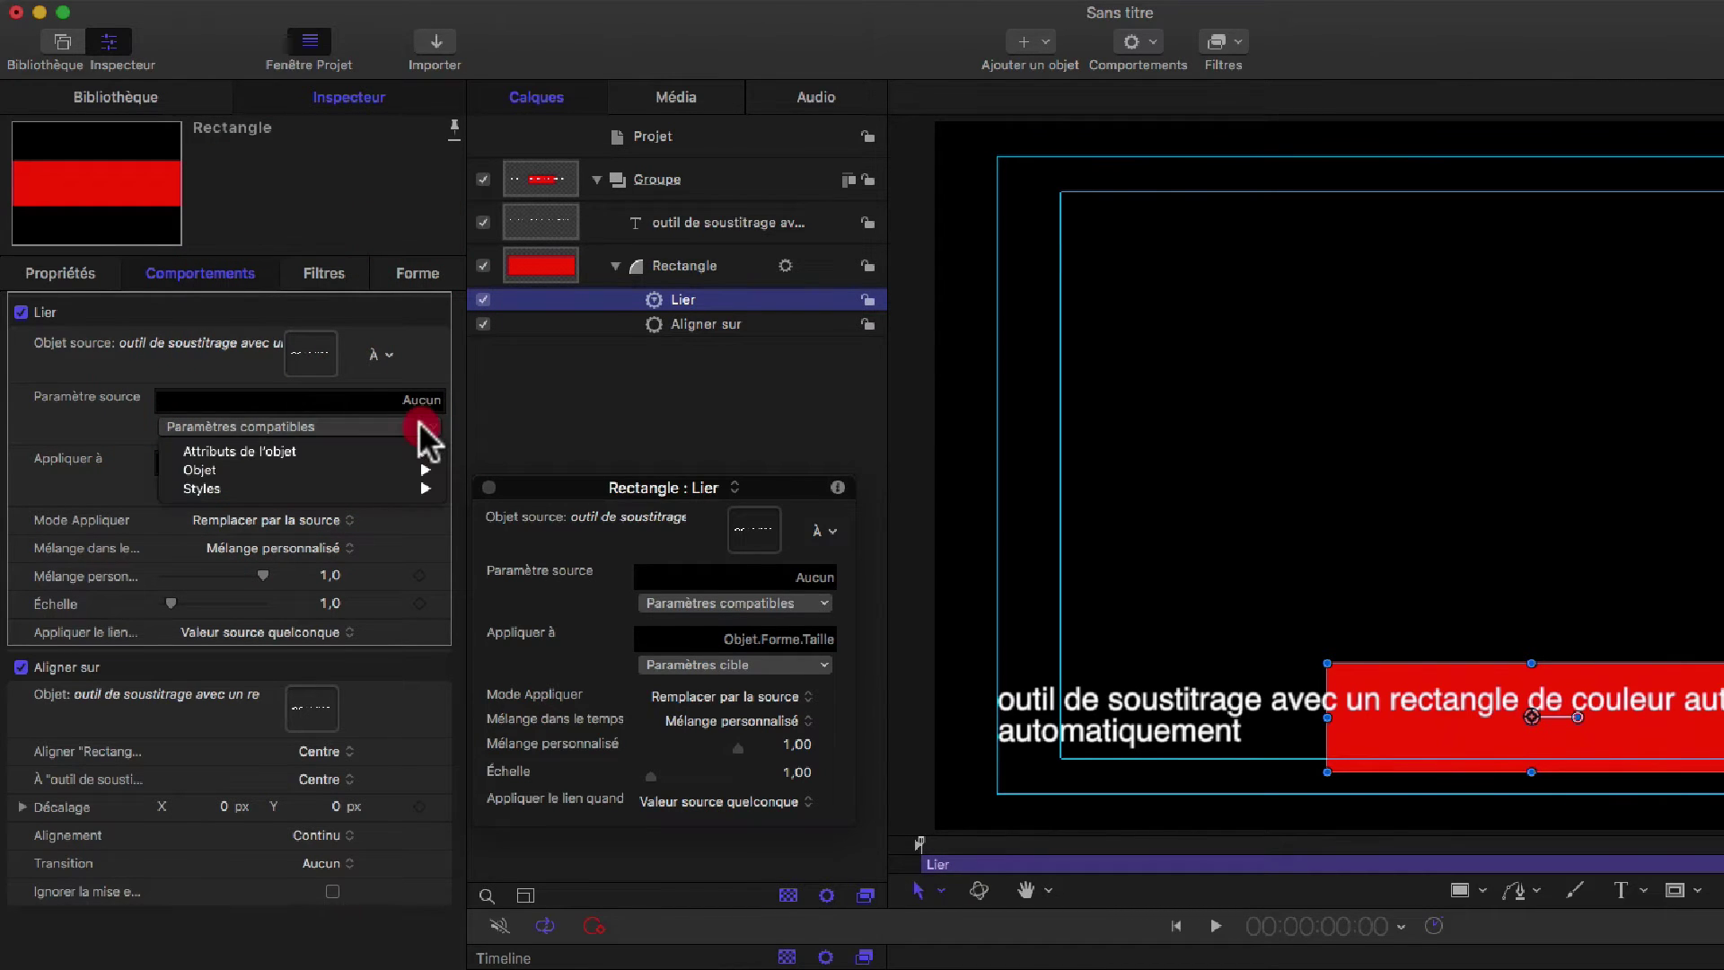
{"action": "mouse_move", "coordinate": [415, 449]}
{"action": "mouse_move", "coordinate": [510, 452]}
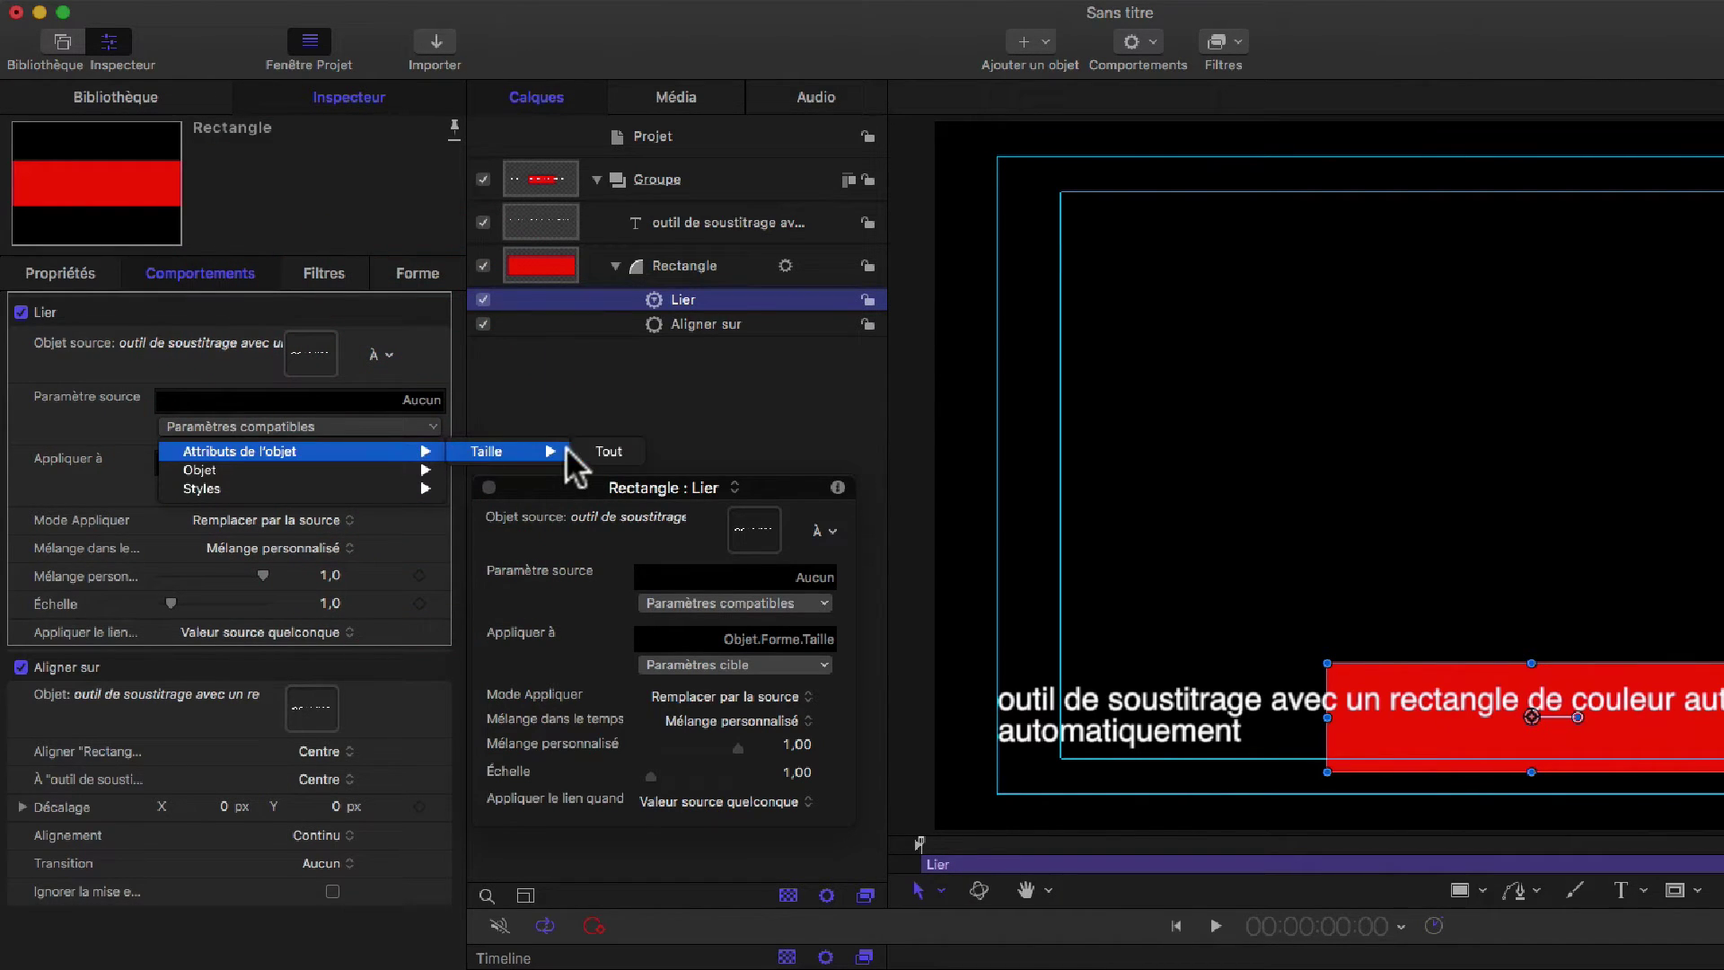
{"action": "left_click", "coordinate": [600, 452]}
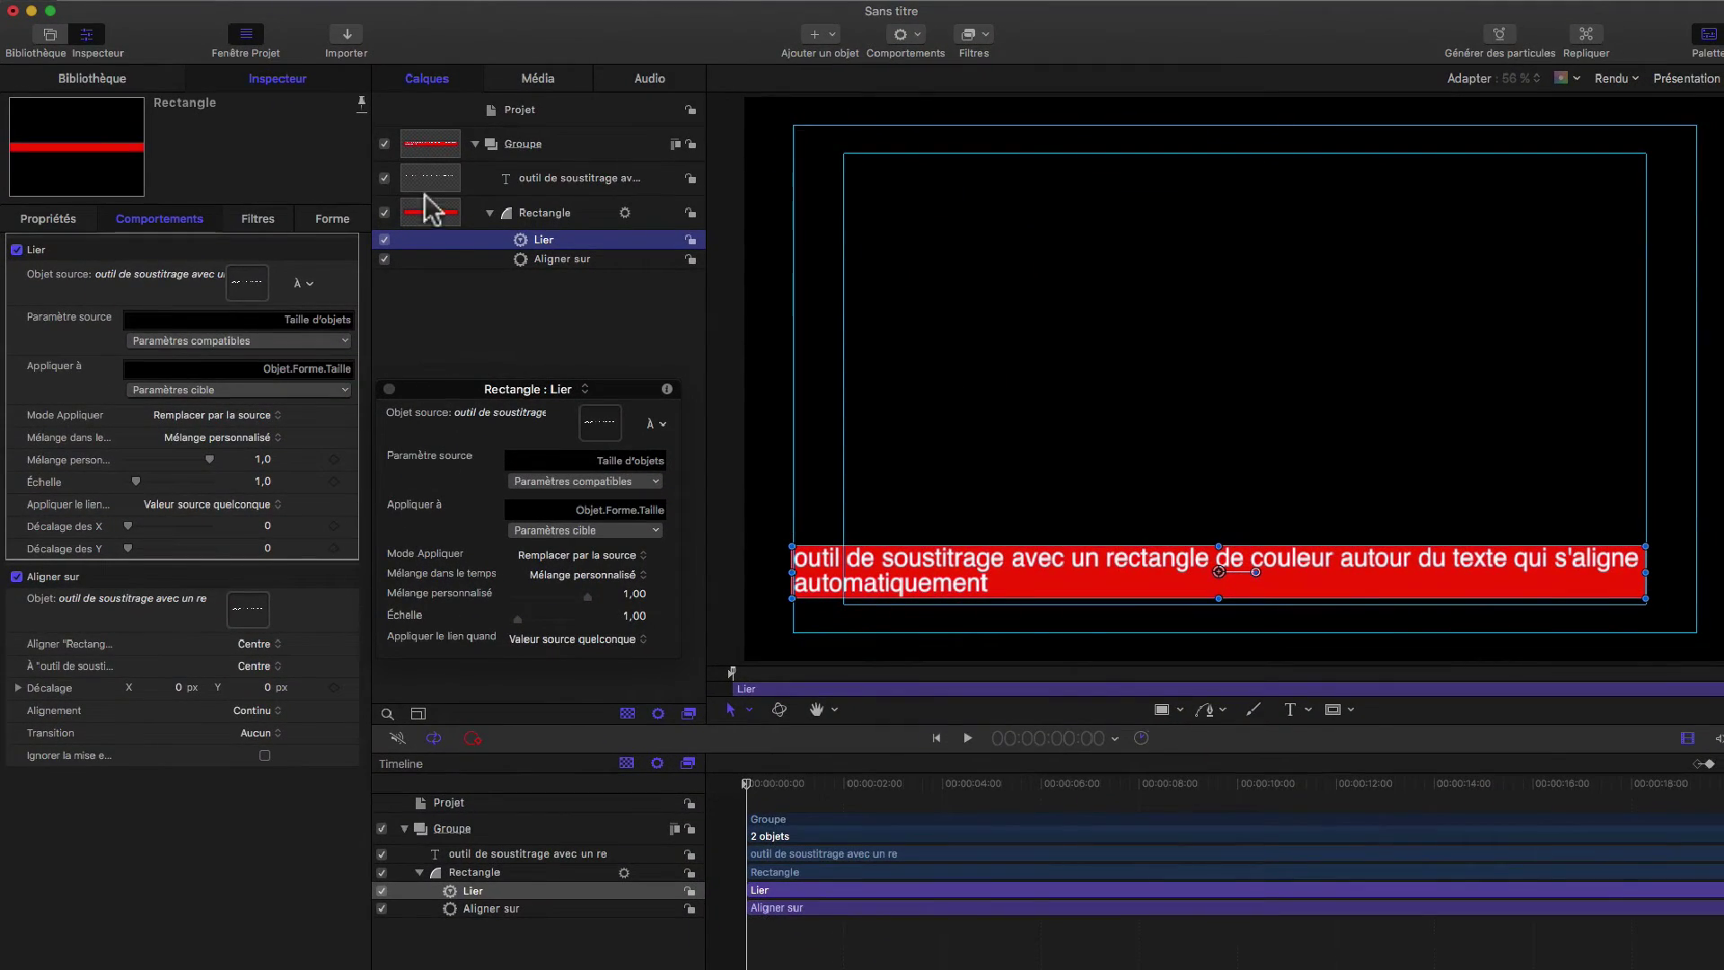
Delete the end of the subtitle text in the text layer's format settings, back to "s'align".
{"action": "left_click", "coordinate": [547, 176]}
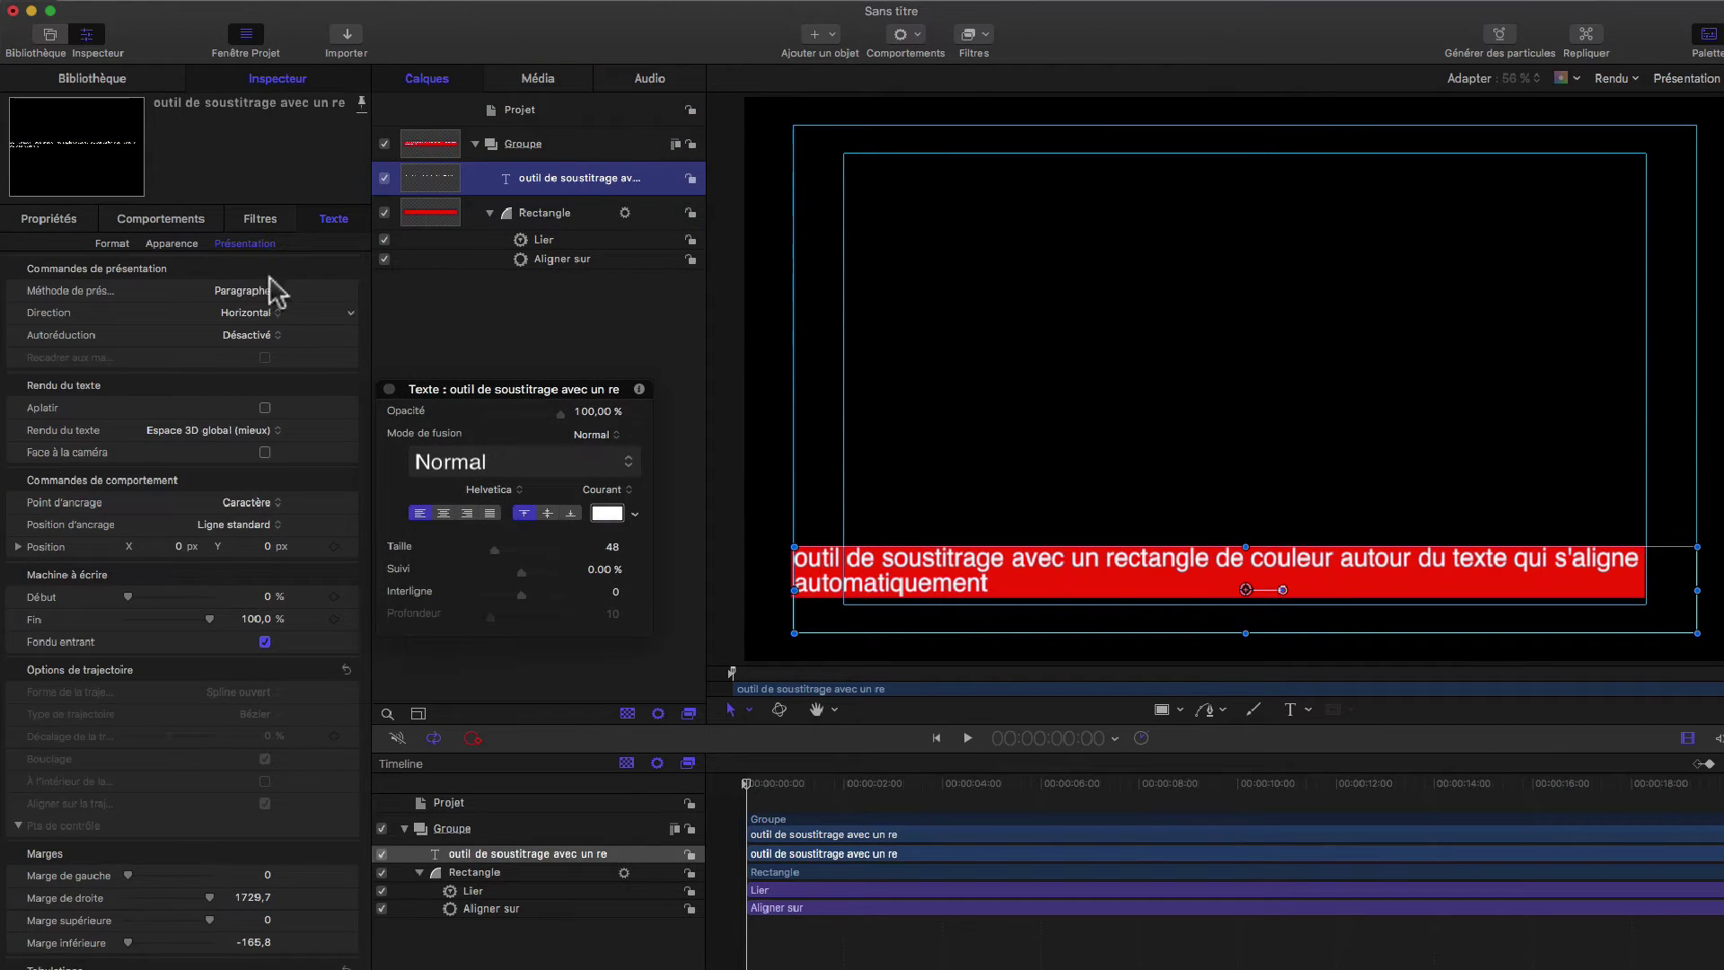
{"action": "left_click", "coordinate": [114, 242]}
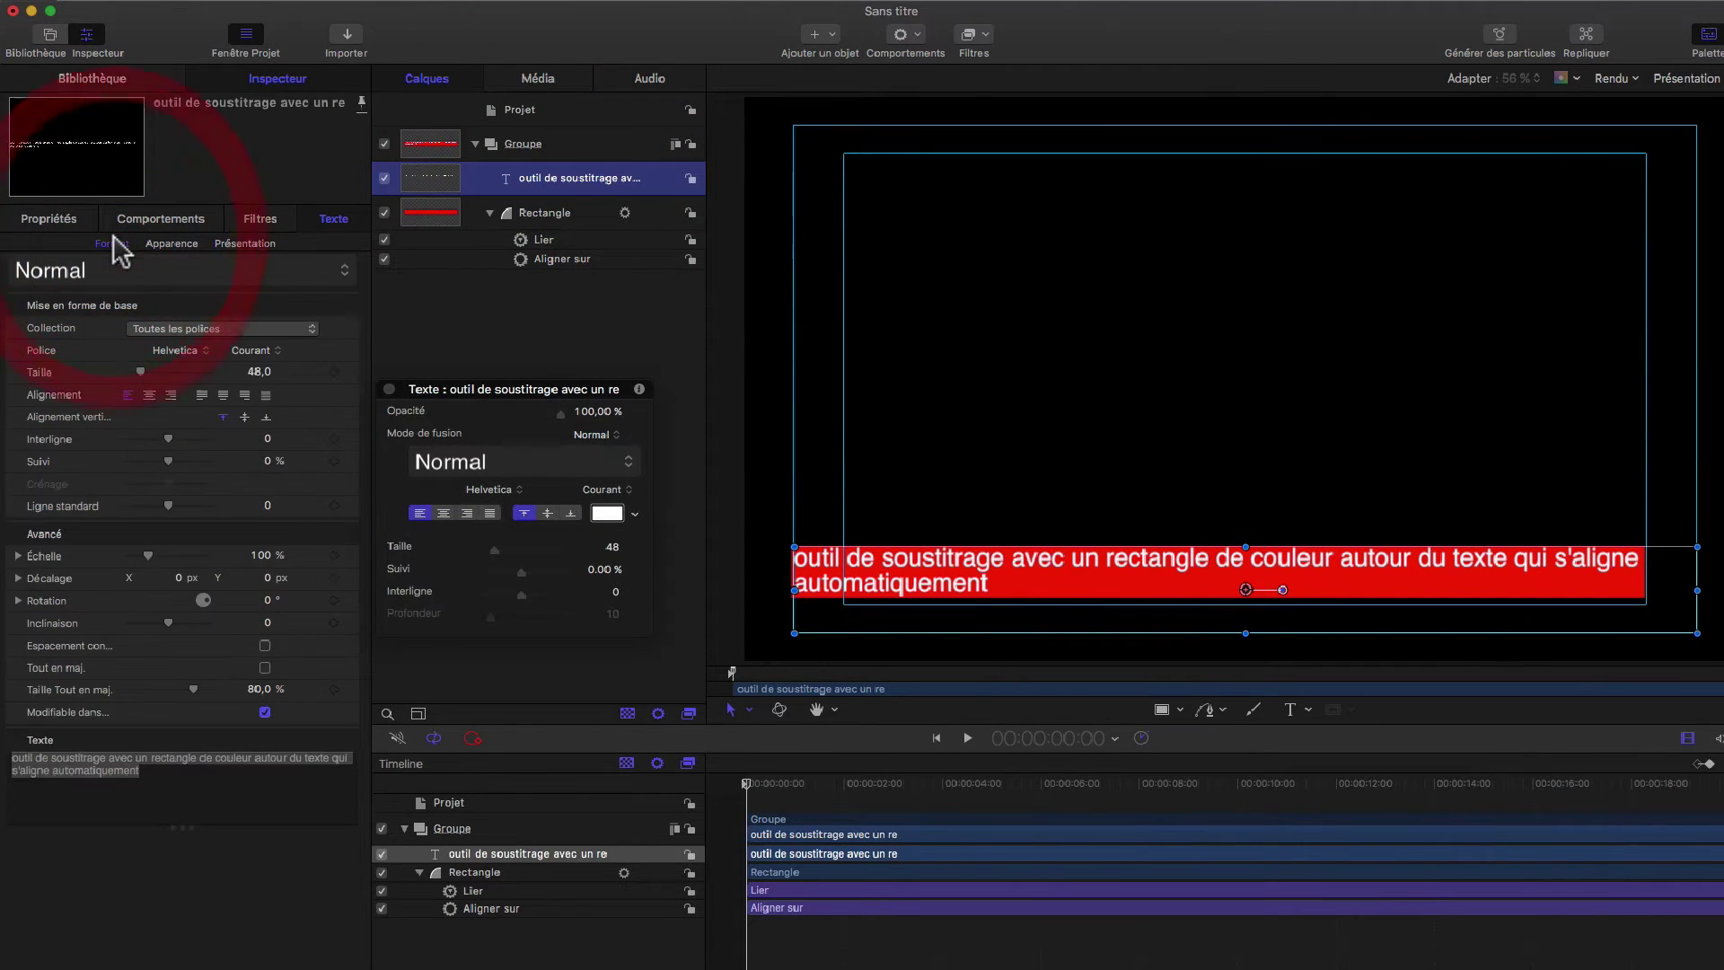
{"action": "left_click", "coordinate": [157, 772]}
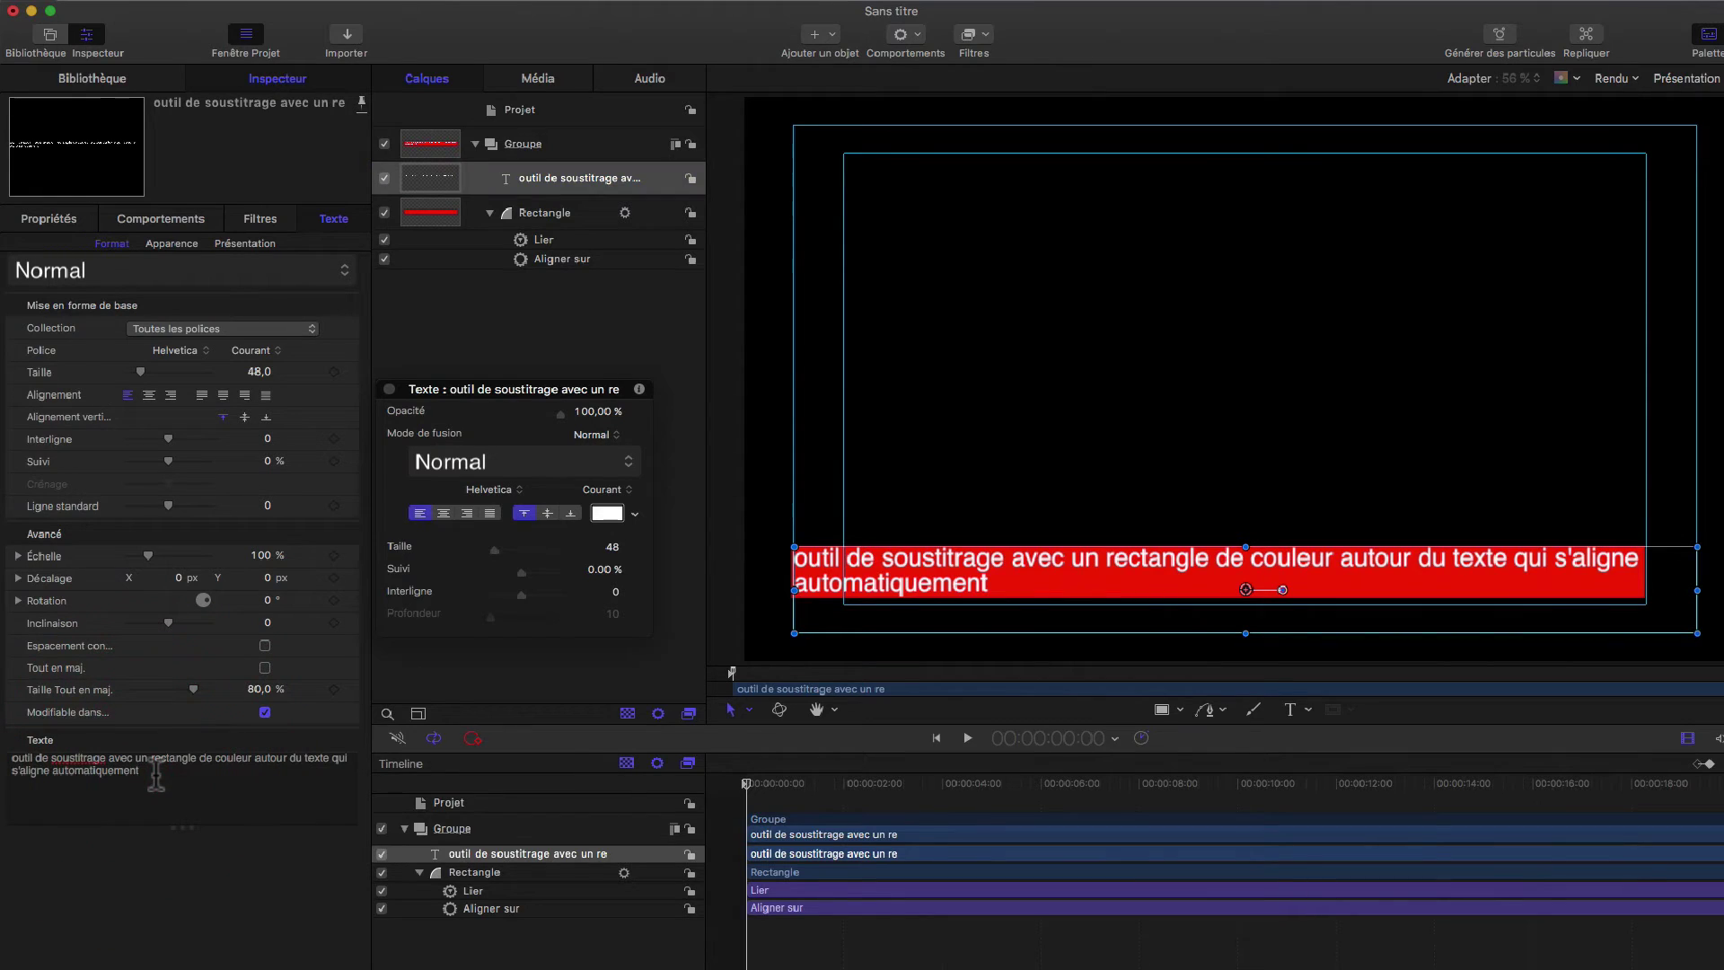
{"action": "key", "text": "BackSpace"}
{"action": "key", "text": "BackSpace"}
{"action": "key", "text": "BackSpace"}
{"action": "key", "text": "BackSpace"}
{"action": "key", "text": "BackSpace"}
{"action": "key", "text": "BackSpace"}
{"action": "key", "text": "BackSpace"}
{"action": "key", "text": "BackSpace"}
{"action": "key", "text": "BackSpace"}
{"action": "key", "text": "BackSpace"}
{"action": "key", "text": "BackSpace"}
{"action": "key", "text": "BackSpace"}
{"action": "key", "text": "BackSpace"}
{"action": "key", "text": "BackSpace"}
{"action": "key", "text": "BackSpace"}
{"action": "key", "text": "BackSpace"}
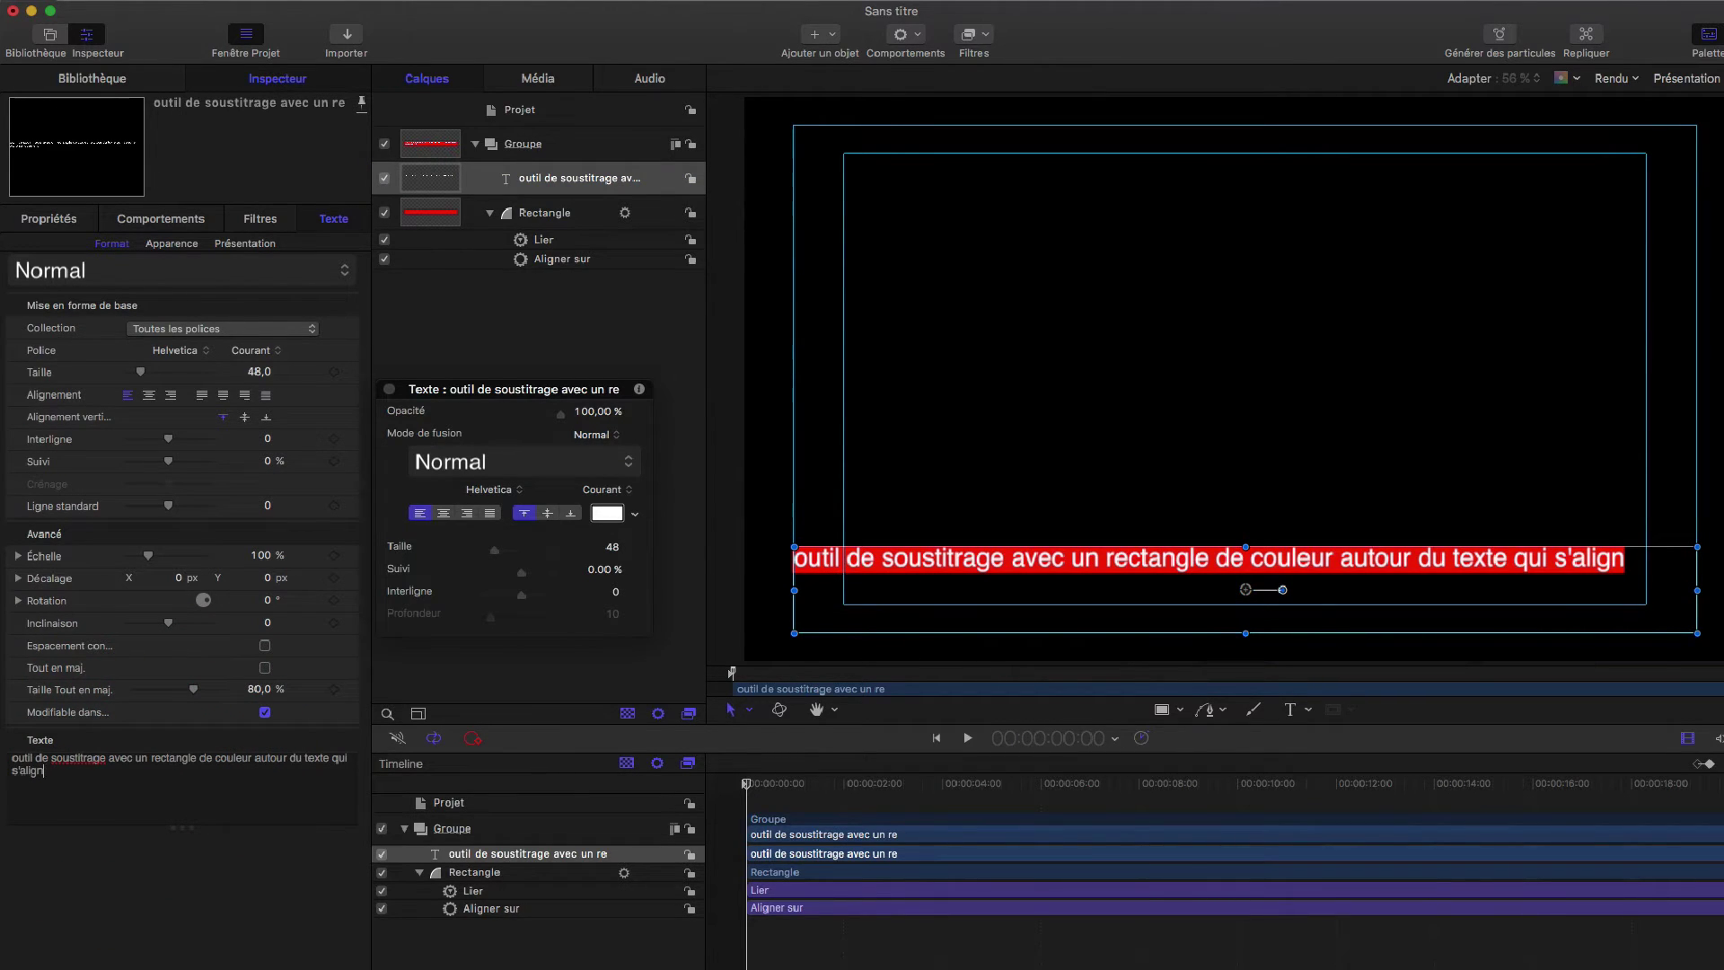
Continue the subtitle with "ge automatiquement à la taille de texte et à sa longueur somme si j'étais en train de taper une texte" and centre it.
{"action": "type", "text": "gne automati"}
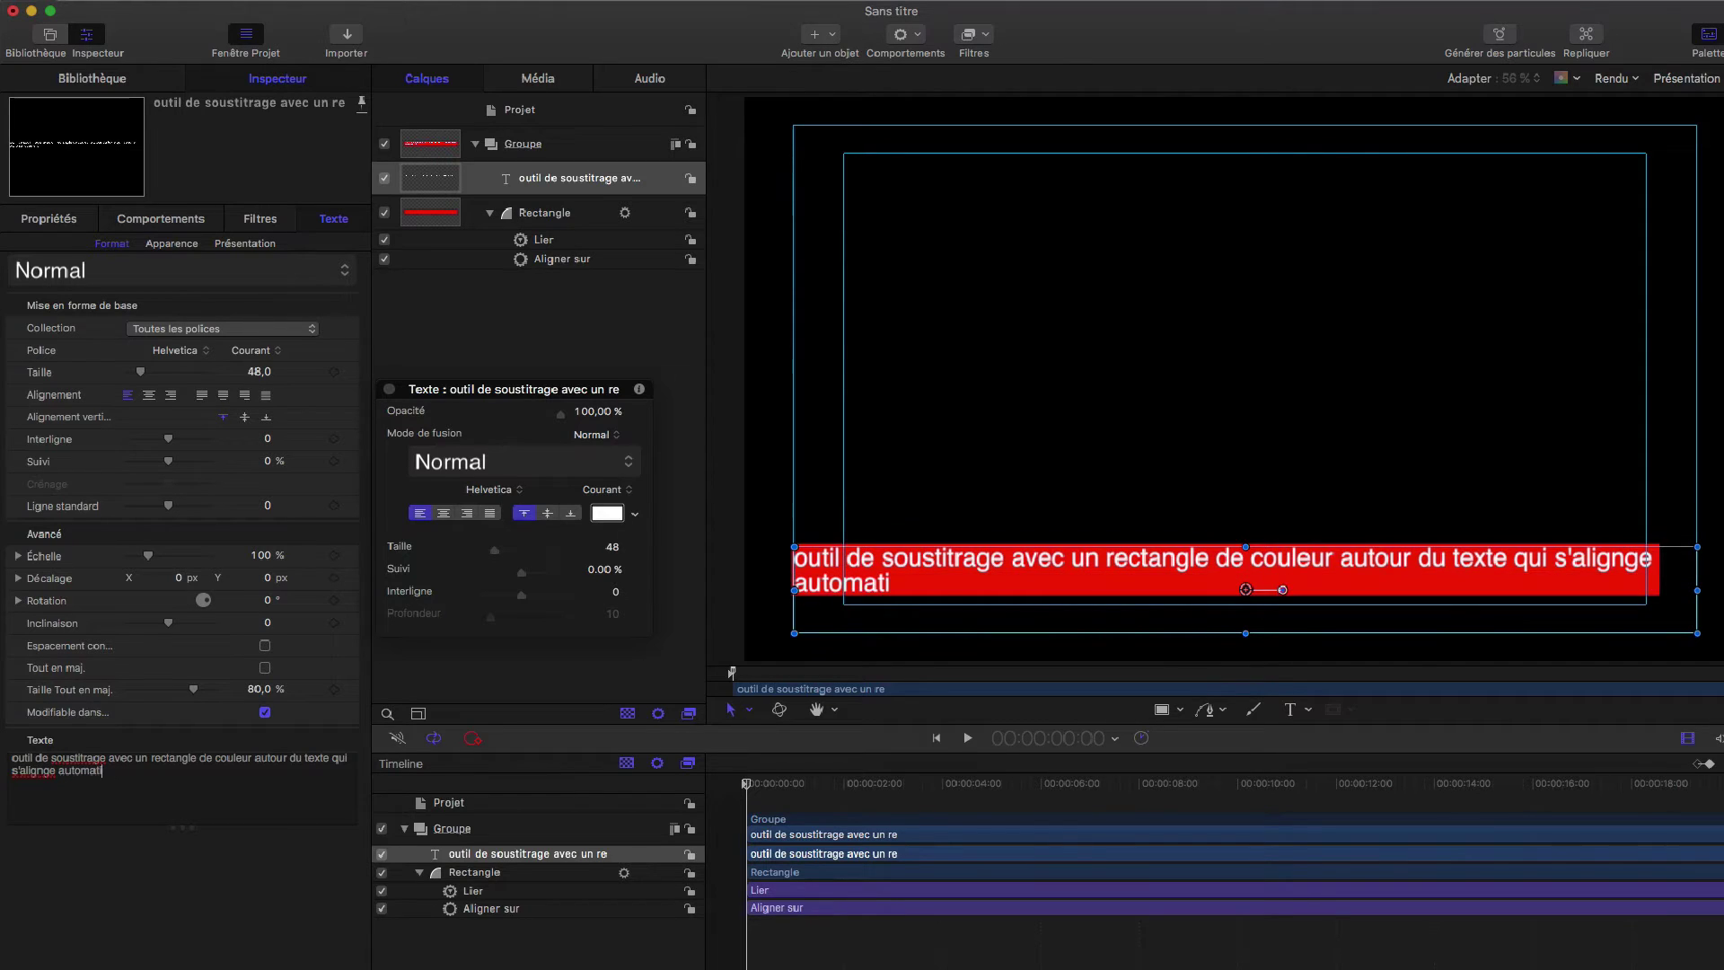
{"action": "type", "text": "quement à la taille de texte et à sa long"}
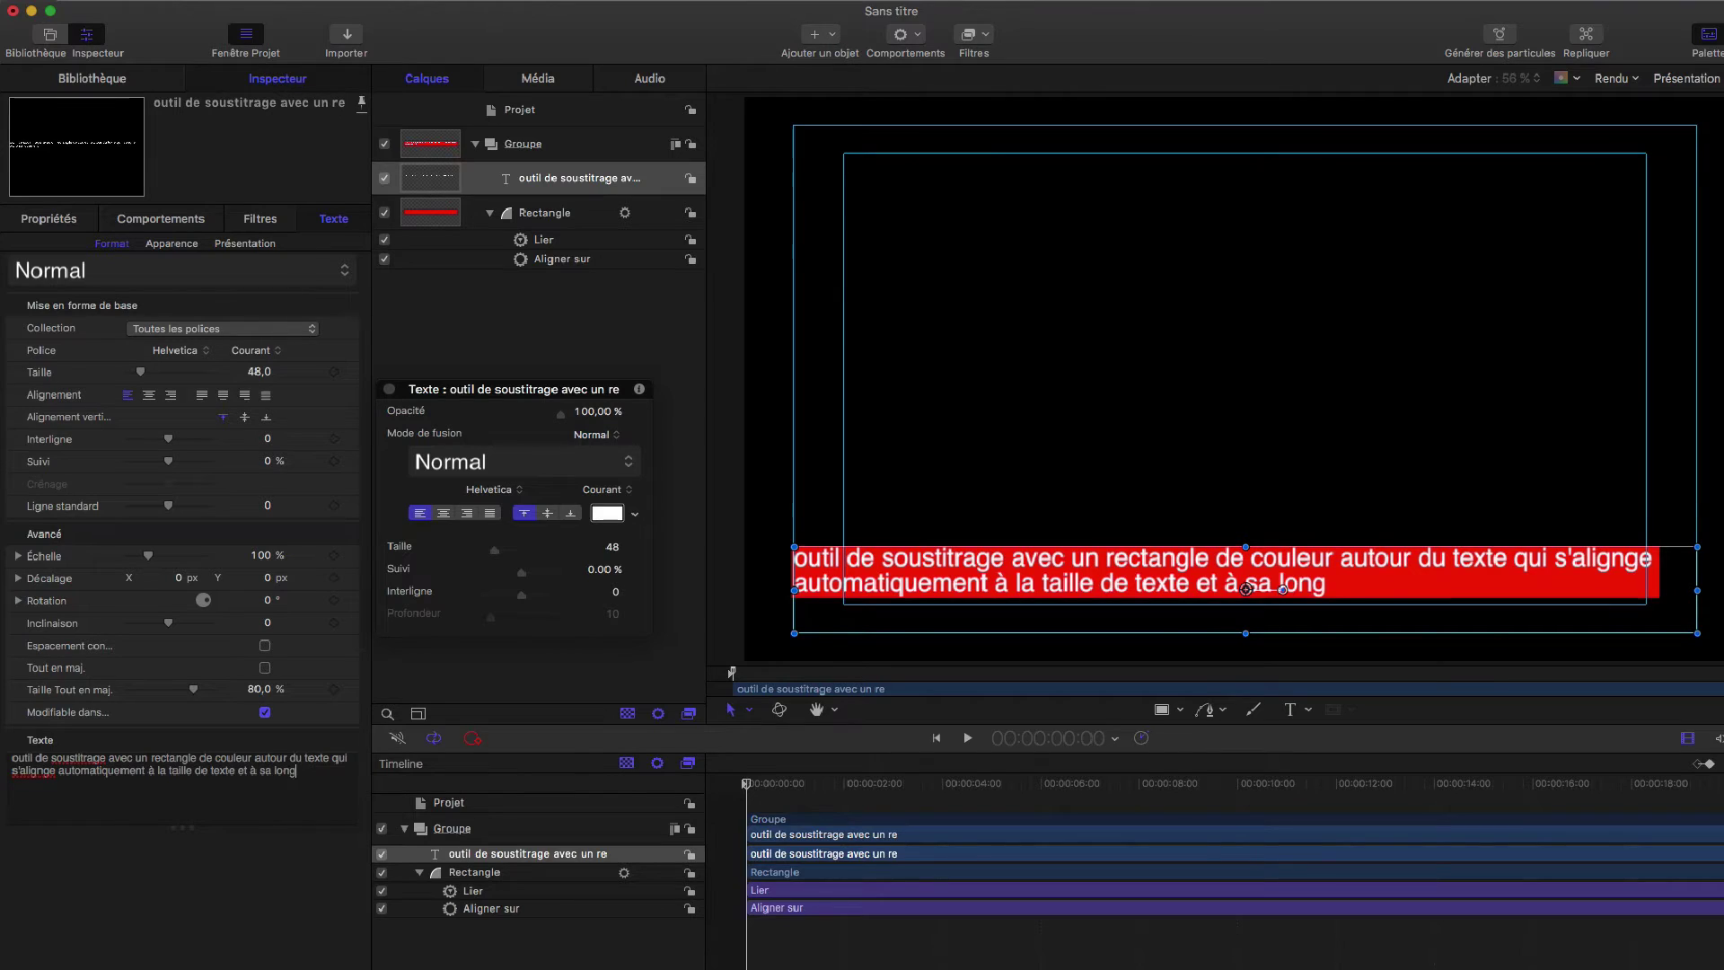
{"action": "type", "text": "ueur somme si"}
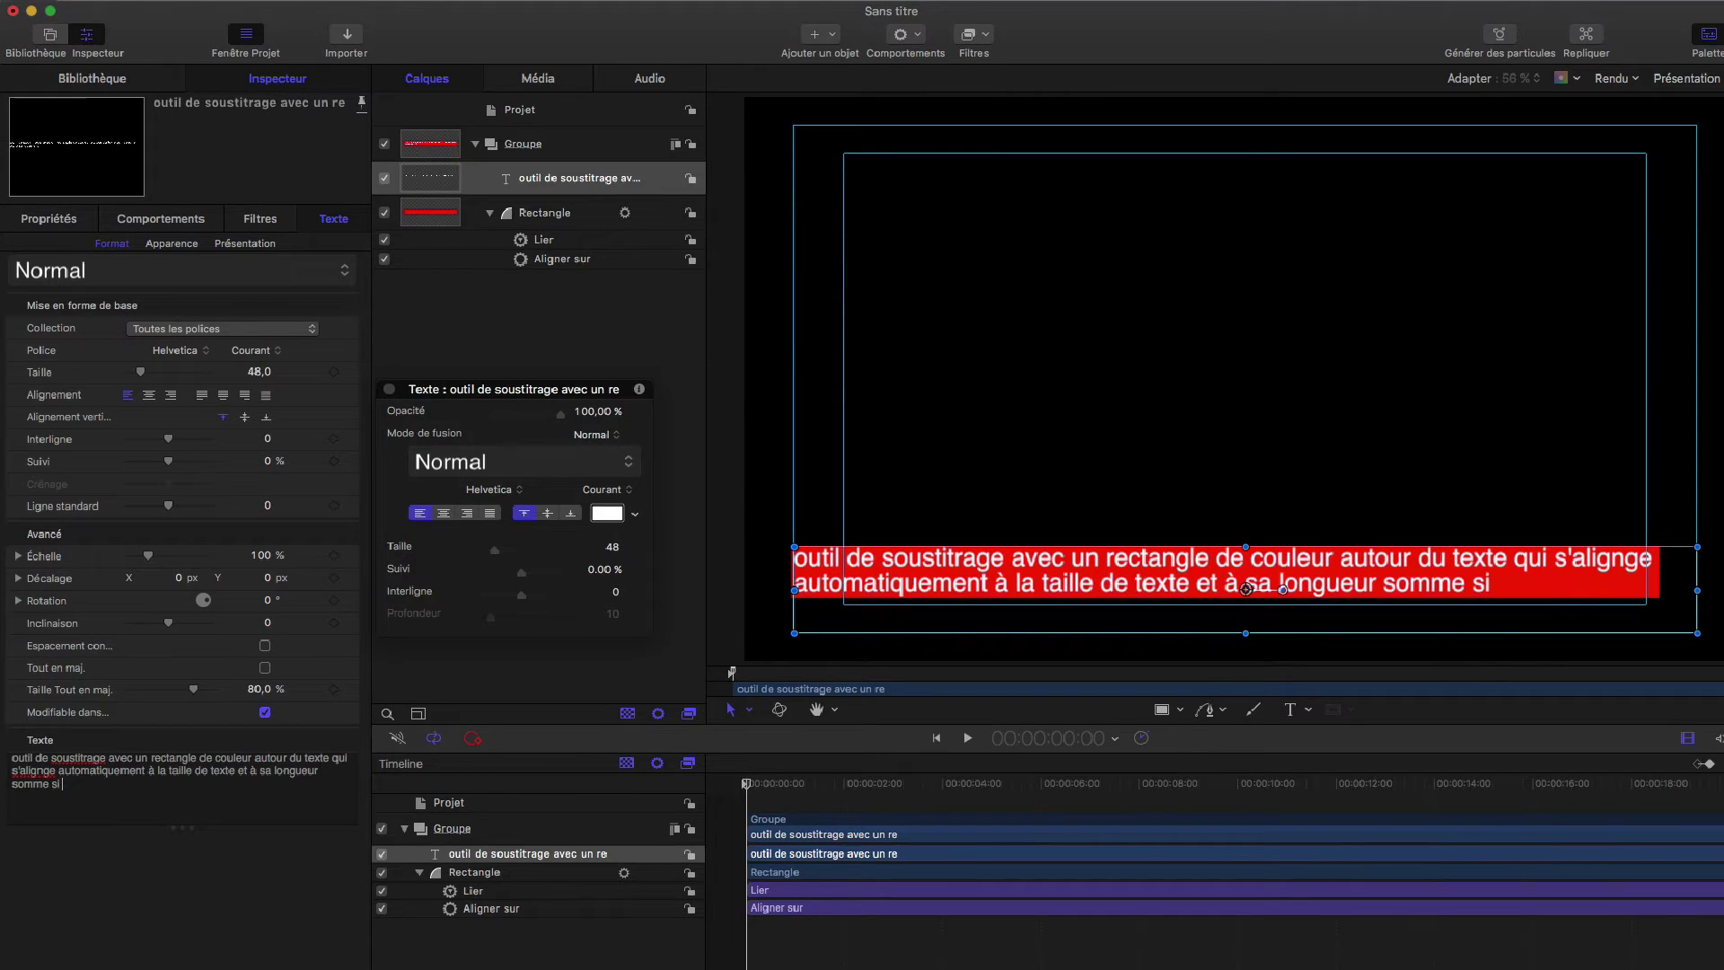
{"action": "type", "text": " j'étais en train"}
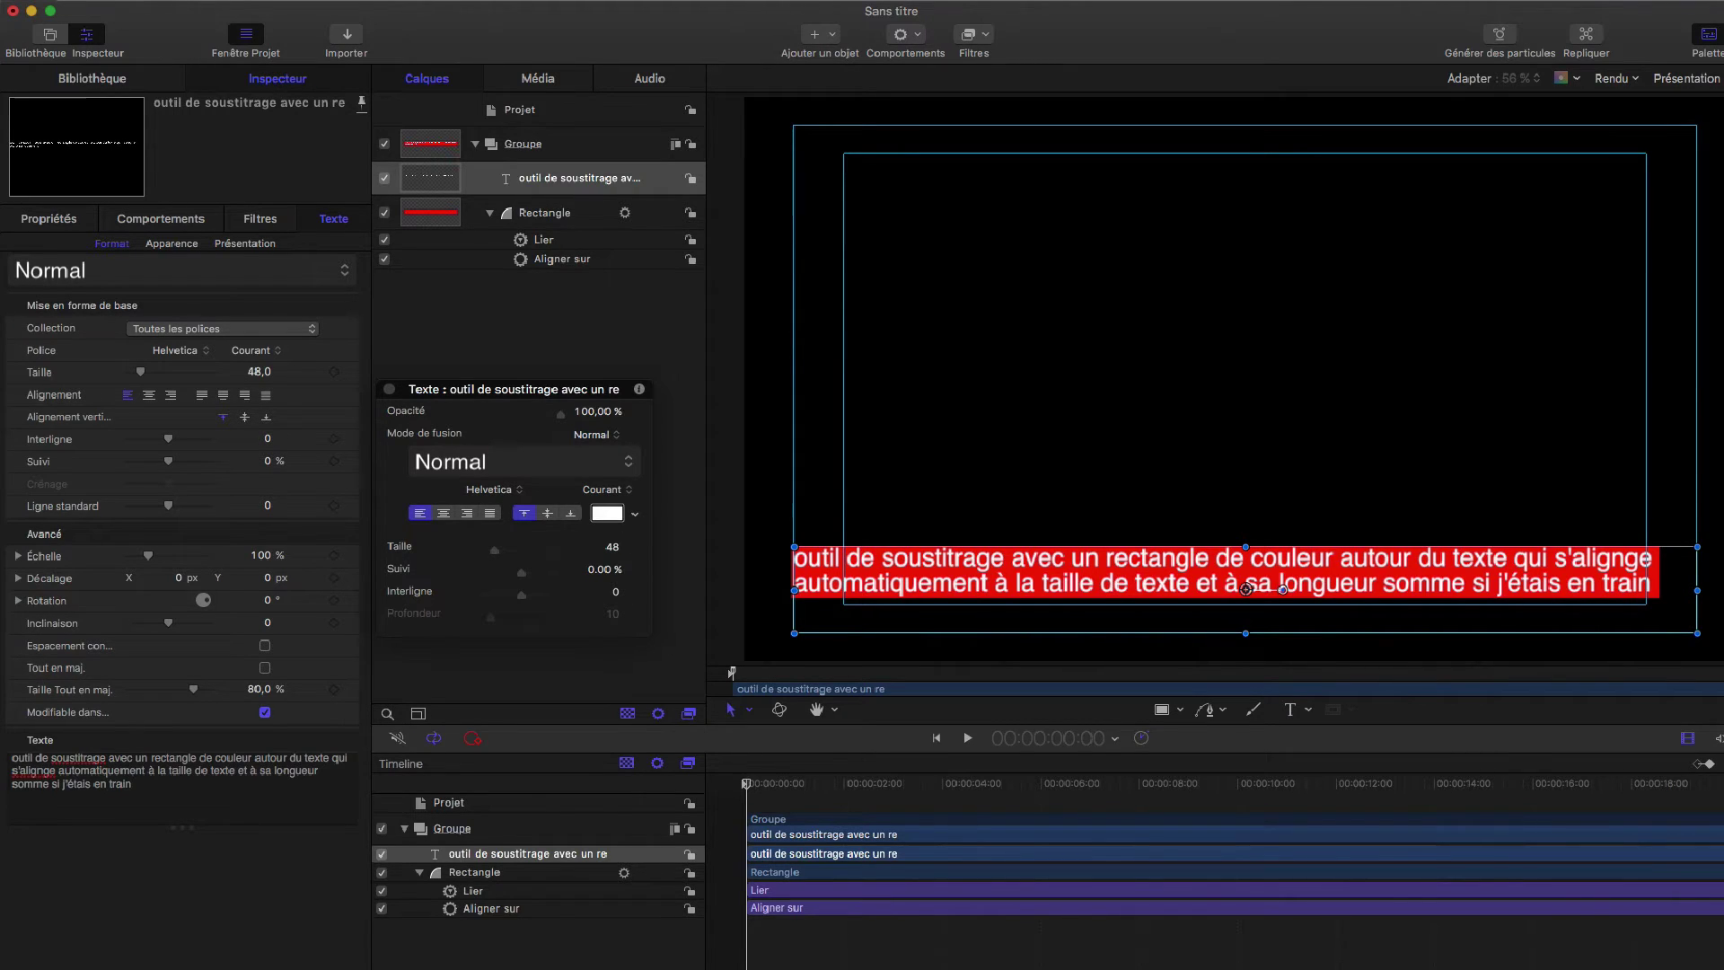
{"action": "type", "text": " de taper une"}
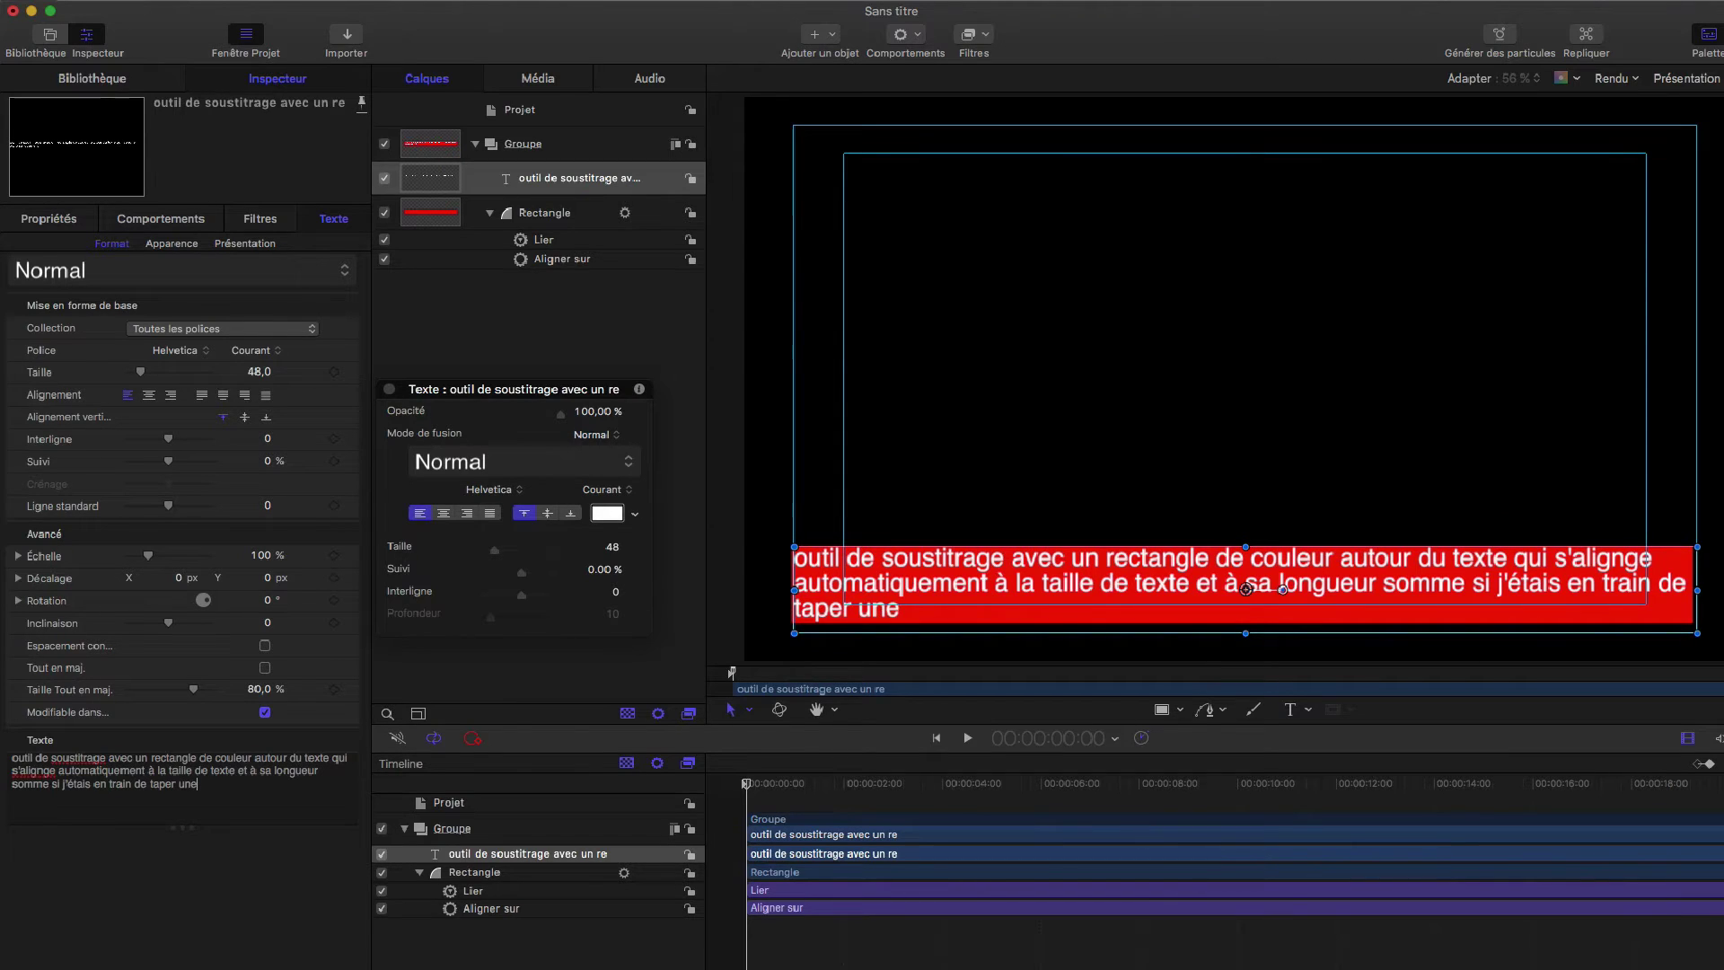
{"action": "type", "text": " texte"}
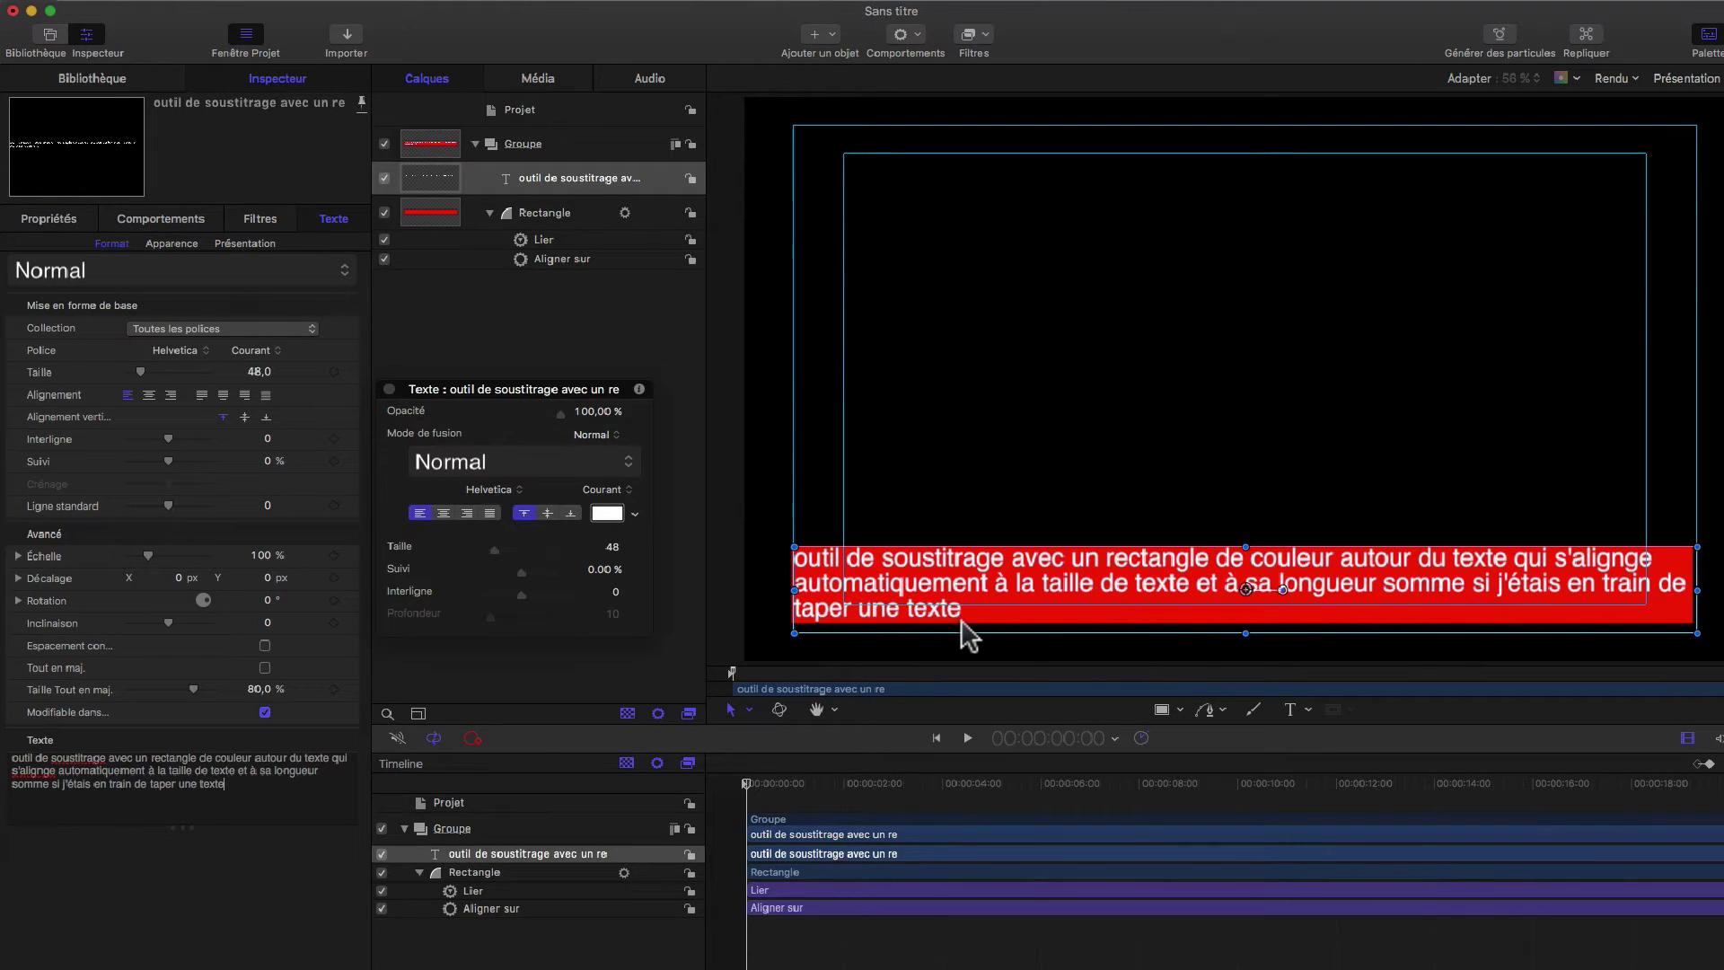
{"action": "left_click", "coordinate": [149, 395]}
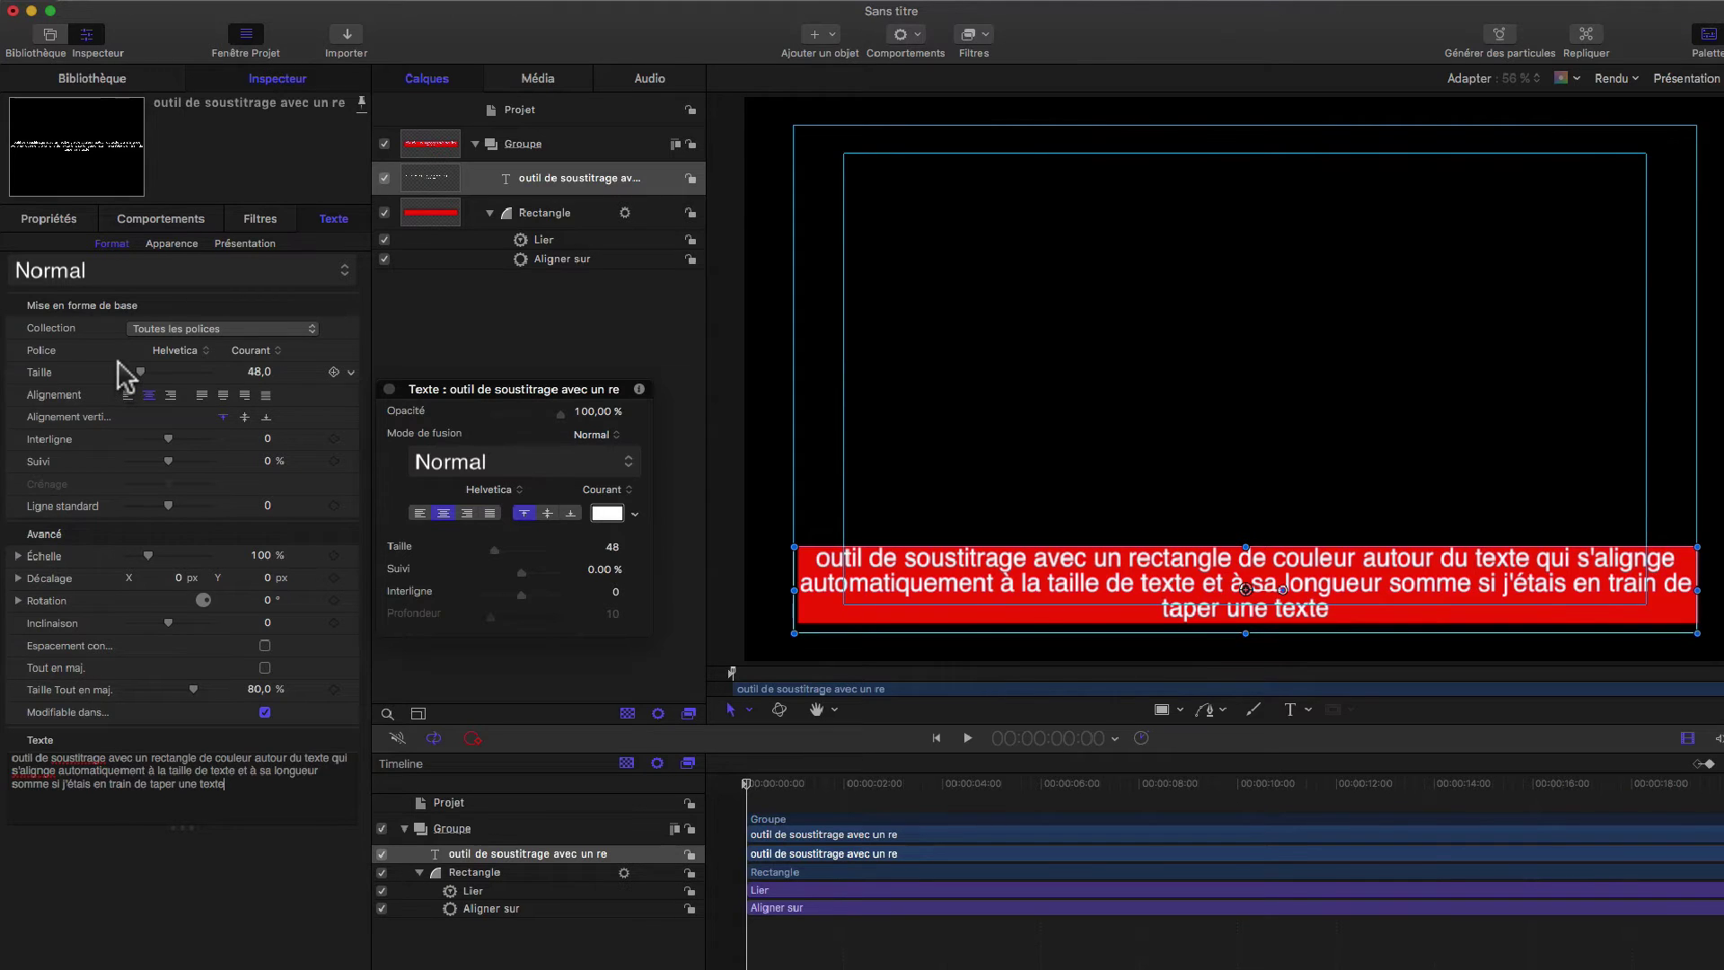
Publish the Décalage des X and Décalage des Y parameters of the rectangle's Lier behavior.
{"action": "left_click", "coordinate": [557, 213]}
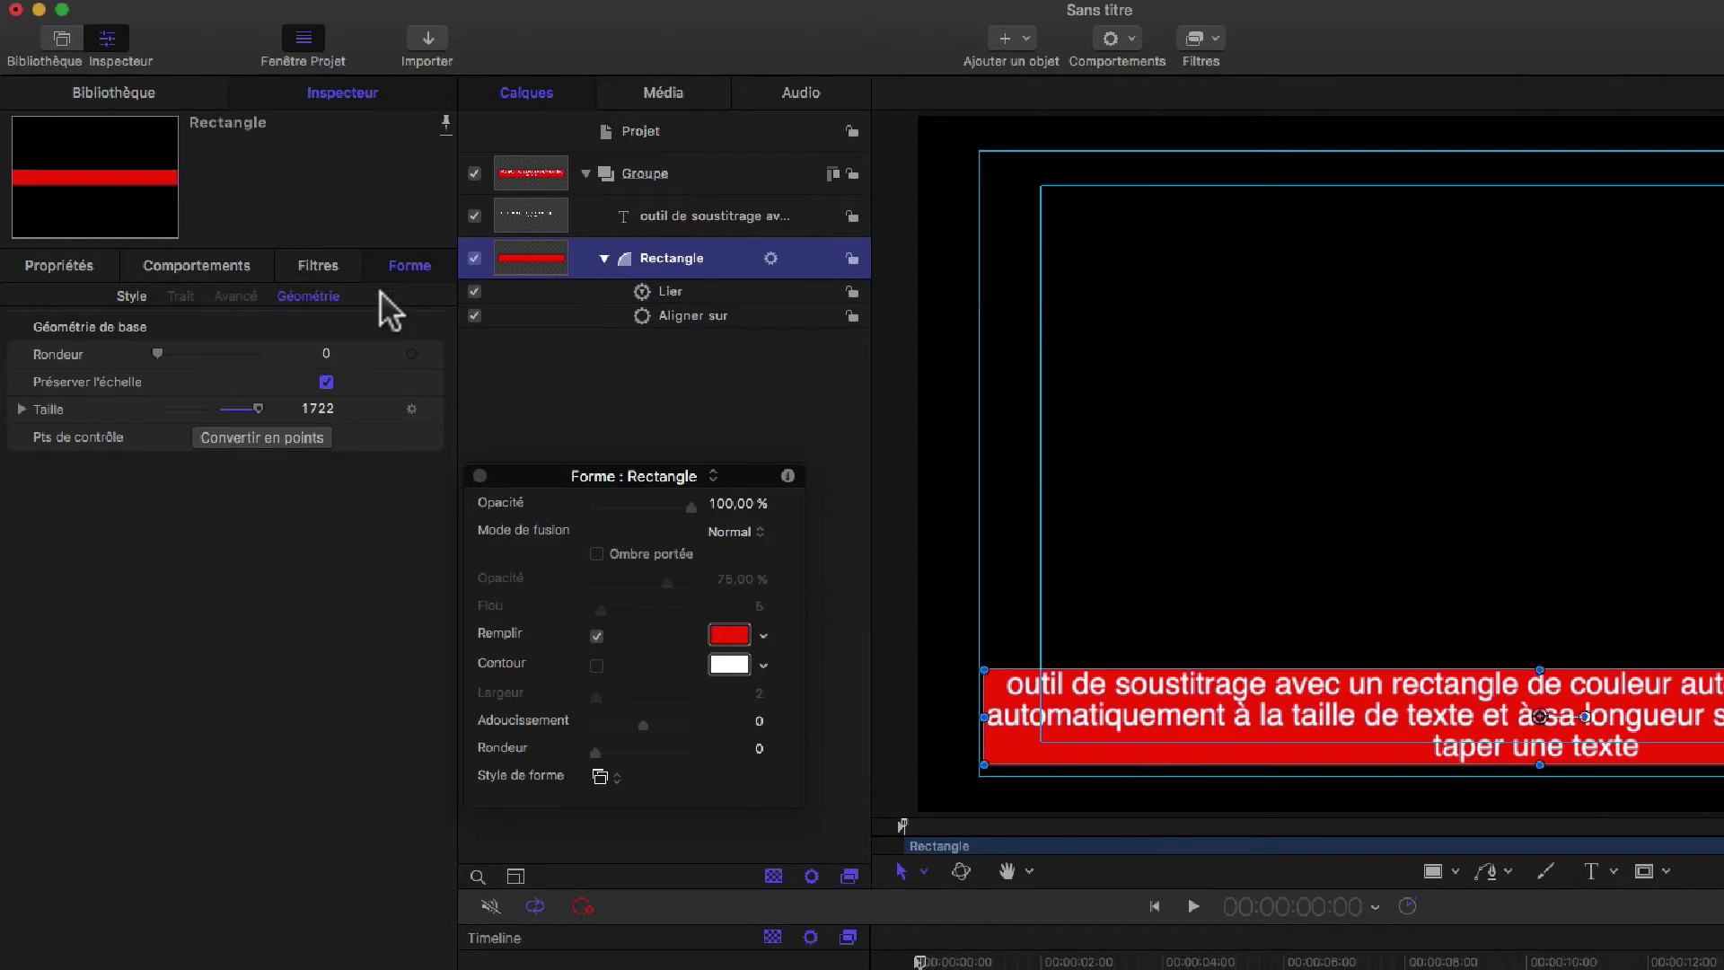
{"action": "left_click", "coordinate": [701, 293]}
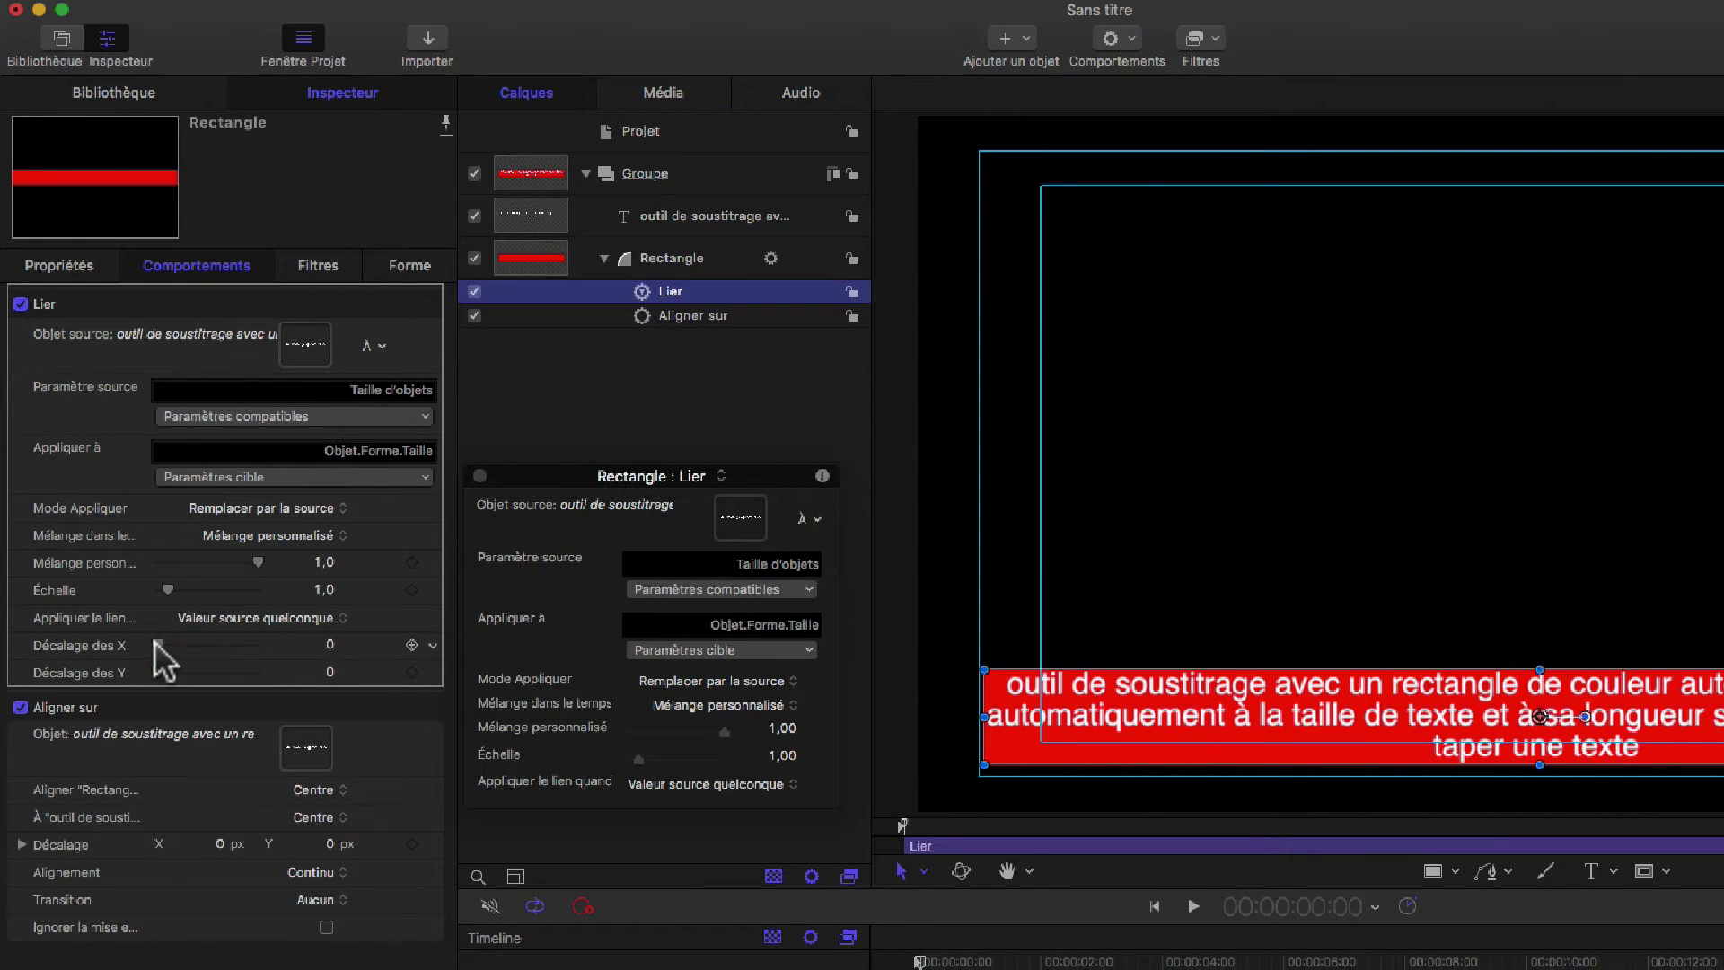
{"action": "left_click_drag", "start_coordinate": [157, 640], "coordinate": [54, 645]}
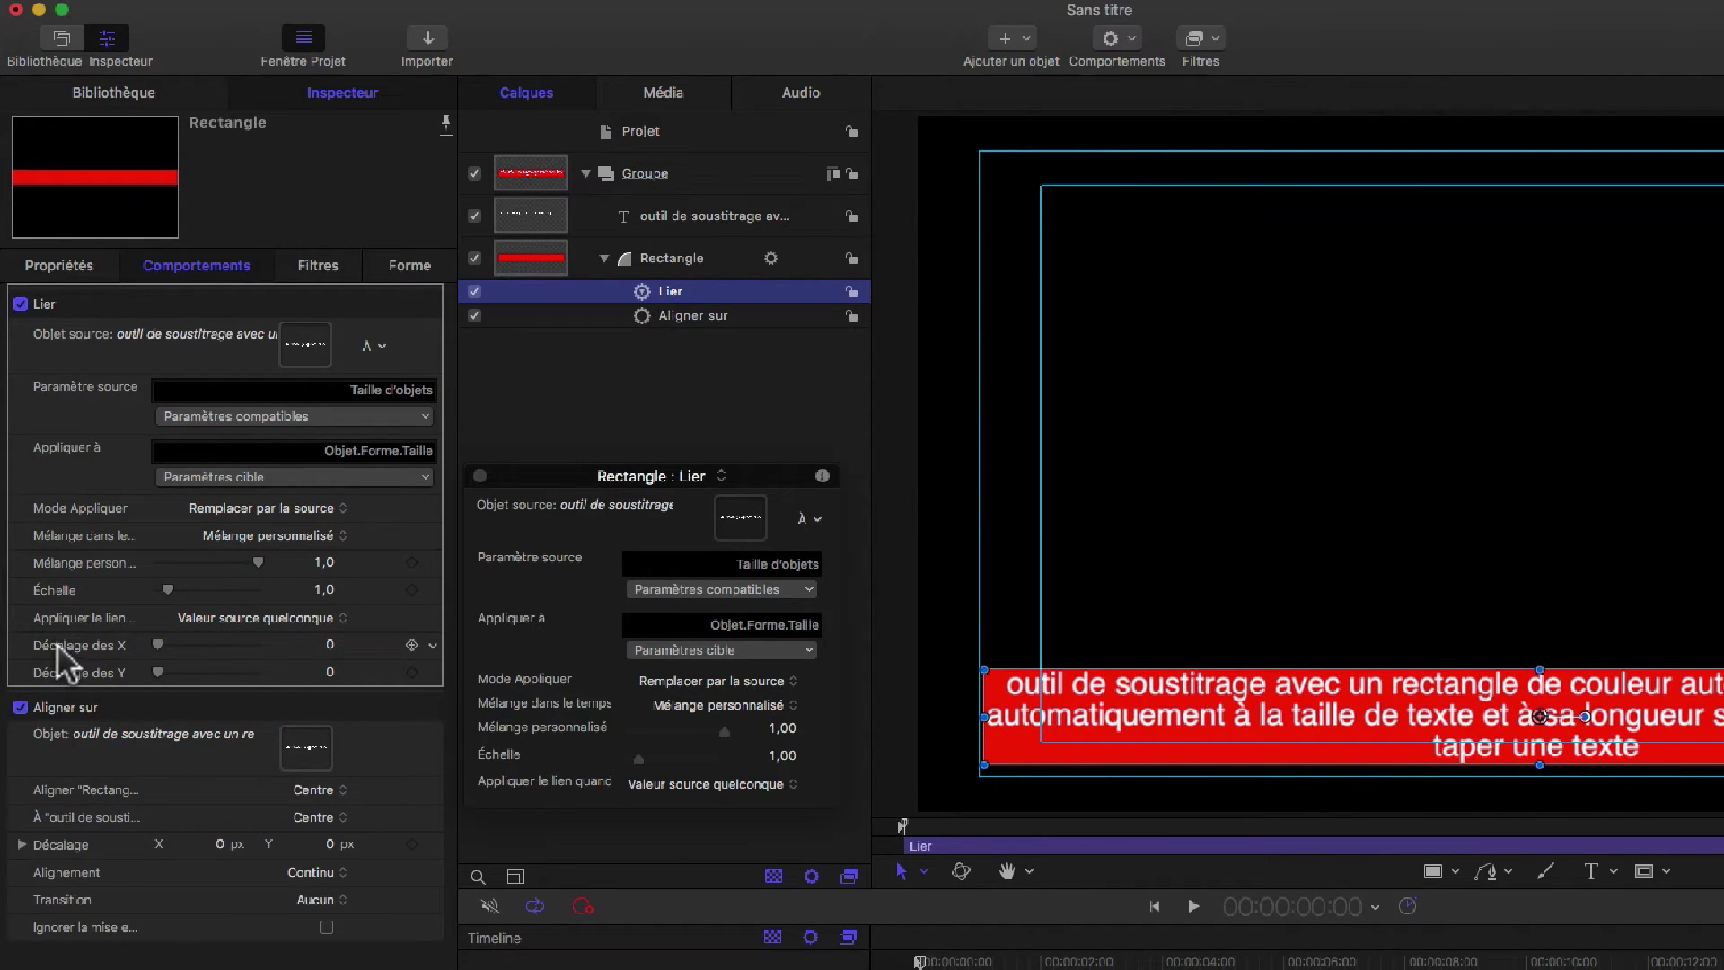
{"action": "right_click", "coordinate": [56, 643]}
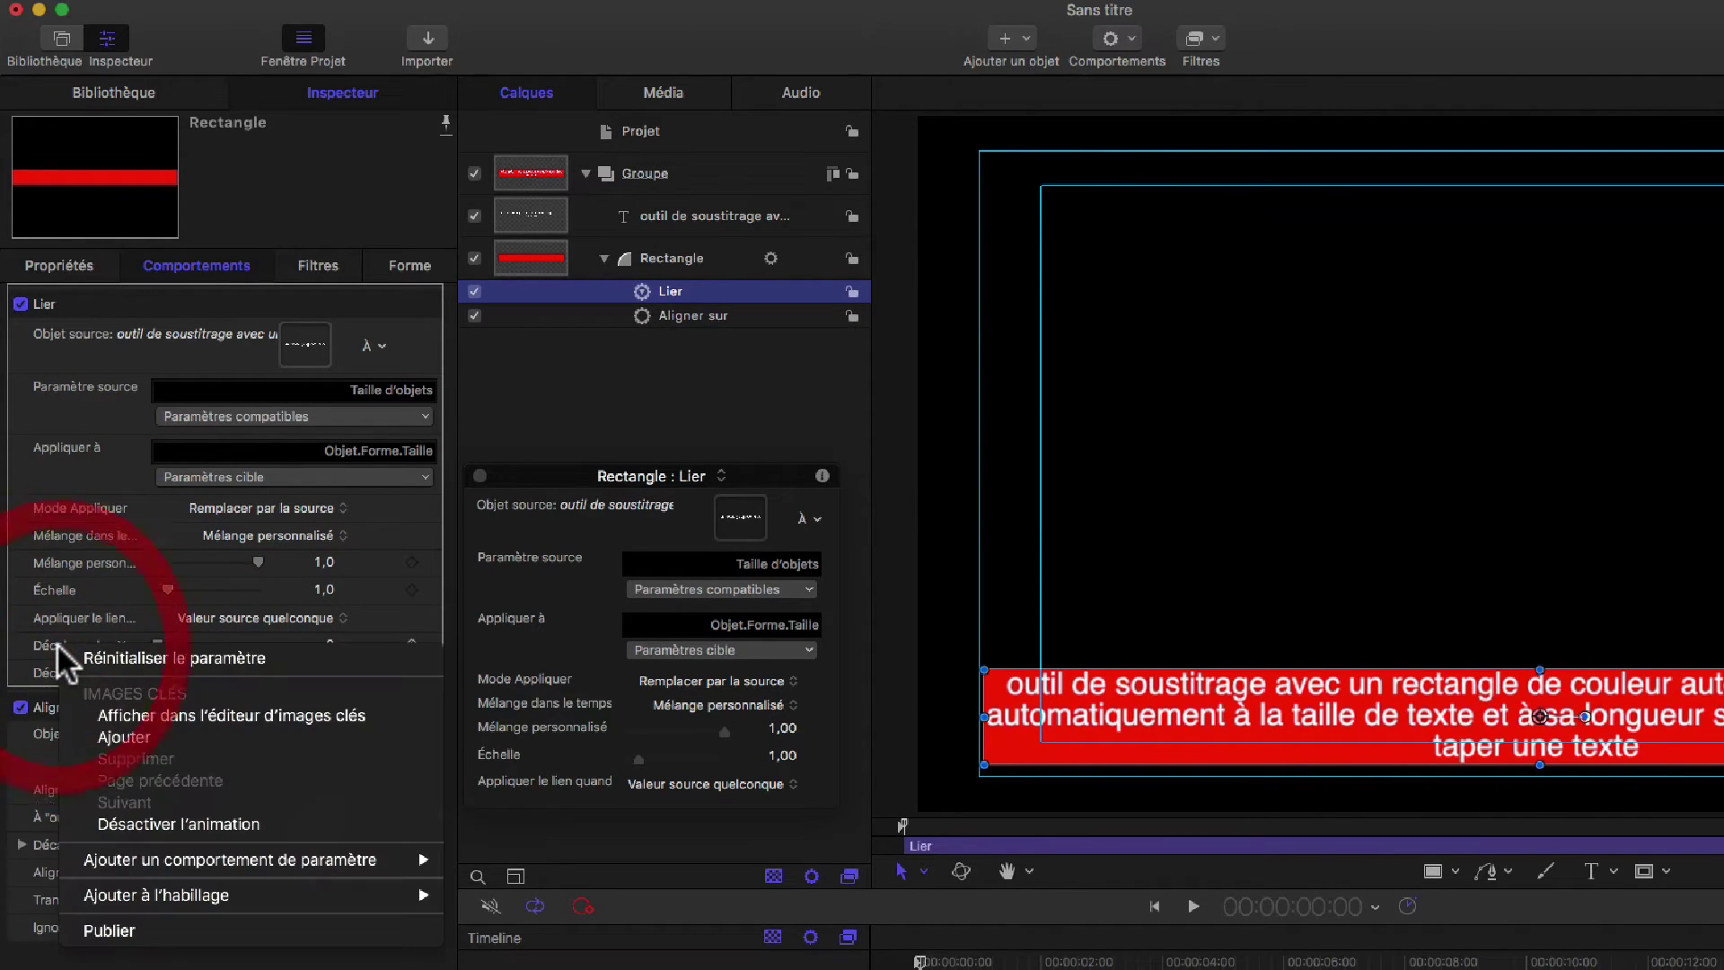
{"action": "left_click", "coordinate": [143, 930]}
{"action": "right_click", "coordinate": [87, 672]}
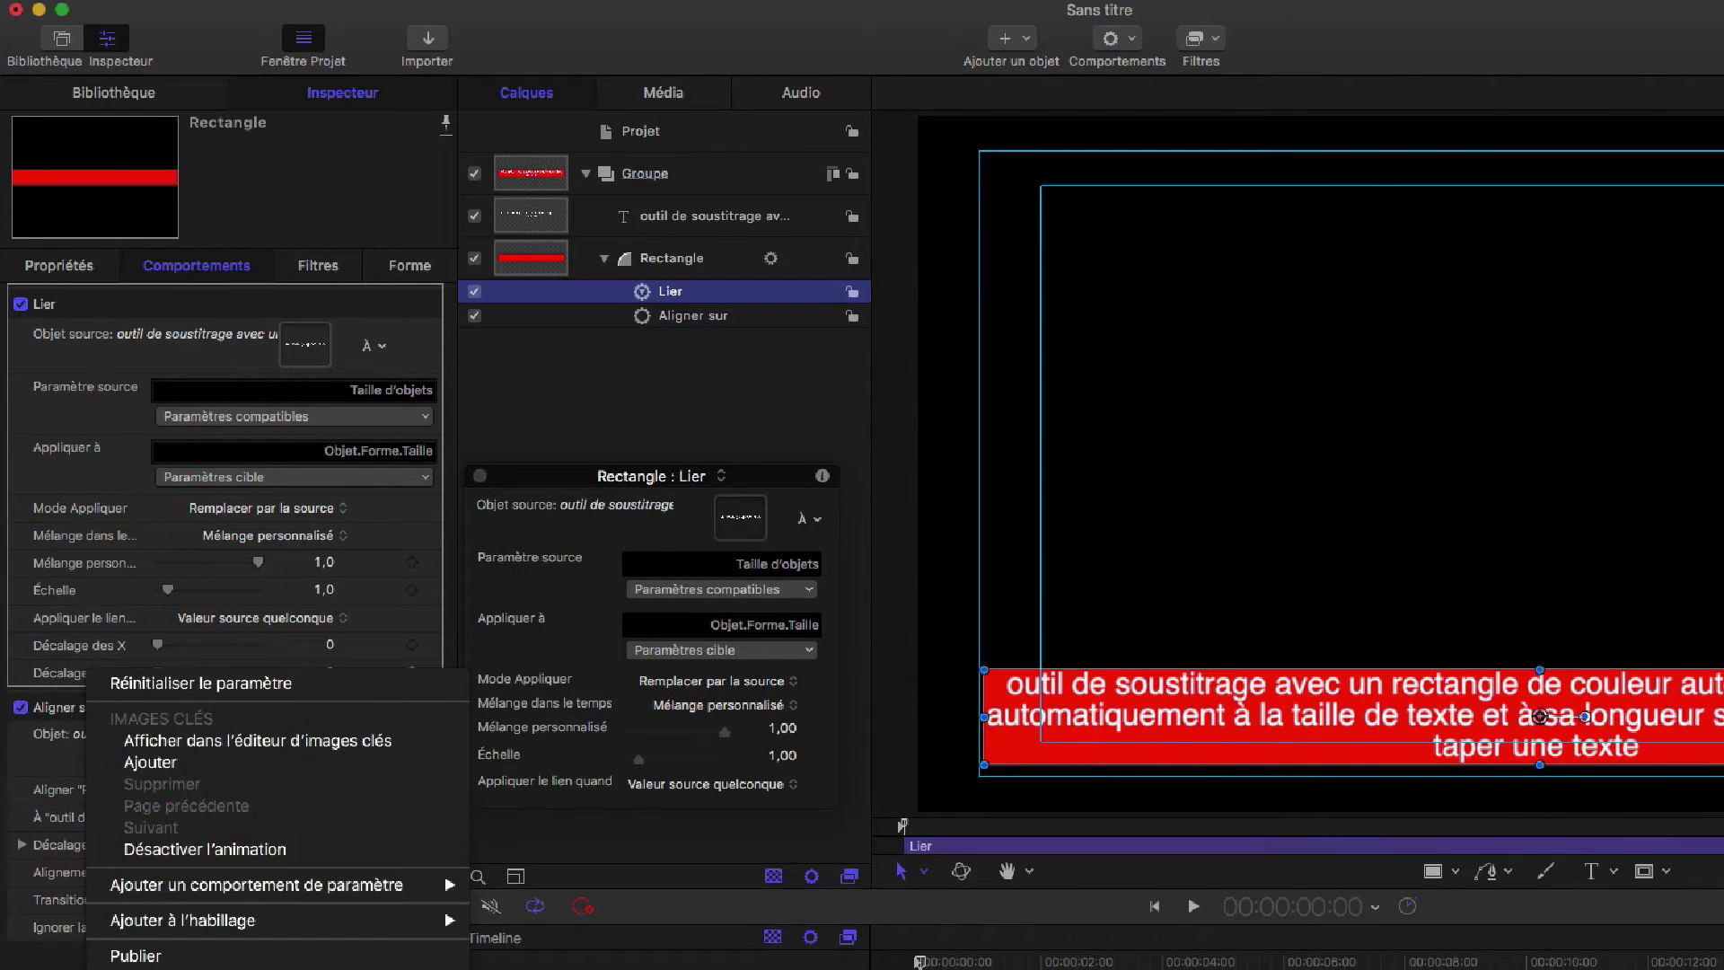
{"action": "left_click", "coordinate": [170, 953]}
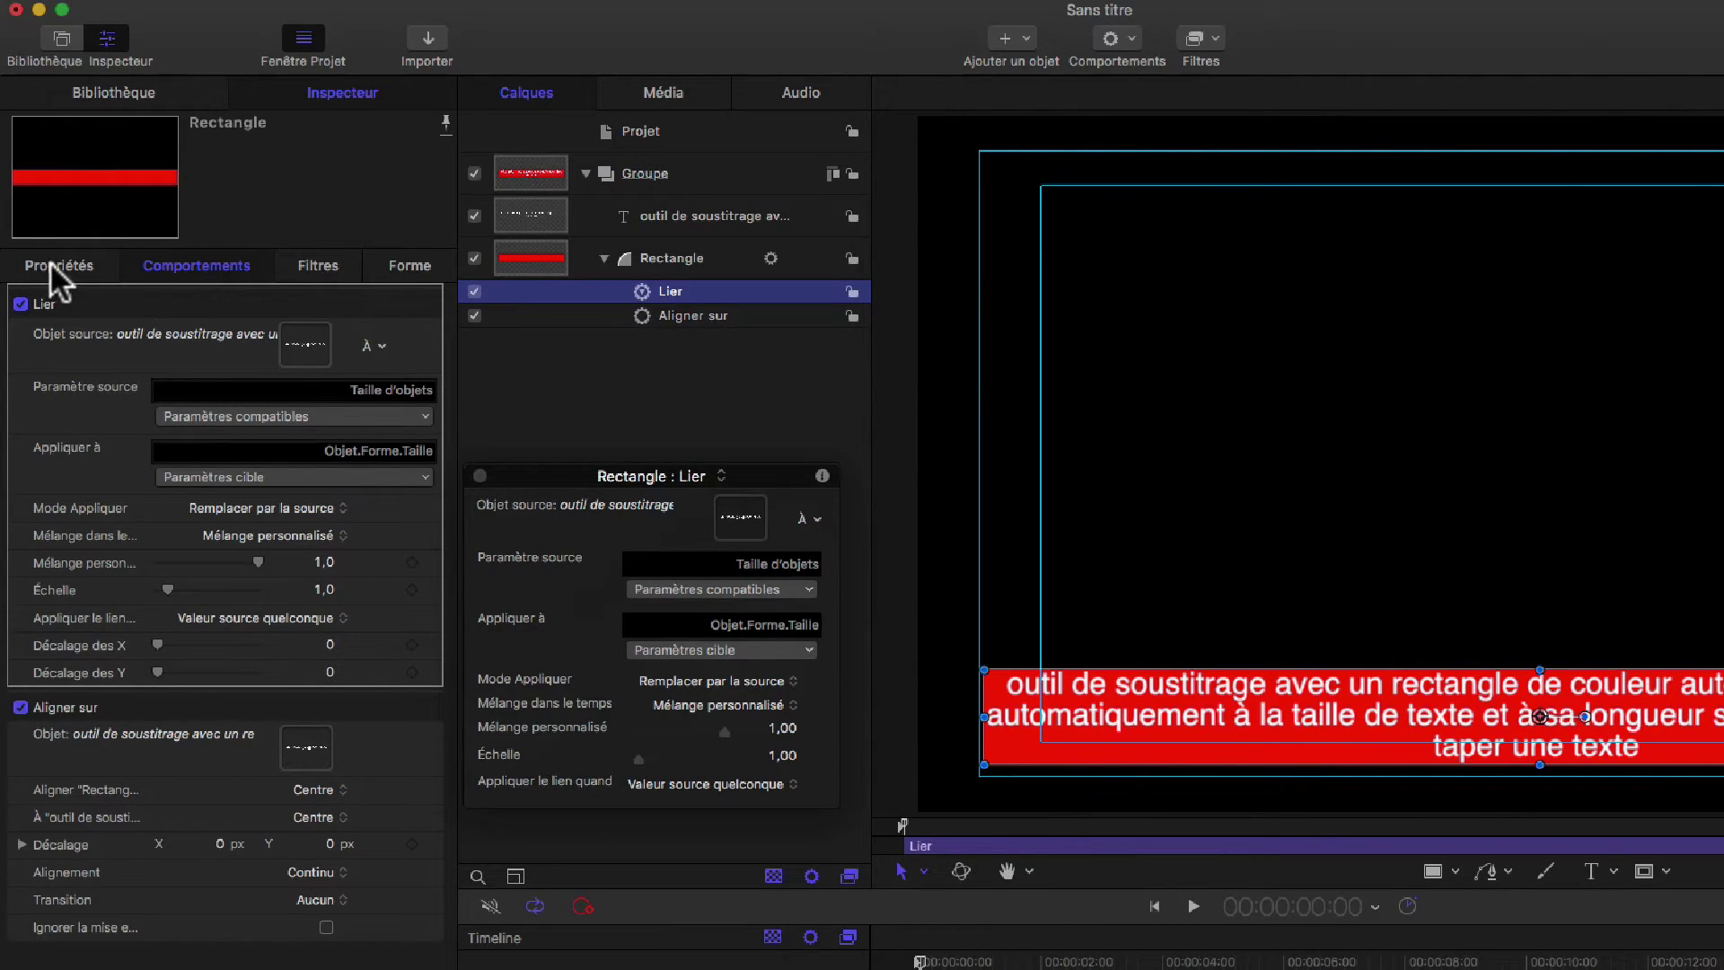
Publish the fill colour parameter from the rectangle's shape style.
{"action": "left_click", "coordinate": [722, 268]}
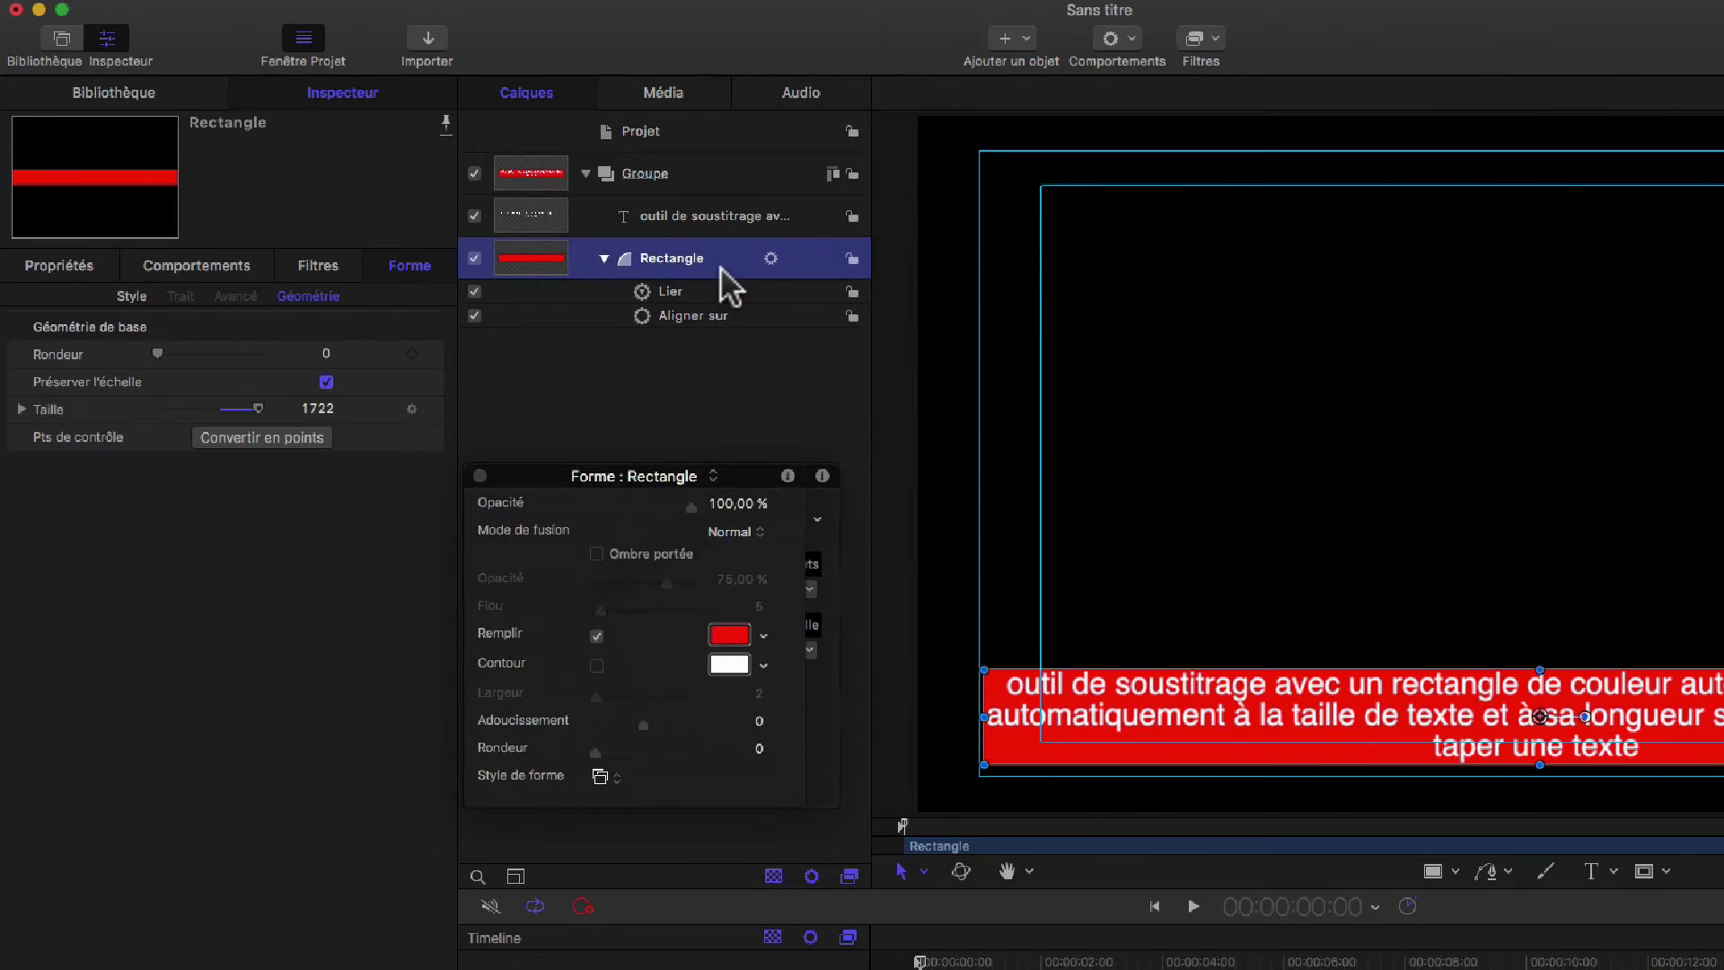
{"action": "left_click", "coordinate": [133, 297]}
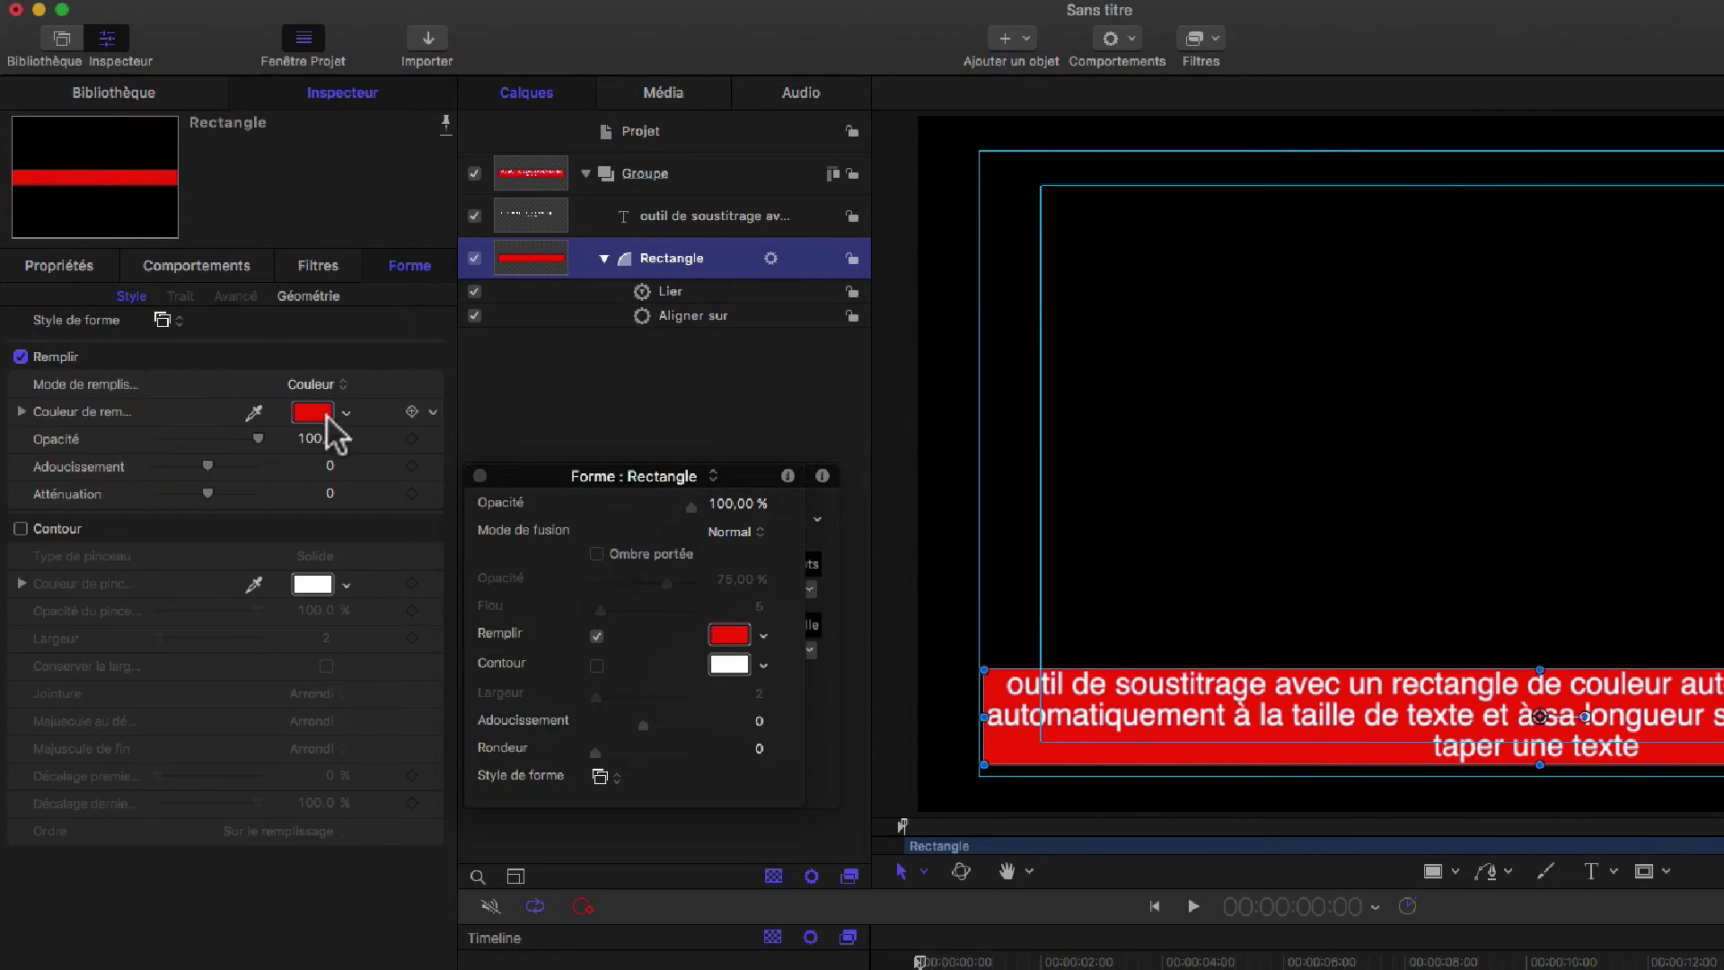
{"action": "right_click", "coordinate": [69, 413]}
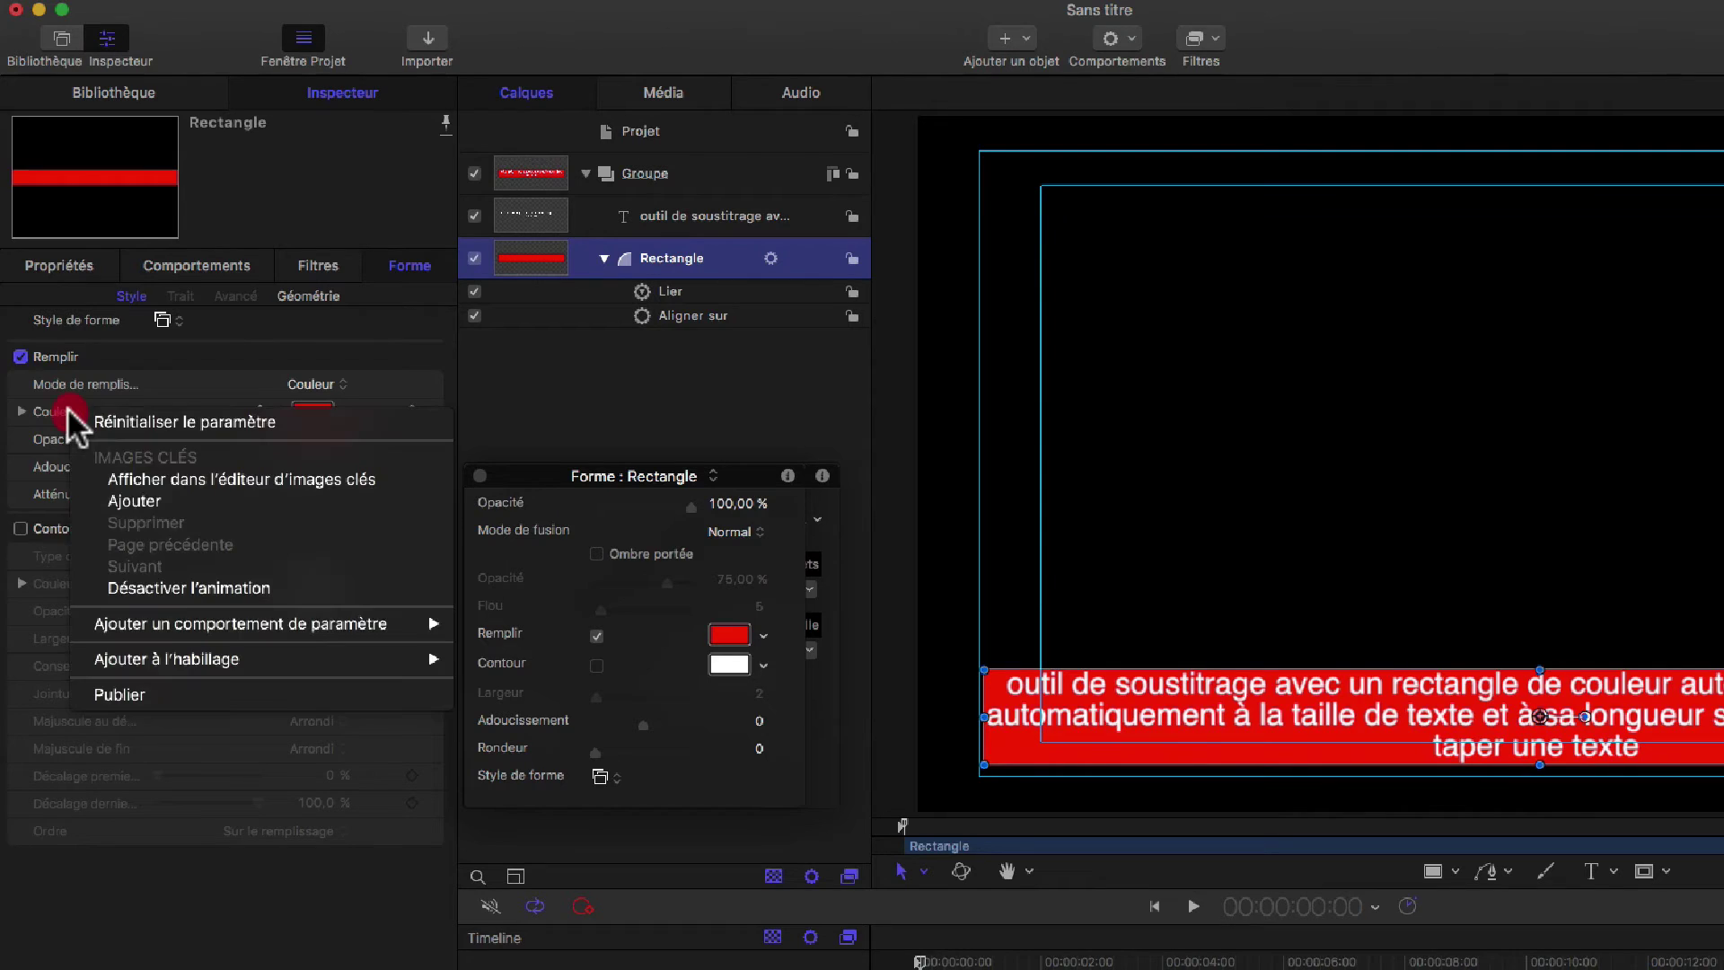
{"action": "left_click", "coordinate": [128, 696]}
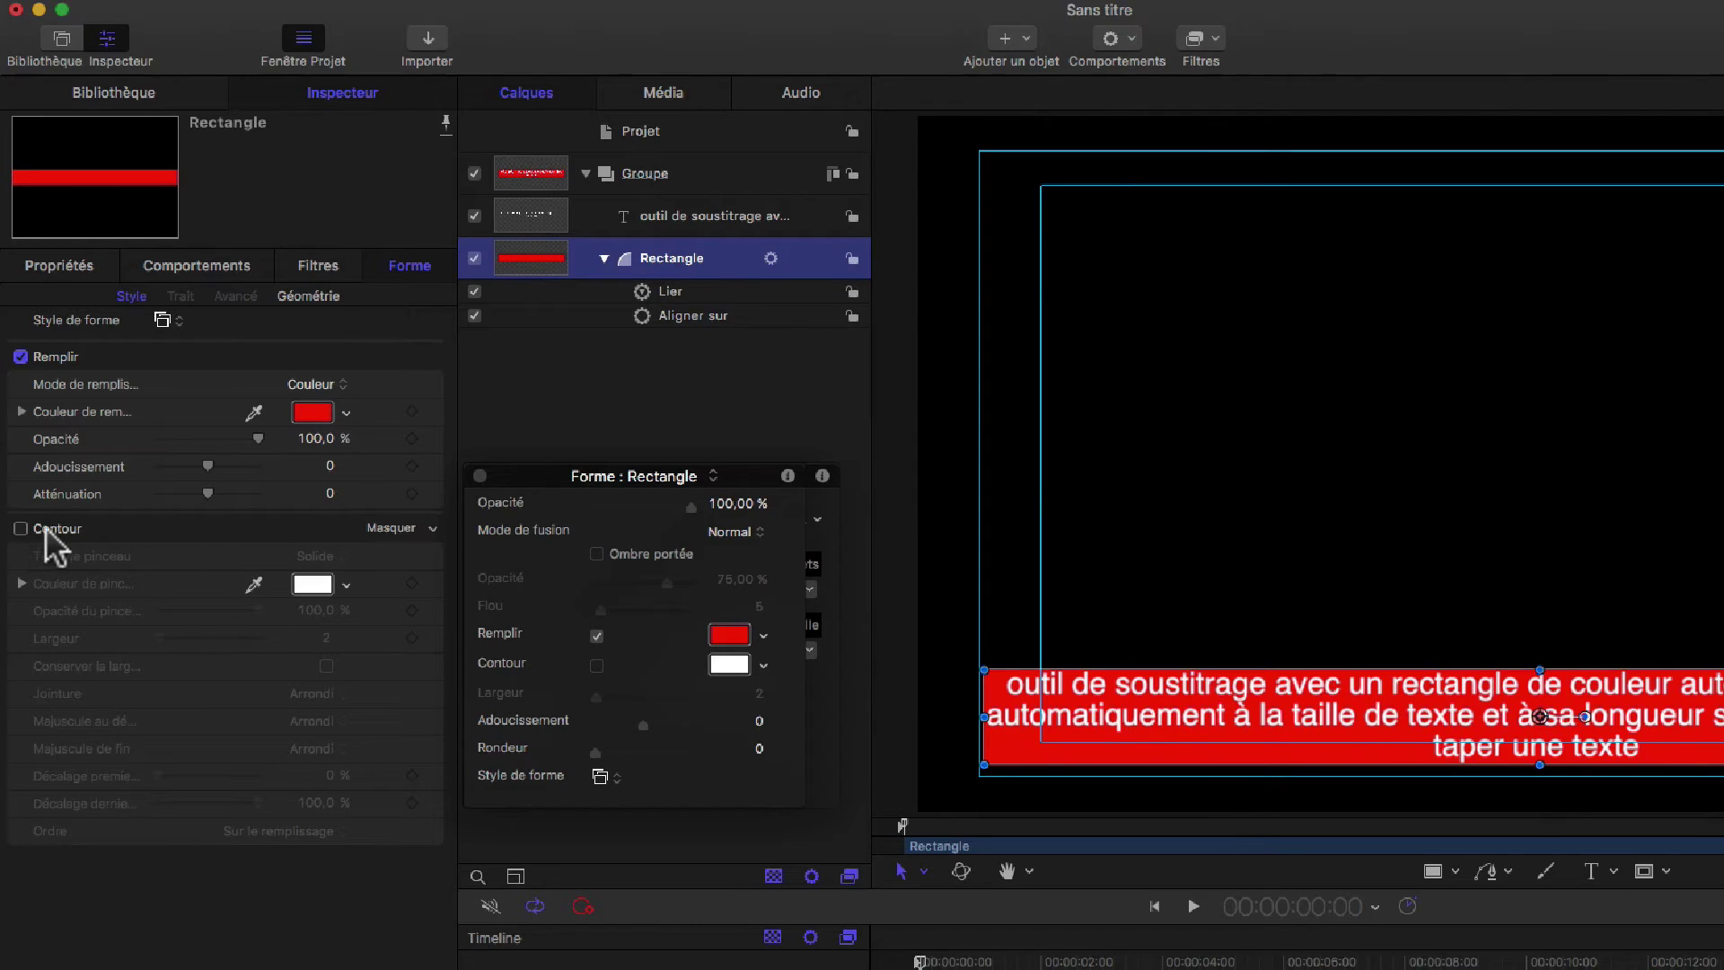
Rename the project's published parameters Décalage des X to "Longueur" and Décalage des Y to "hauteur".
{"action": "left_click", "coordinate": [744, 136]}
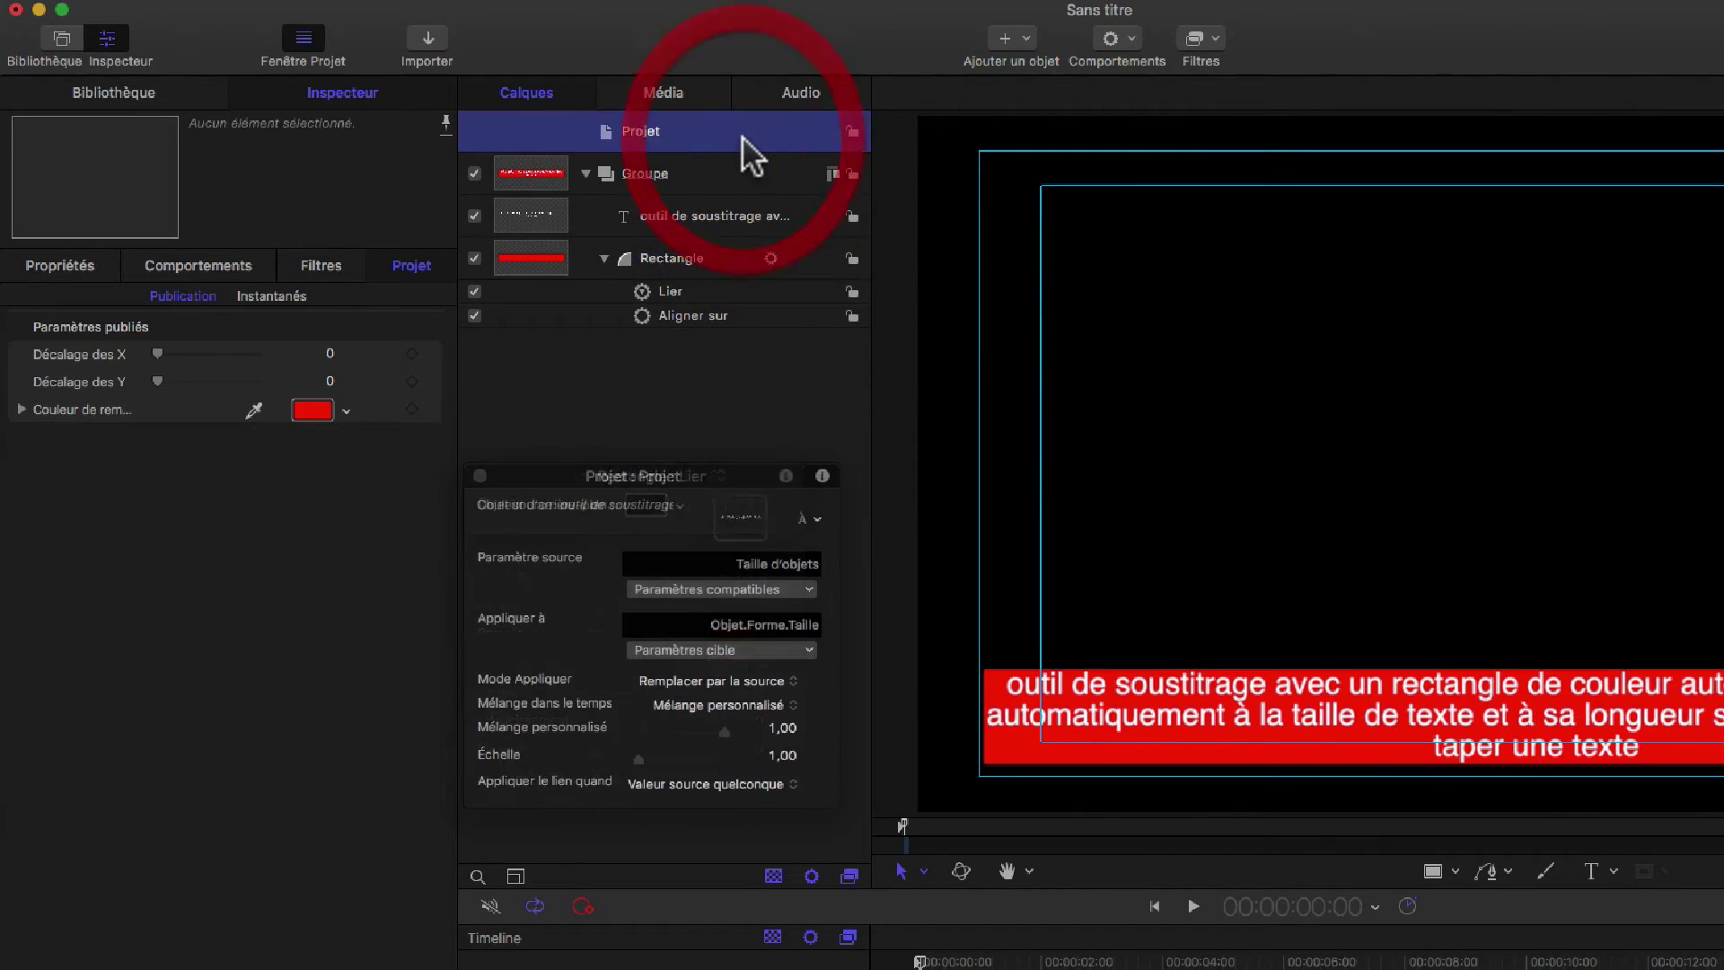
{"action": "left_click", "coordinate": [111, 355]}
{"action": "double_click", "coordinate": [111, 354]}
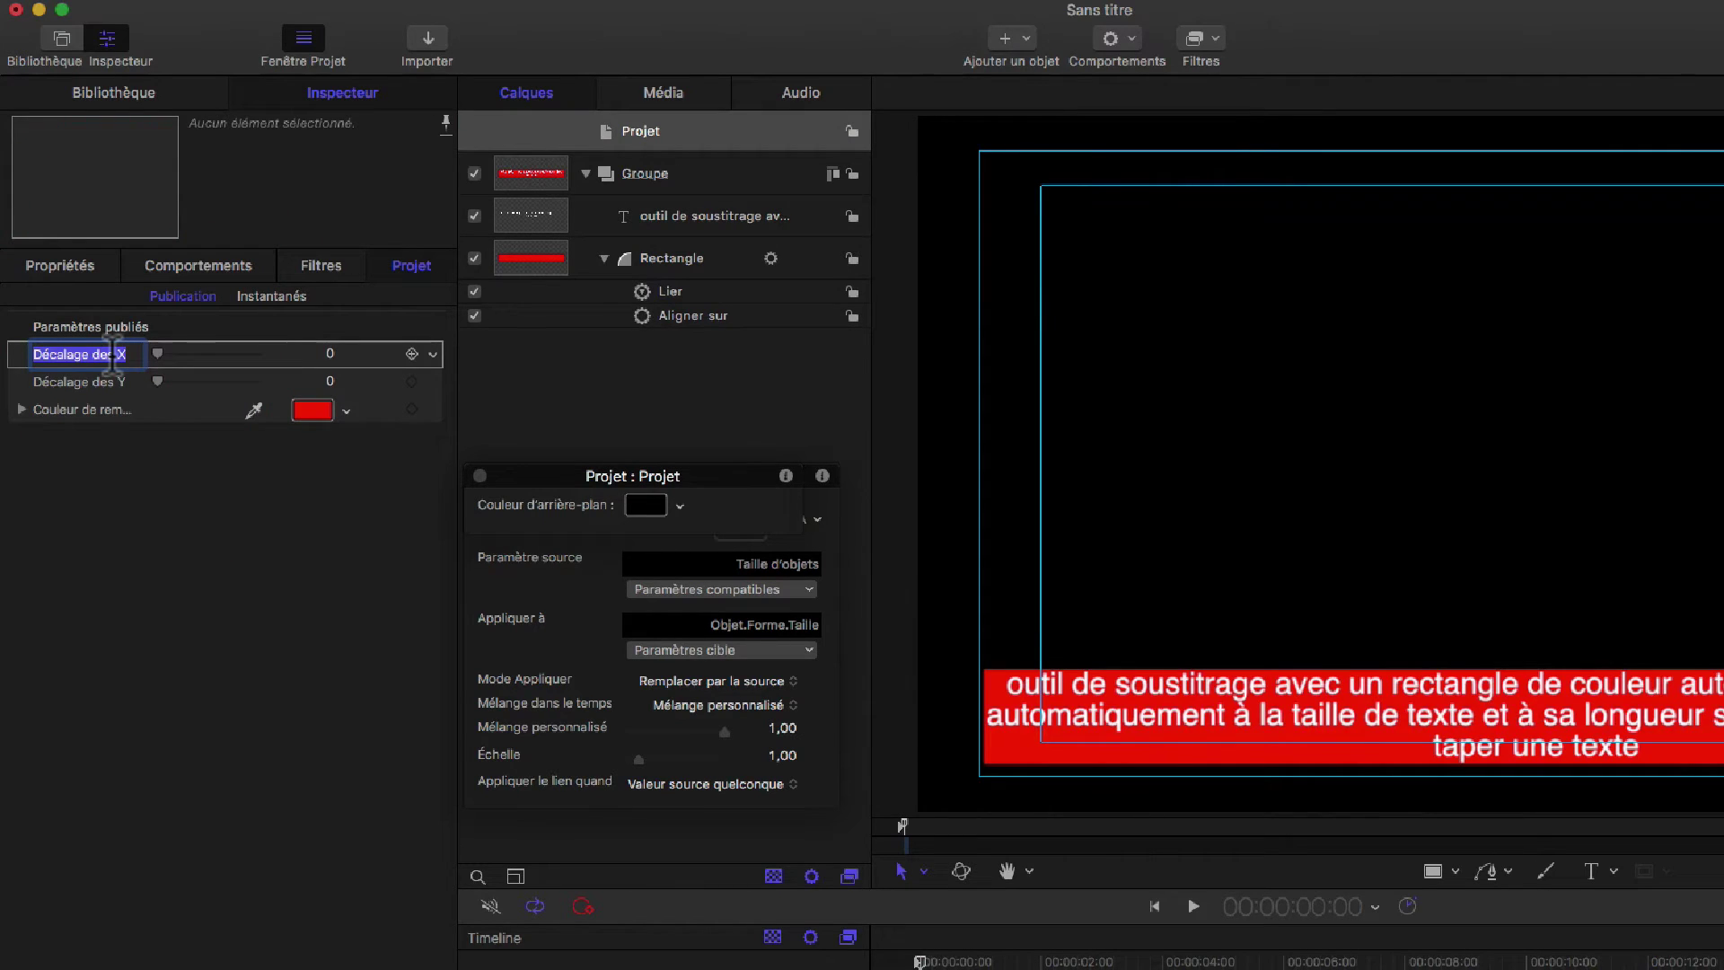
{"action": "type", "text": "L"}
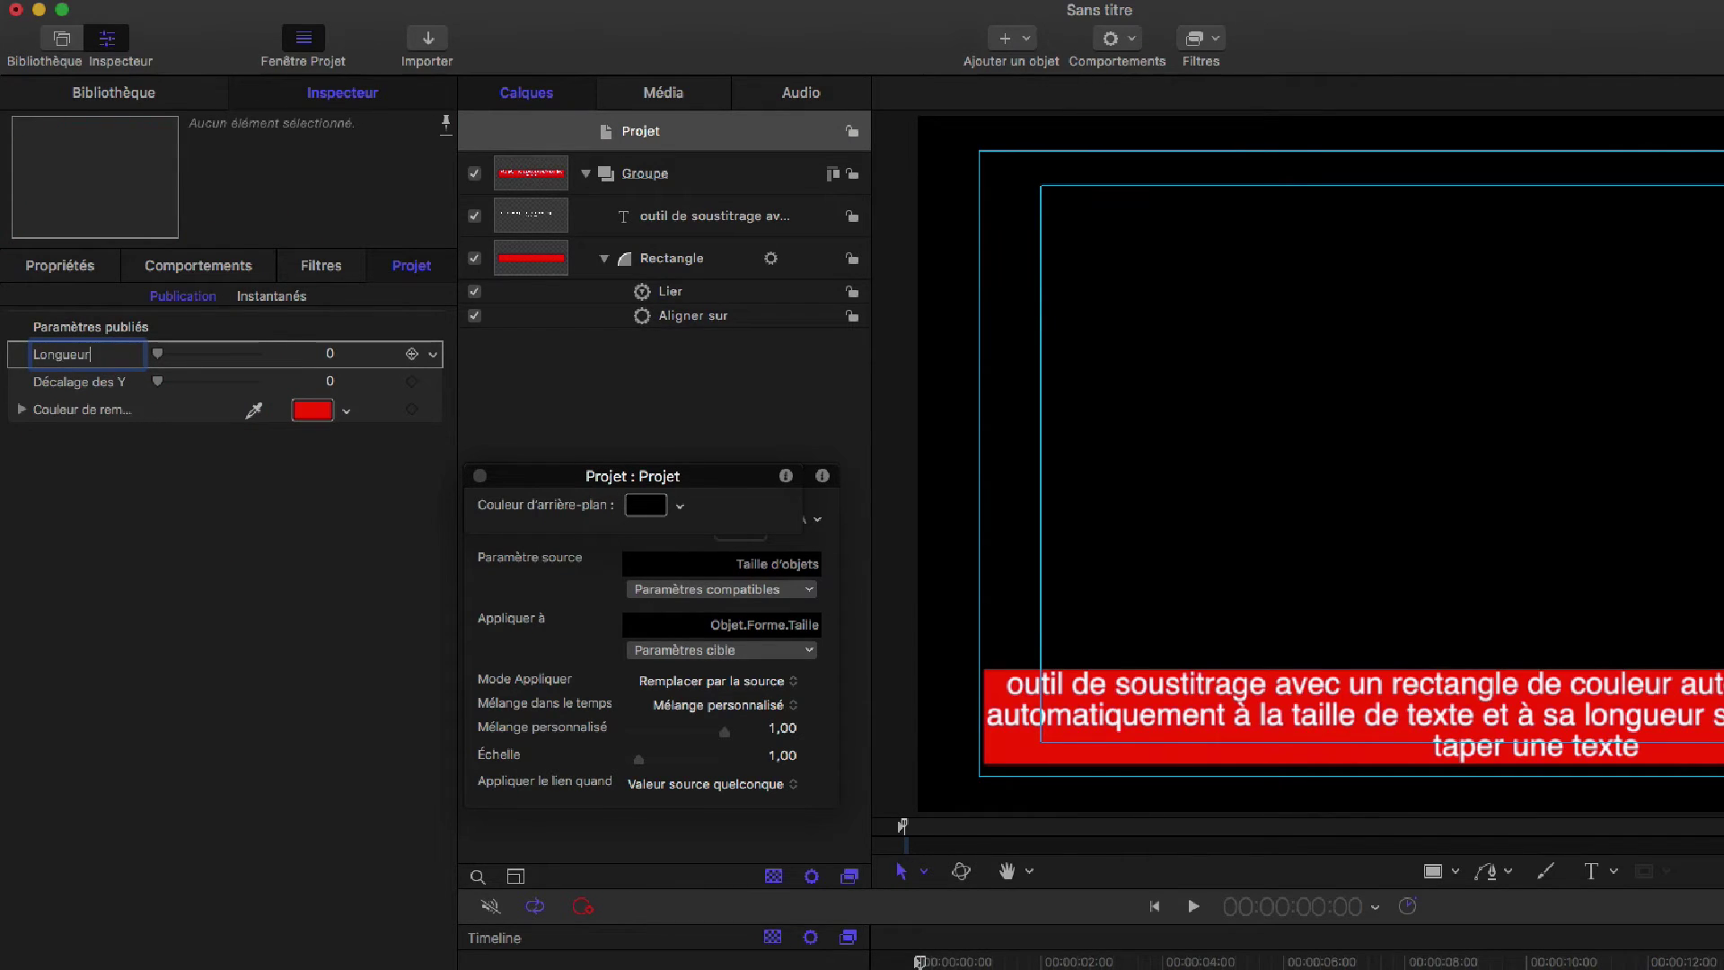
{"action": "type", "text": "ongueur"}
{"action": "double_click", "coordinate": [102, 381]}
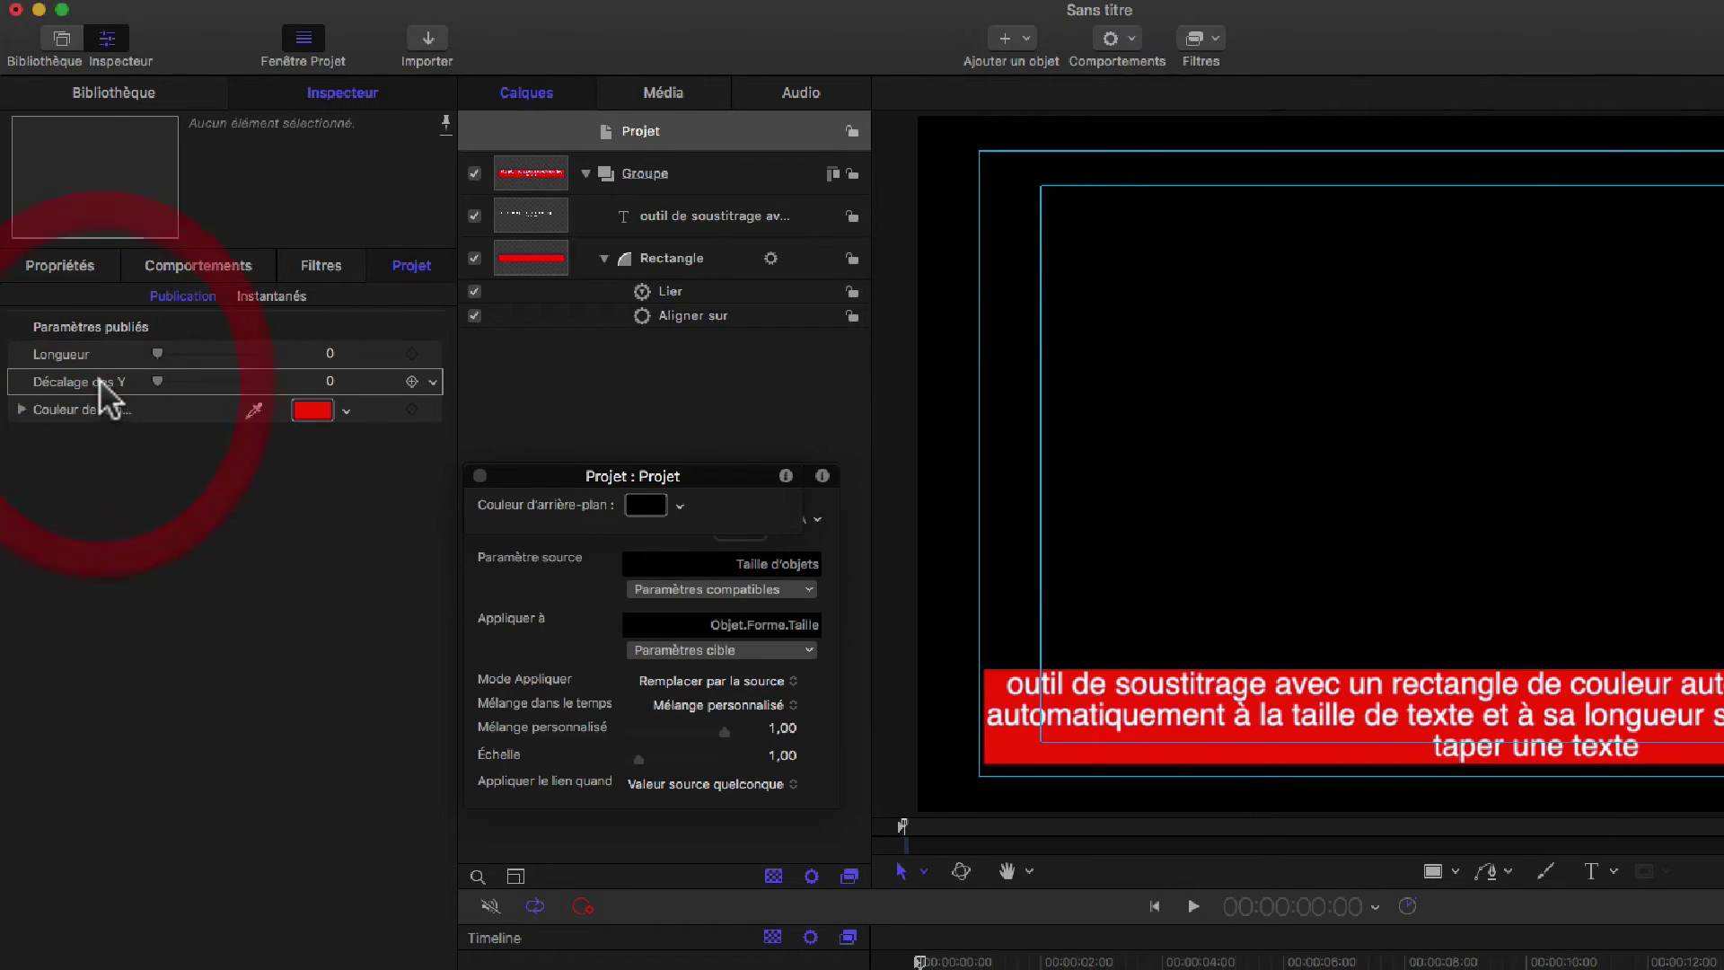
{"action": "type", "text": "hauteur"}
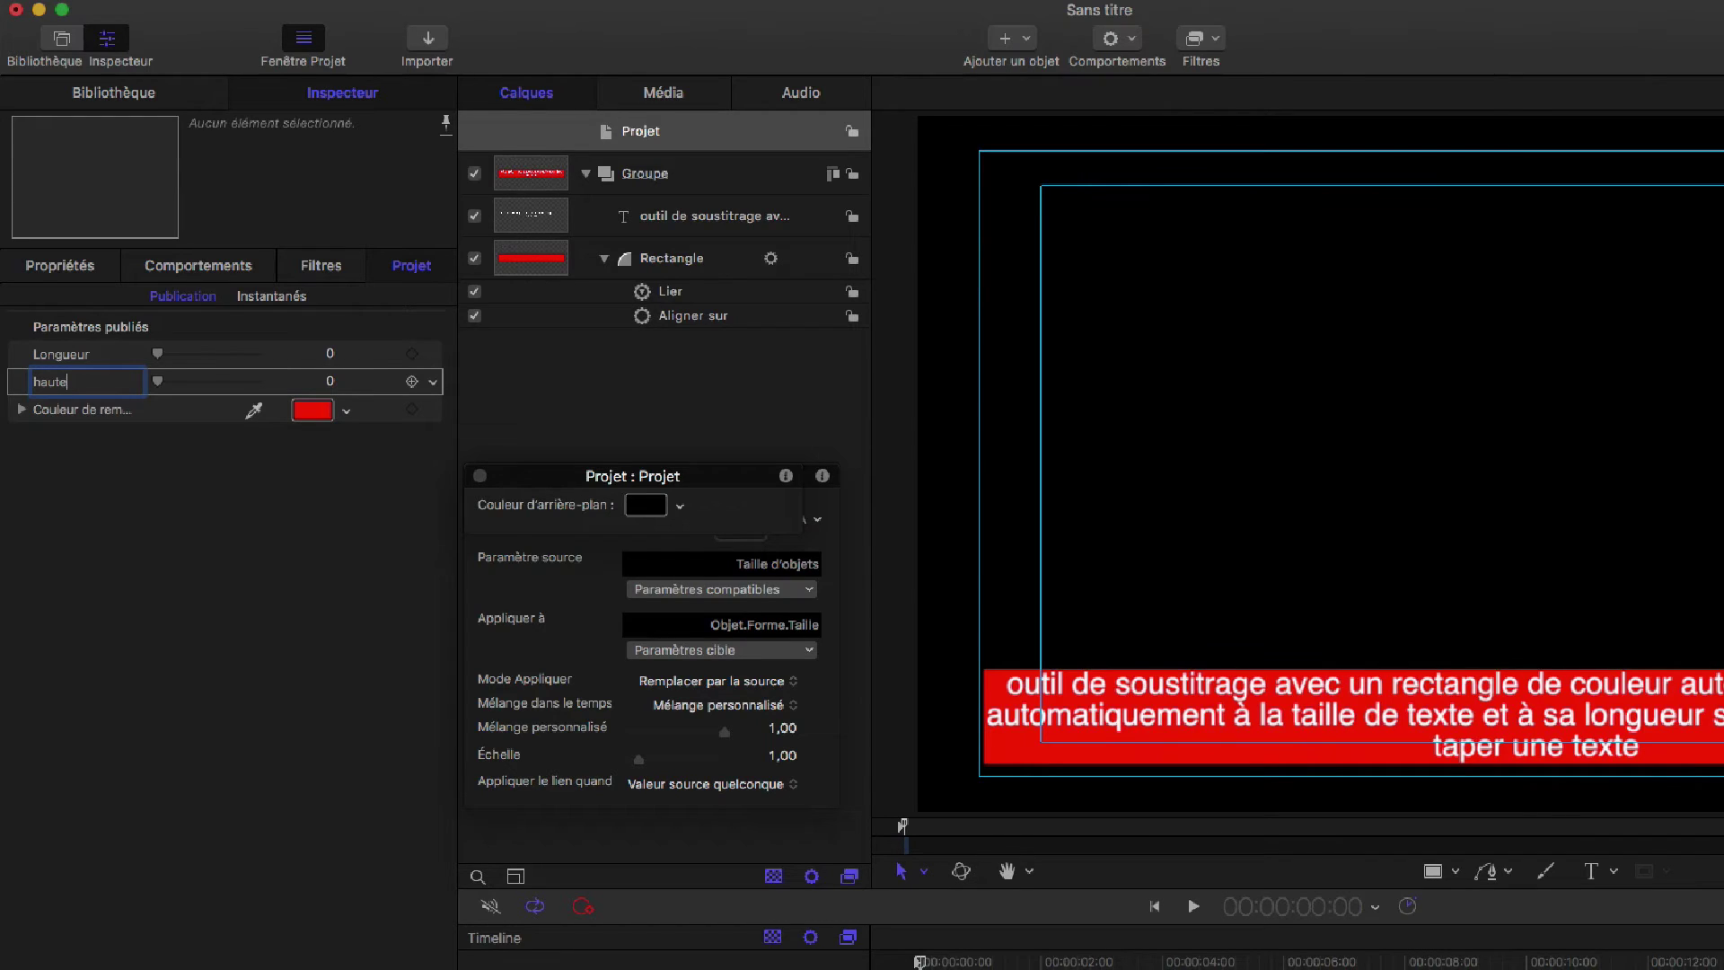
Rename the published fill colour parameter to "Couleur" and move it above Longueur in the published parameters.
{"action": "double_click", "coordinate": [98, 409]}
{"action": "type", "text": "Couleur"}
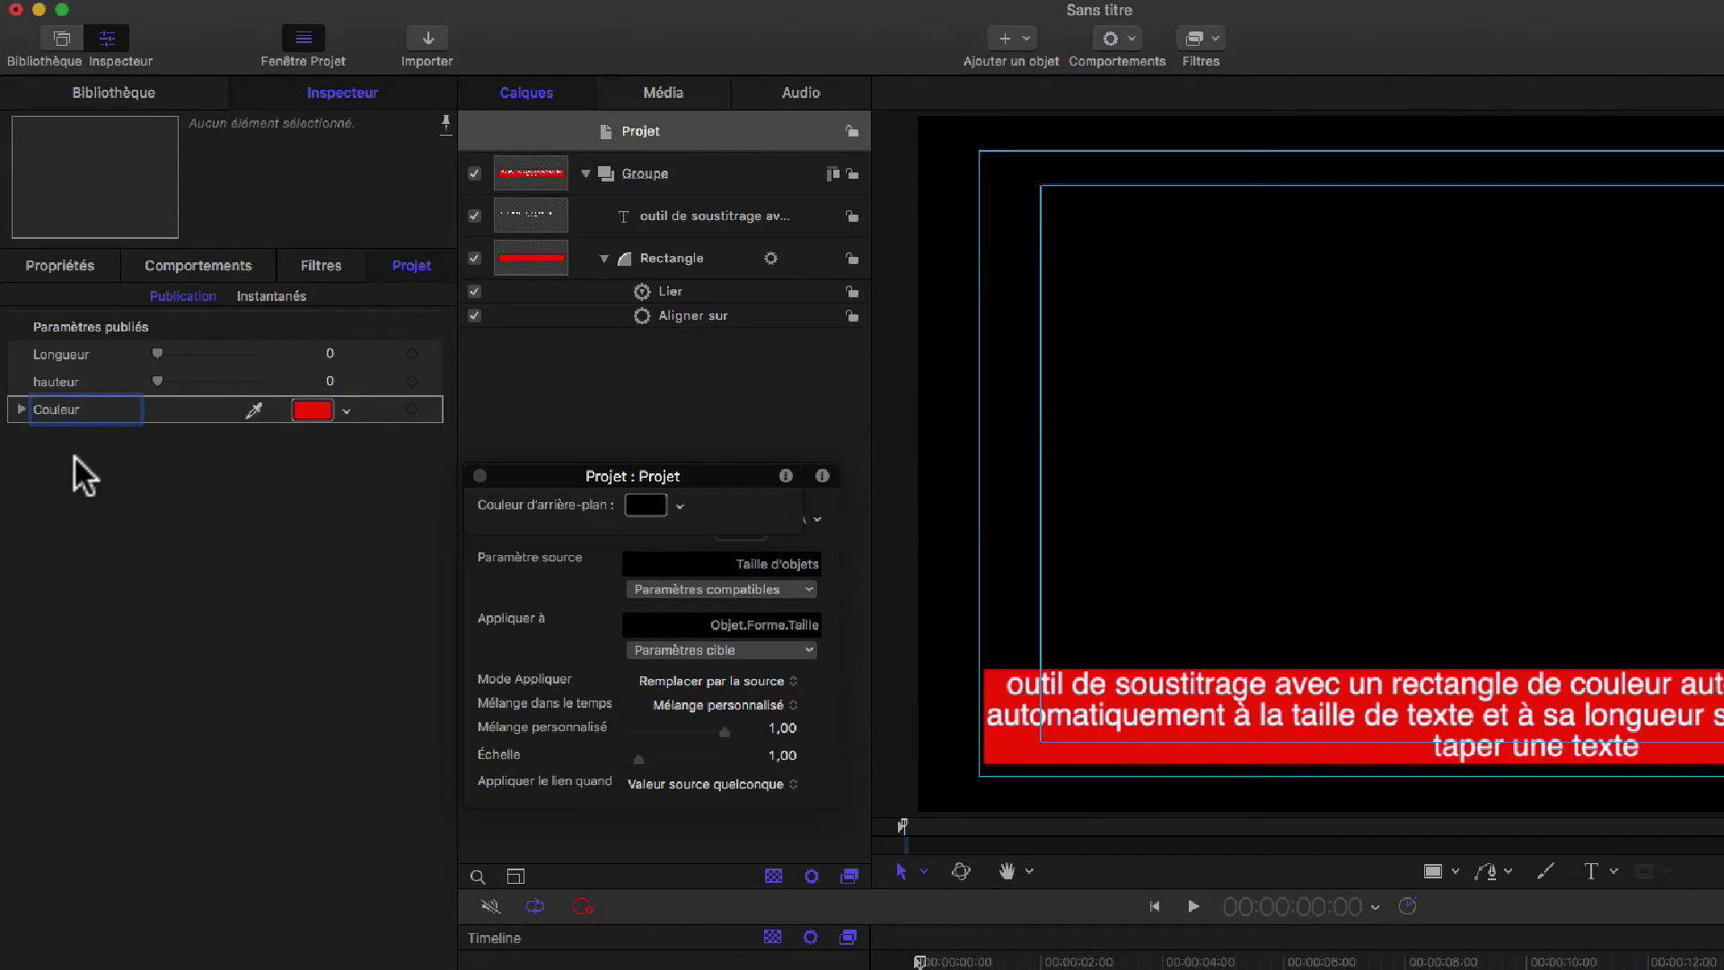
{"action": "left_click_drag", "start_coordinate": [83, 415], "coordinate": [77, 353]}
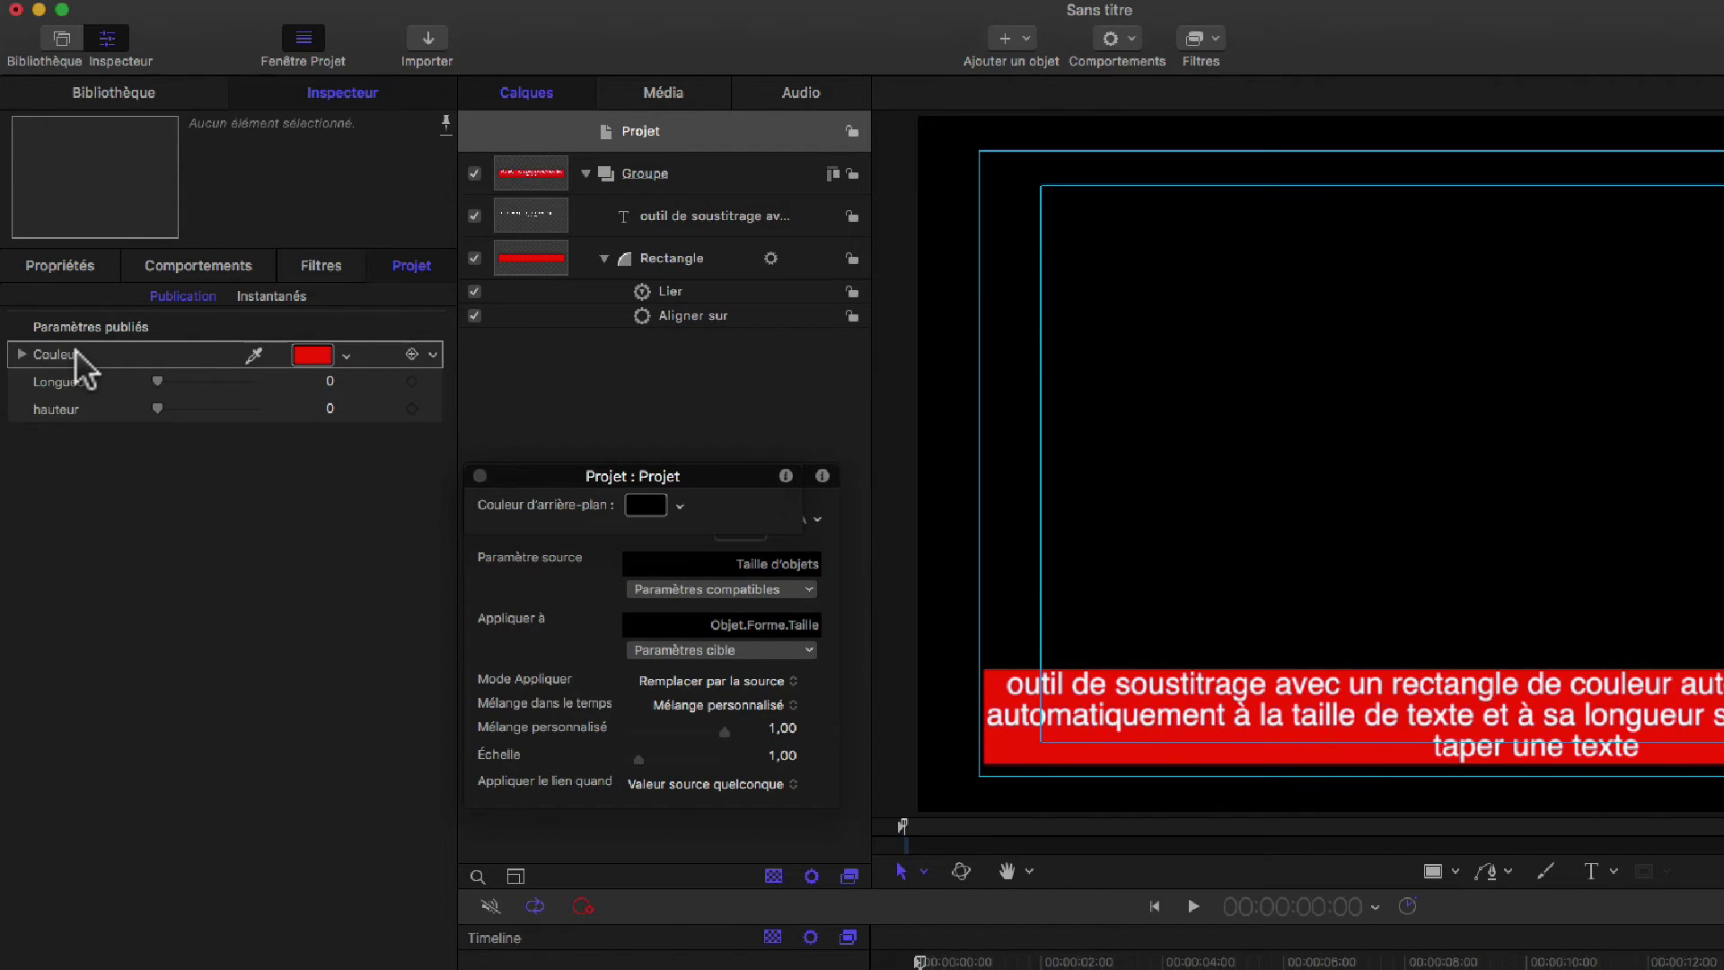
Set the subtitle text's right margin to 1730 and publish its Marge de gauche and Marge de droite parameters.
{"action": "double_click", "coordinate": [1170, 685]}
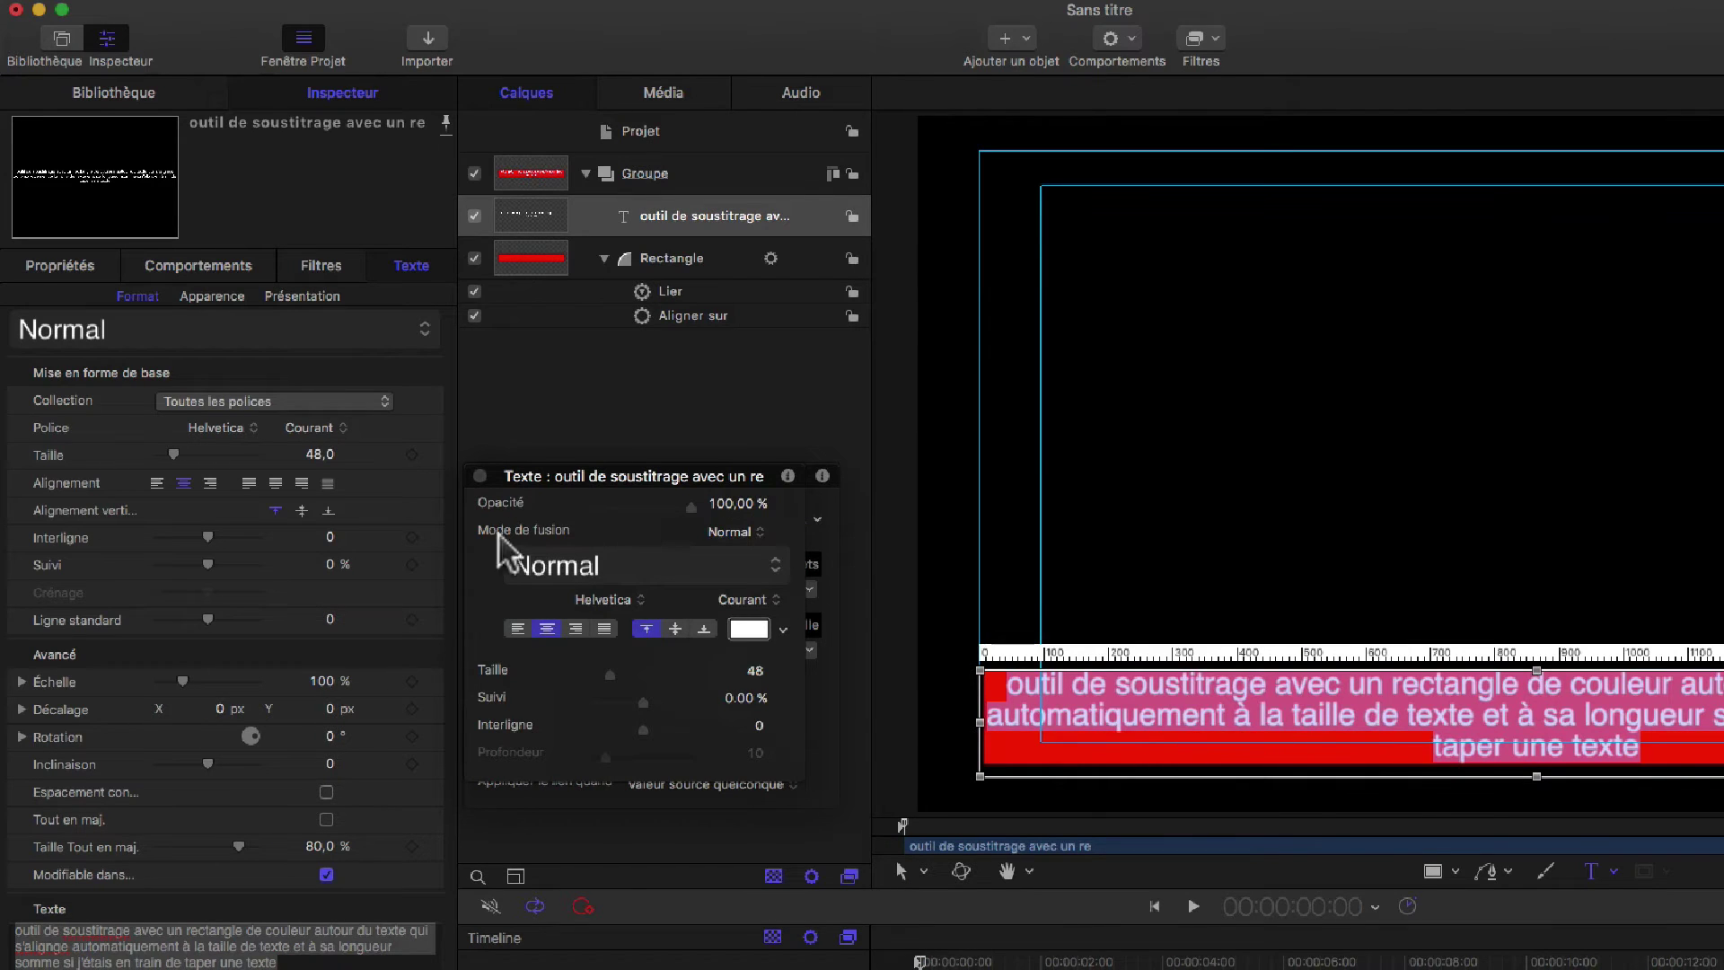
{"action": "left_click", "coordinate": [303, 297]}
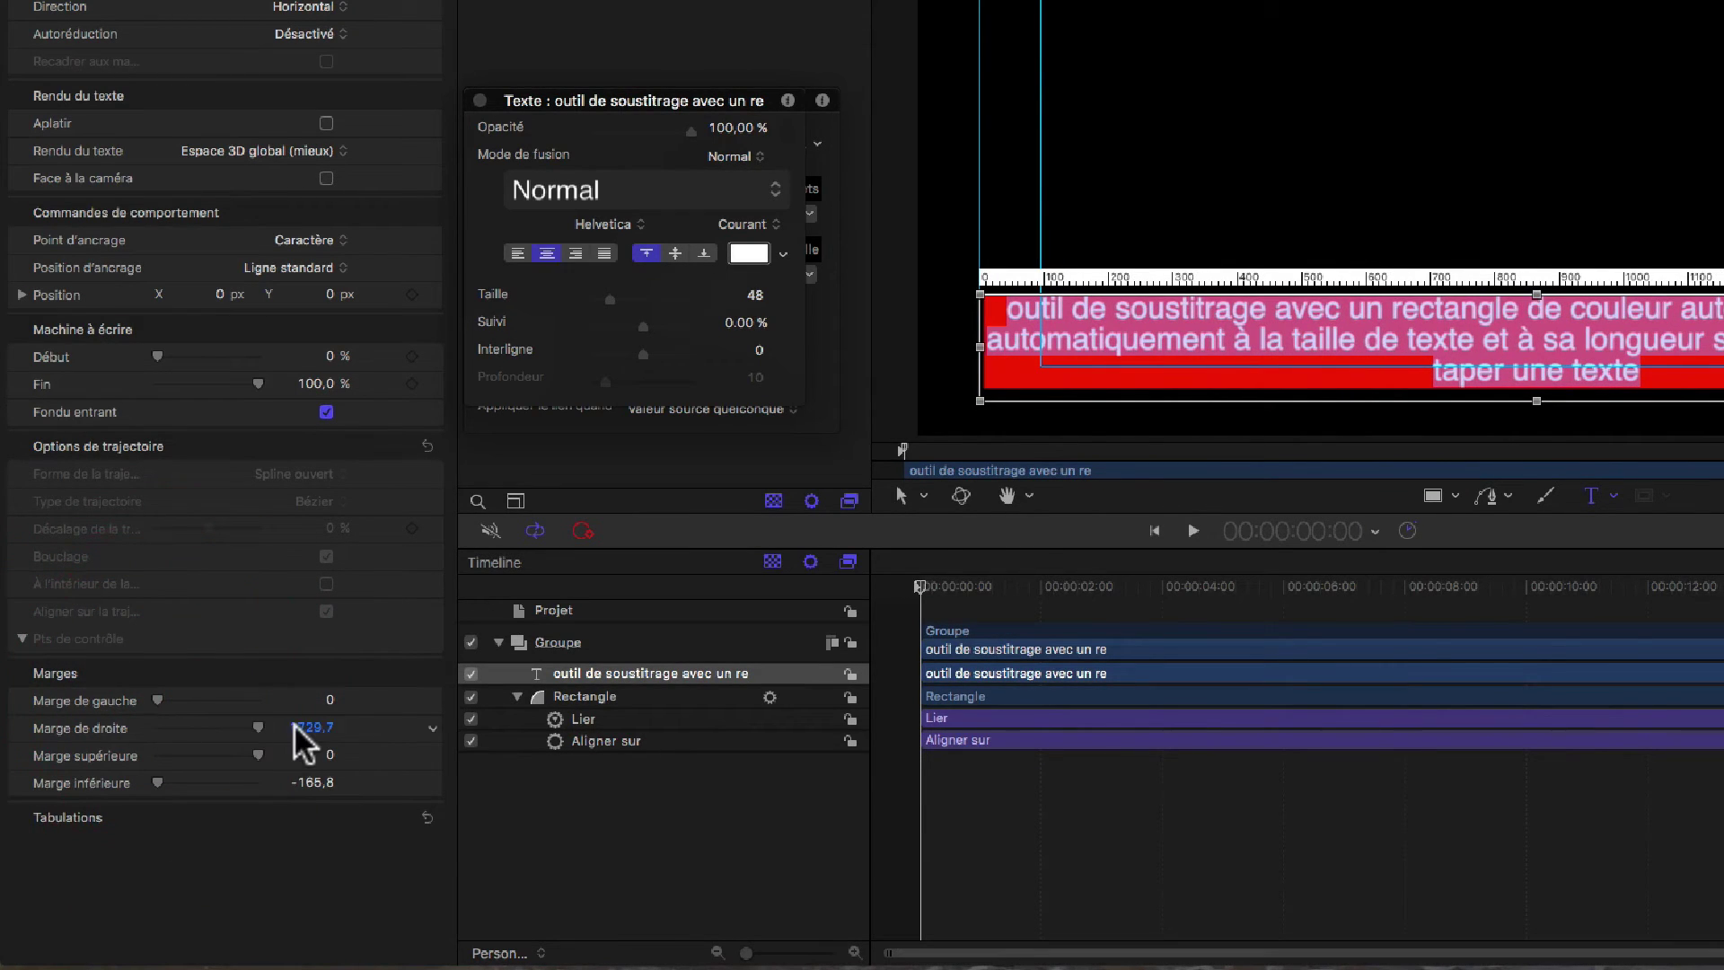
{"action": "left_click_drag", "start_coordinate": [257, 718], "coordinate": [256, 722]}
{"action": "right_click", "coordinate": [55, 700]}
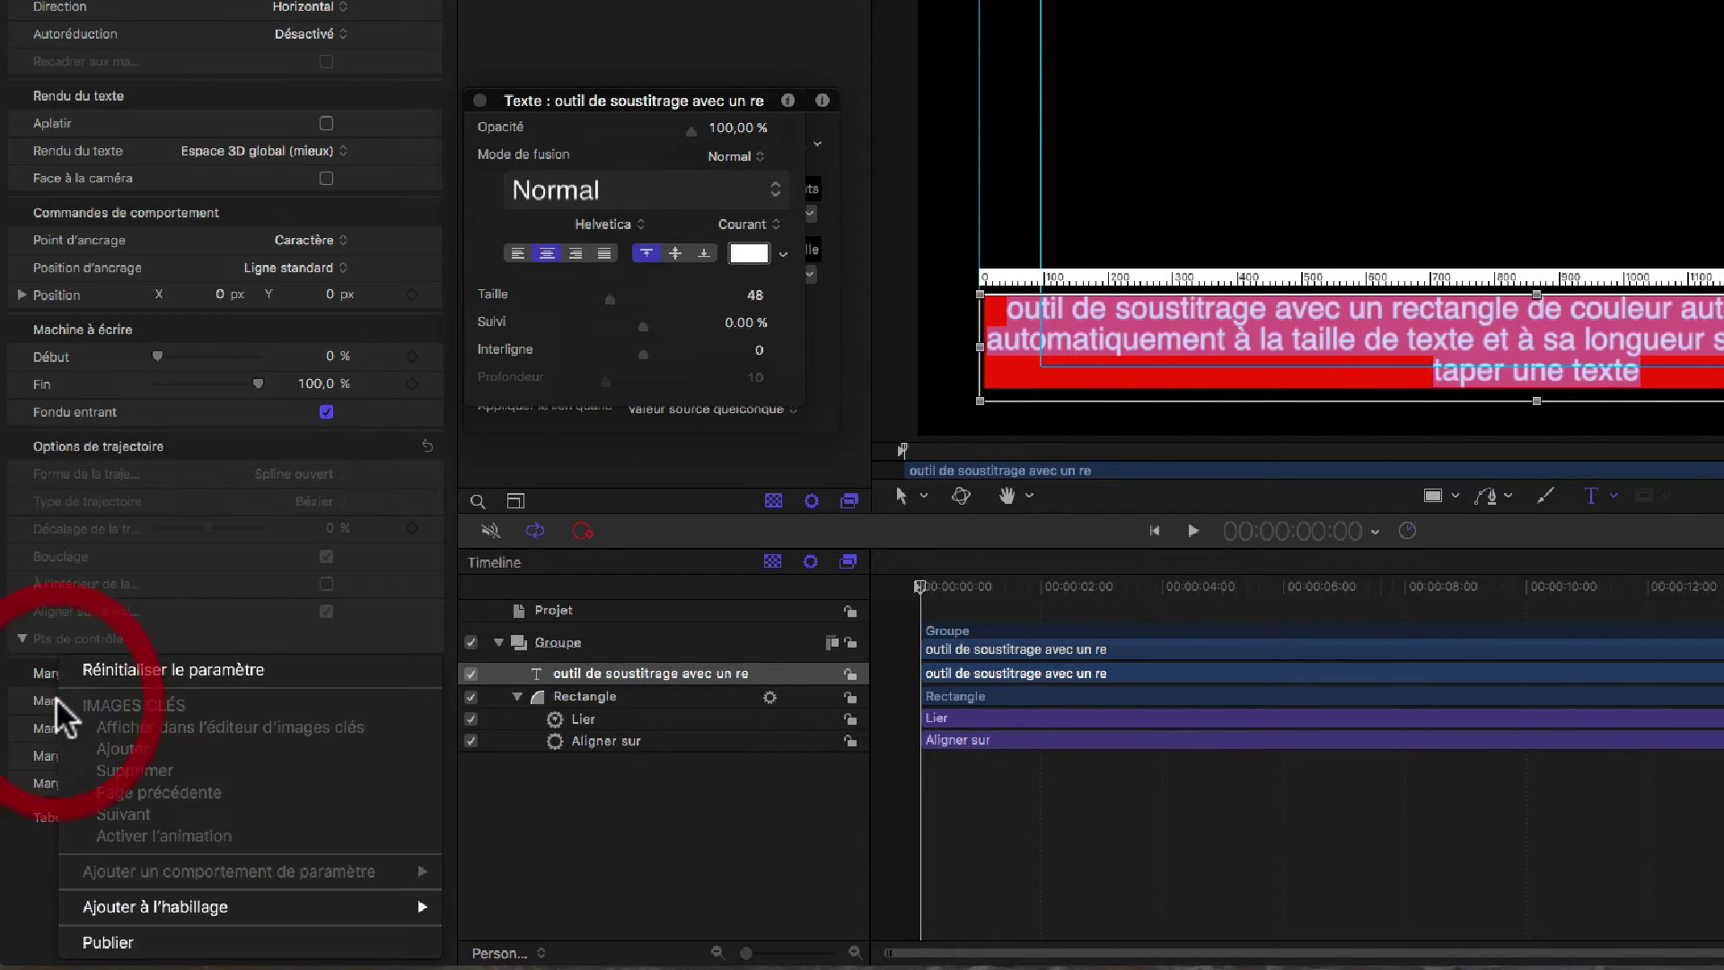
{"action": "left_click", "coordinate": [108, 942]}
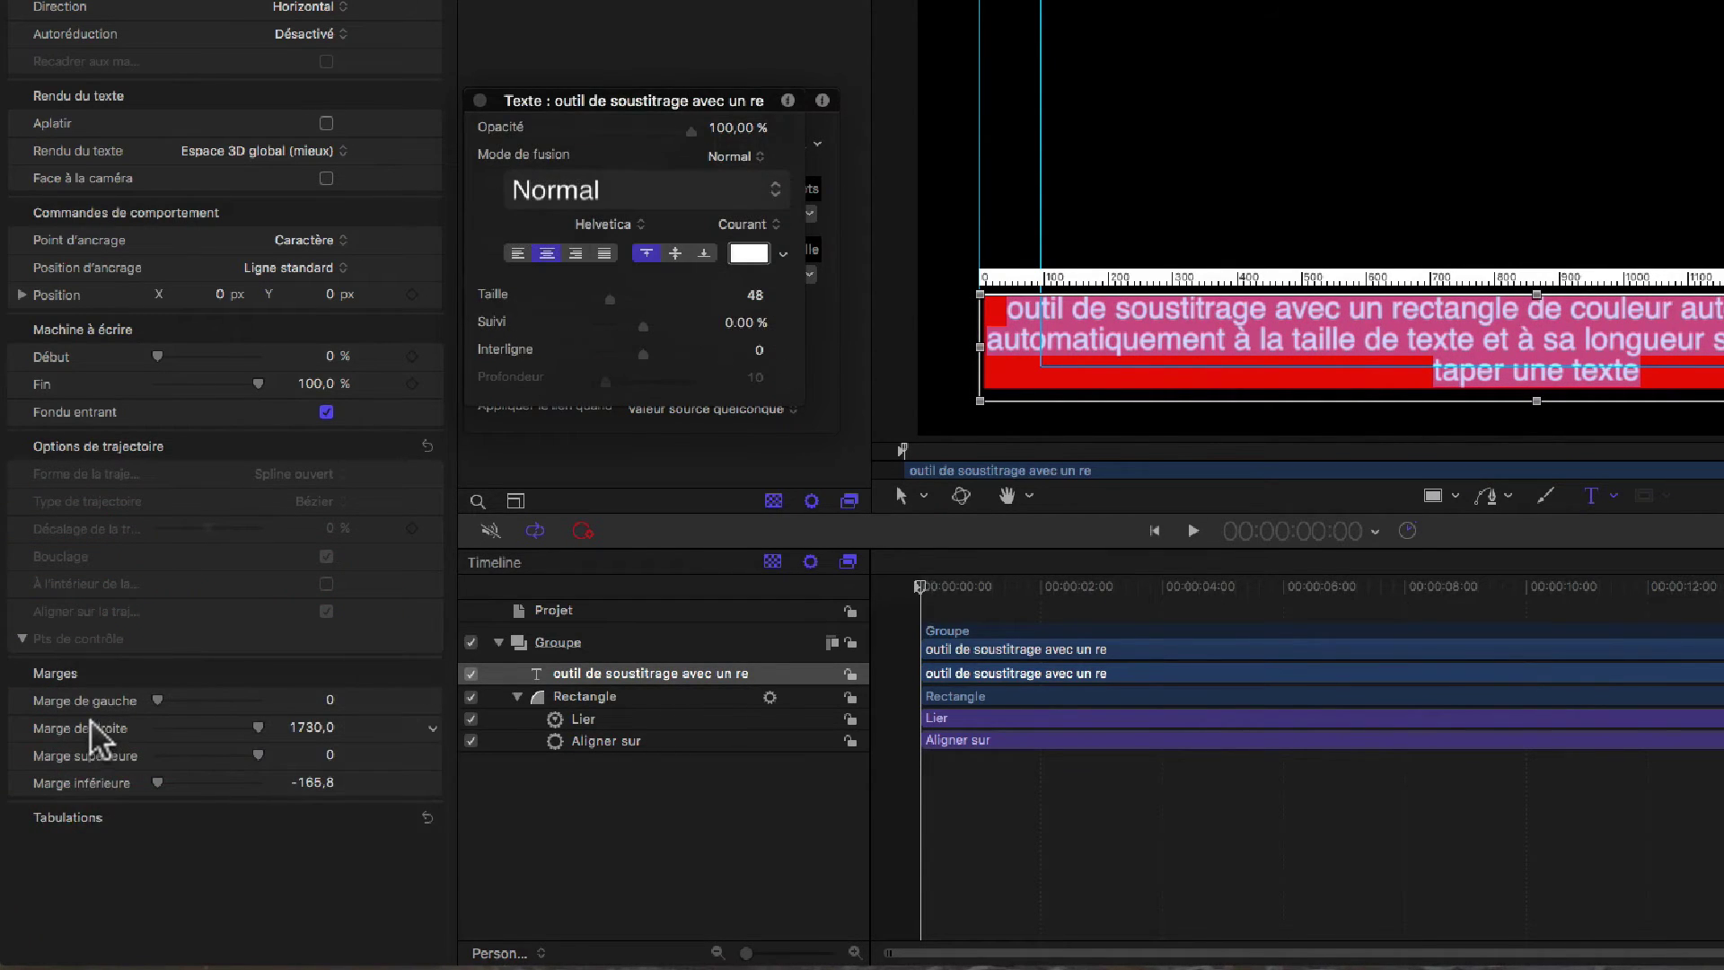
{"action": "right_click", "coordinate": [86, 724]}
{"action": "left_click", "coordinate": [162, 939]}
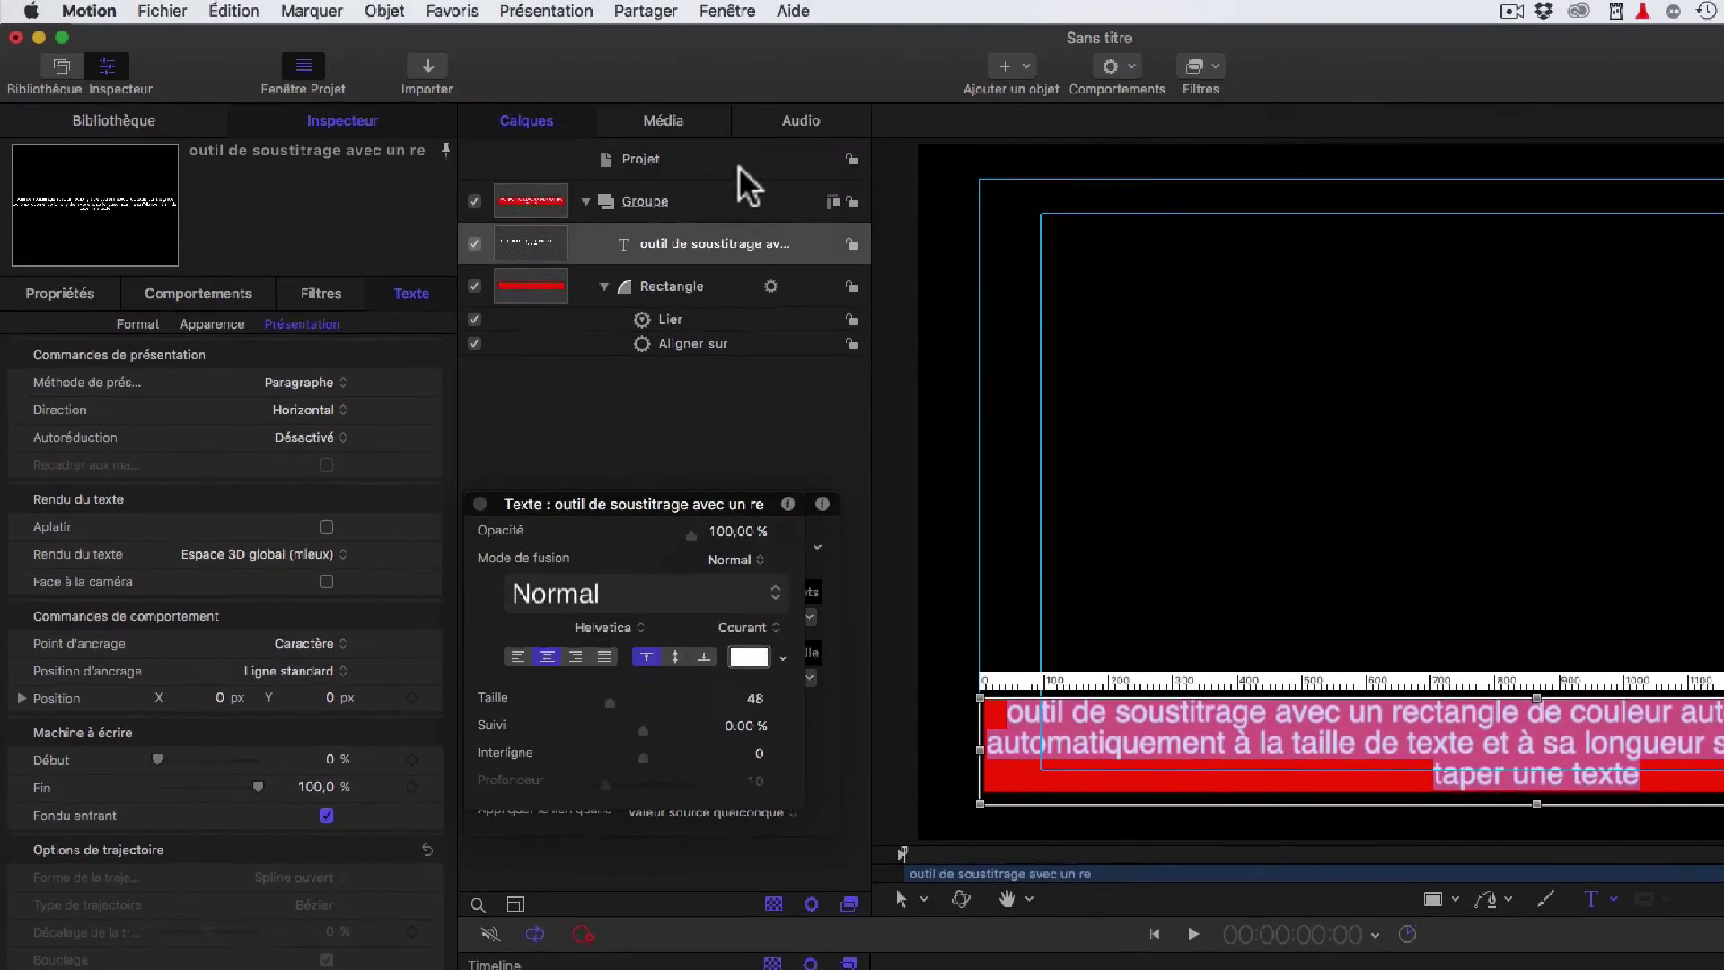
Publish the project as a Final Cut Pro title named "Sous-titrage" in the Mes modèles category.
{"action": "left_click", "coordinate": [738, 167]}
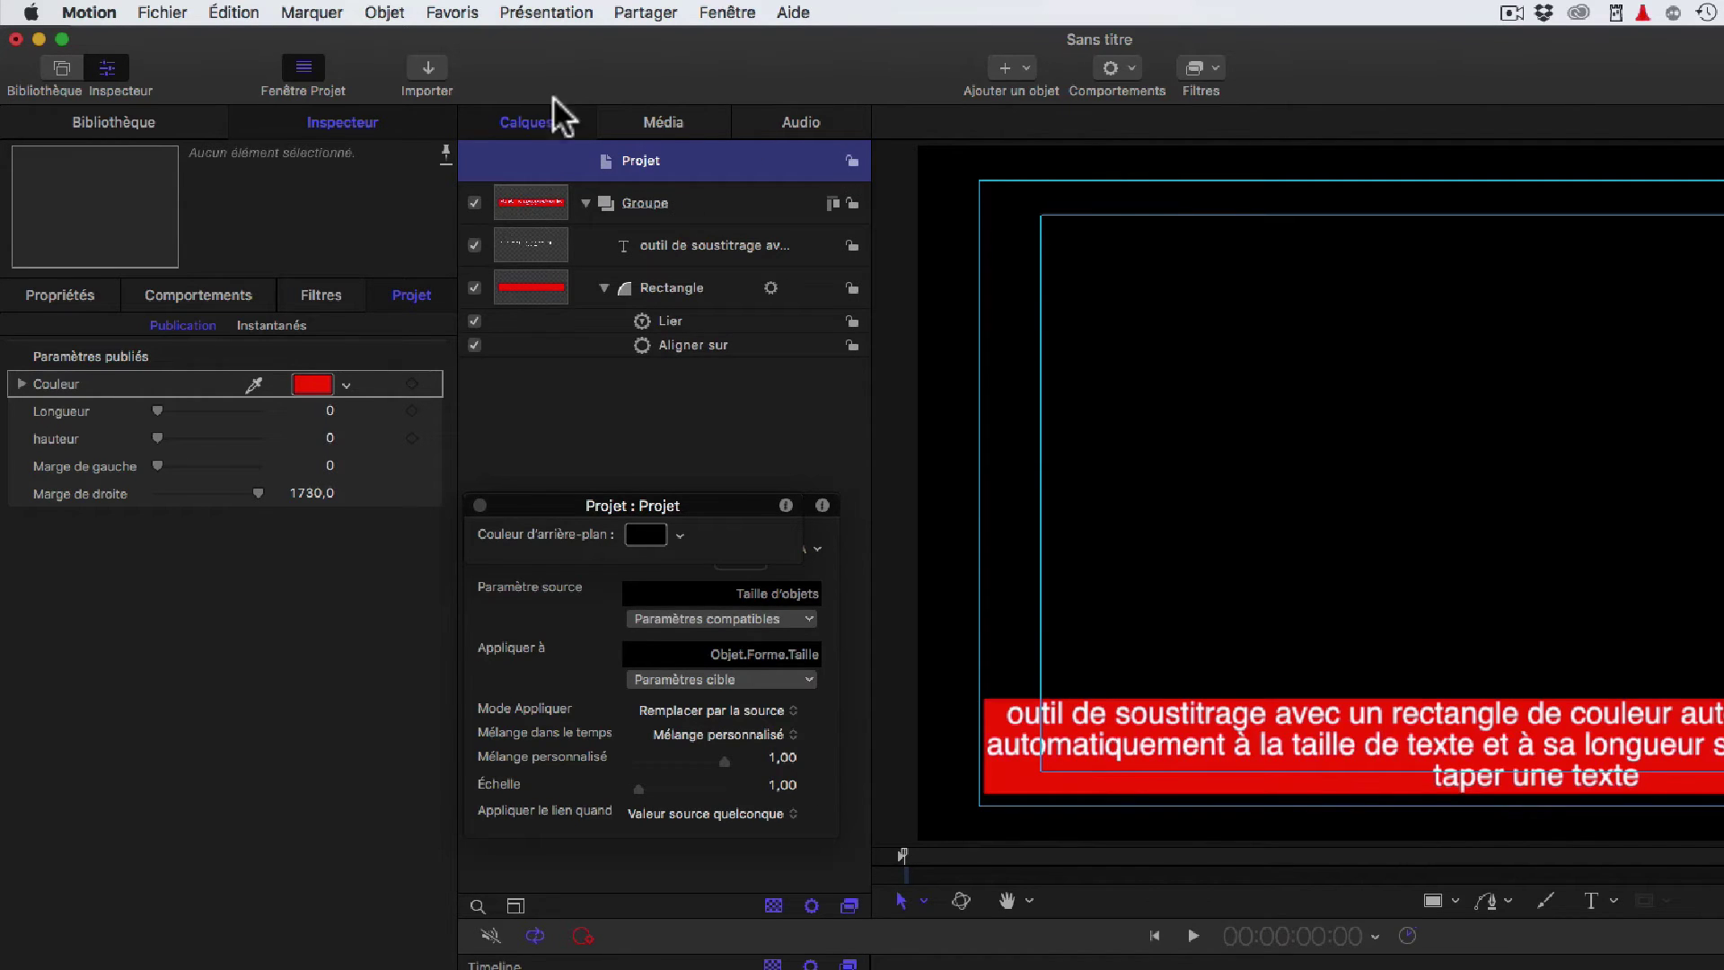
{"action": "key", "text": "super+s"}
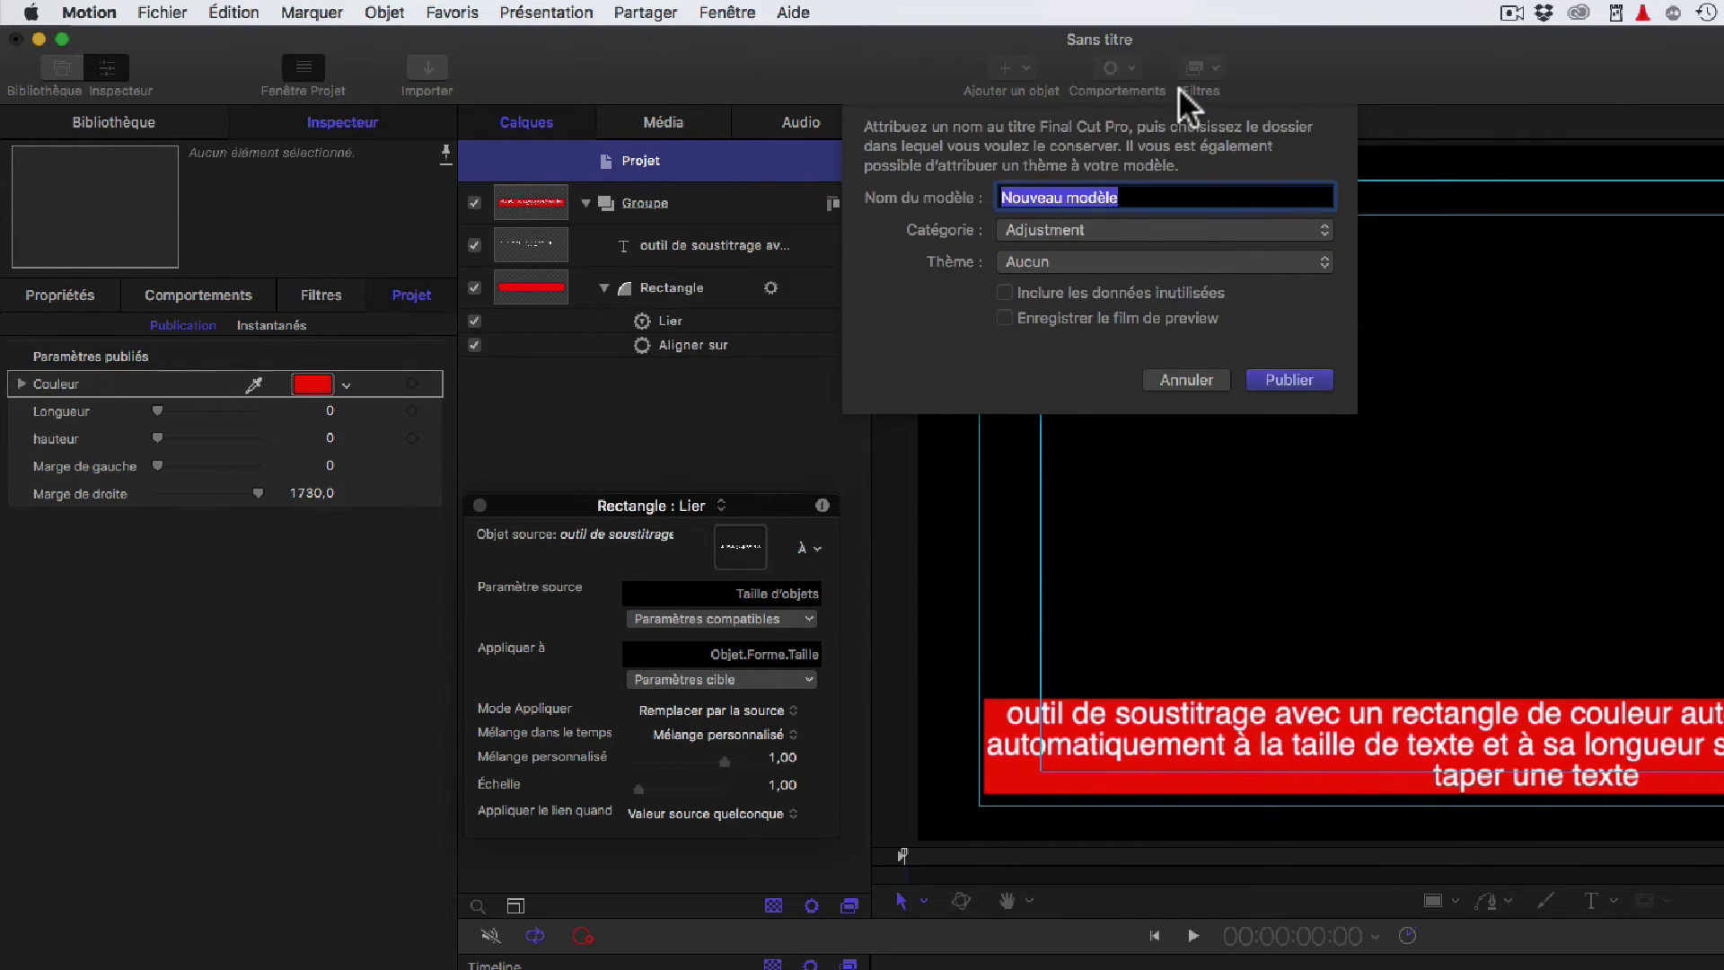
{"action": "type", "text": "Sous-titrage"}
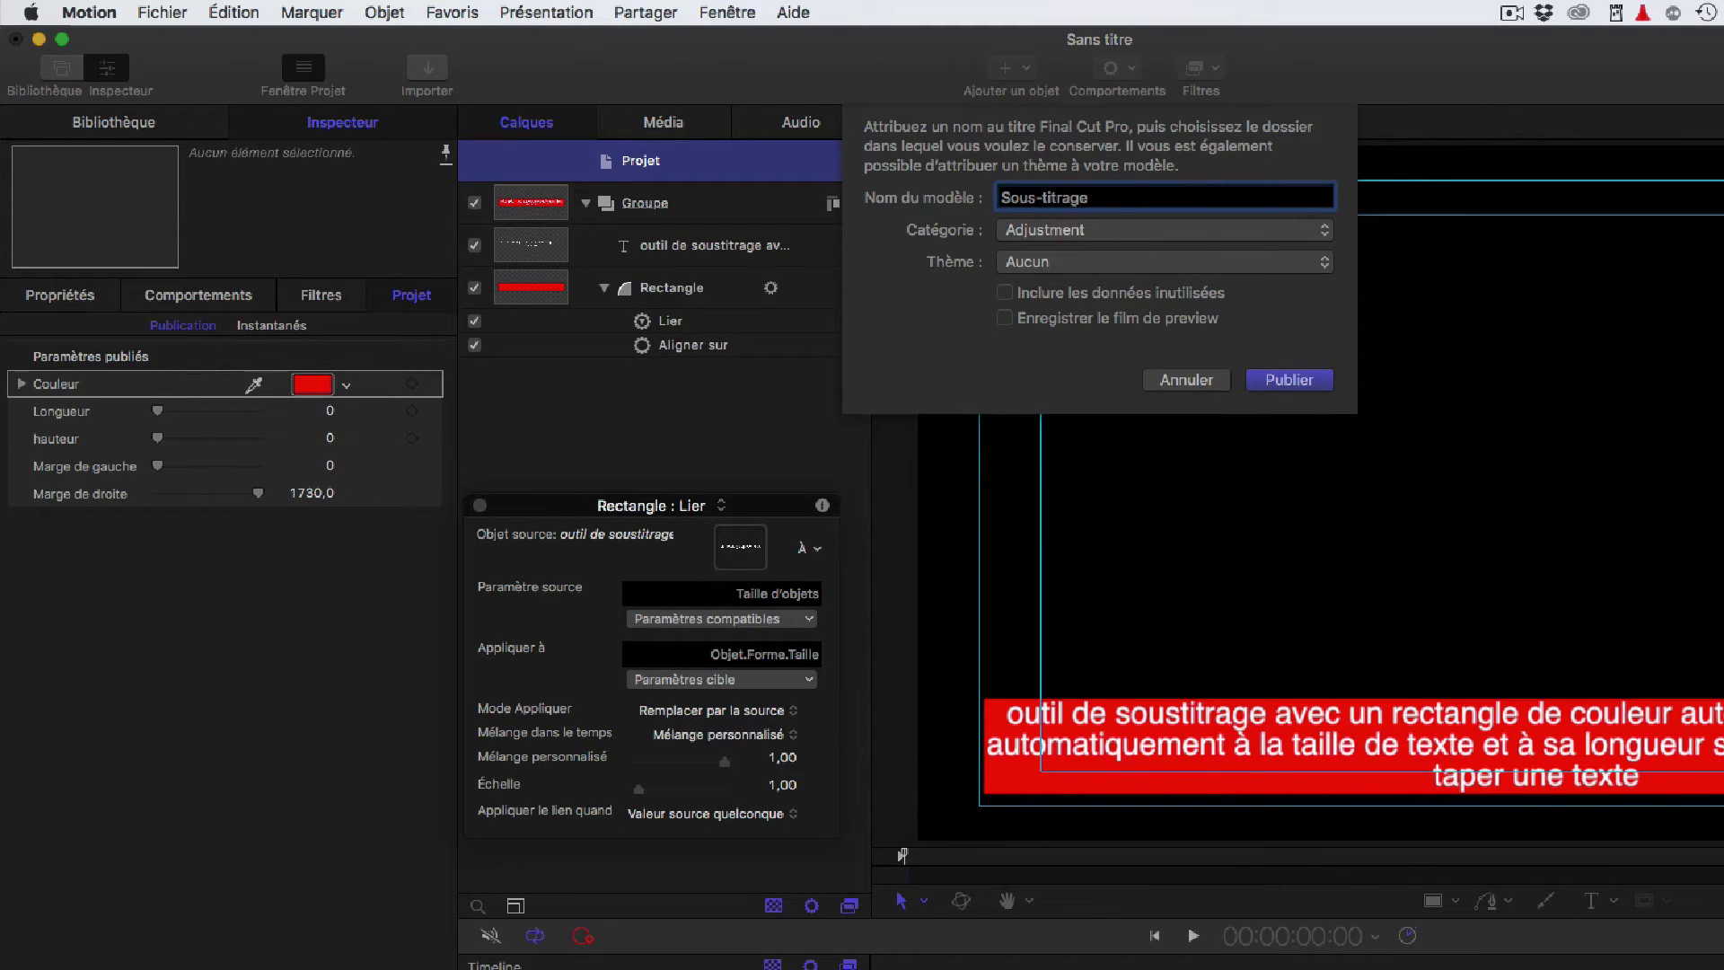
{"action": "left_click", "coordinate": [1198, 229]}
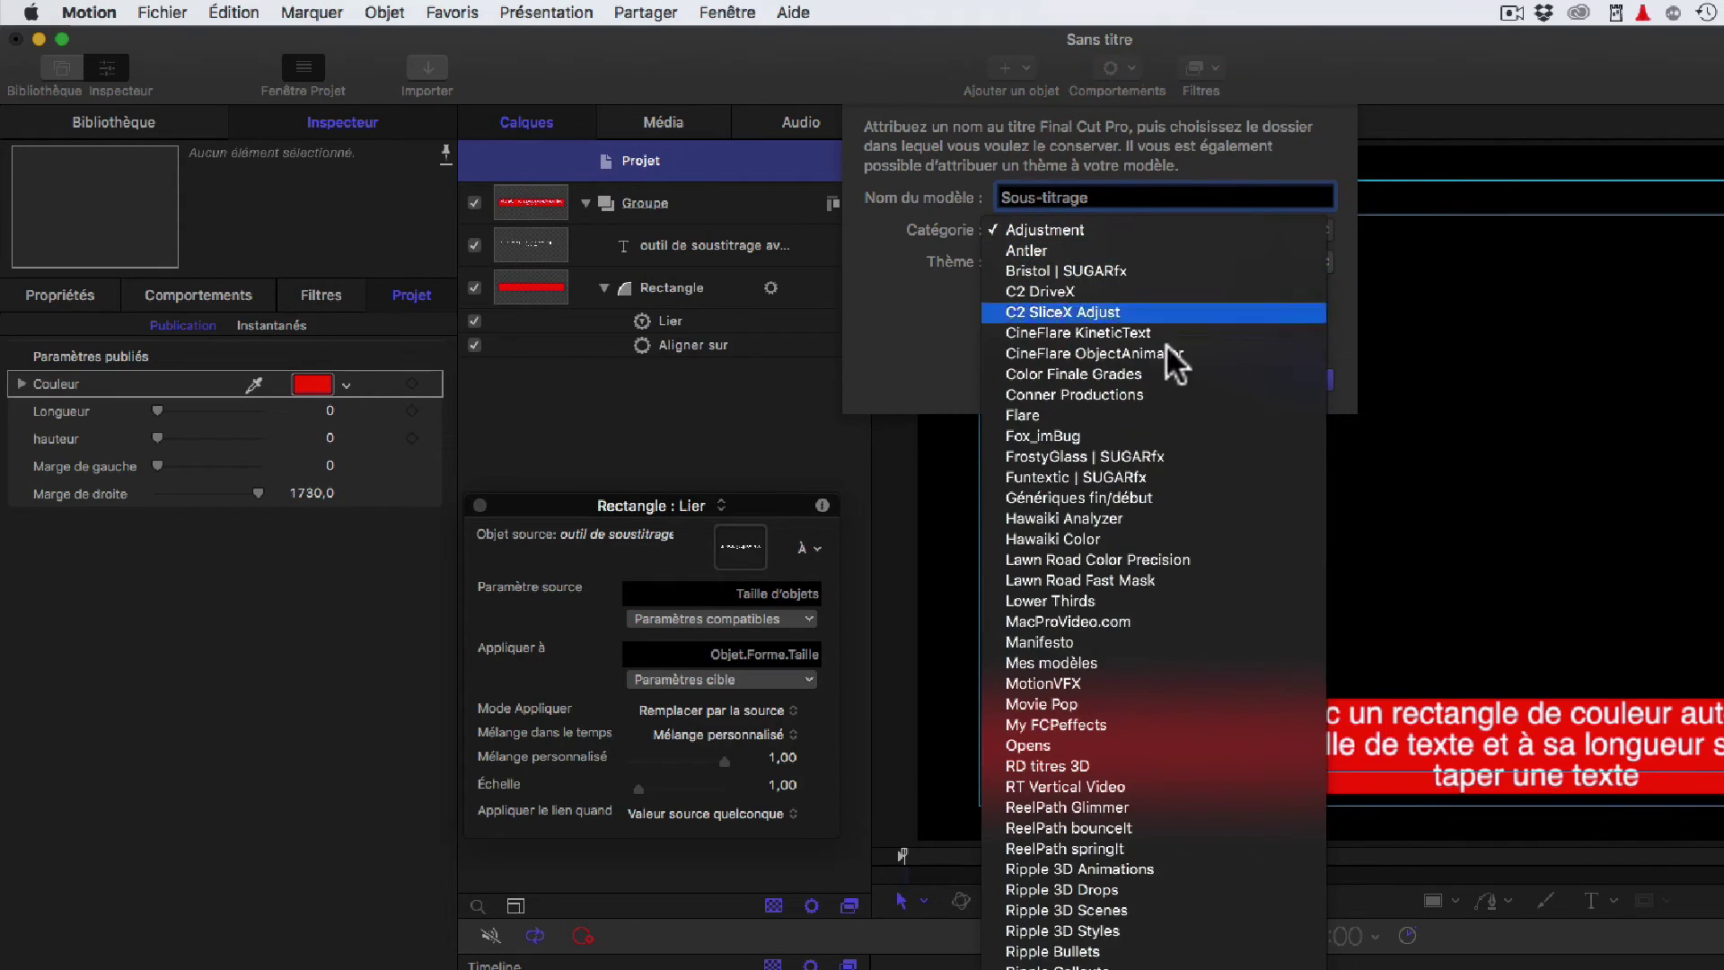
{"action": "left_click", "coordinate": [1090, 663]}
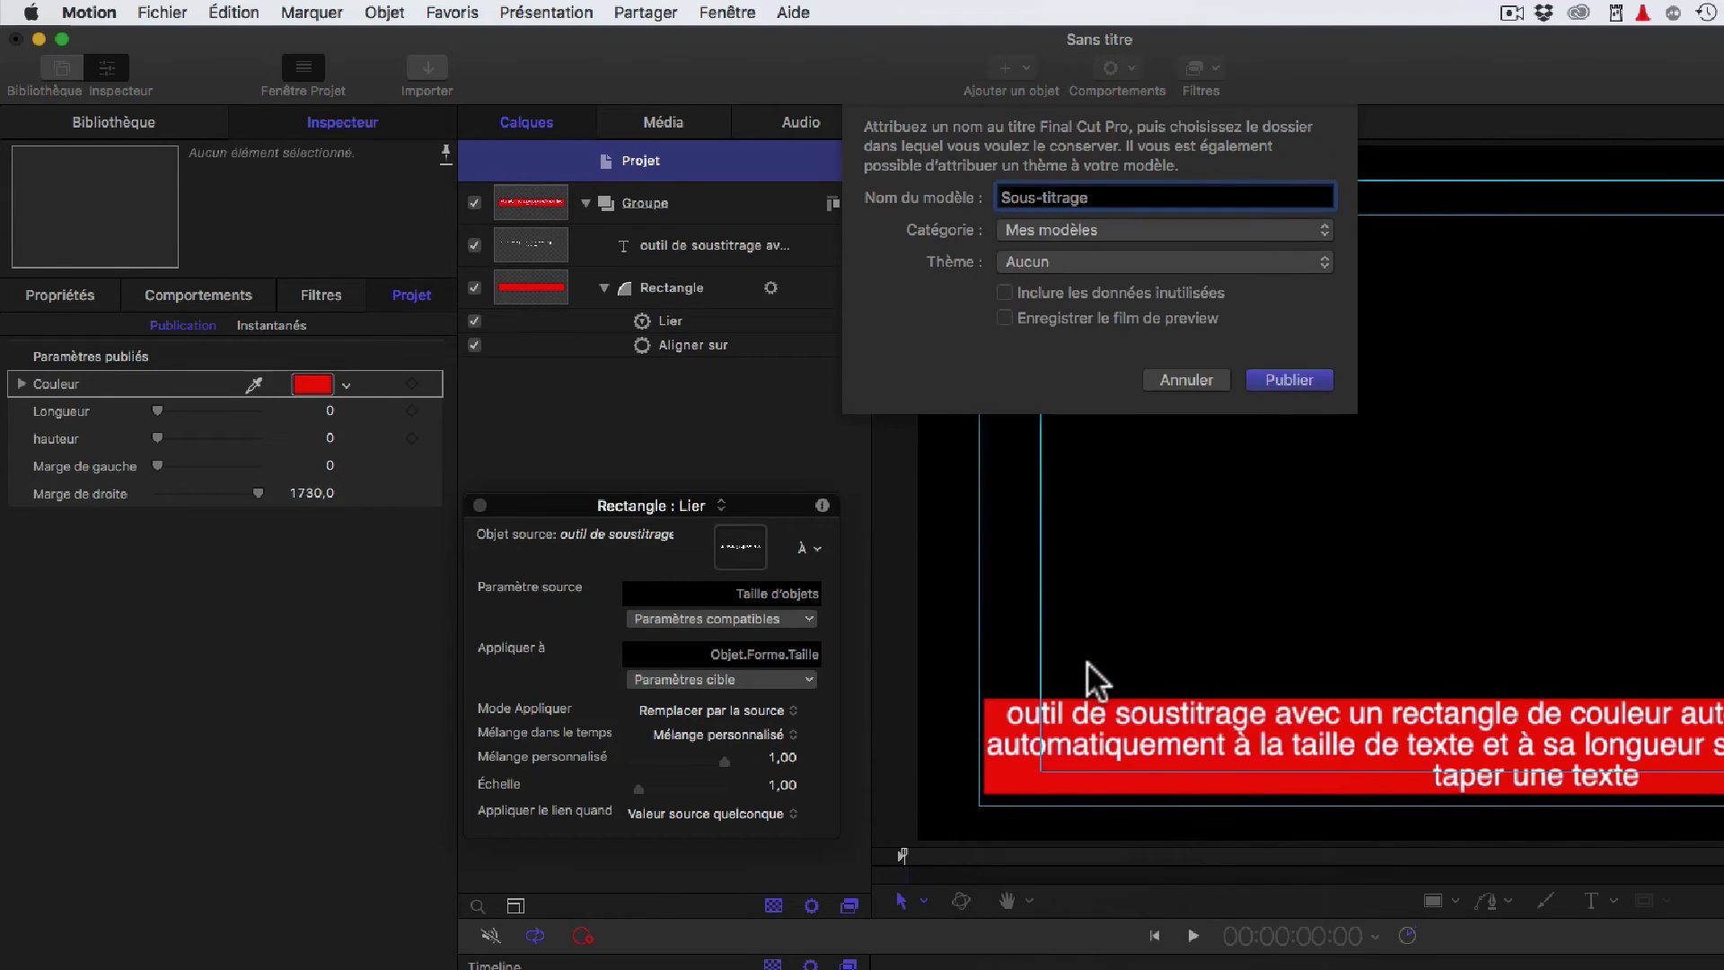
{"action": "left_click", "coordinate": [1289, 379]}
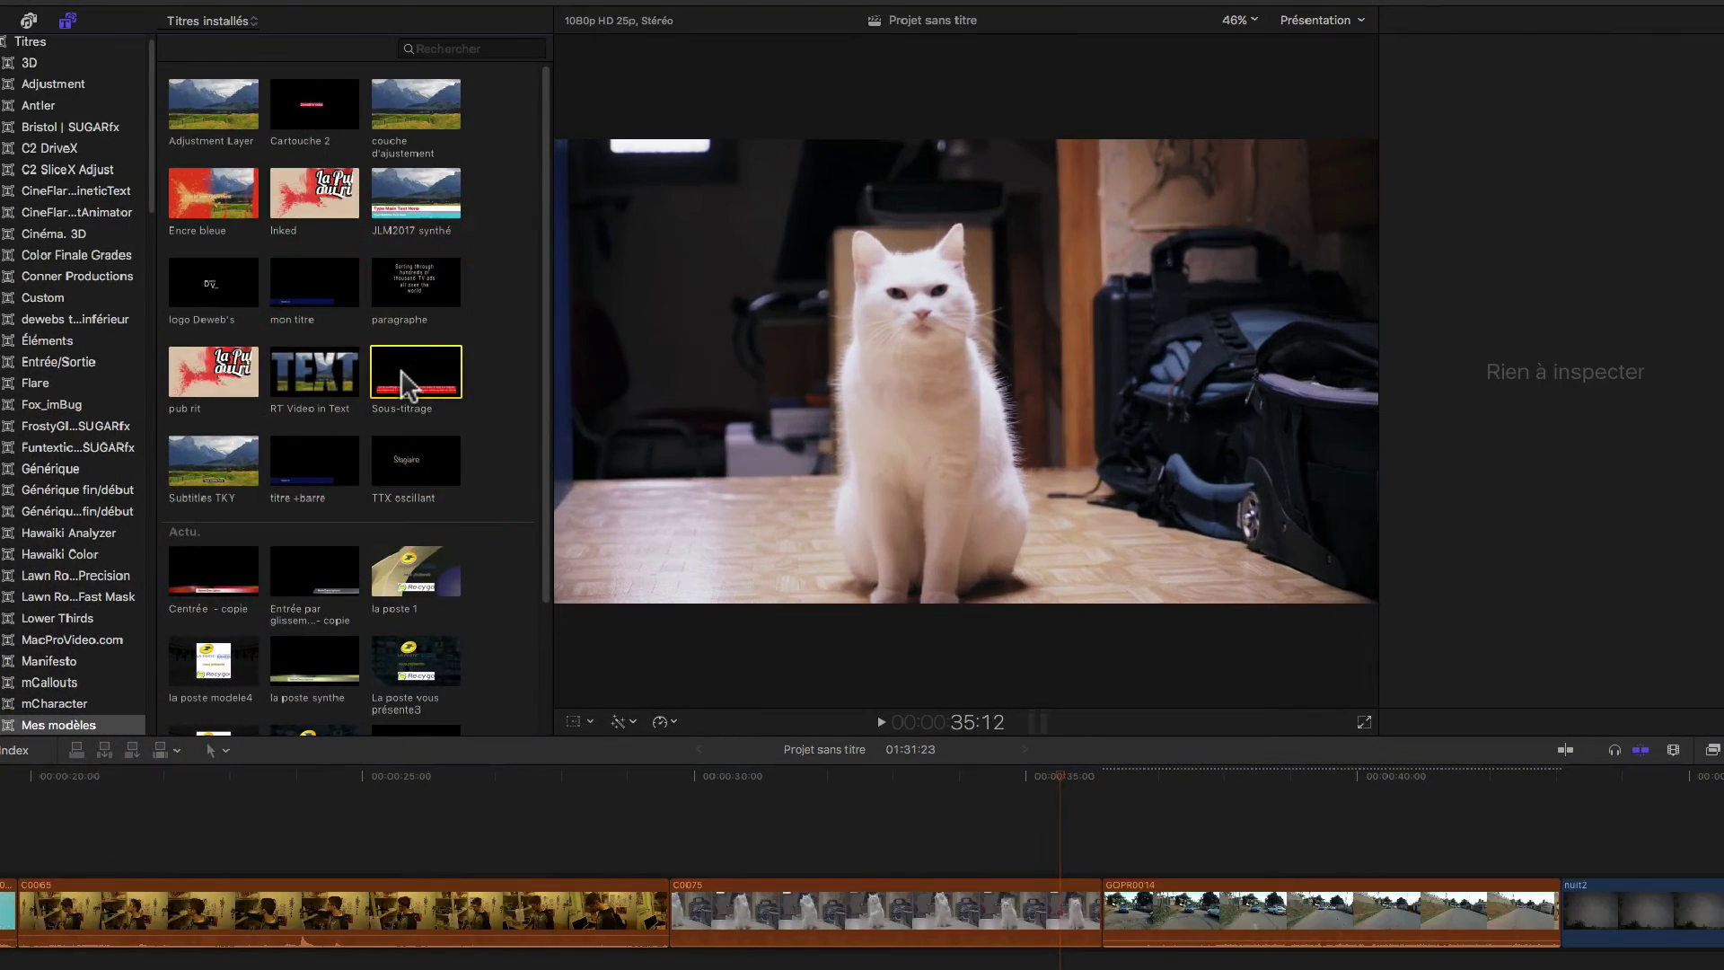
Switch to Final Cut Pro, add the Sous-titrage title above clip C0065 at about 23 seconds, and move the playhead to 25:21.
{"action": "left_click", "coordinate": [428, 384]}
{"action": "left_click_drag", "start_coordinate": [427, 384], "coordinate": [229, 836]}
{"action": "left_click", "coordinate": [418, 778]}
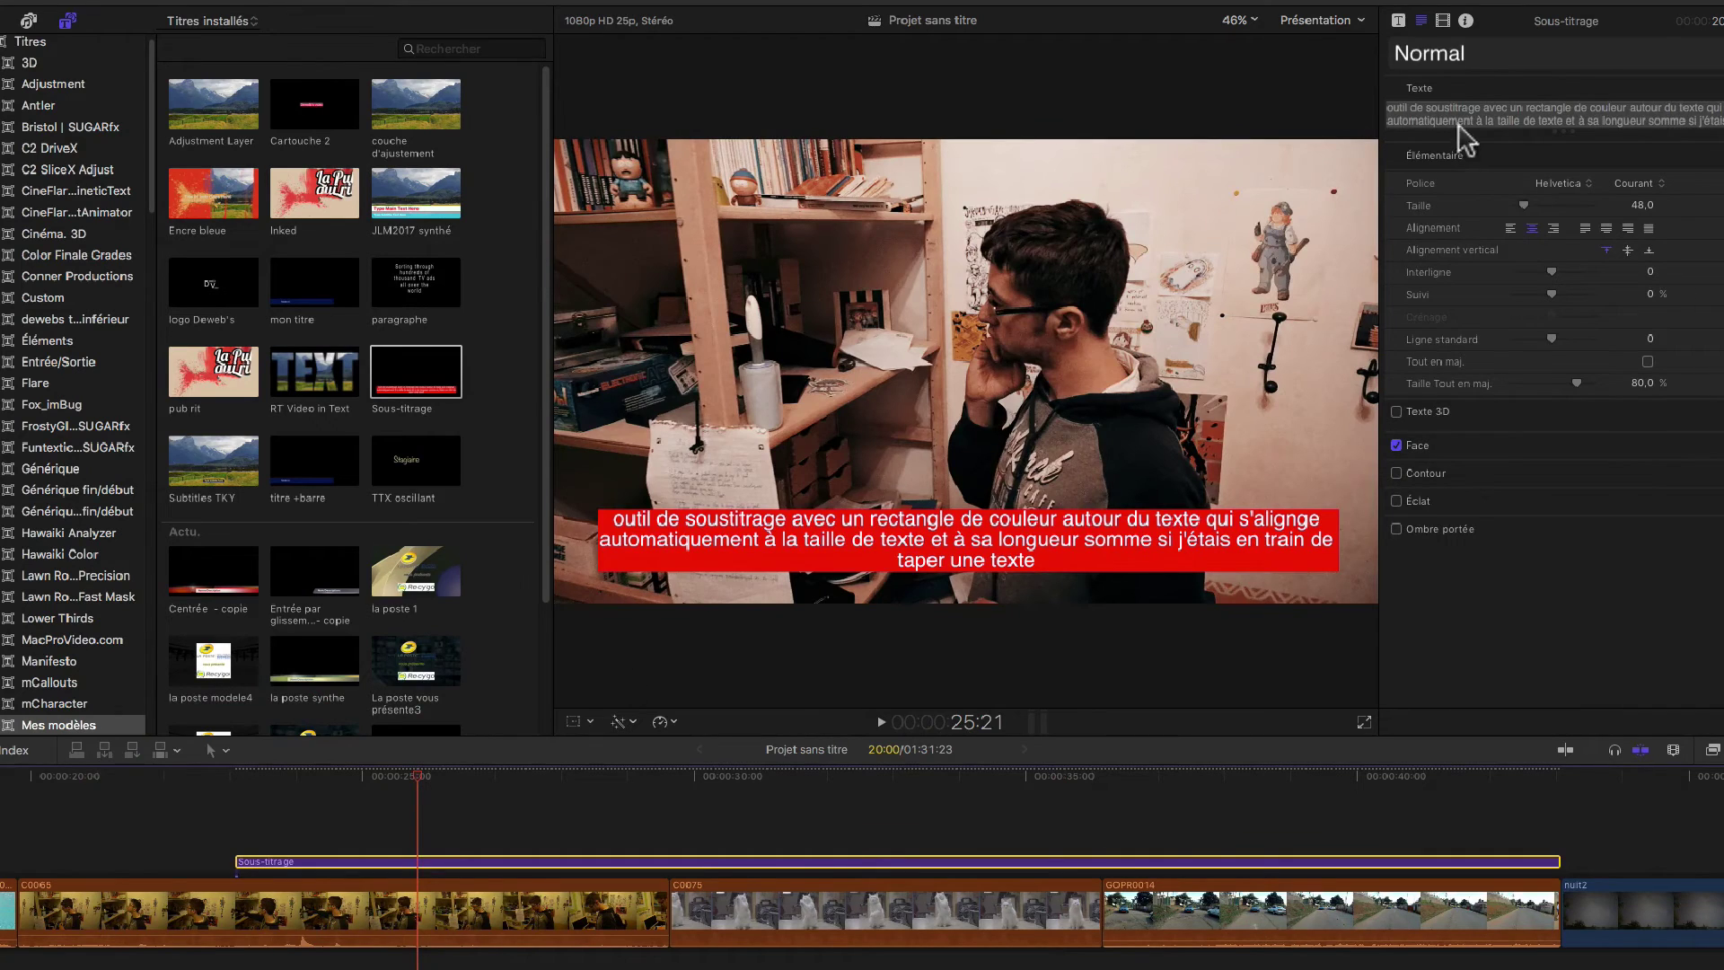
Replace the title text with "je peux taper mon sous-titrage comme je le souhairte et à la longueur que je désire tout va pour le mieux.".
{"action": "left_click", "coordinate": [1565, 114]}
{"action": "left_click_drag", "start_coordinate": [1717, 116], "coordinate": [1408, 97]}
{"action": "key", "text": "BackSpace"}
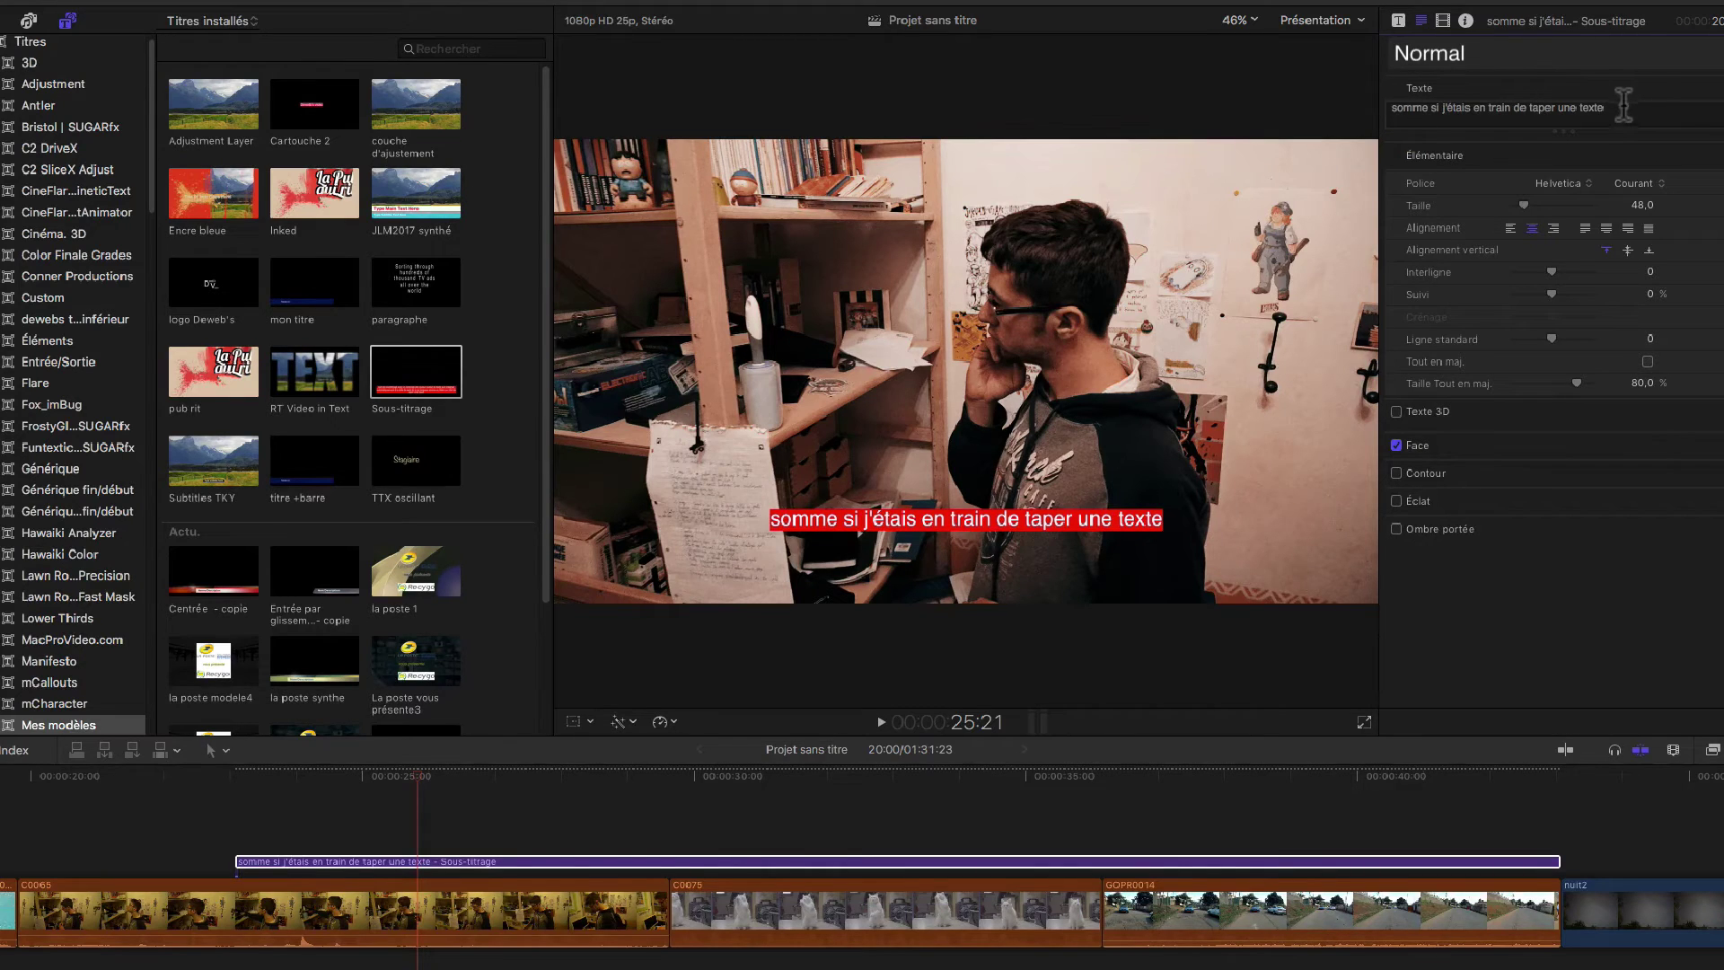
{"action": "left_click_drag", "start_coordinate": [1616, 107], "coordinate": [1342, 106]}
{"action": "type", "text": "j"}
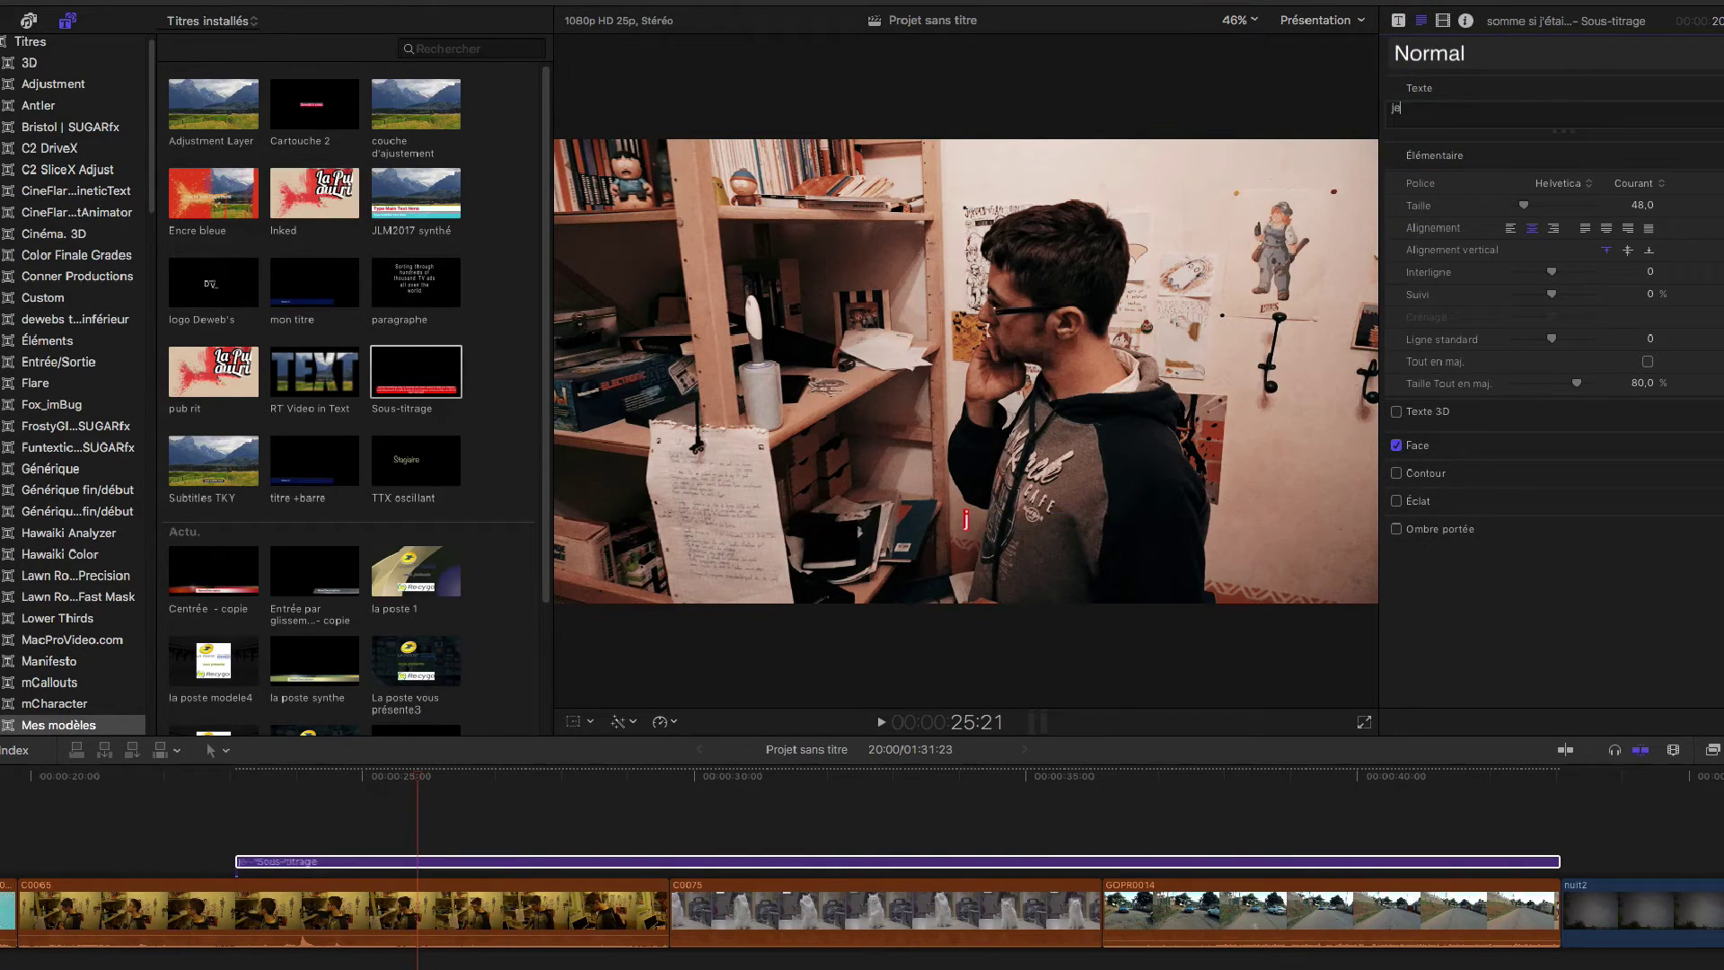
{"action": "type", "text": "e peux taper"}
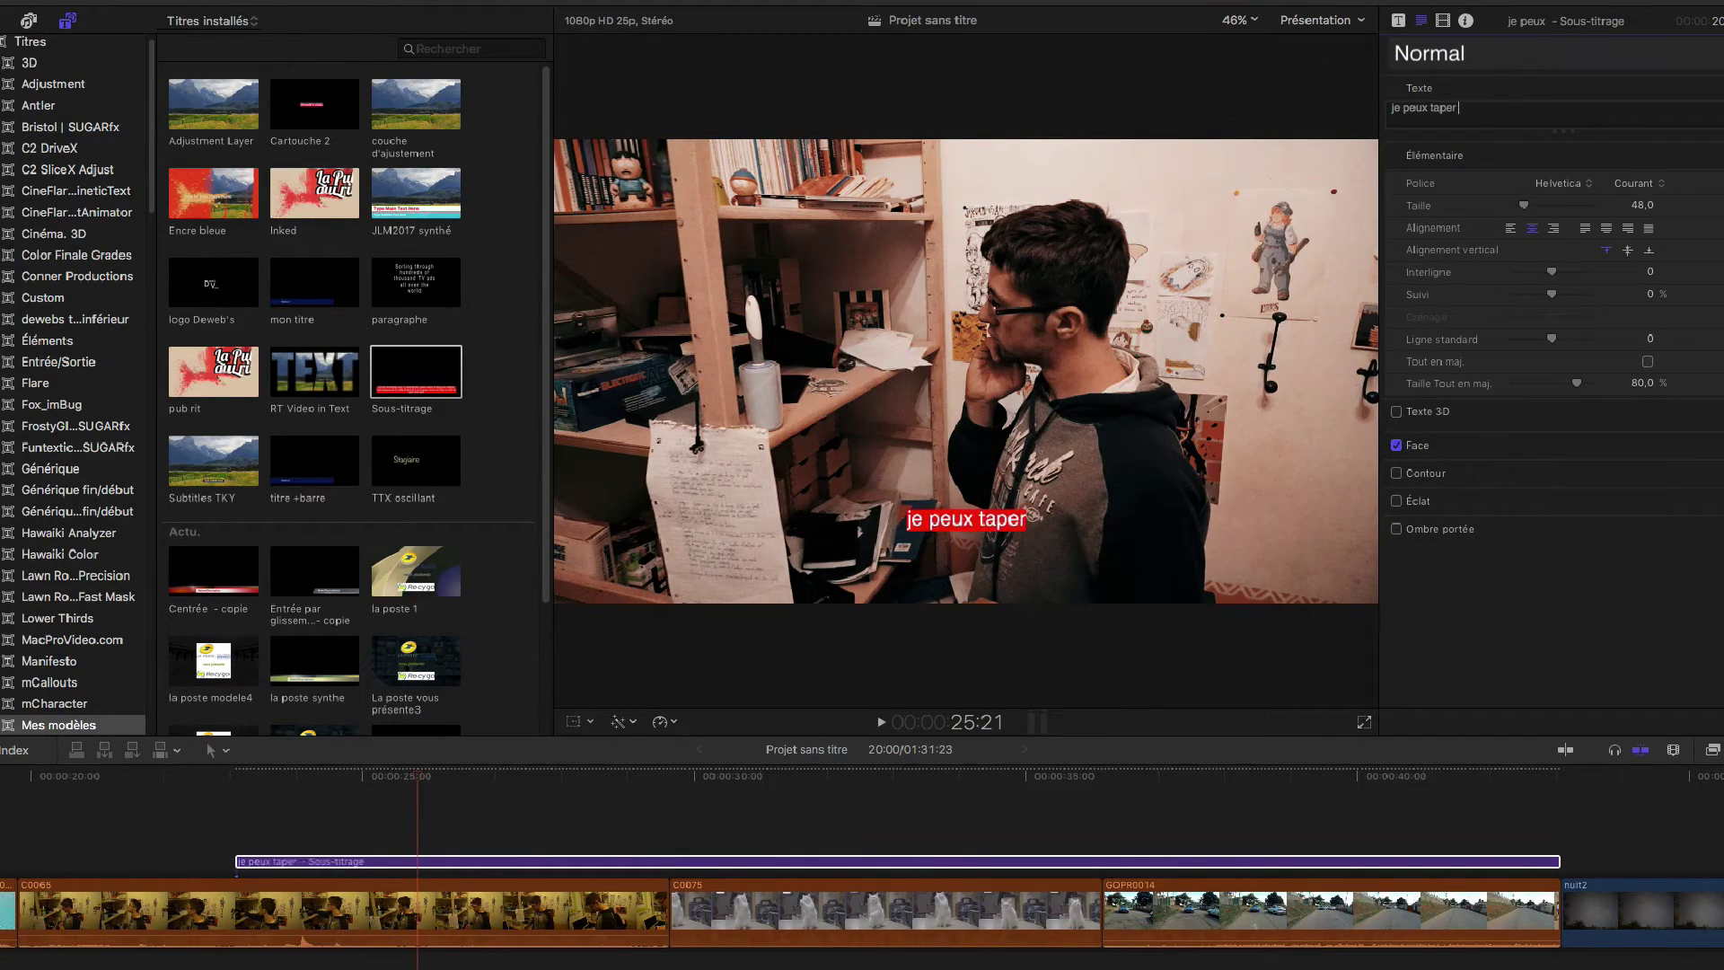
{"action": "type", "text": " mon"}
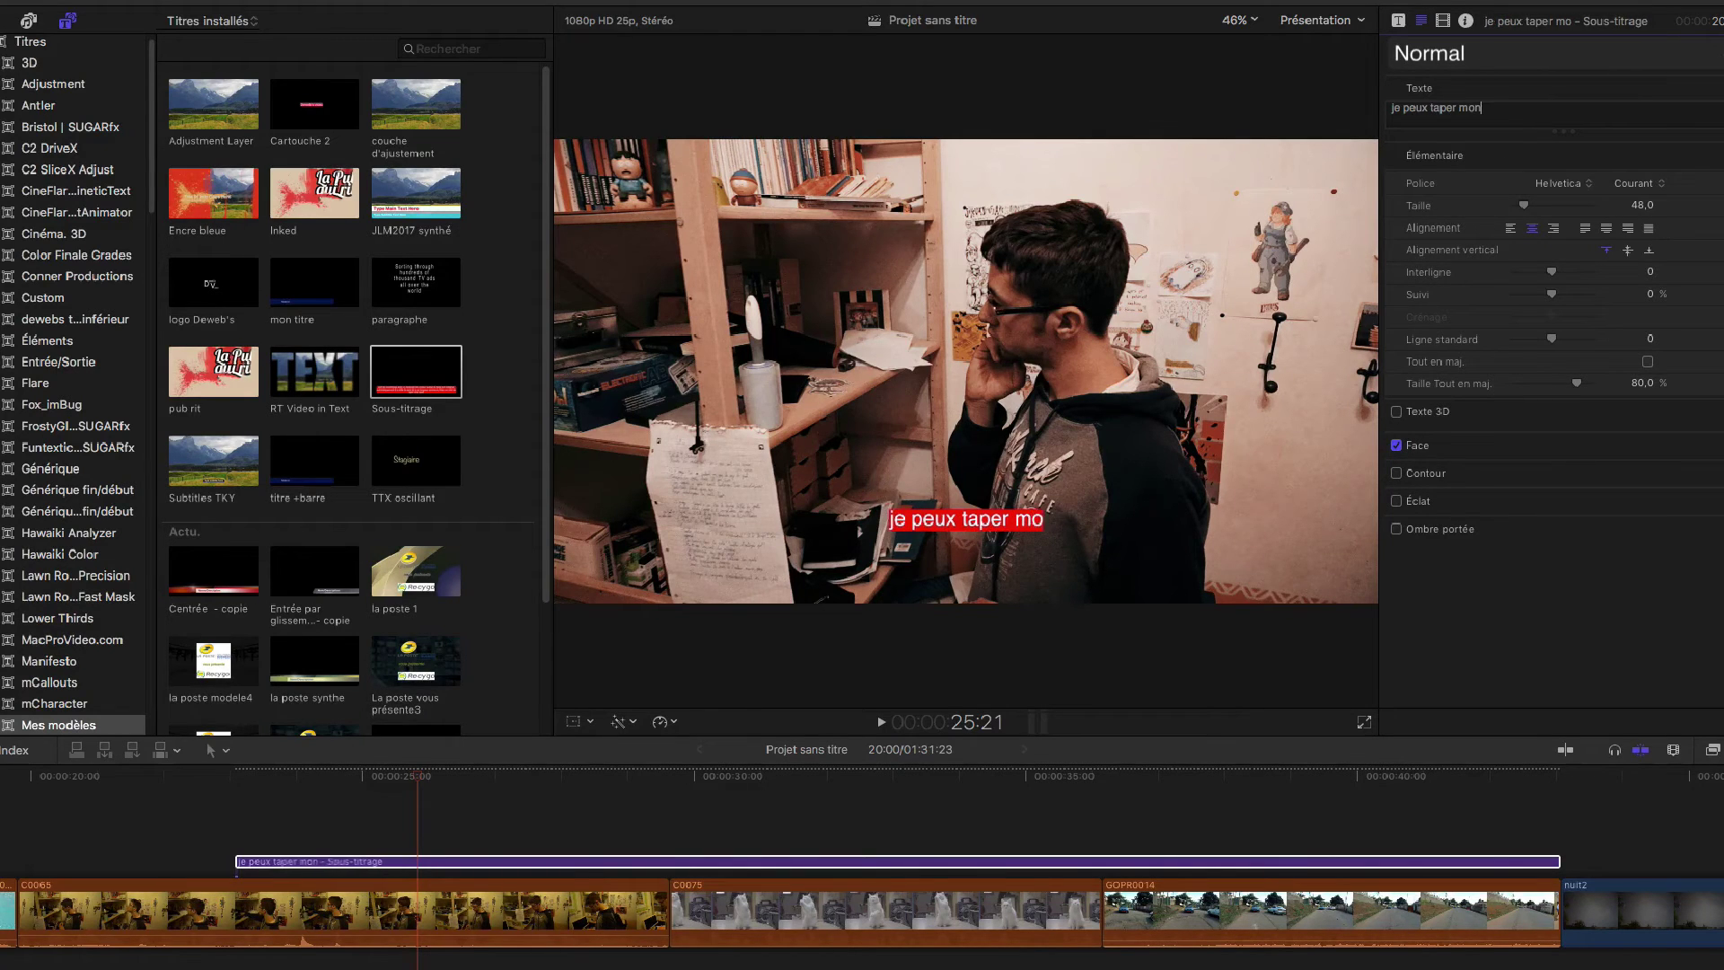
{"action": "type", "text": " sous-t"}
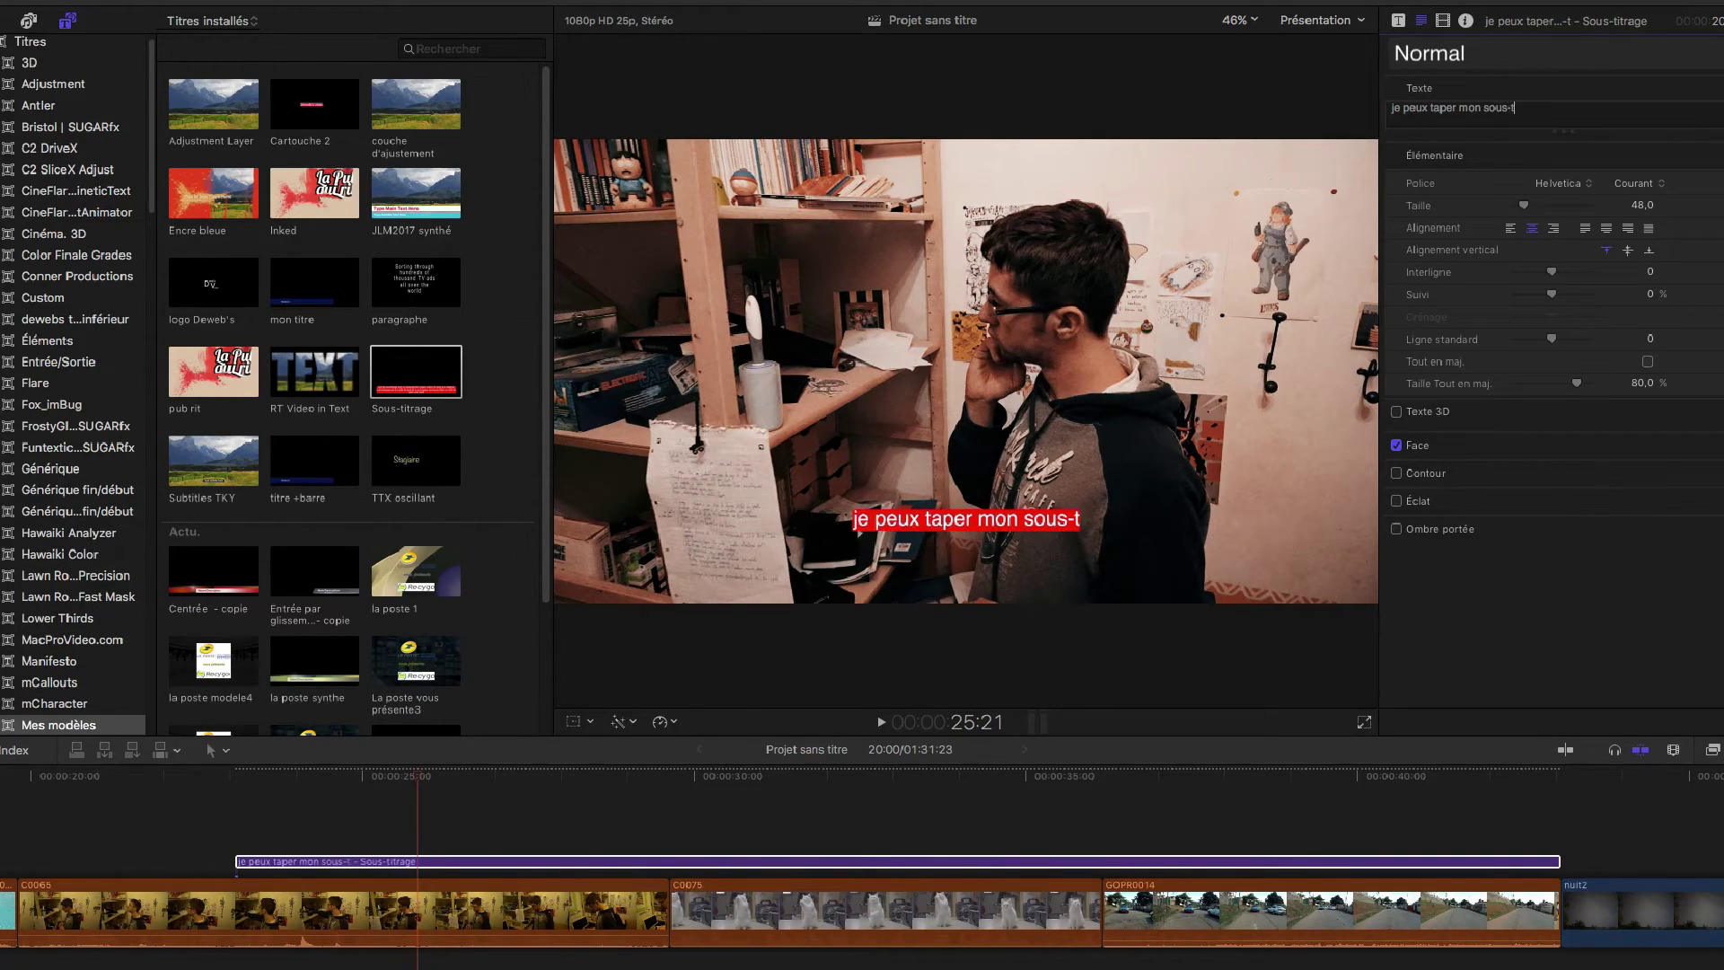
{"action": "type", "text": "itrage comm"}
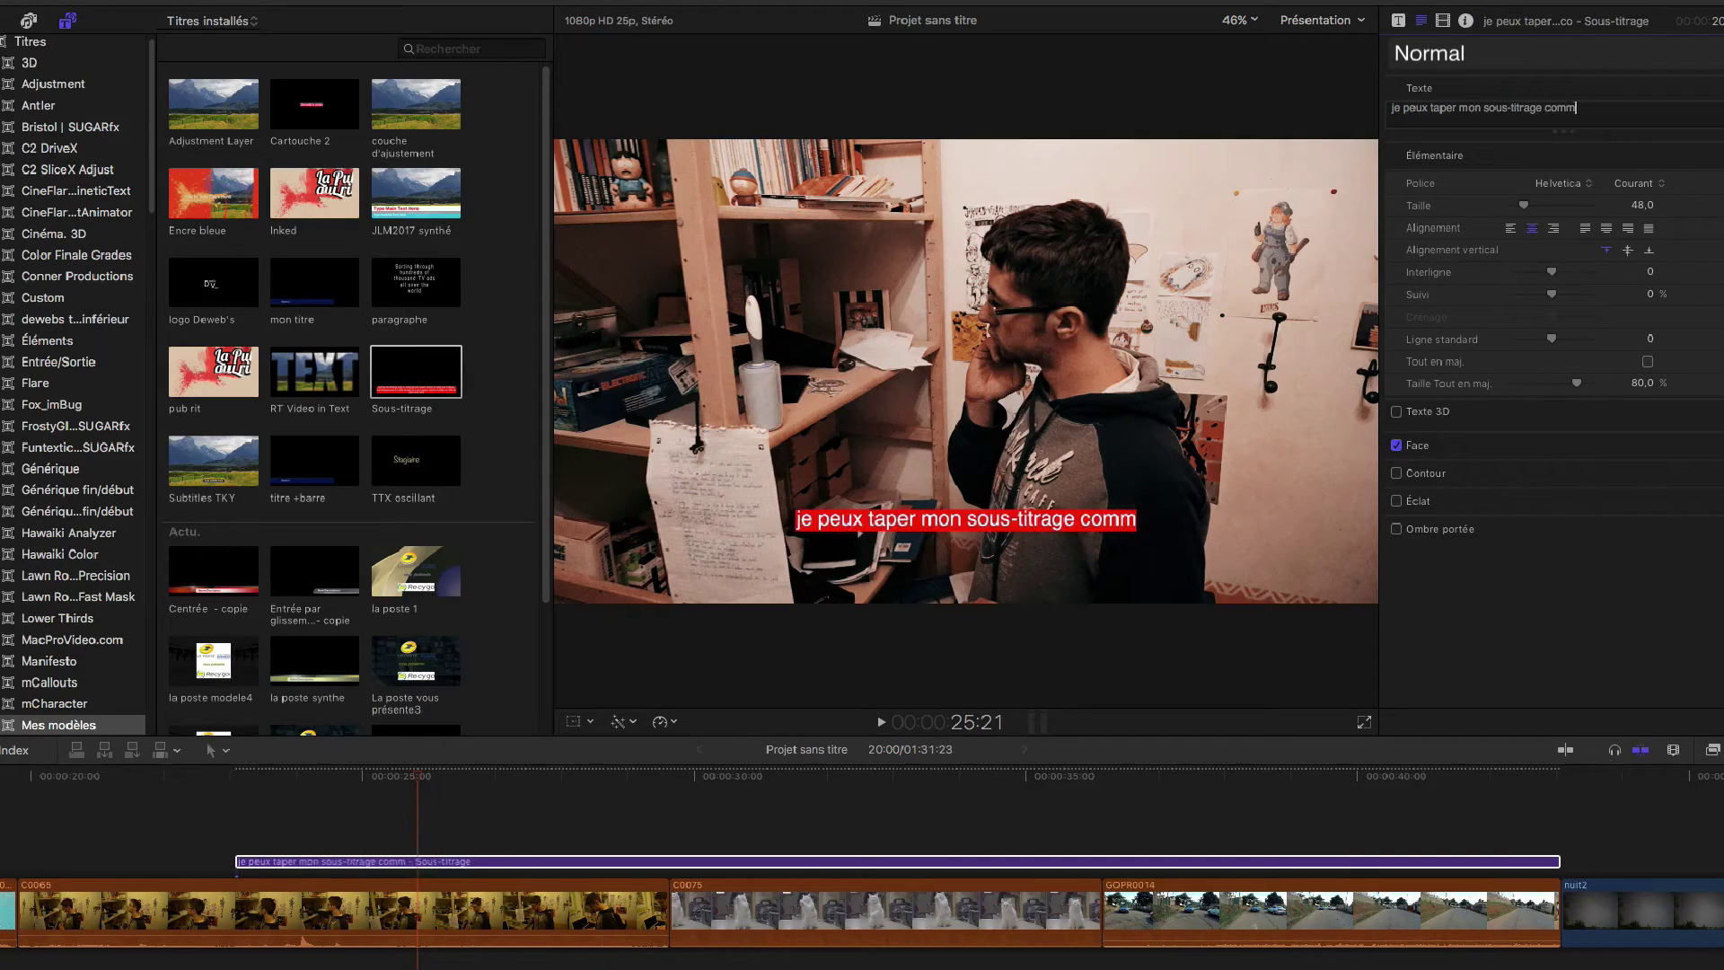
{"action": "type", "text": "e je le so"}
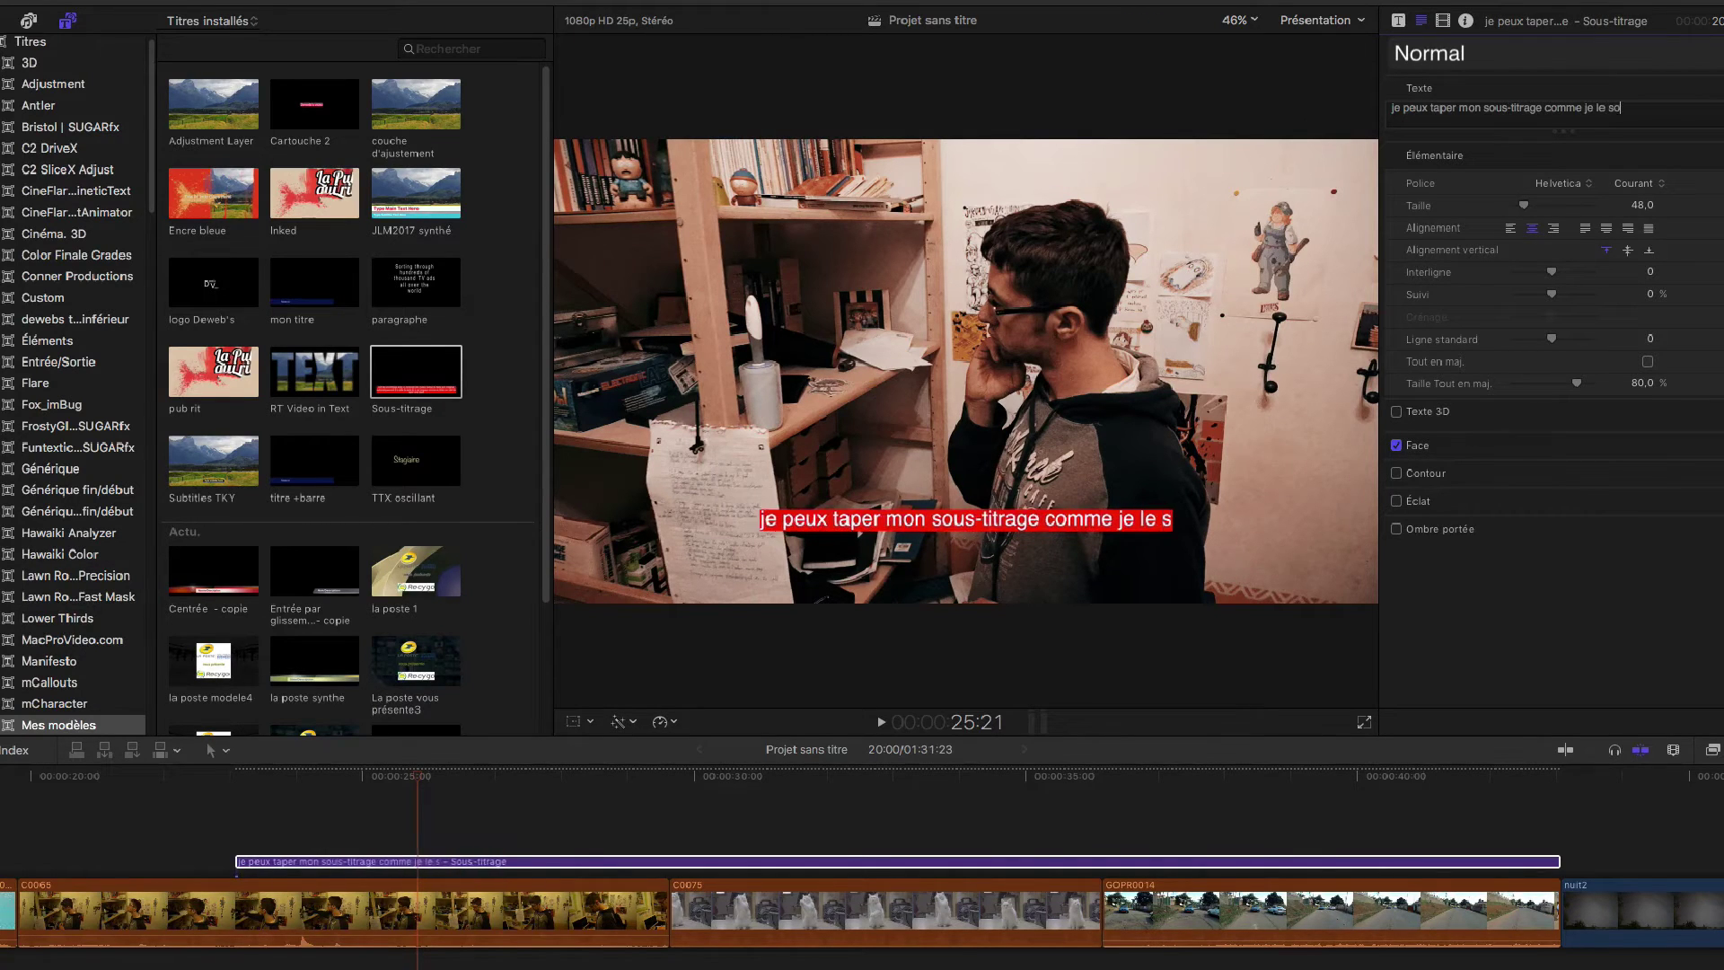
{"action": "type", "text": "uhairte et"}
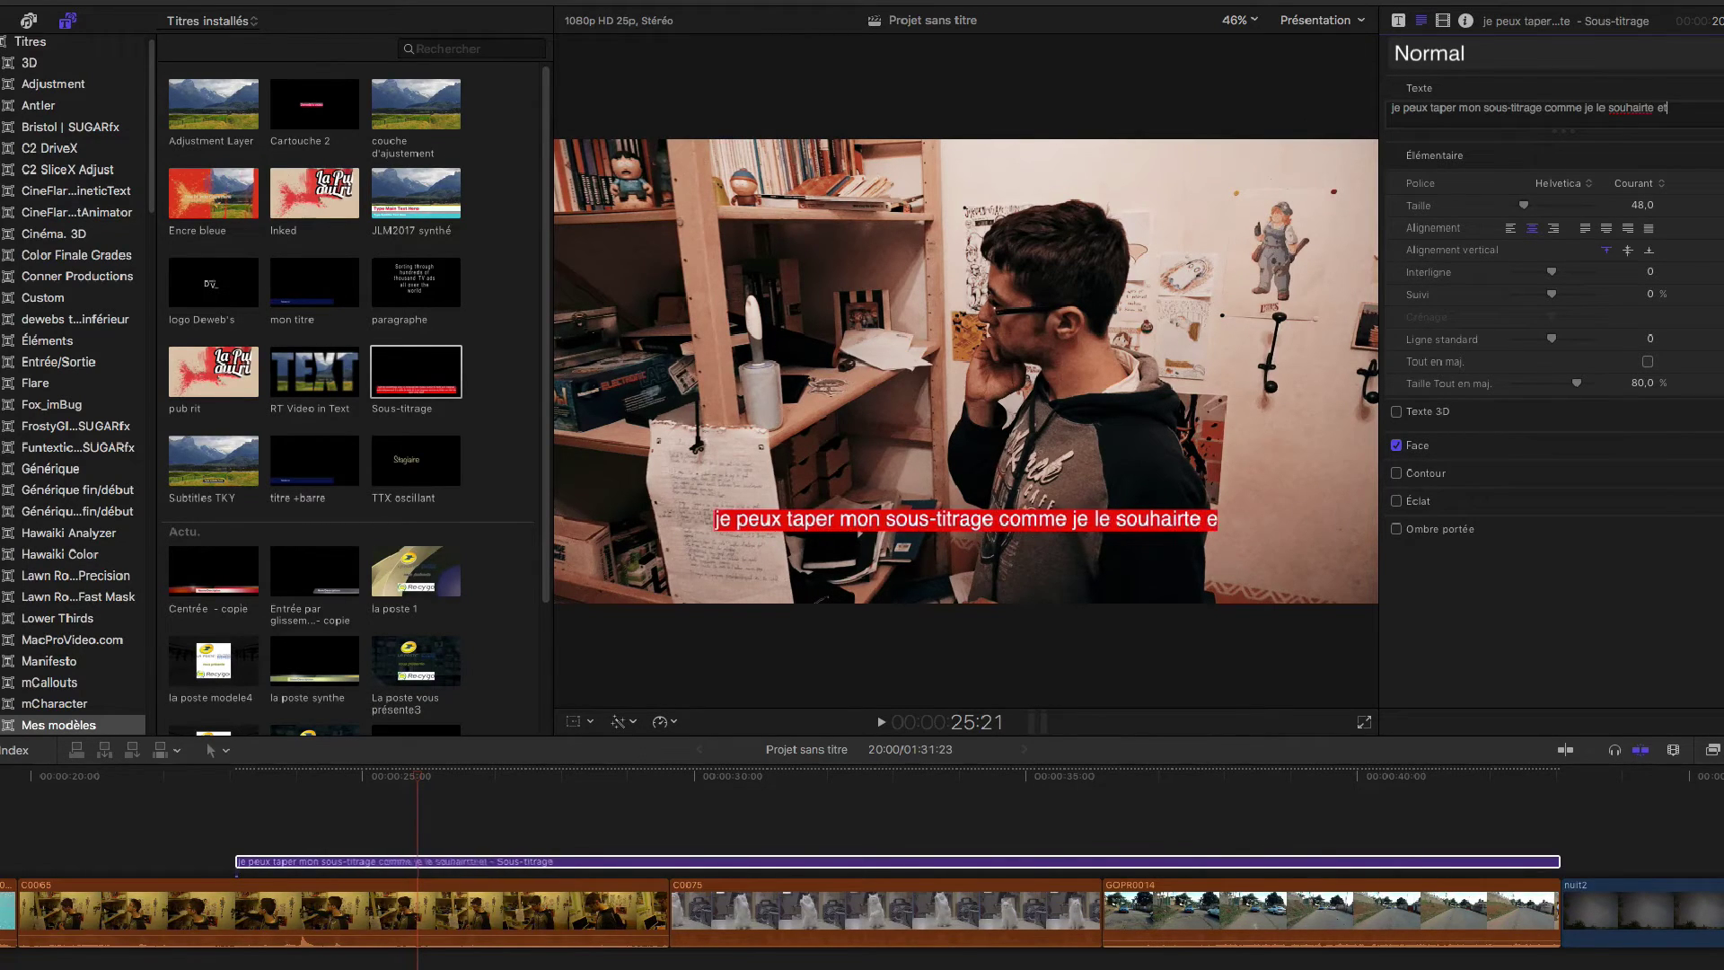
{"action": "type", "text": " à la longu"}
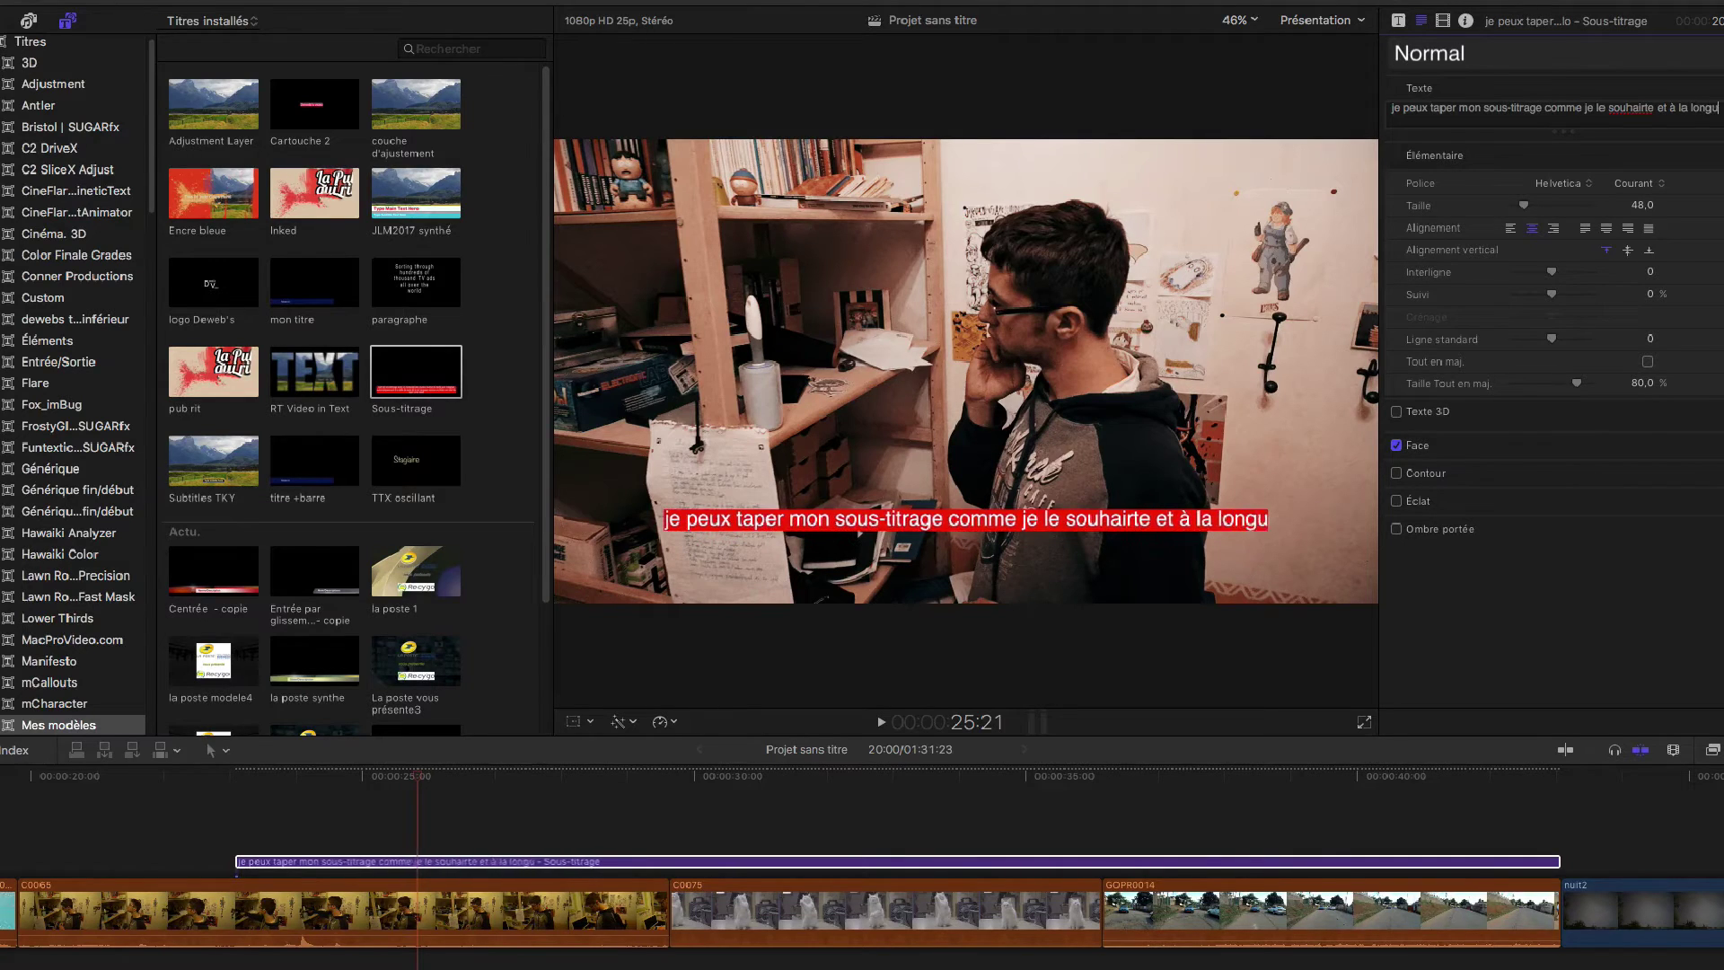
{"action": "type", "text": "eur que je désire"}
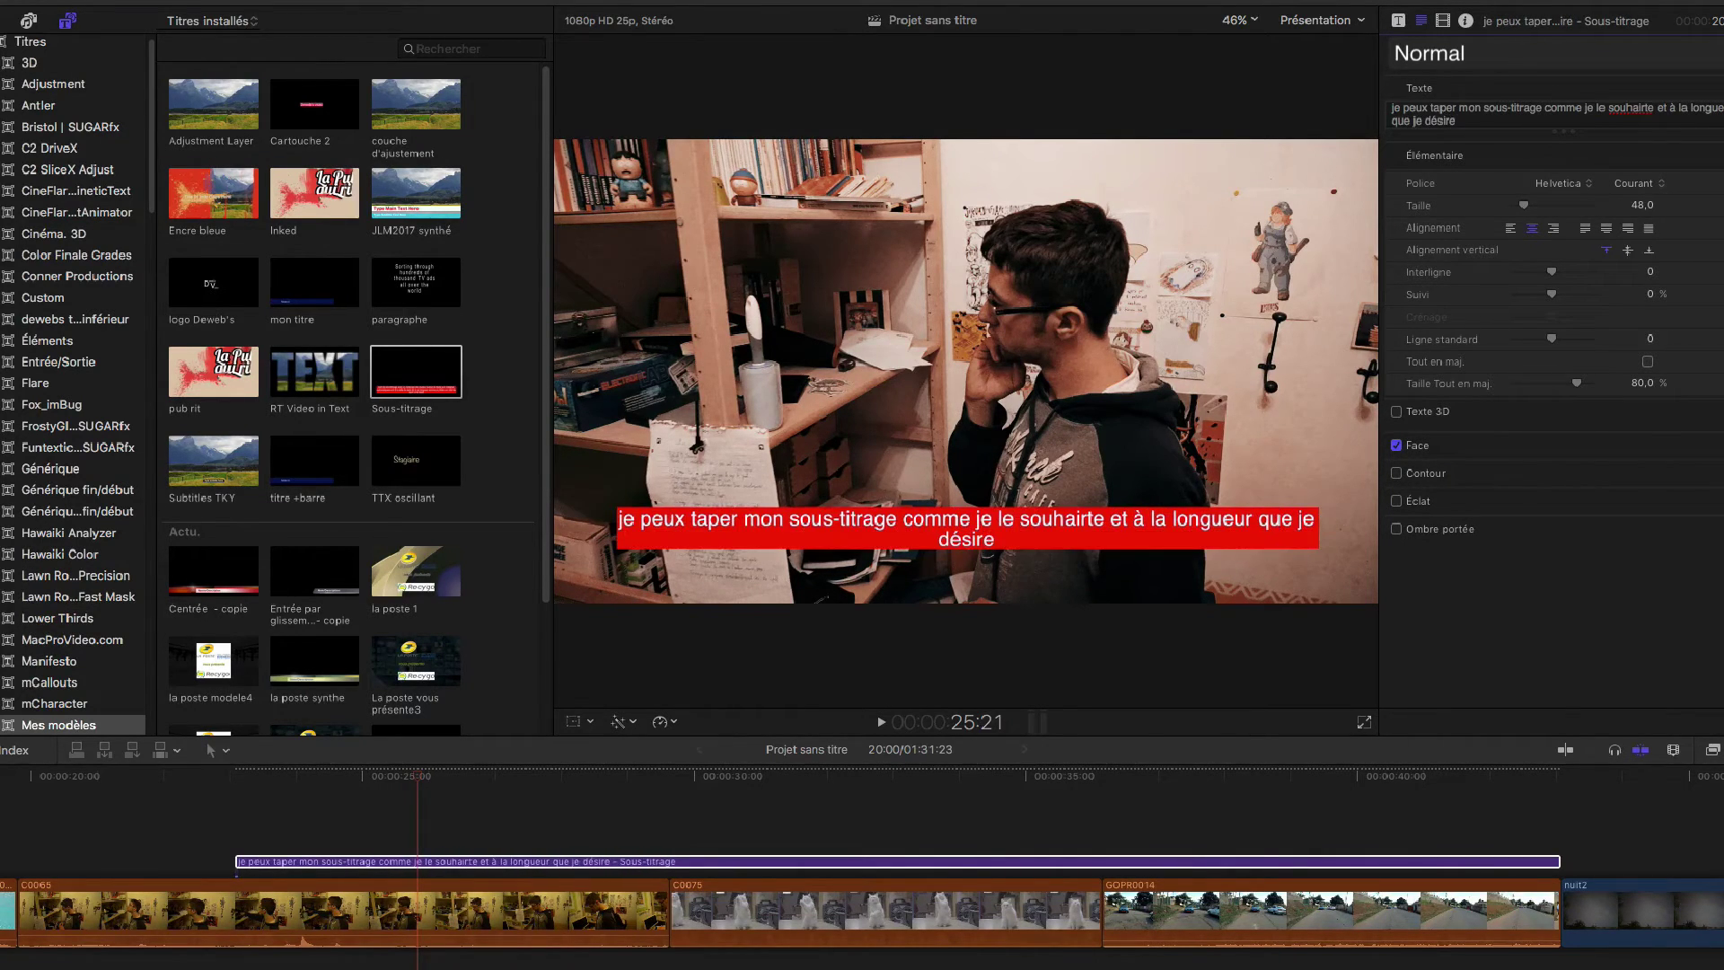
{"action": "type", "text": " tout va "}
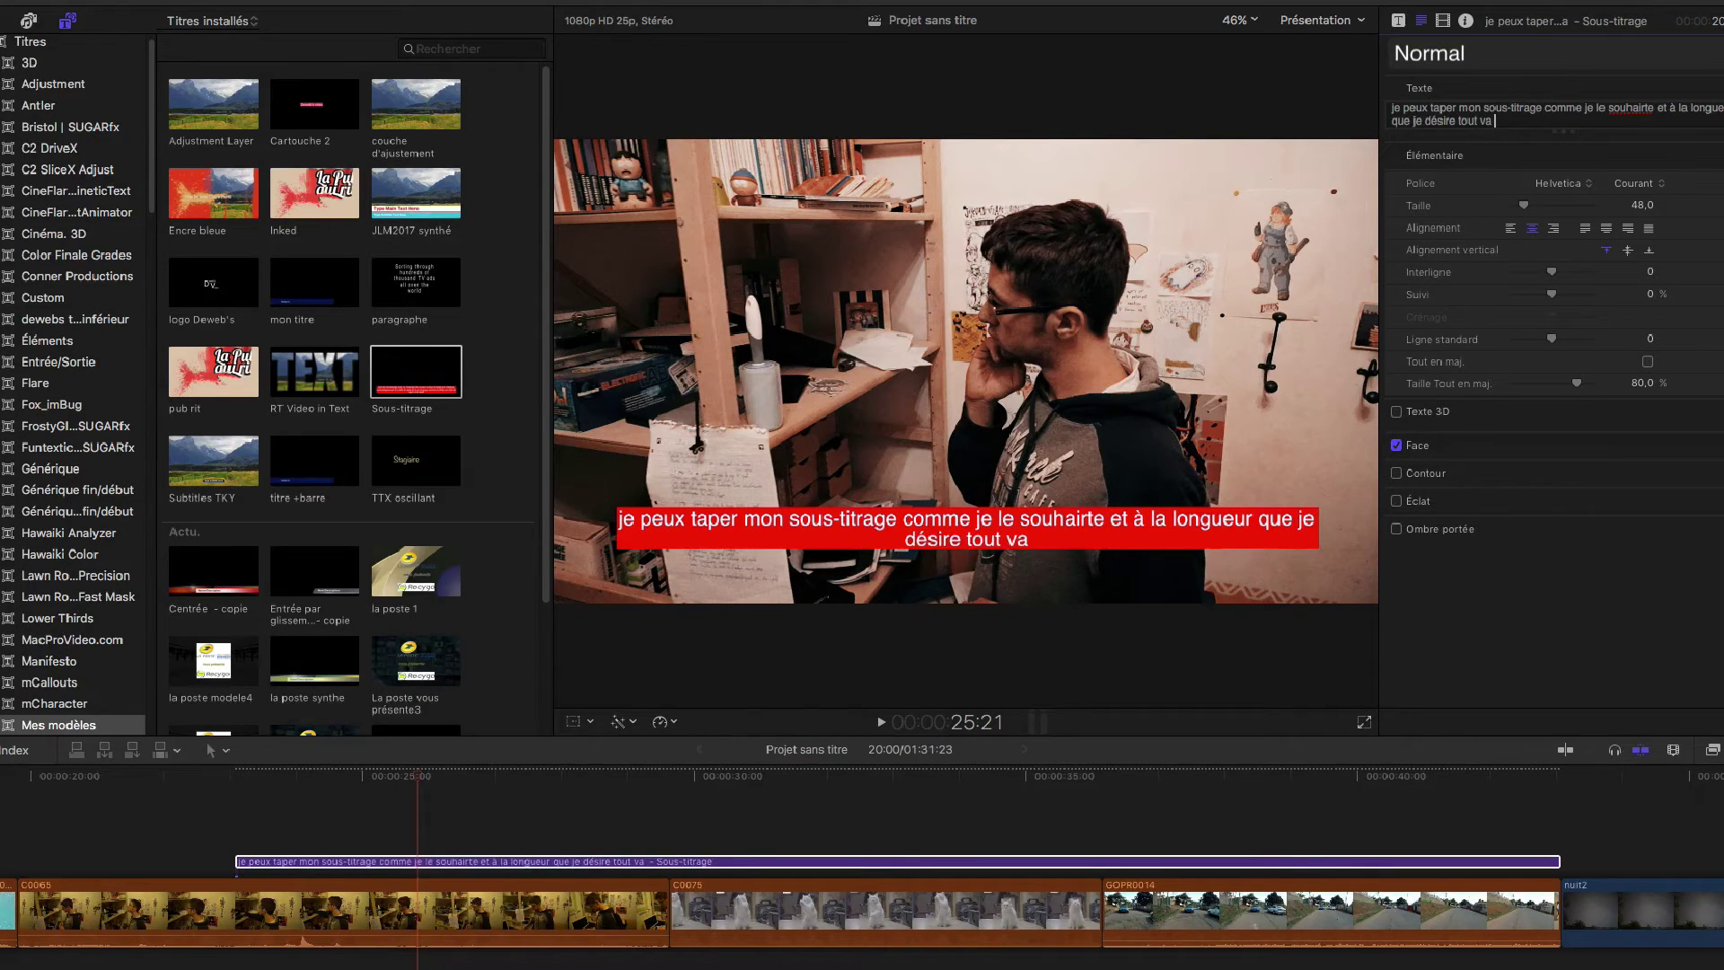
{"action": "type", "text": "pour le mieux"}
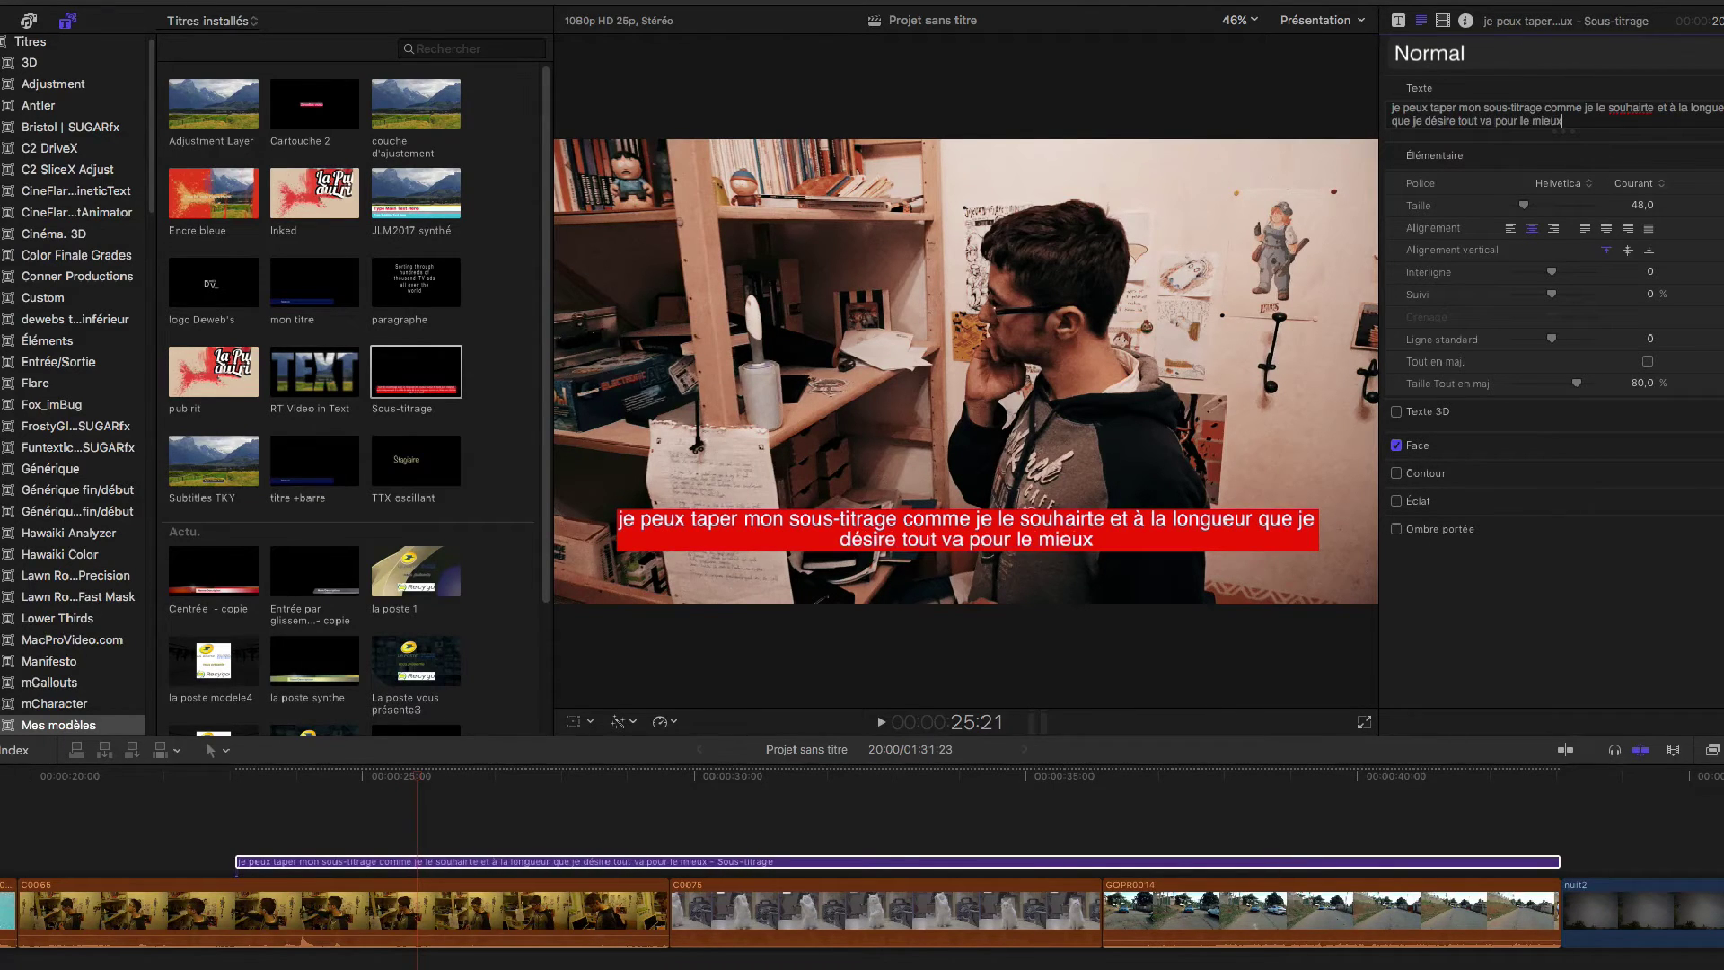
{"action": "type", "text": "."}
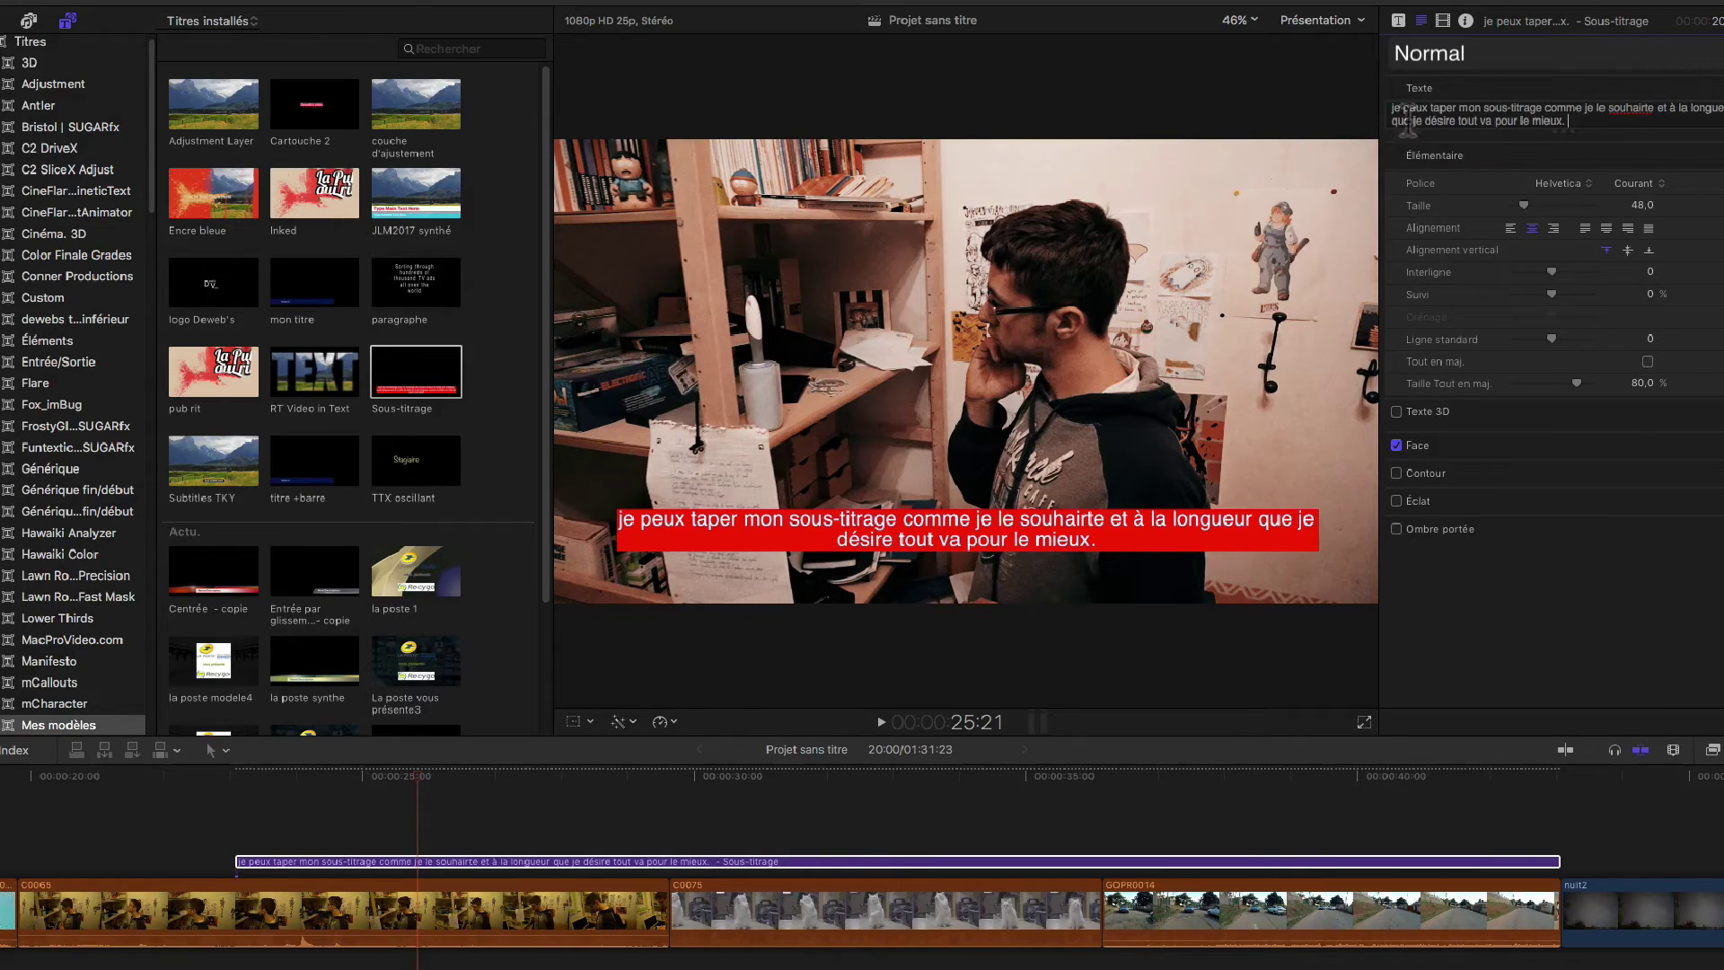
Correct the misspelled word "souhairte" in the title text to "souhaite".
{"action": "left_click", "coordinate": [1105, 537]}
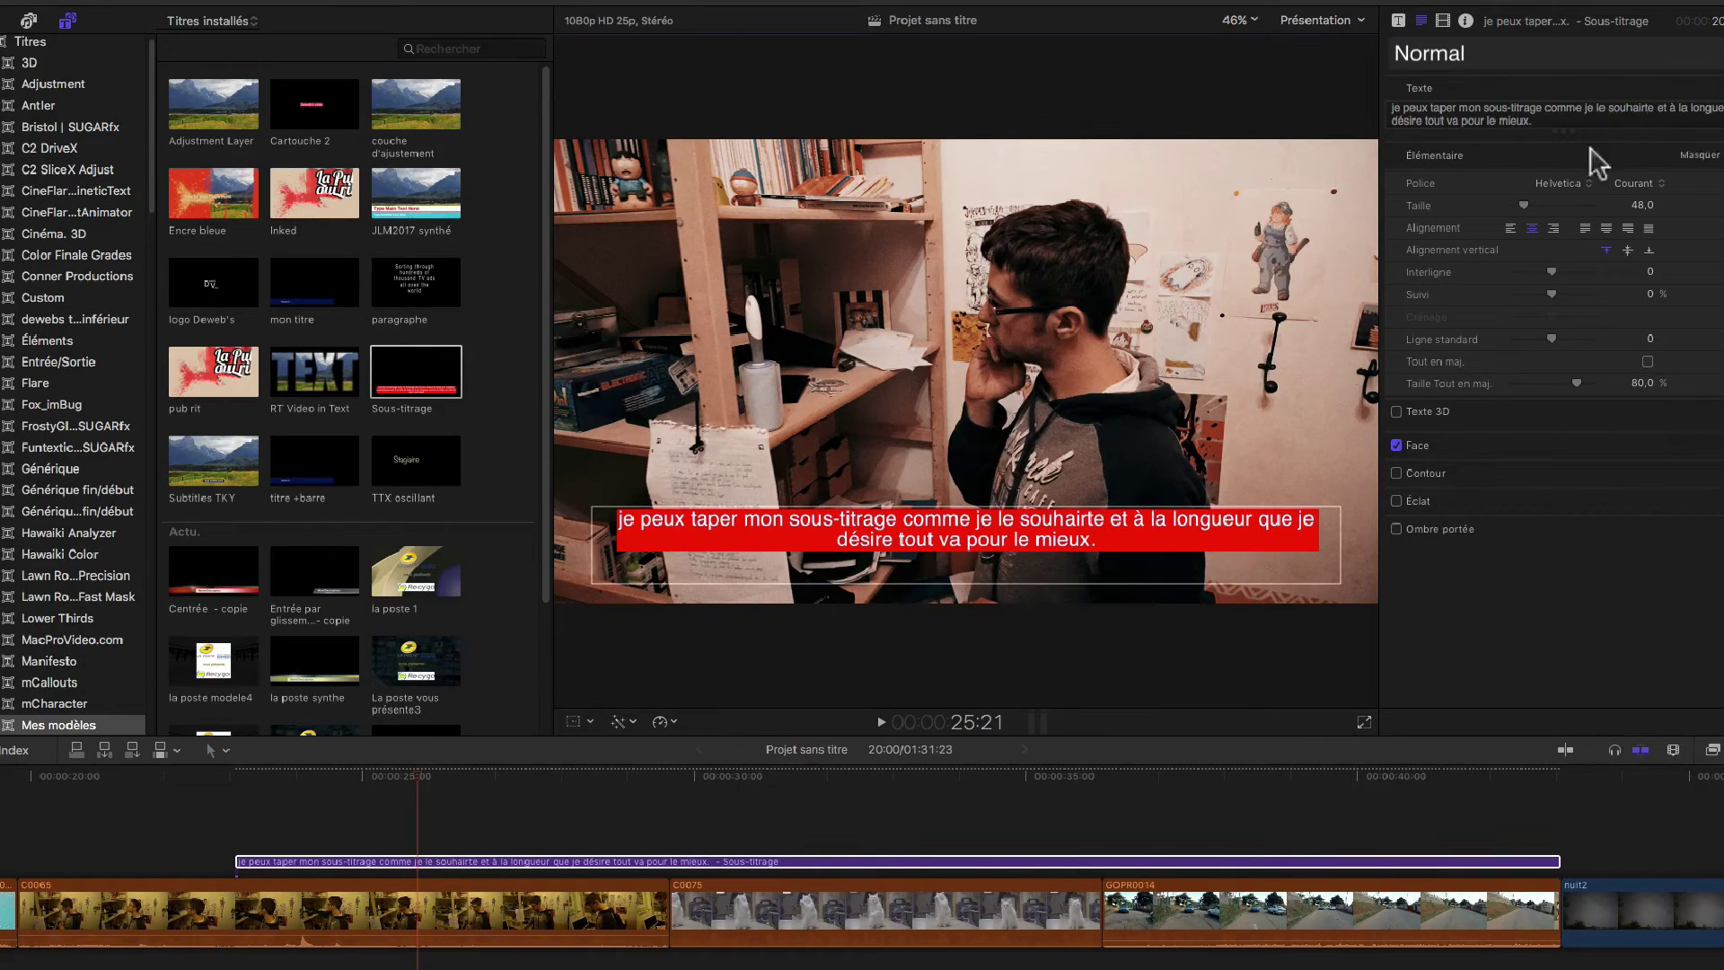
{"action": "left_click", "coordinate": [1634, 114]}
{"action": "left_click", "coordinate": [1649, 107]}
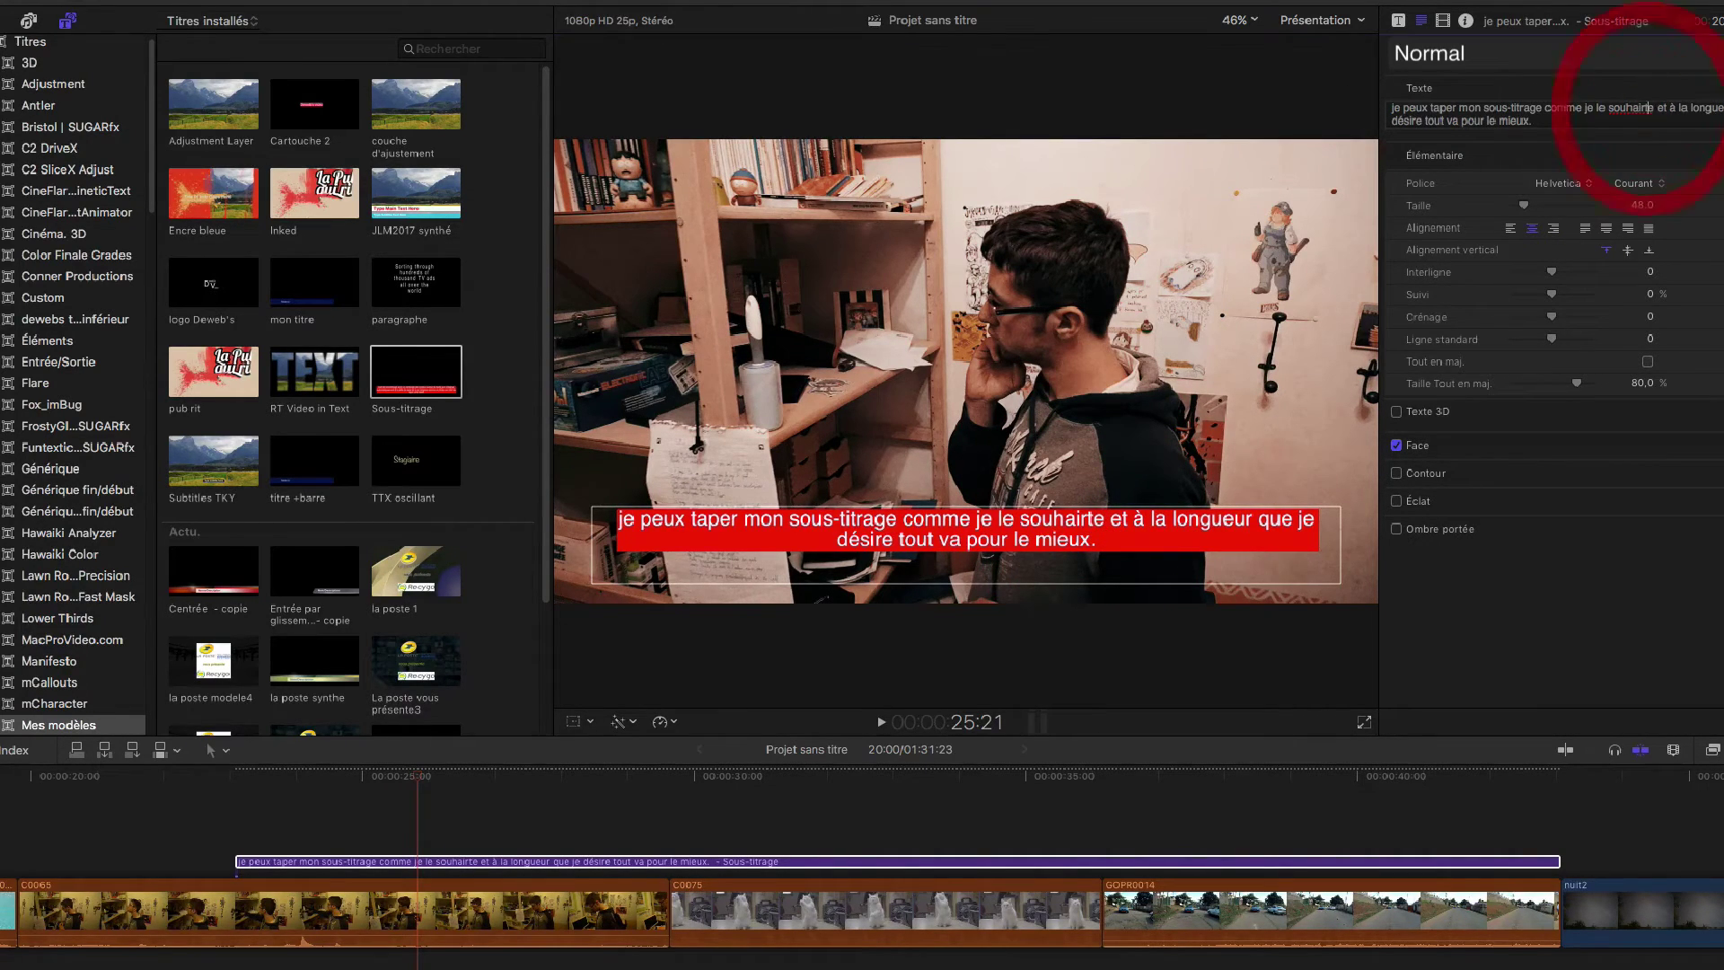
{"action": "key", "text": "BackSpace"}
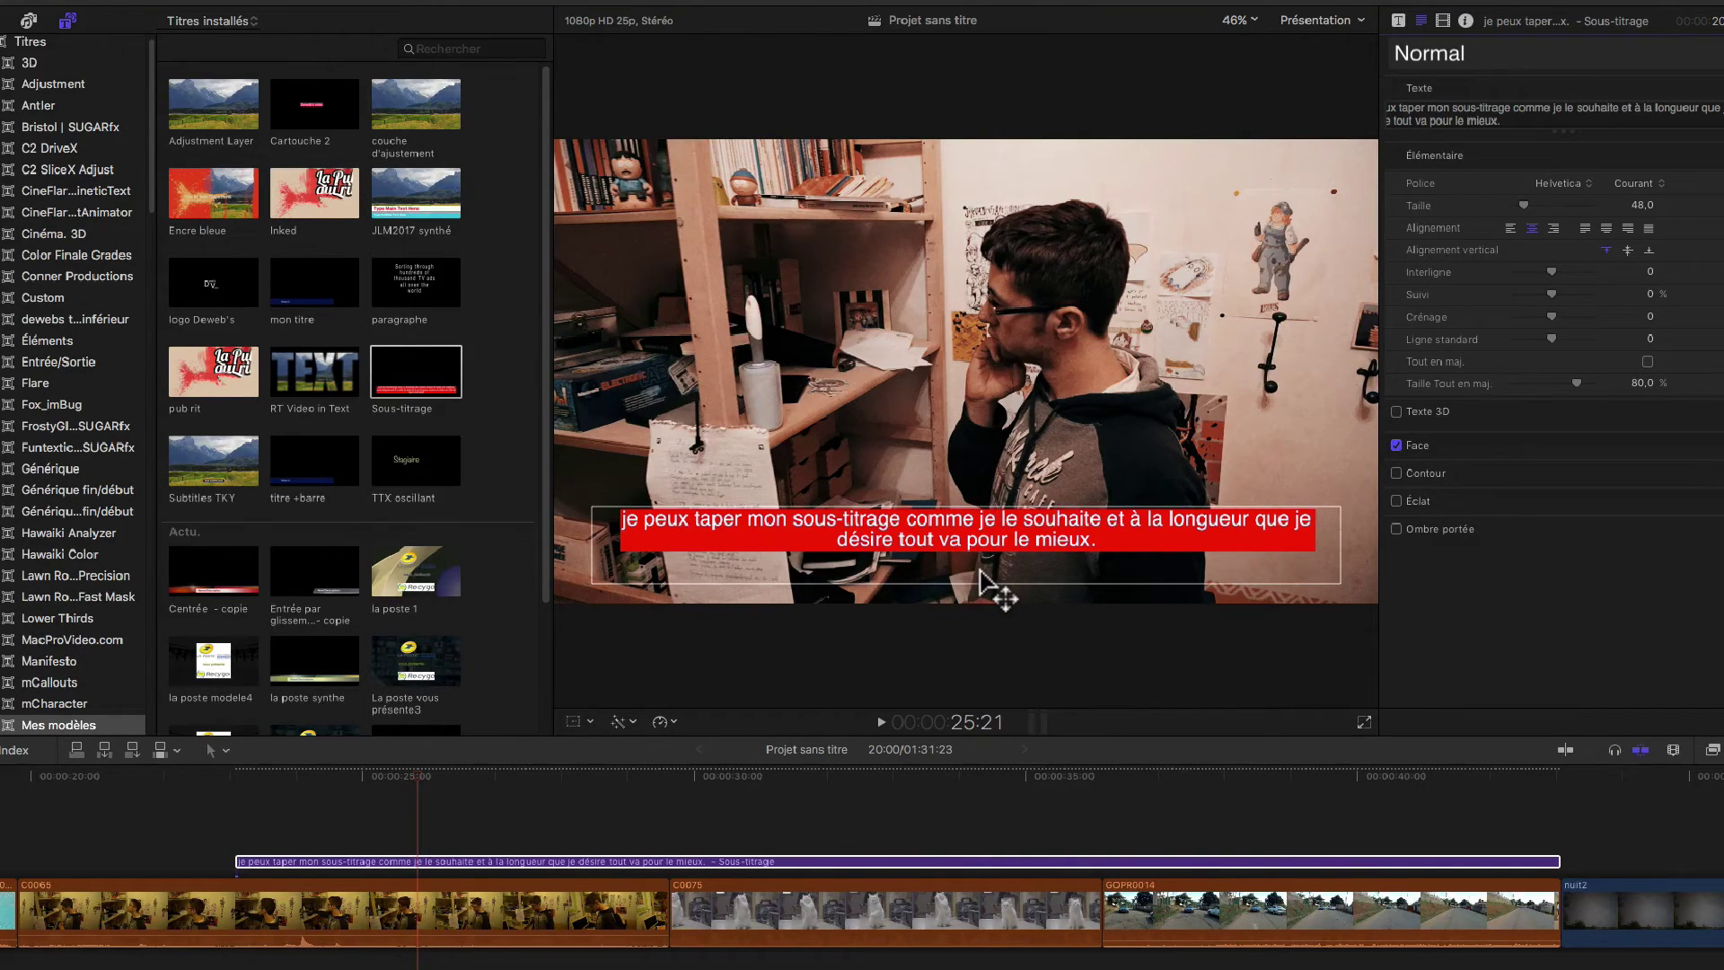
Try black for the title's published Couleur parameter, and set it to the yellow swatch.
{"action": "left_click", "coordinate": [1399, 22]}
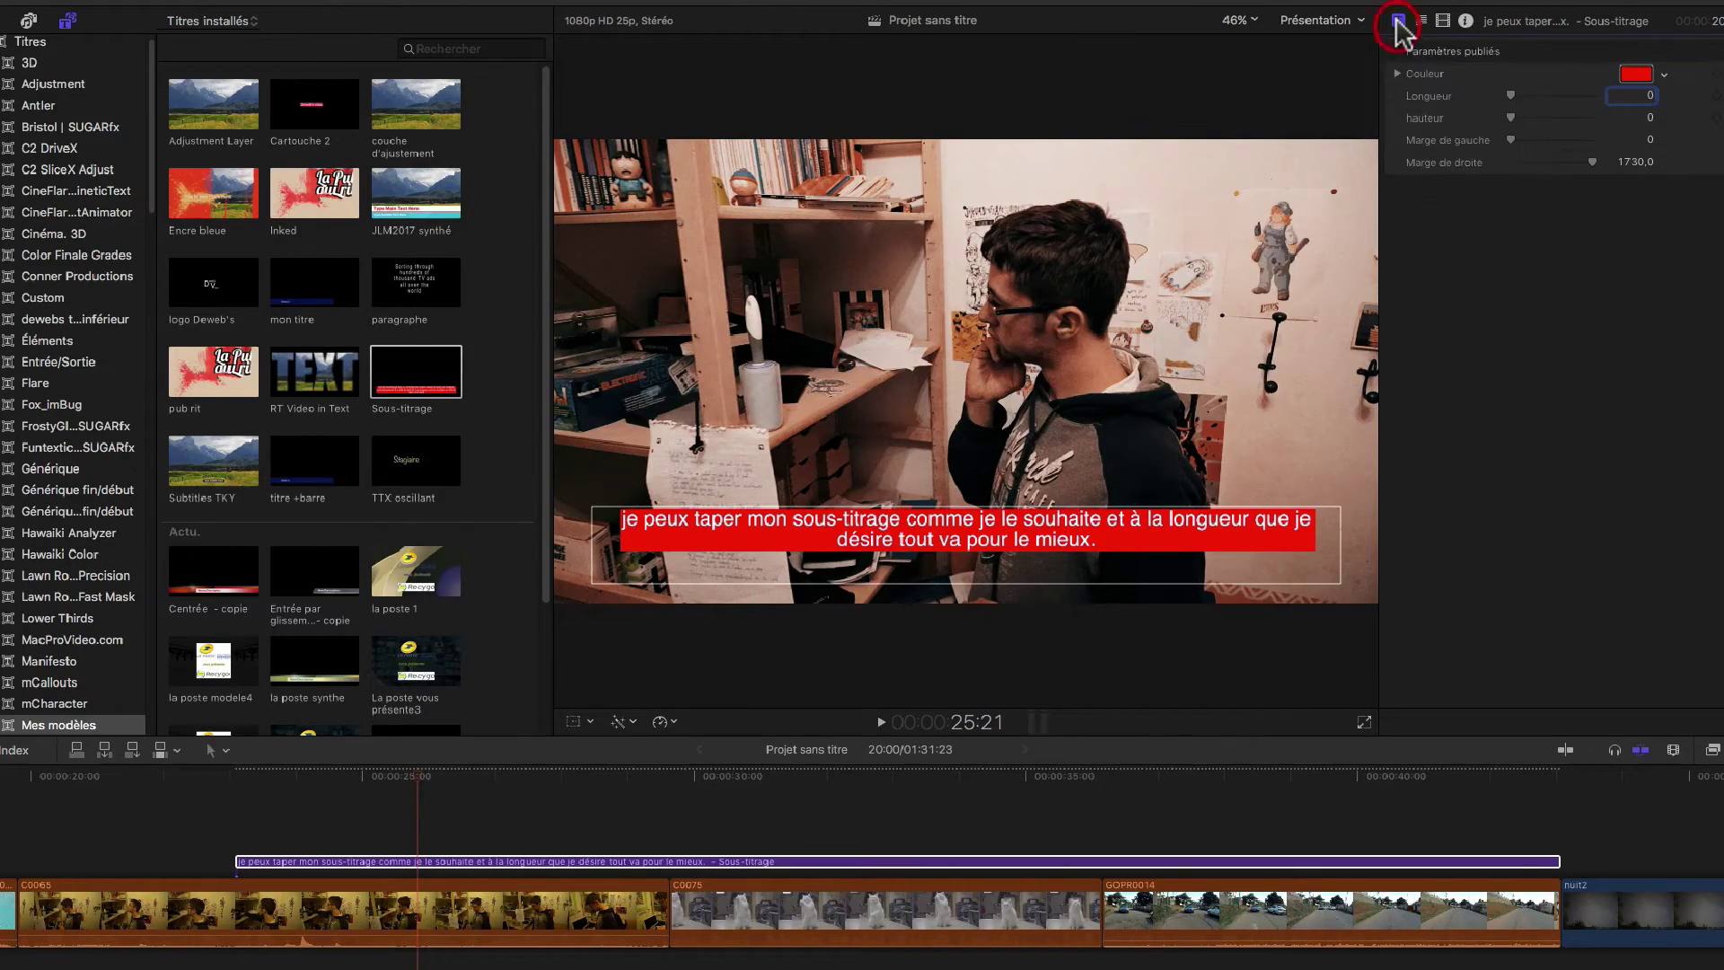
{"action": "left_click", "coordinate": [1645, 72]}
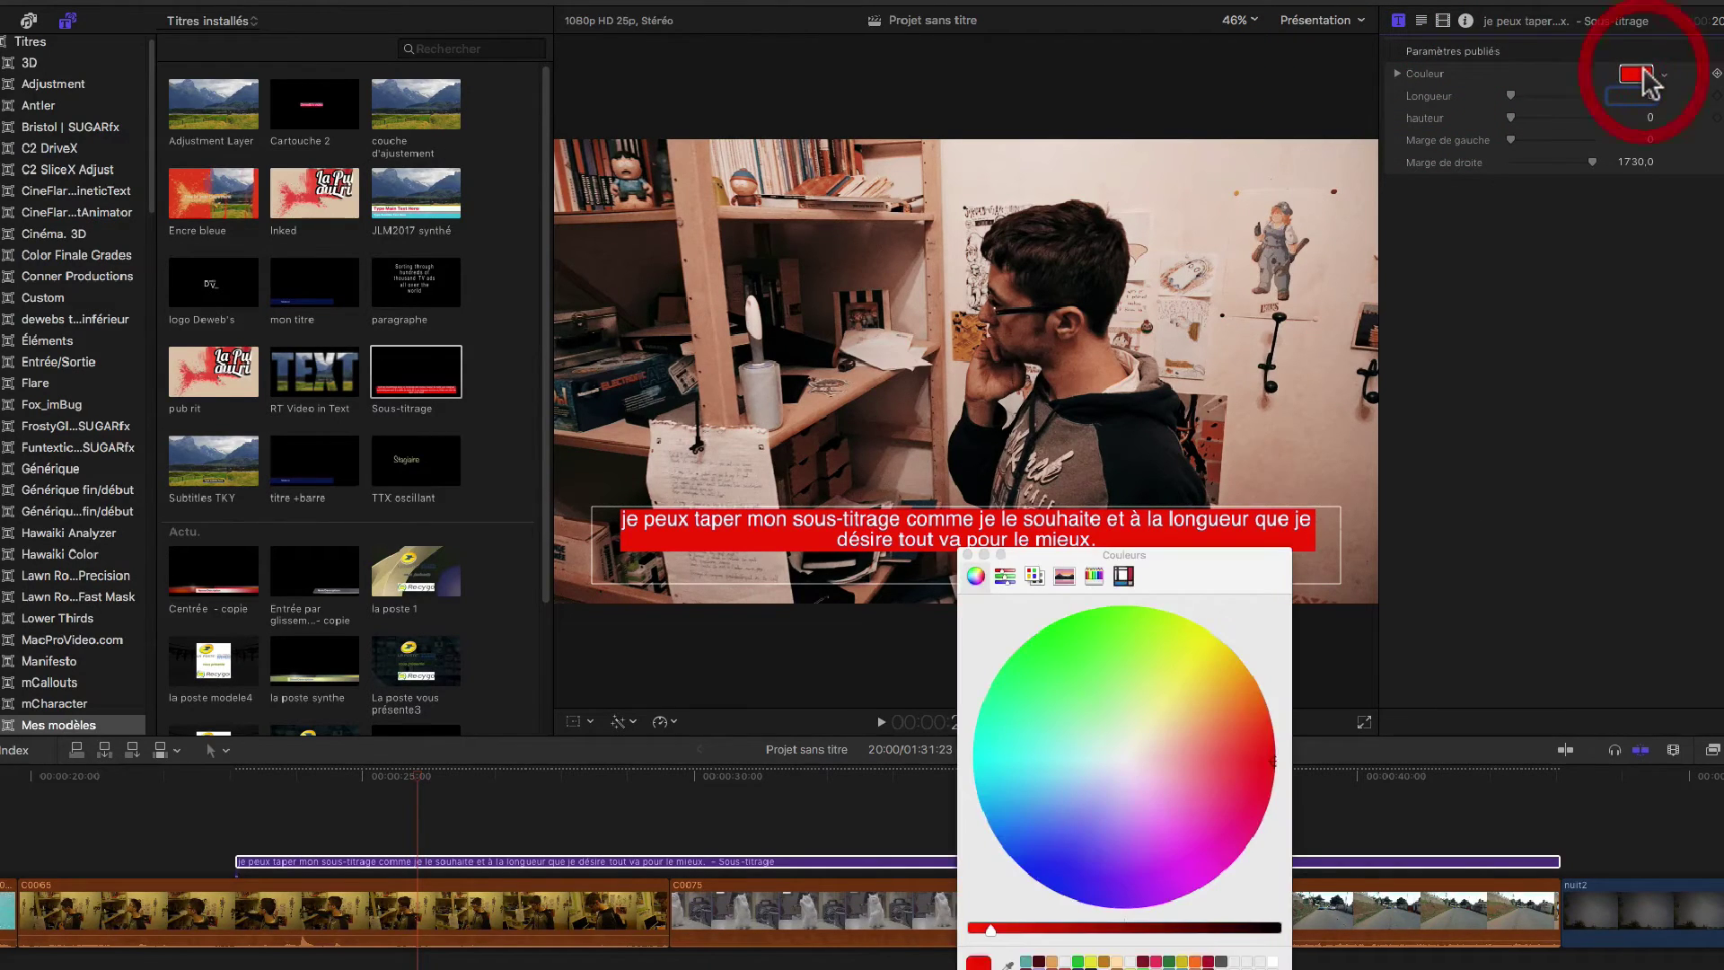
{"action": "left_click", "coordinate": [1272, 934]}
{"action": "left_click_drag", "start_coordinate": [1277, 939], "coordinate": [1307, 939]}
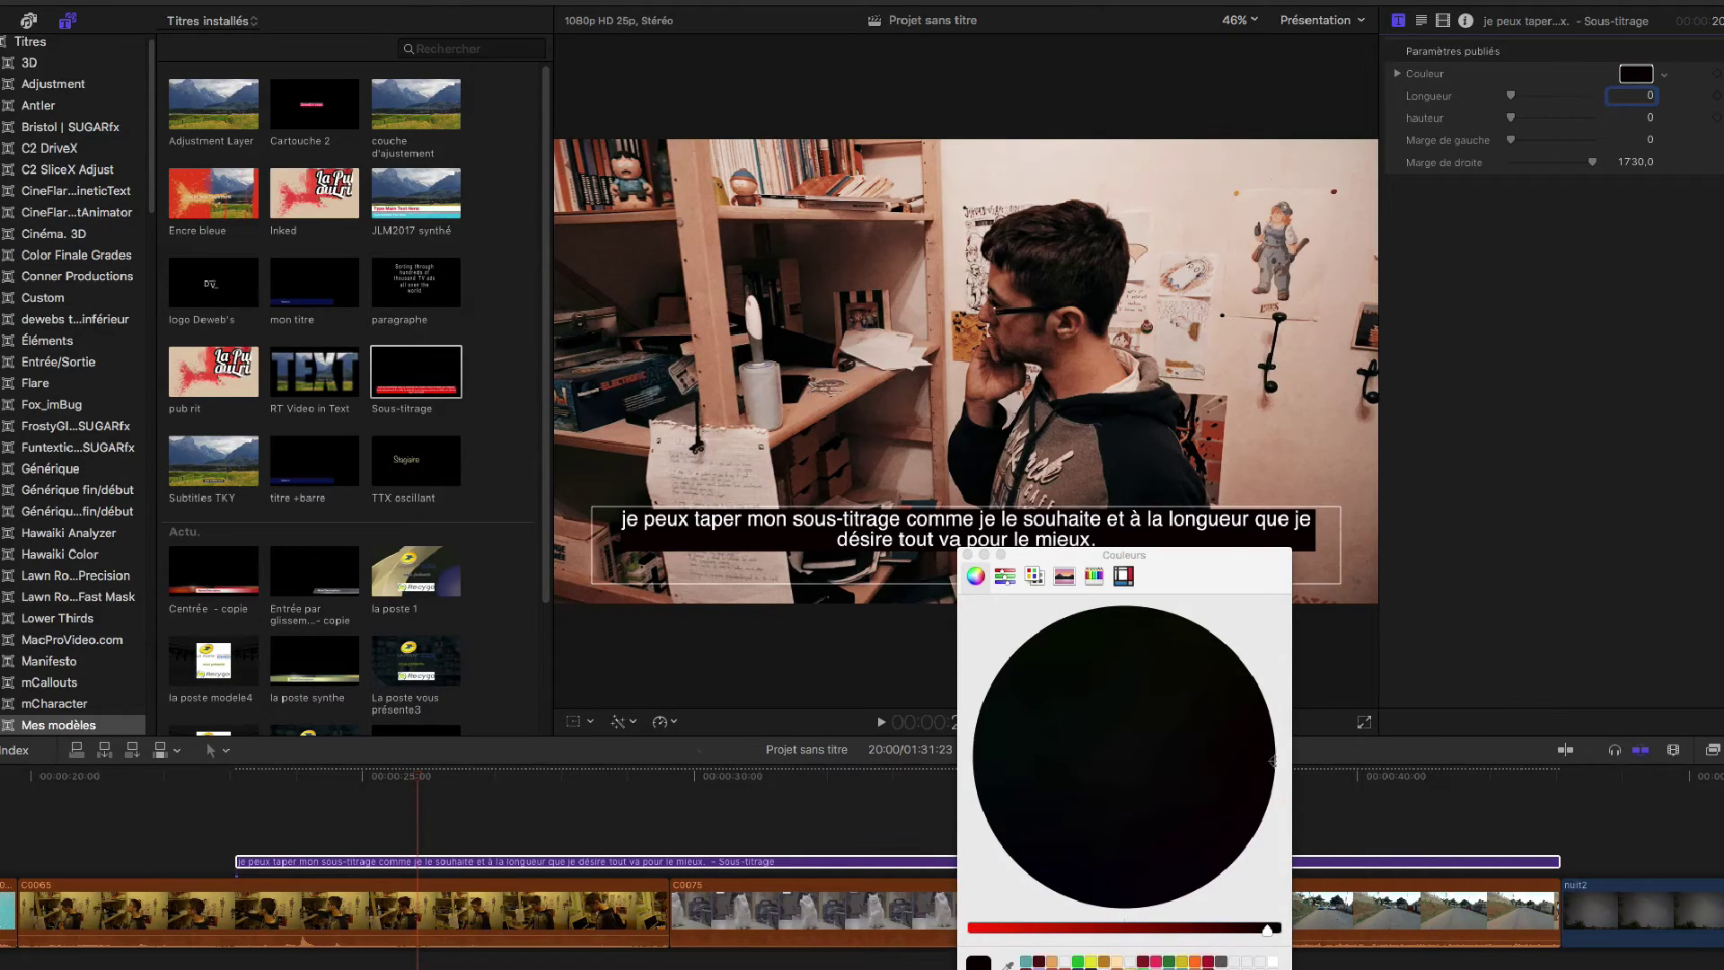
{"action": "left_click", "coordinate": [1091, 962]}
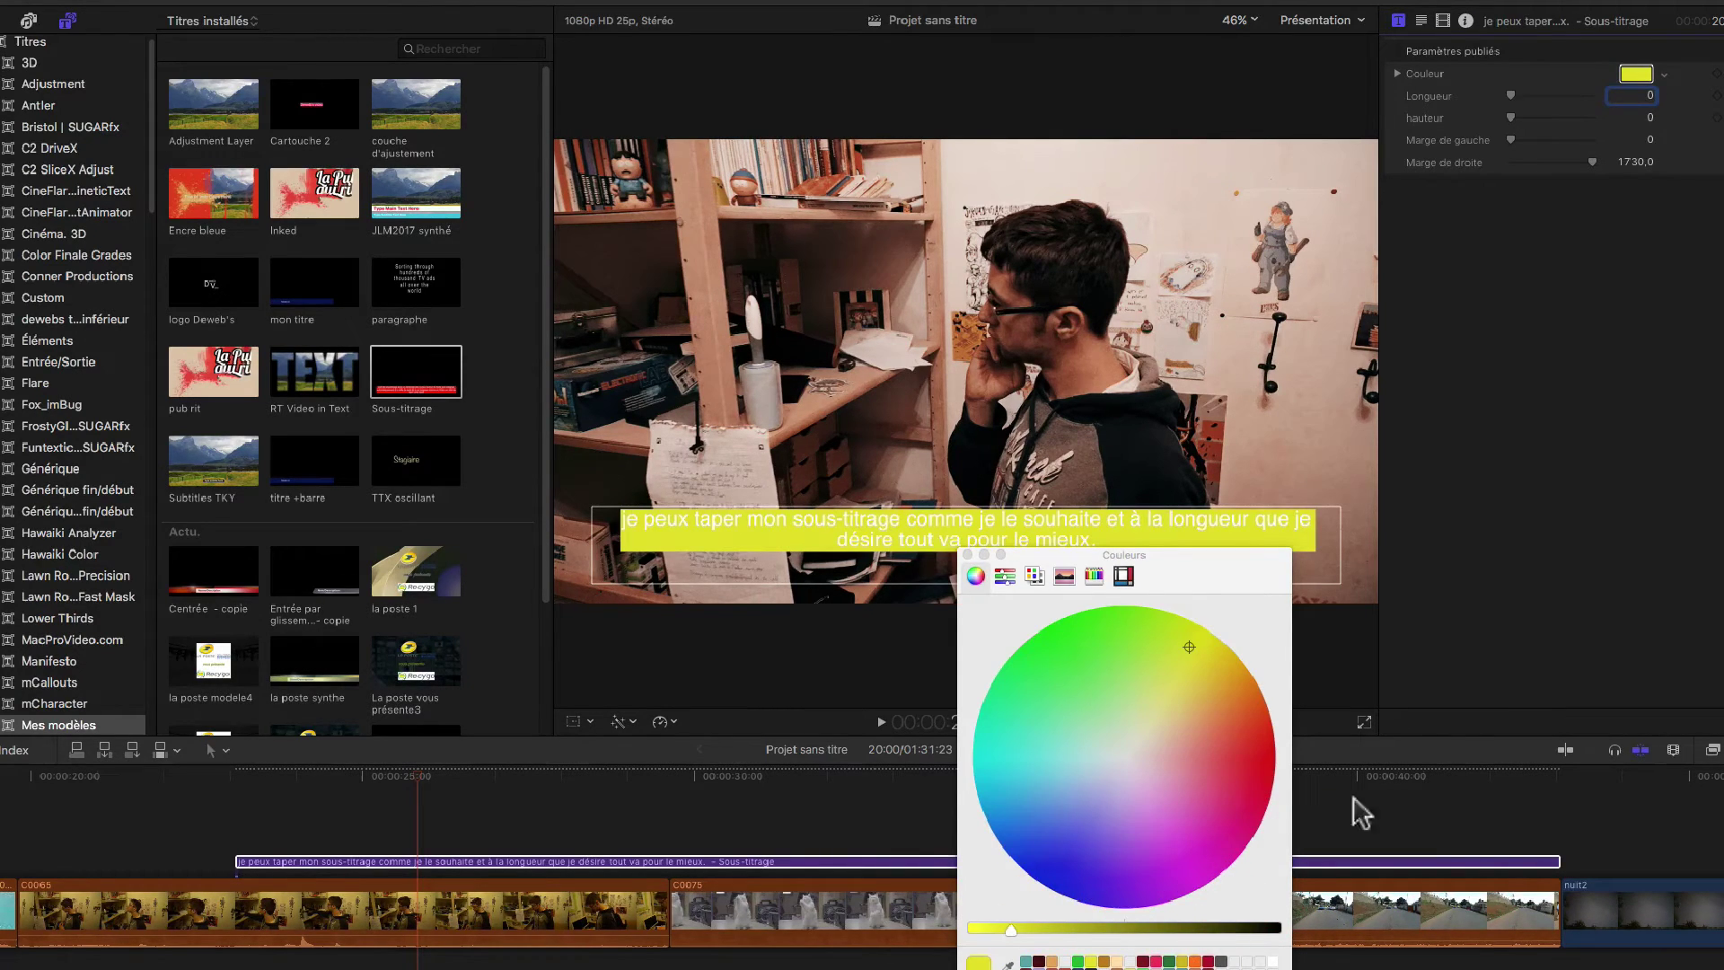
Set the subtitle text's face colour to near-black and close the colour picker.
{"action": "left_click", "coordinate": [1421, 21]}
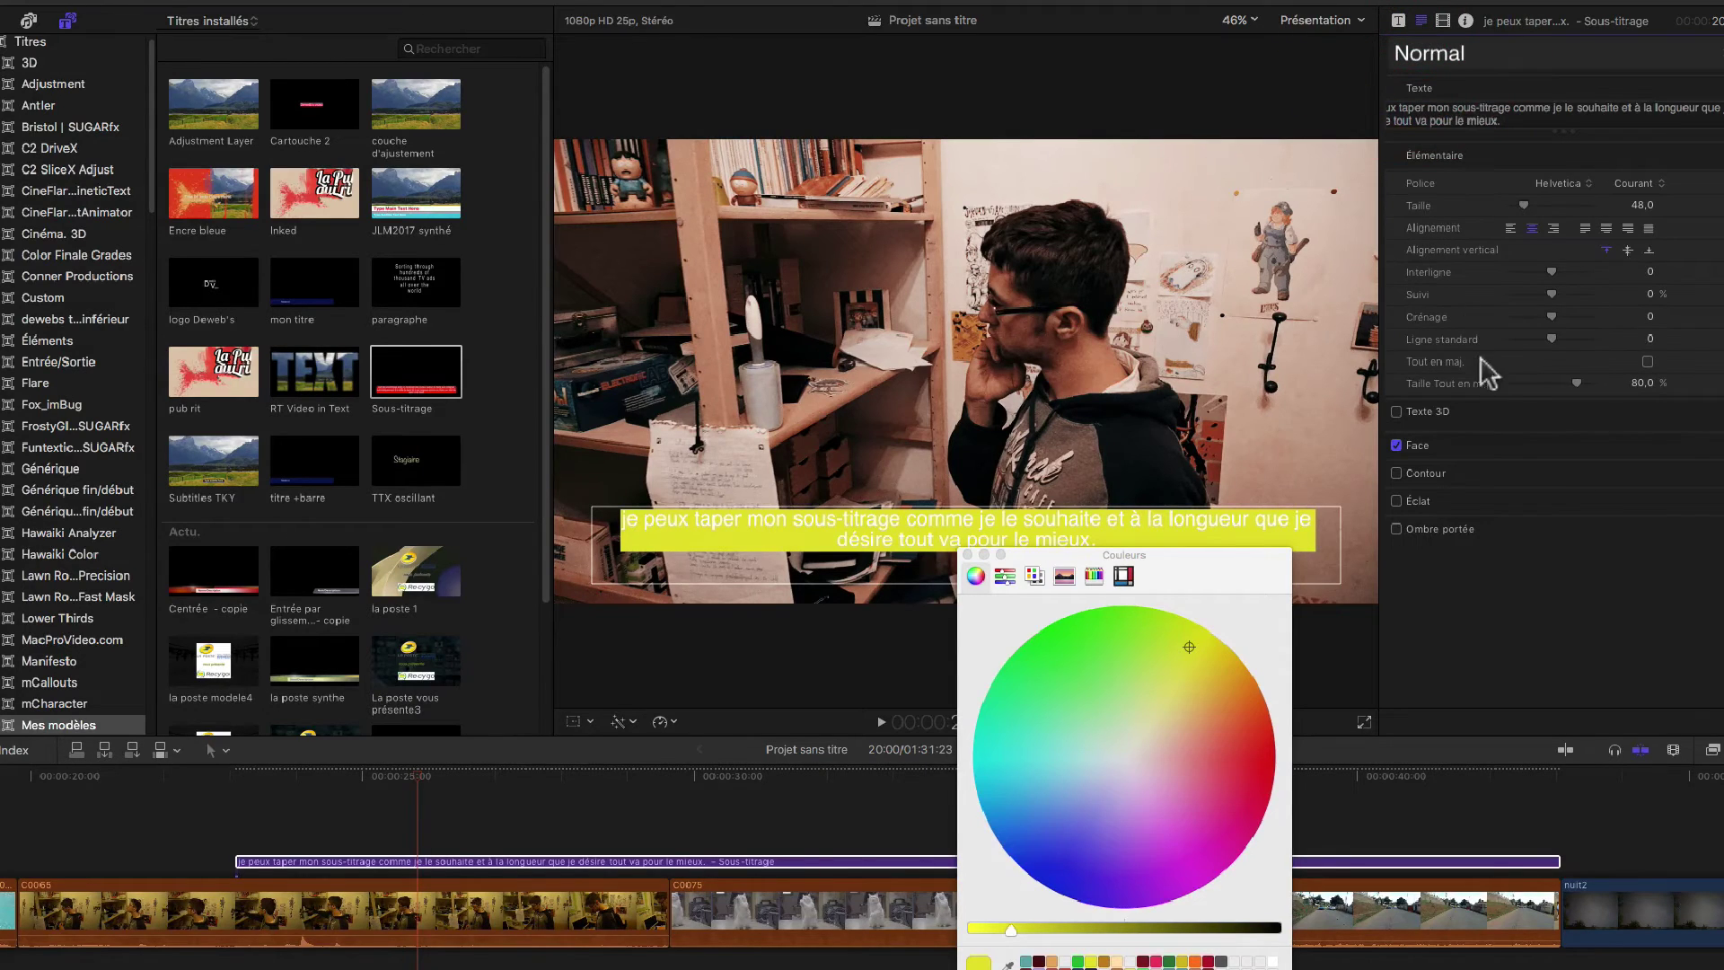
{"action": "left_click", "coordinate": [1703, 445]}
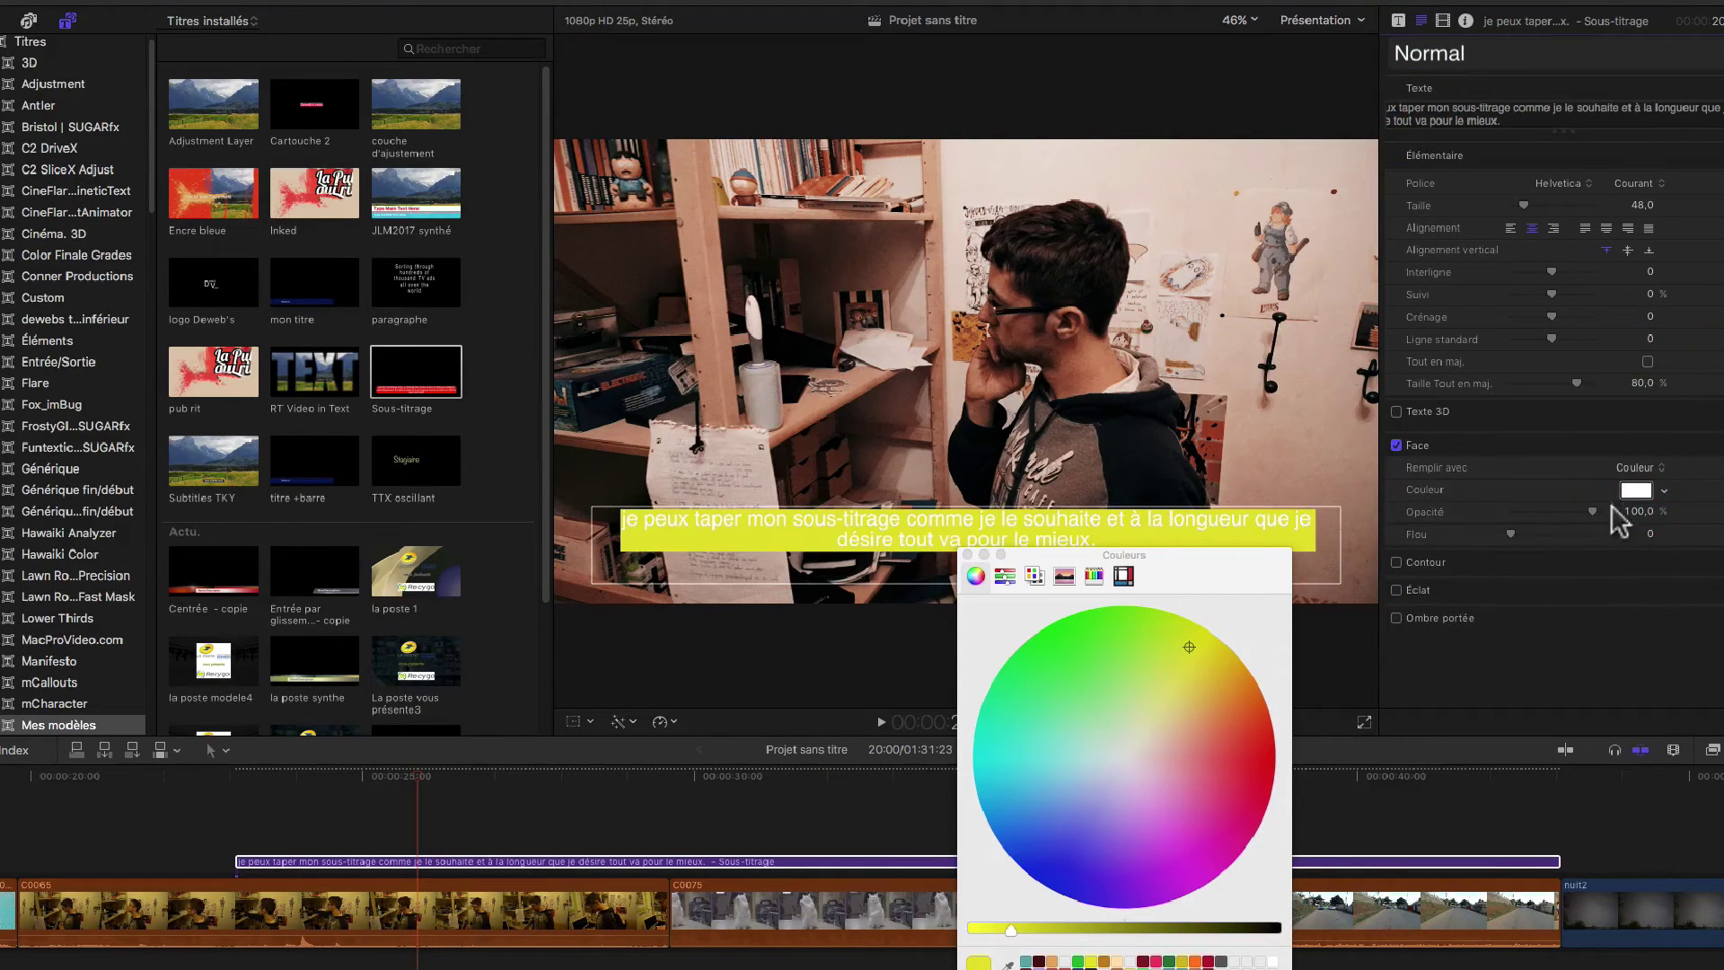
{"action": "left_click", "coordinate": [1665, 490]}
{"action": "left_click", "coordinate": [1658, 680]}
{"action": "left_click_drag", "start_coordinate": [1653, 666], "coordinate": [1693, 662]}
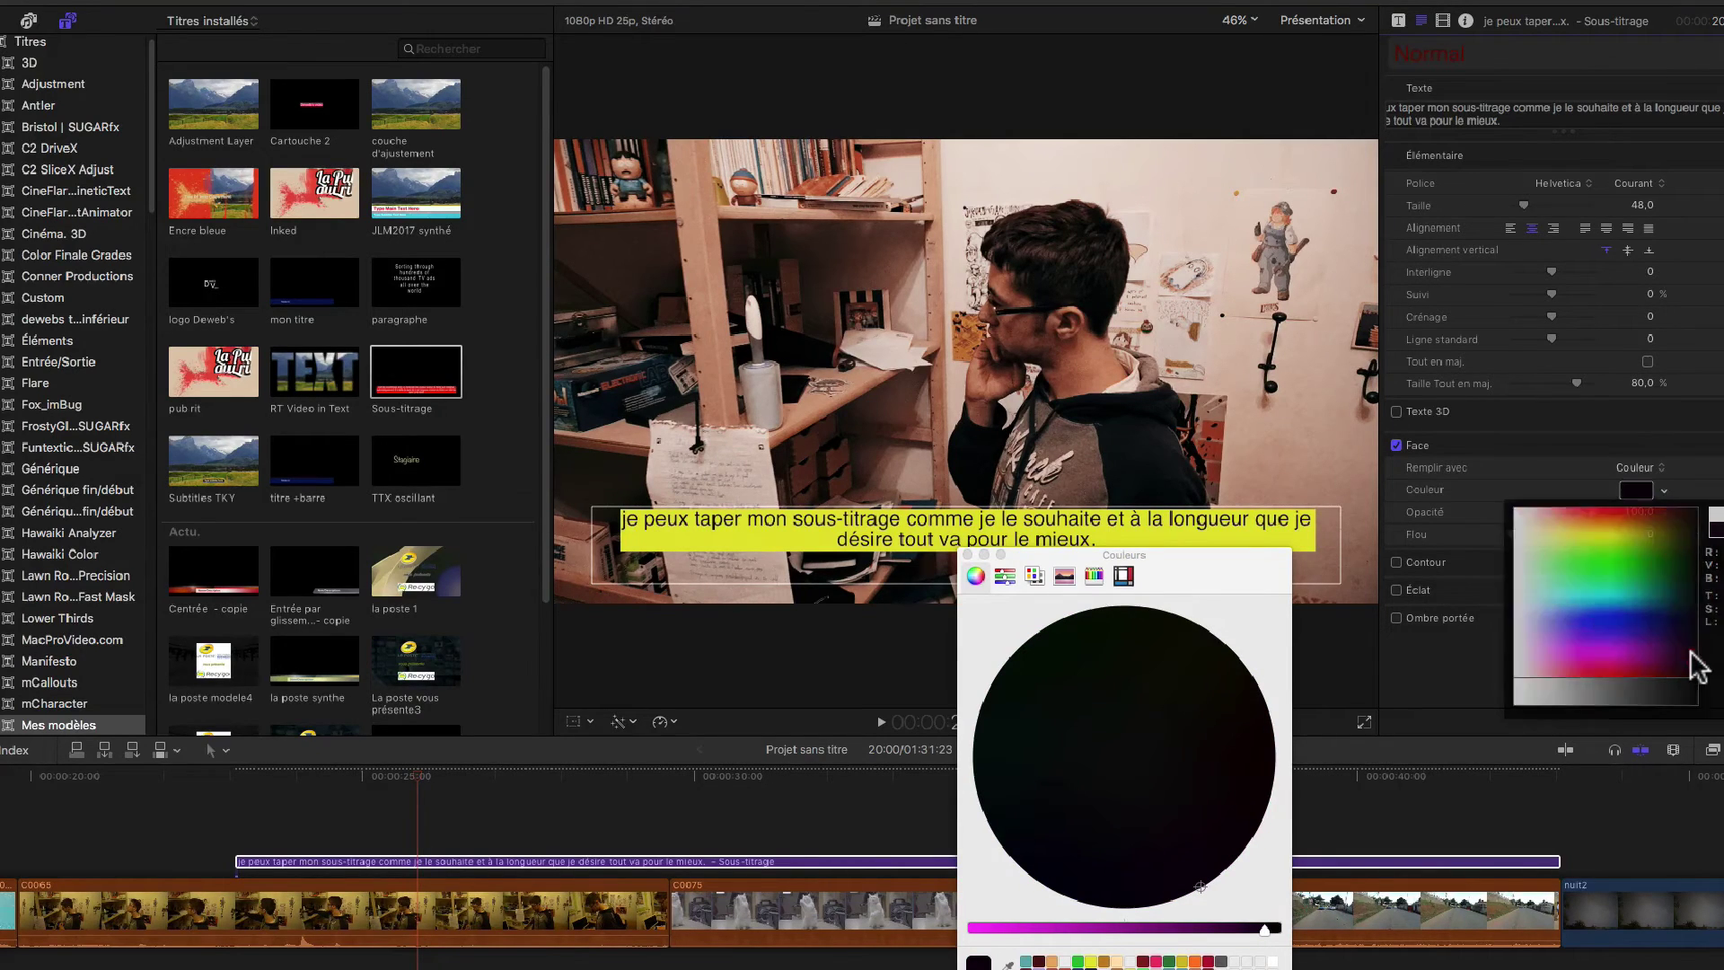
{"action": "left_click", "coordinate": [968, 555]}
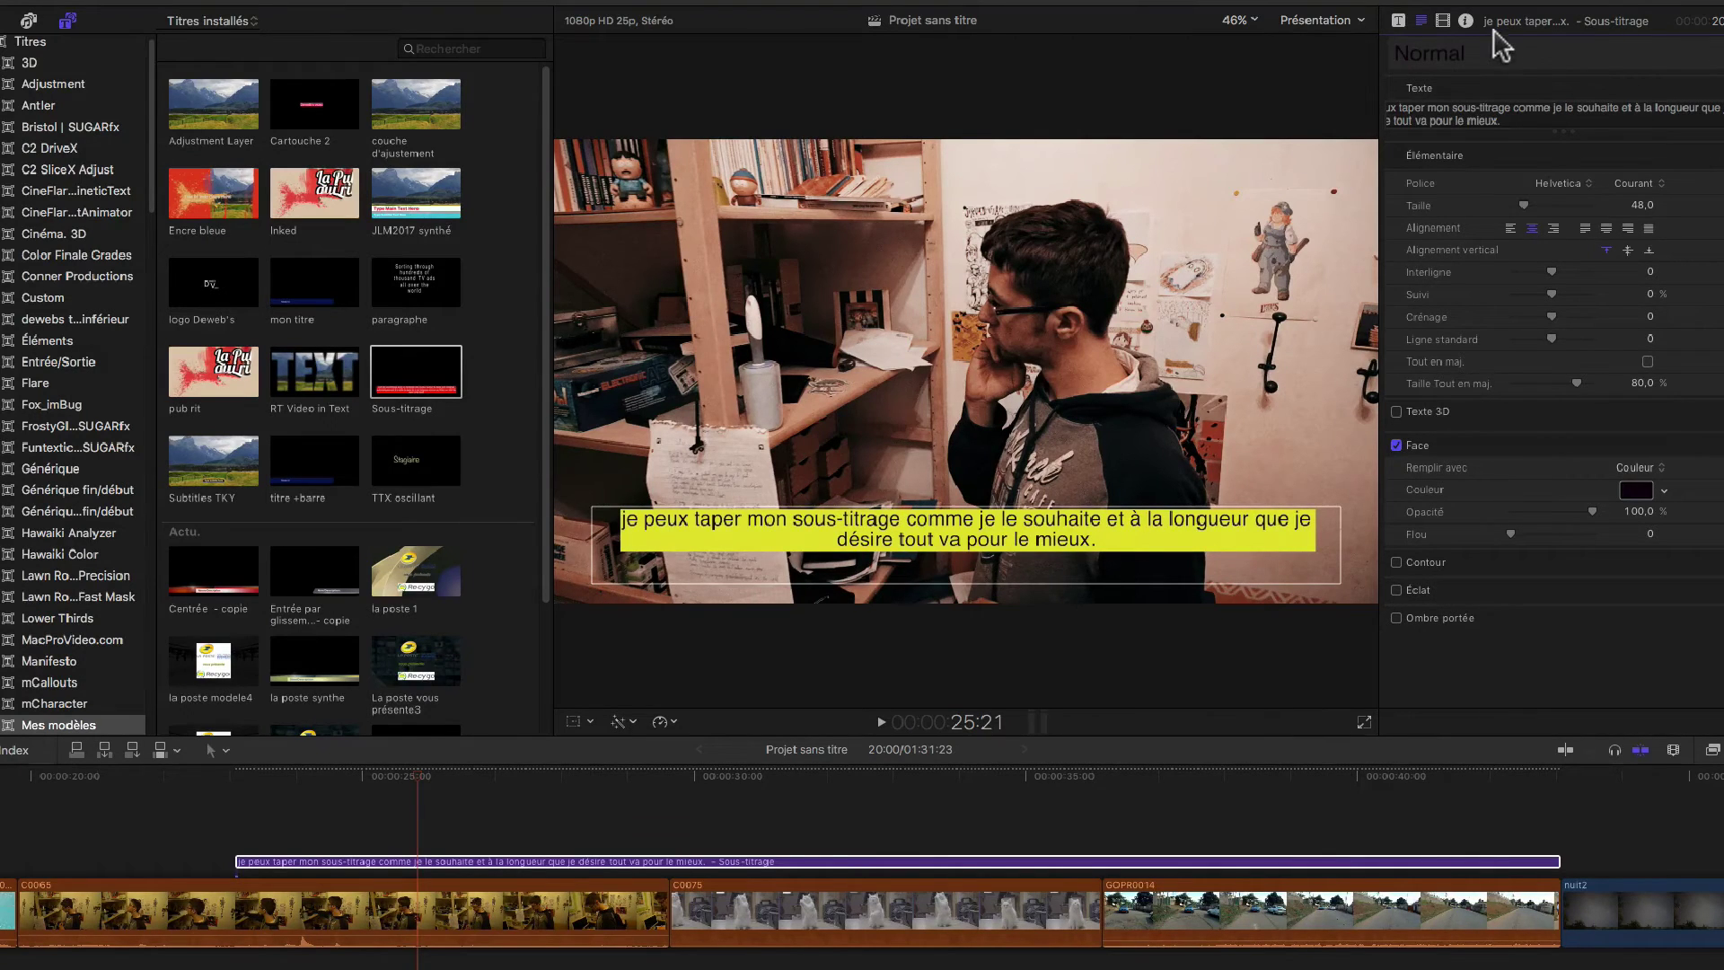
Scale the whole subtitle title to 105 % and set its text size to 49.
{"action": "left_click", "coordinate": [1442, 19]}
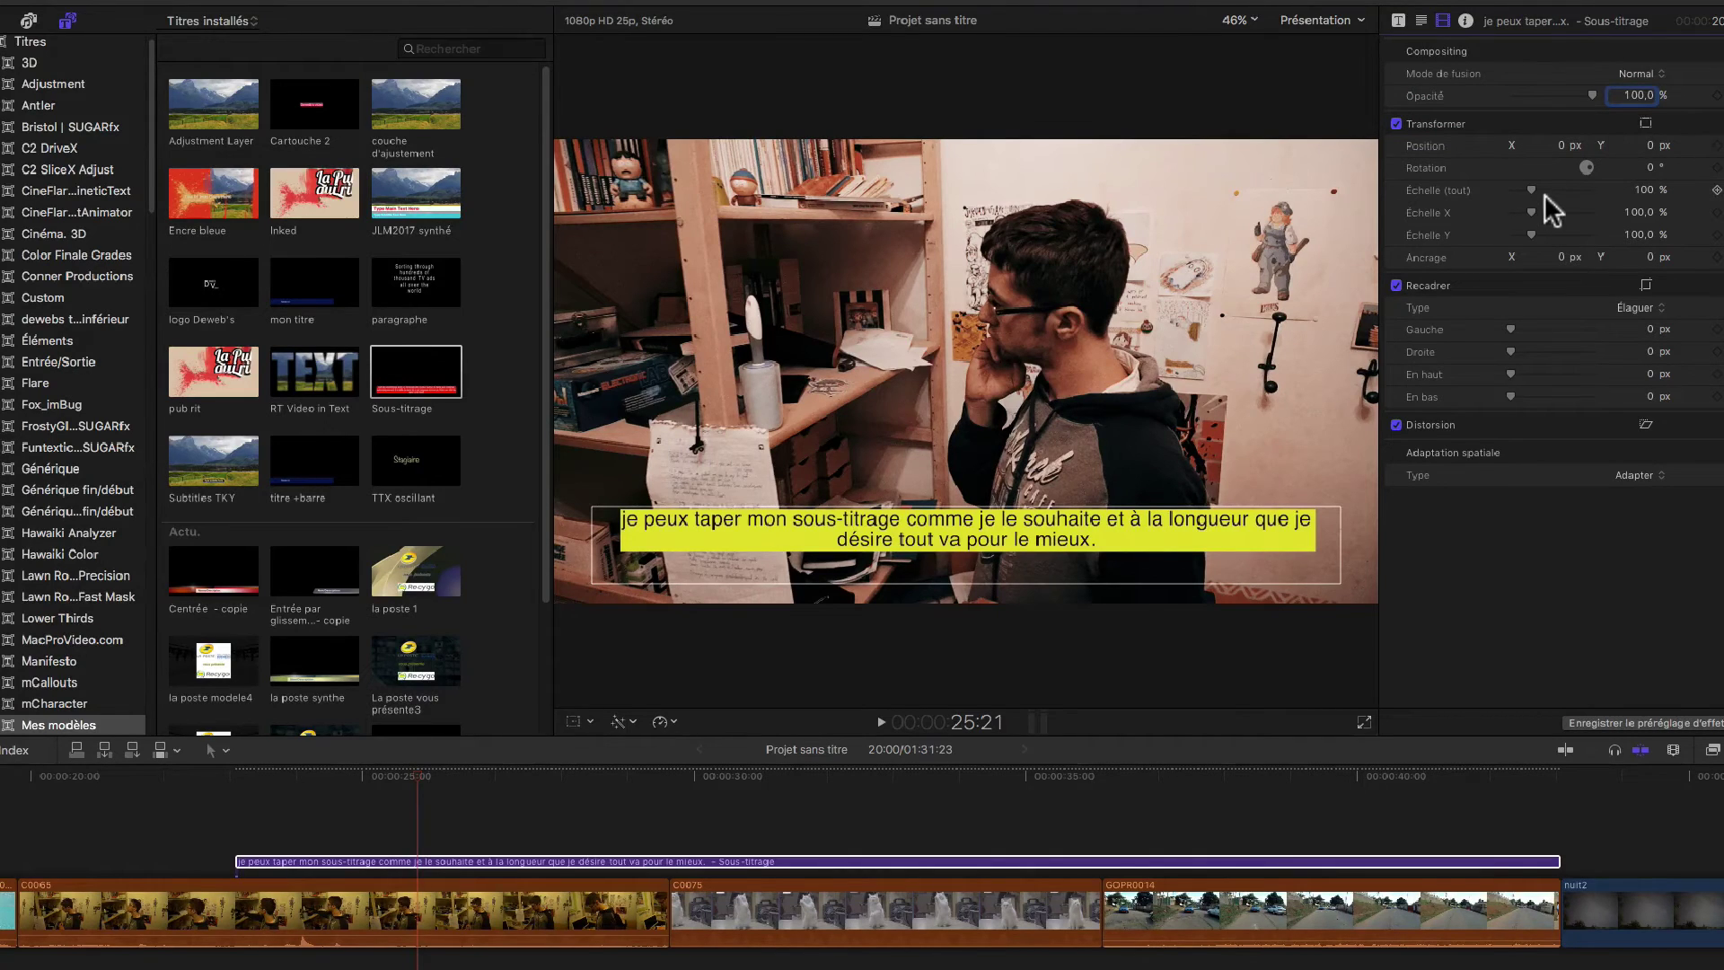
{"action": "left_click_drag", "start_coordinate": [1536, 189], "coordinate": [1533, 190]}
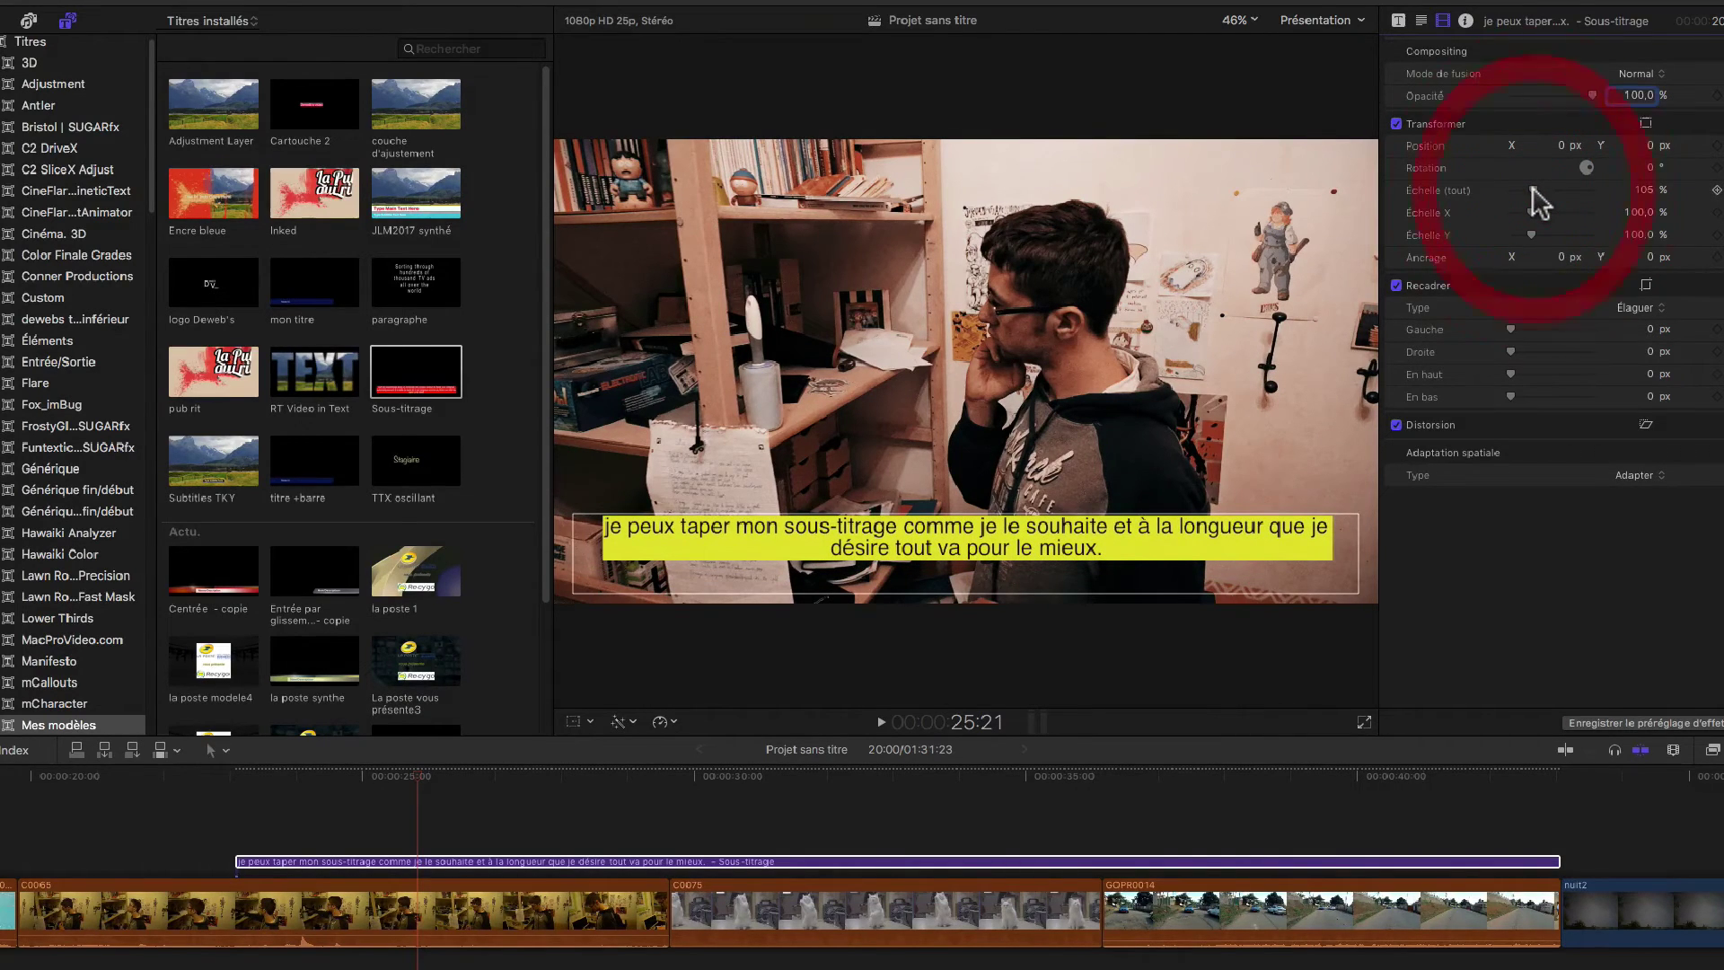
{"action": "left_click", "coordinate": [1422, 19]}
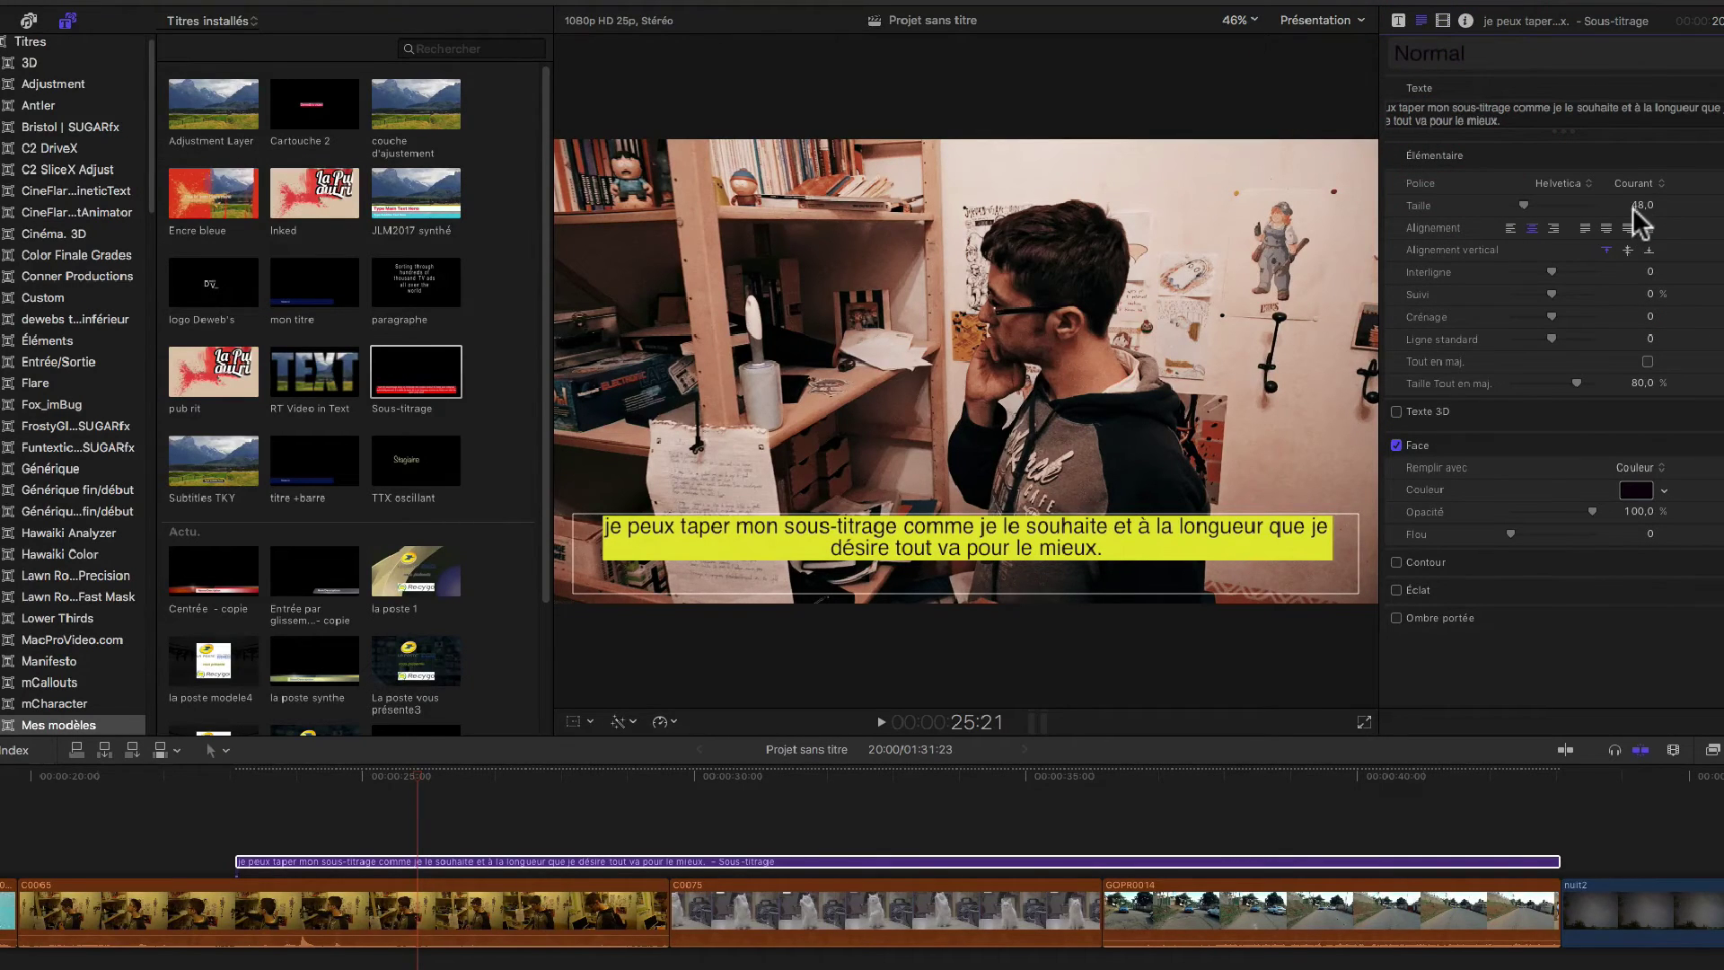
{"action": "type", "text": "48"}
{"action": "key", "text": "Return"}
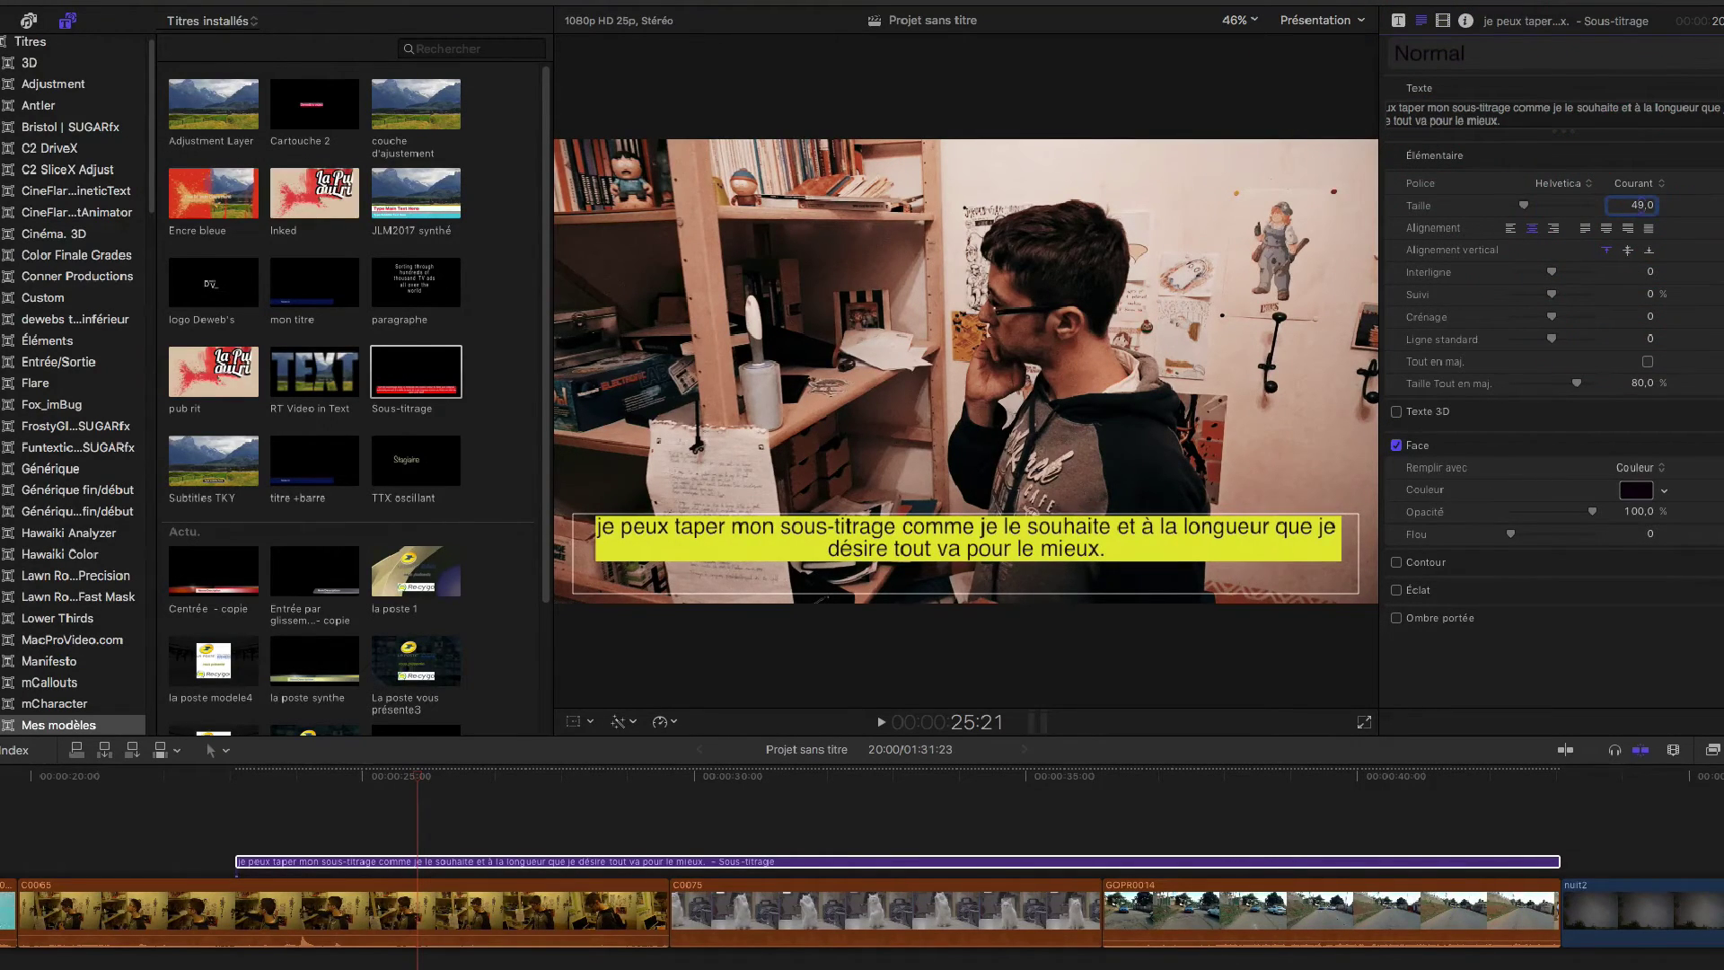
Set the subtitle text size to 62.
{"action": "key", "text": "Up"}
{"action": "key", "text": "Up"}
{"action": "key", "text": "Up"}
{"action": "key", "text": "Up"}
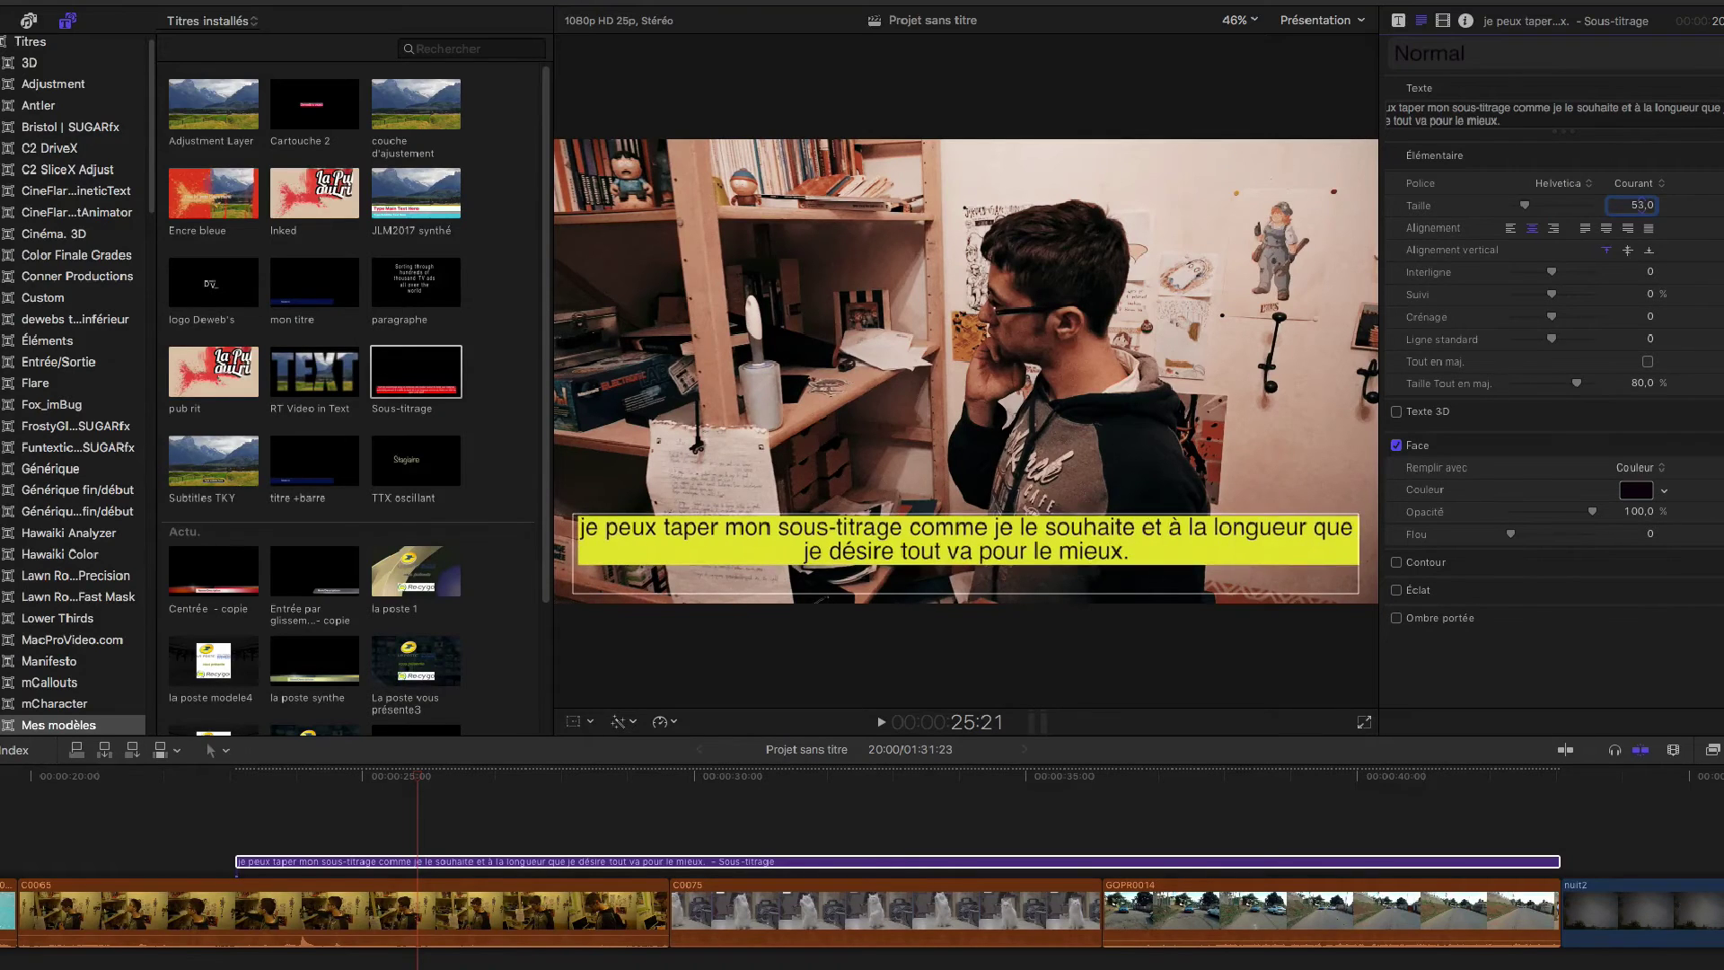
{"action": "key", "text": "Up"}
{"action": "key", "text": "Up"}
{"action": "key", "text": "Up"}
{"action": "key", "text": "Up"}
{"action": "key", "text": "Up"}
{"action": "key", "text": "Up"}
{"action": "key", "text": "Up"}
{"action": "key", "text": "Up"}
{"action": "key", "text": "Up"}
{"action": "key", "text": "Up"}
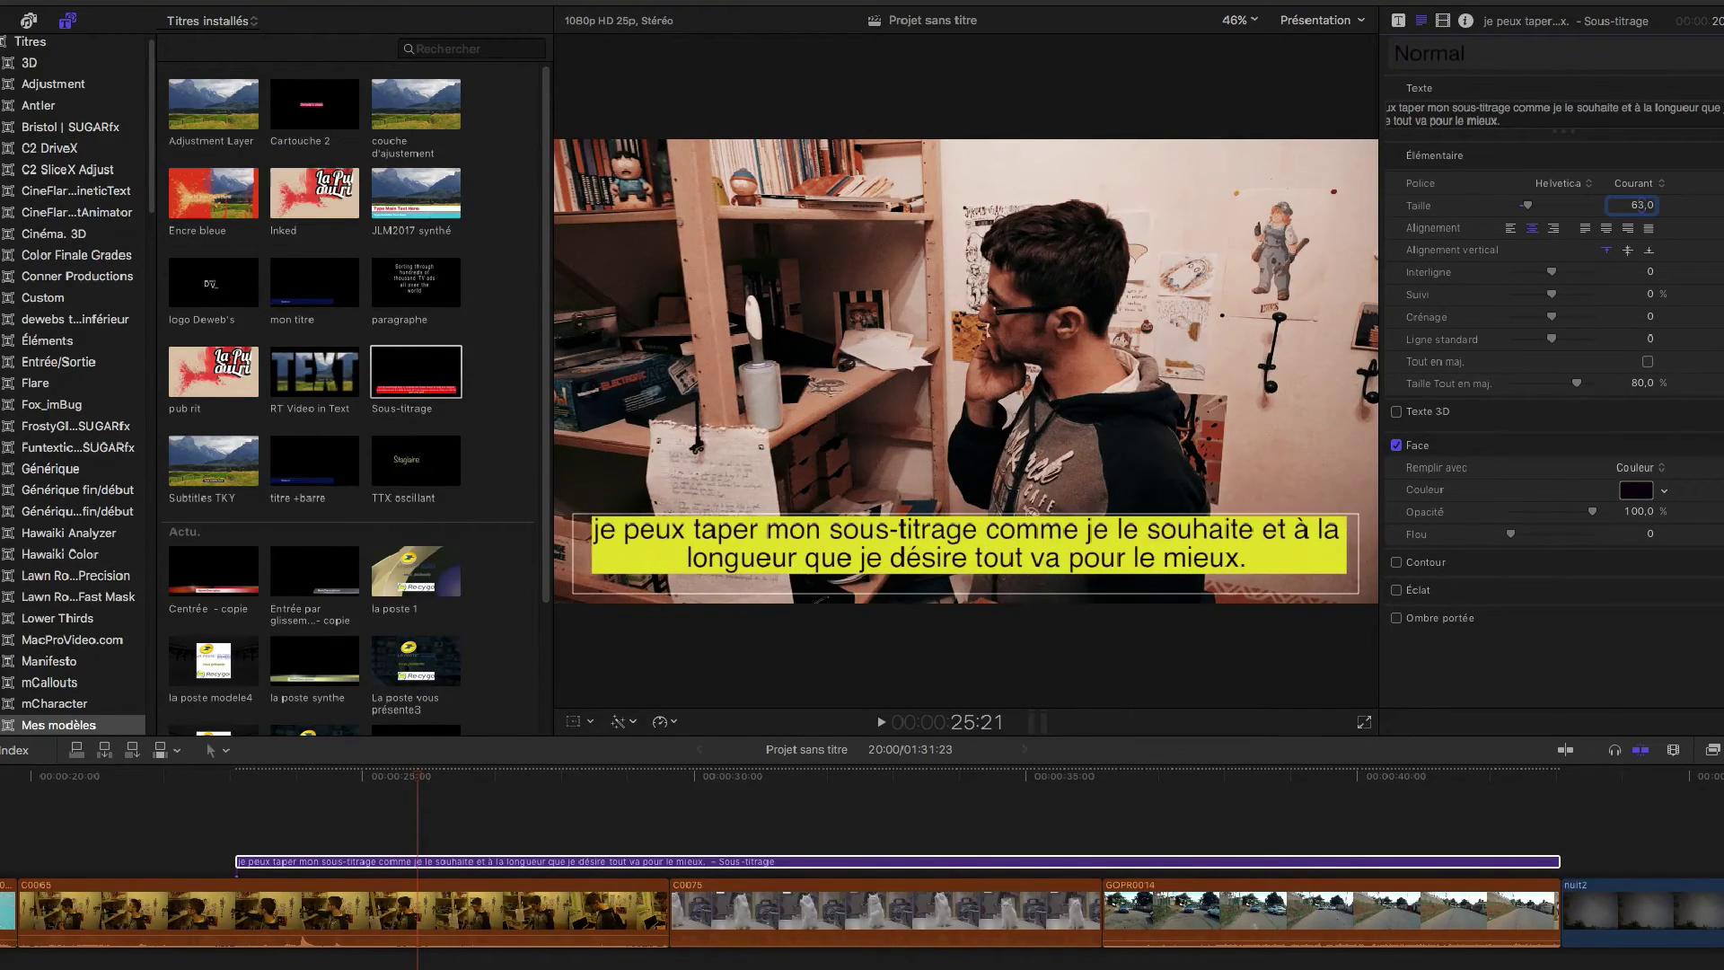
{"action": "key", "text": "Down"}
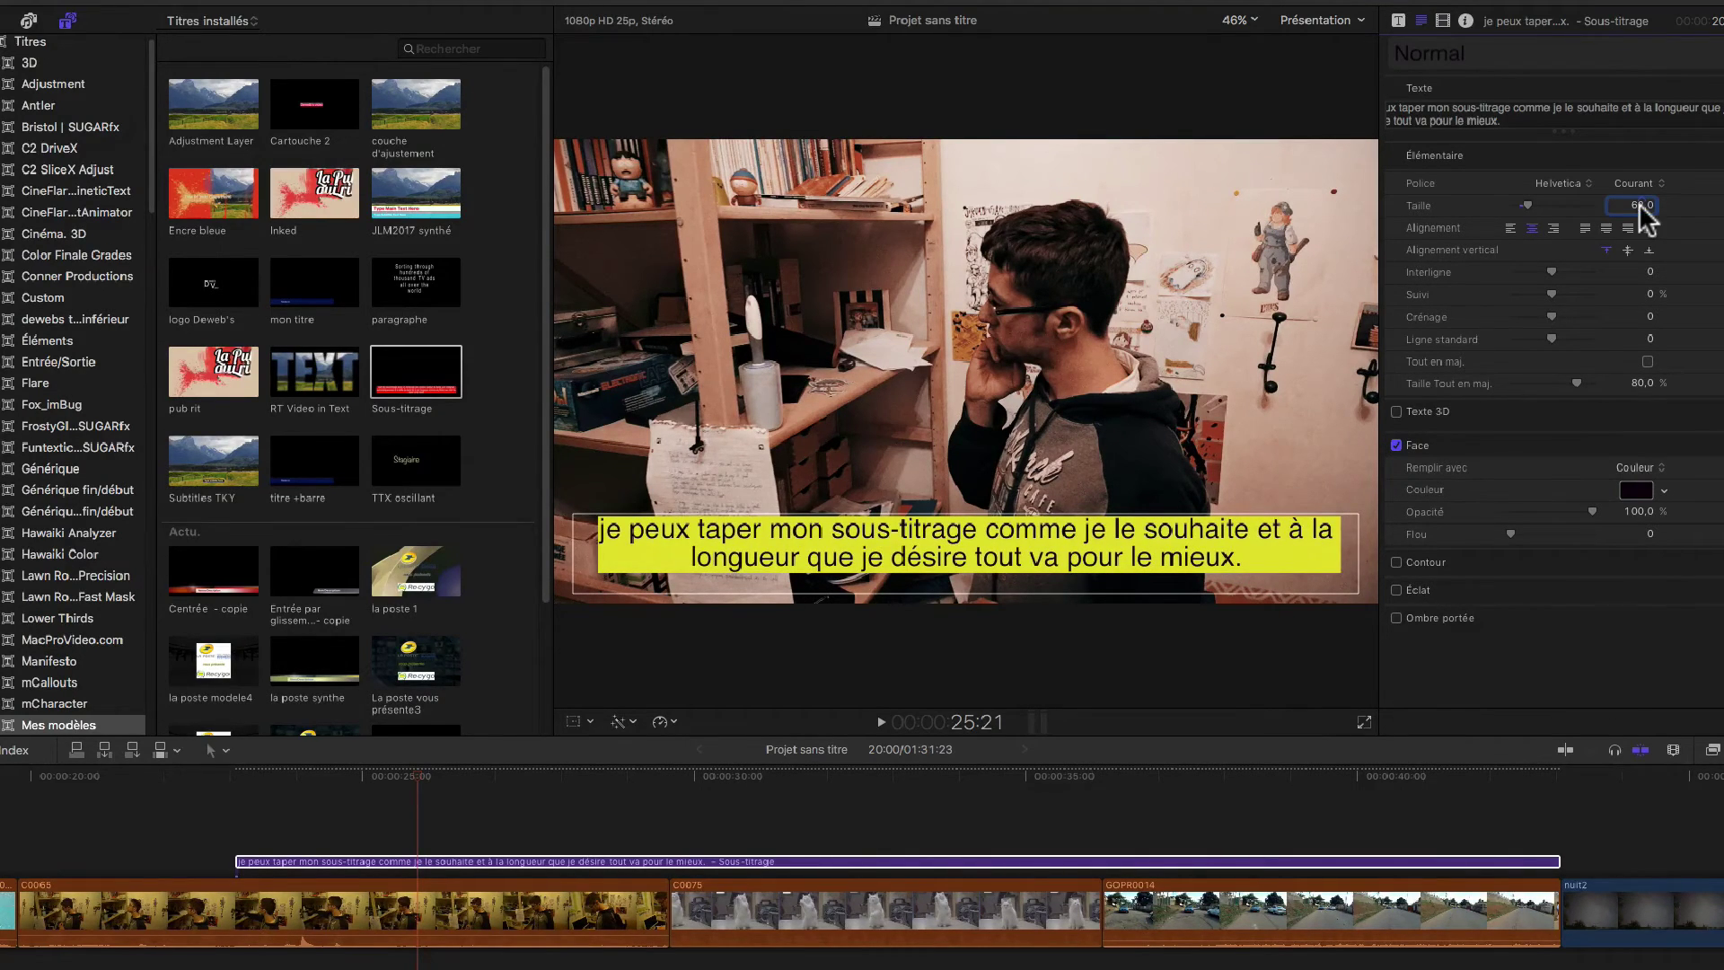
Replace the title text's final full stop with ", essayons de voir si je peux faire trois lignes oui, dirait-on !".
{"action": "left_click", "coordinate": [1405, 34]}
{"action": "left_click", "coordinate": [1533, 122]}
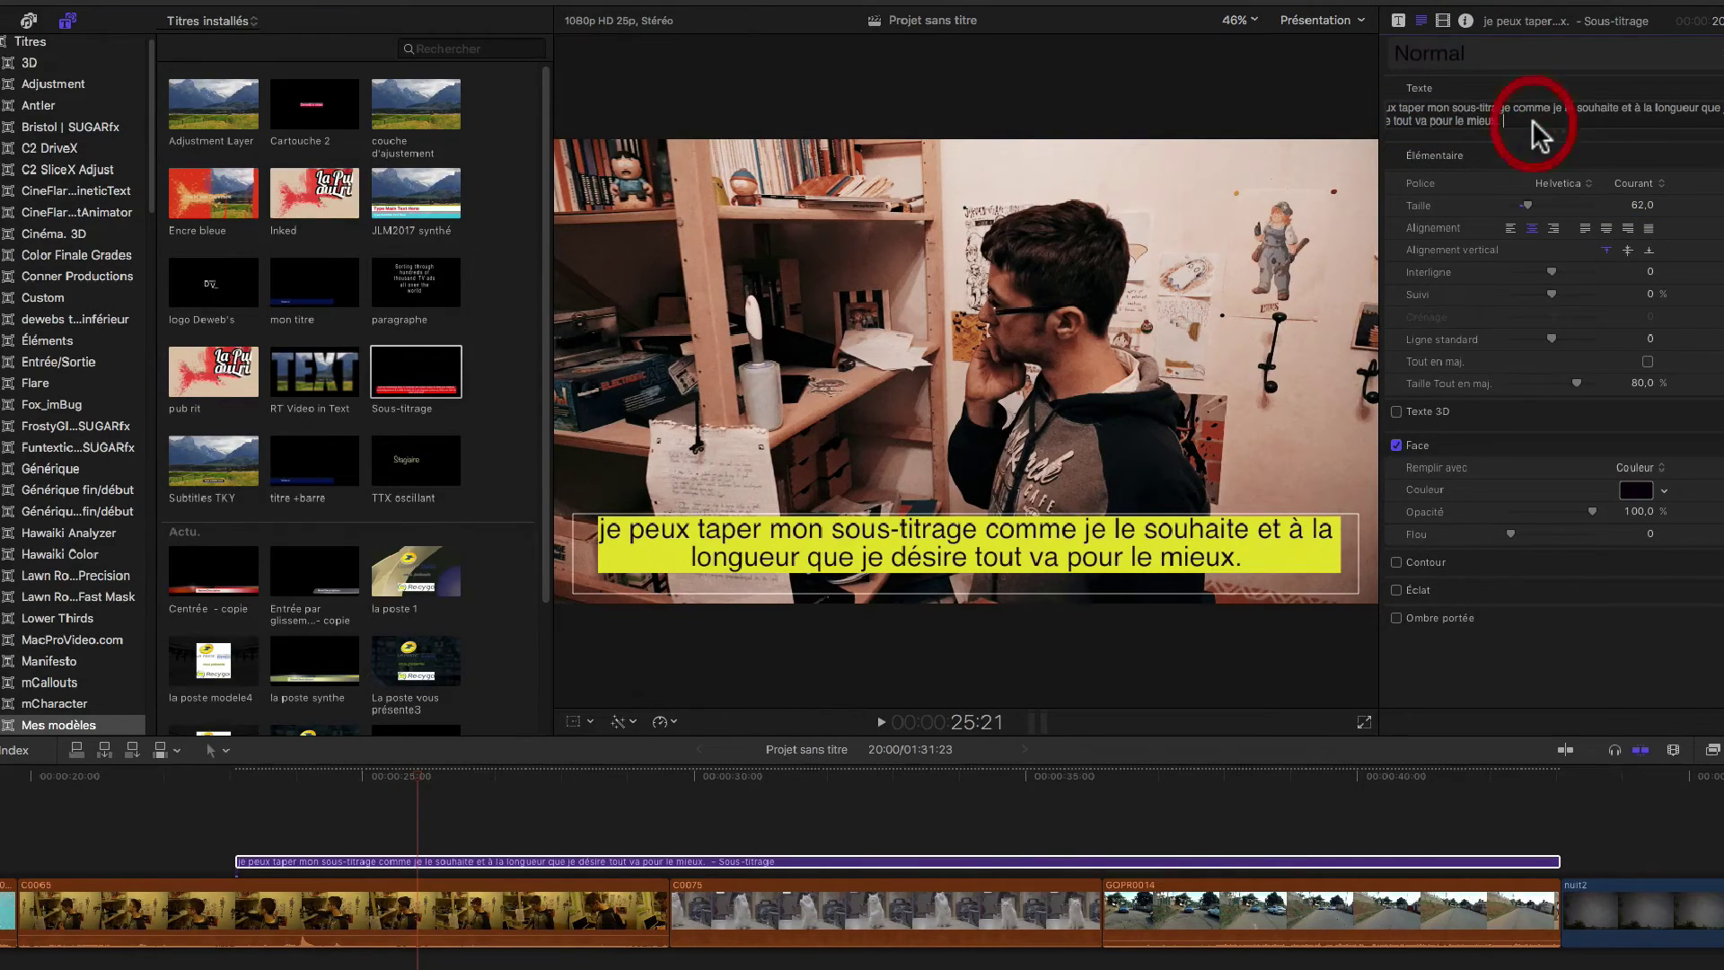
{"action": "key", "text": "BackSpace"}
{"action": "key", "text": "BackSpace"}
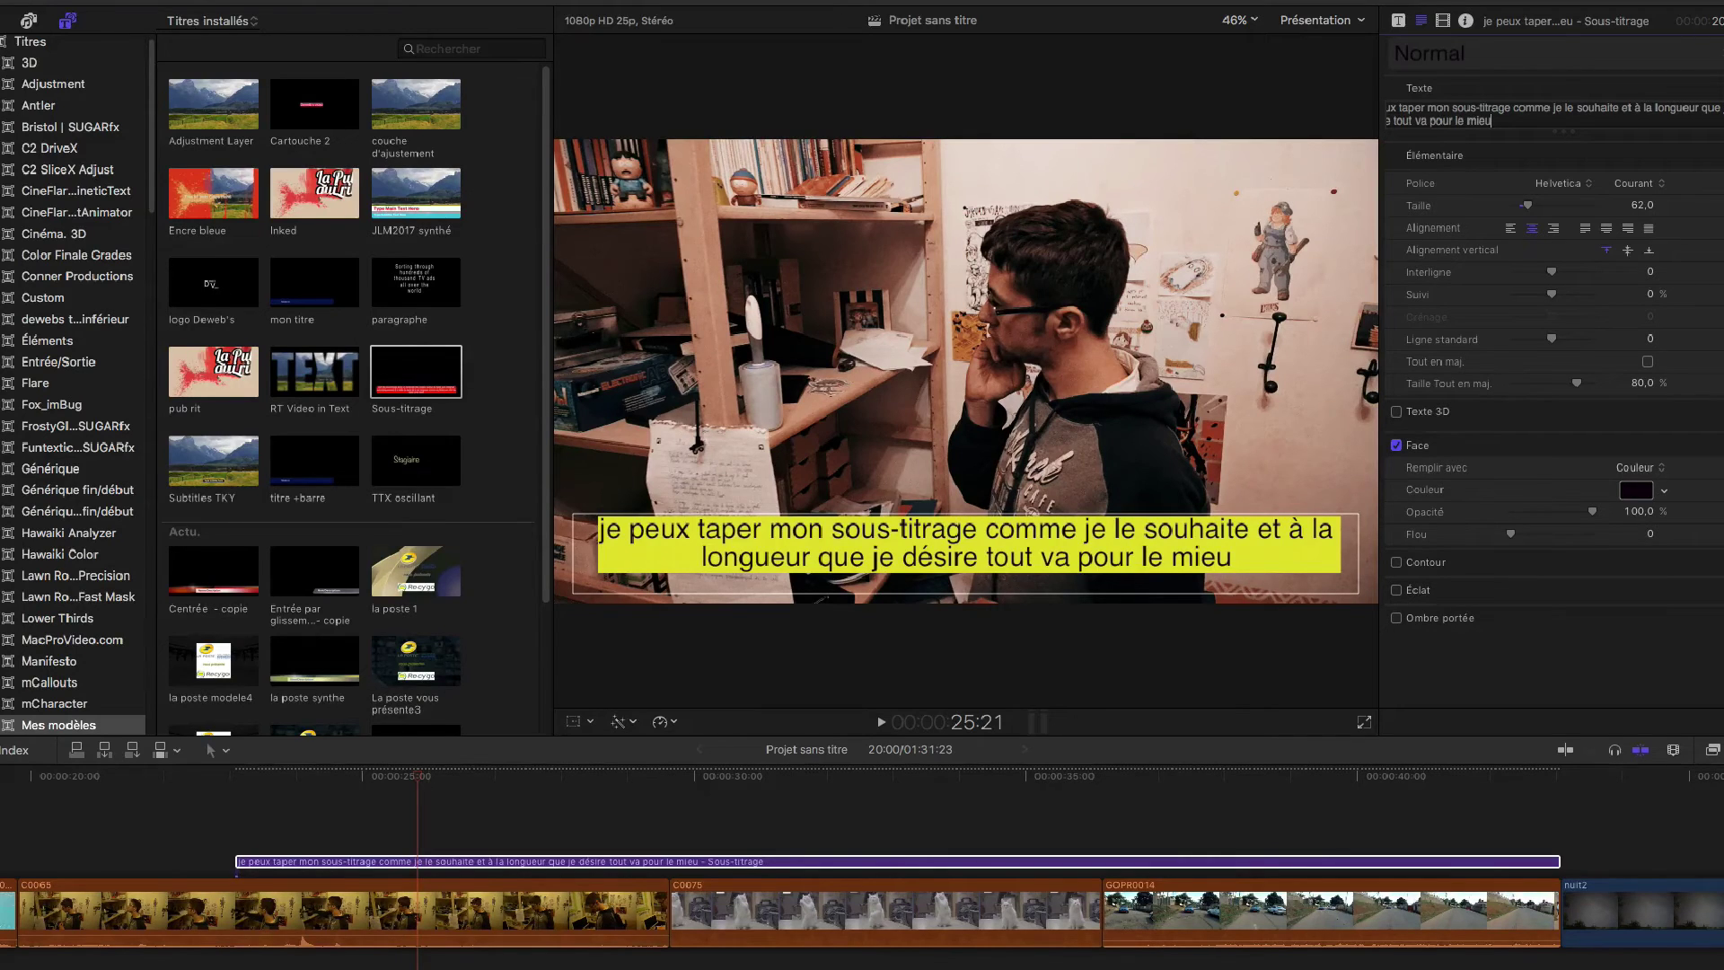
{"action": "type", "text": "x, essay"}
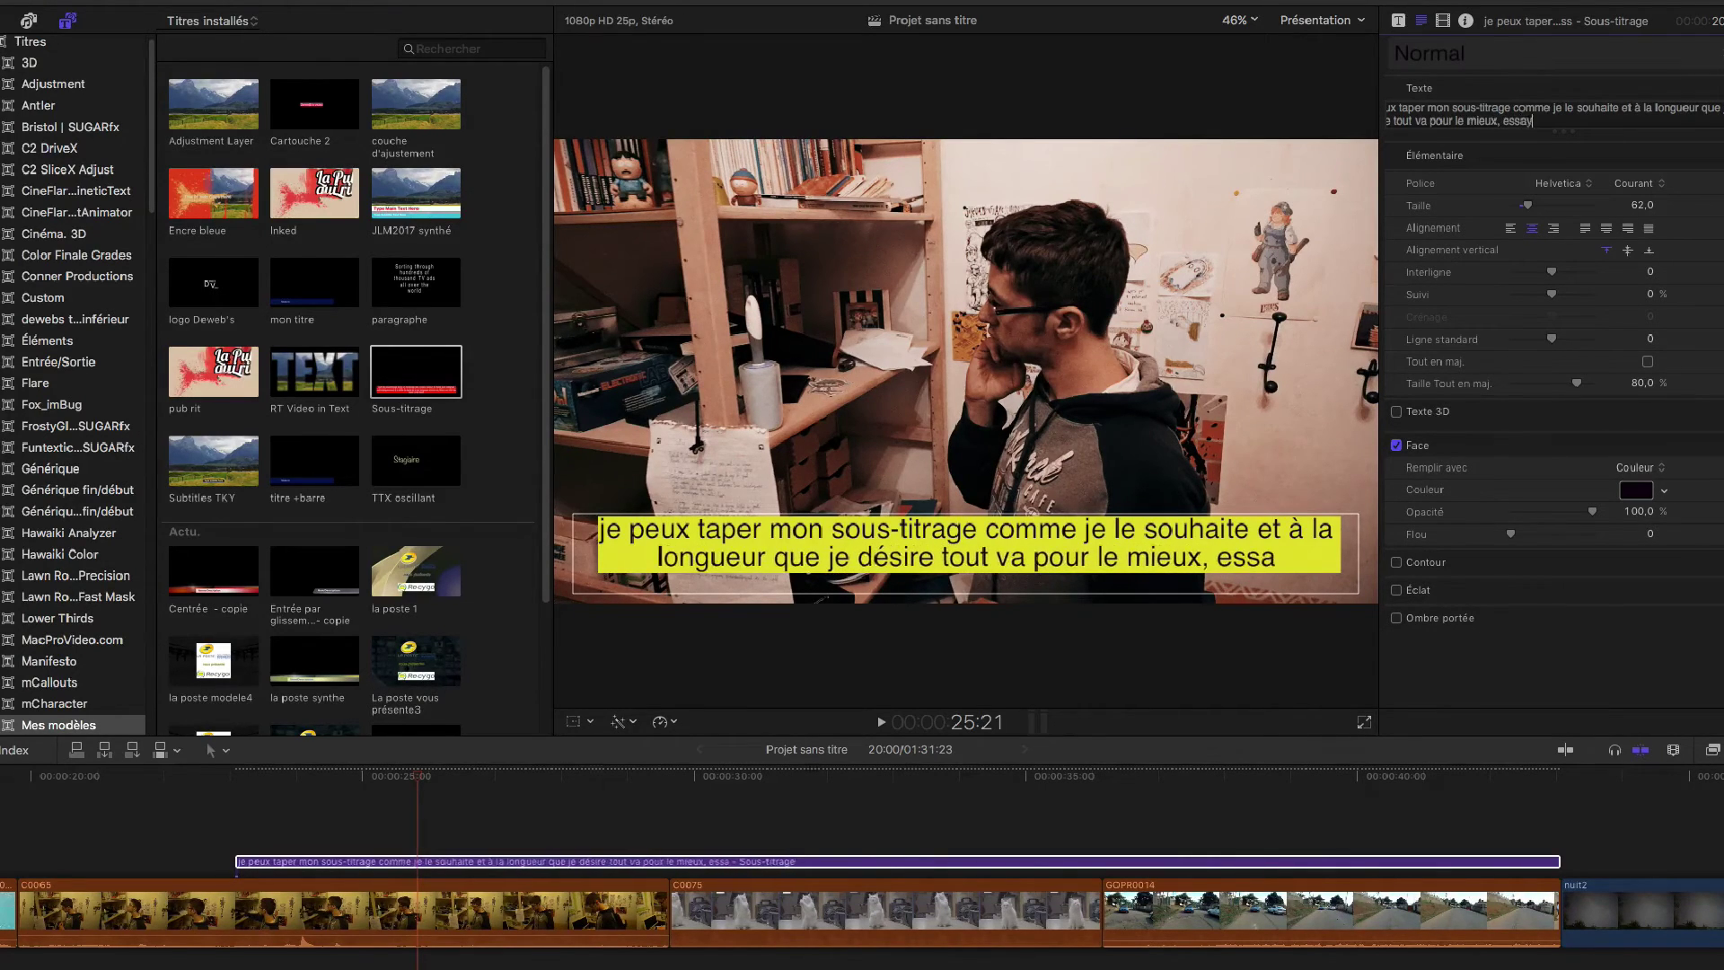
{"action": "type", "text": "ons de voir si"}
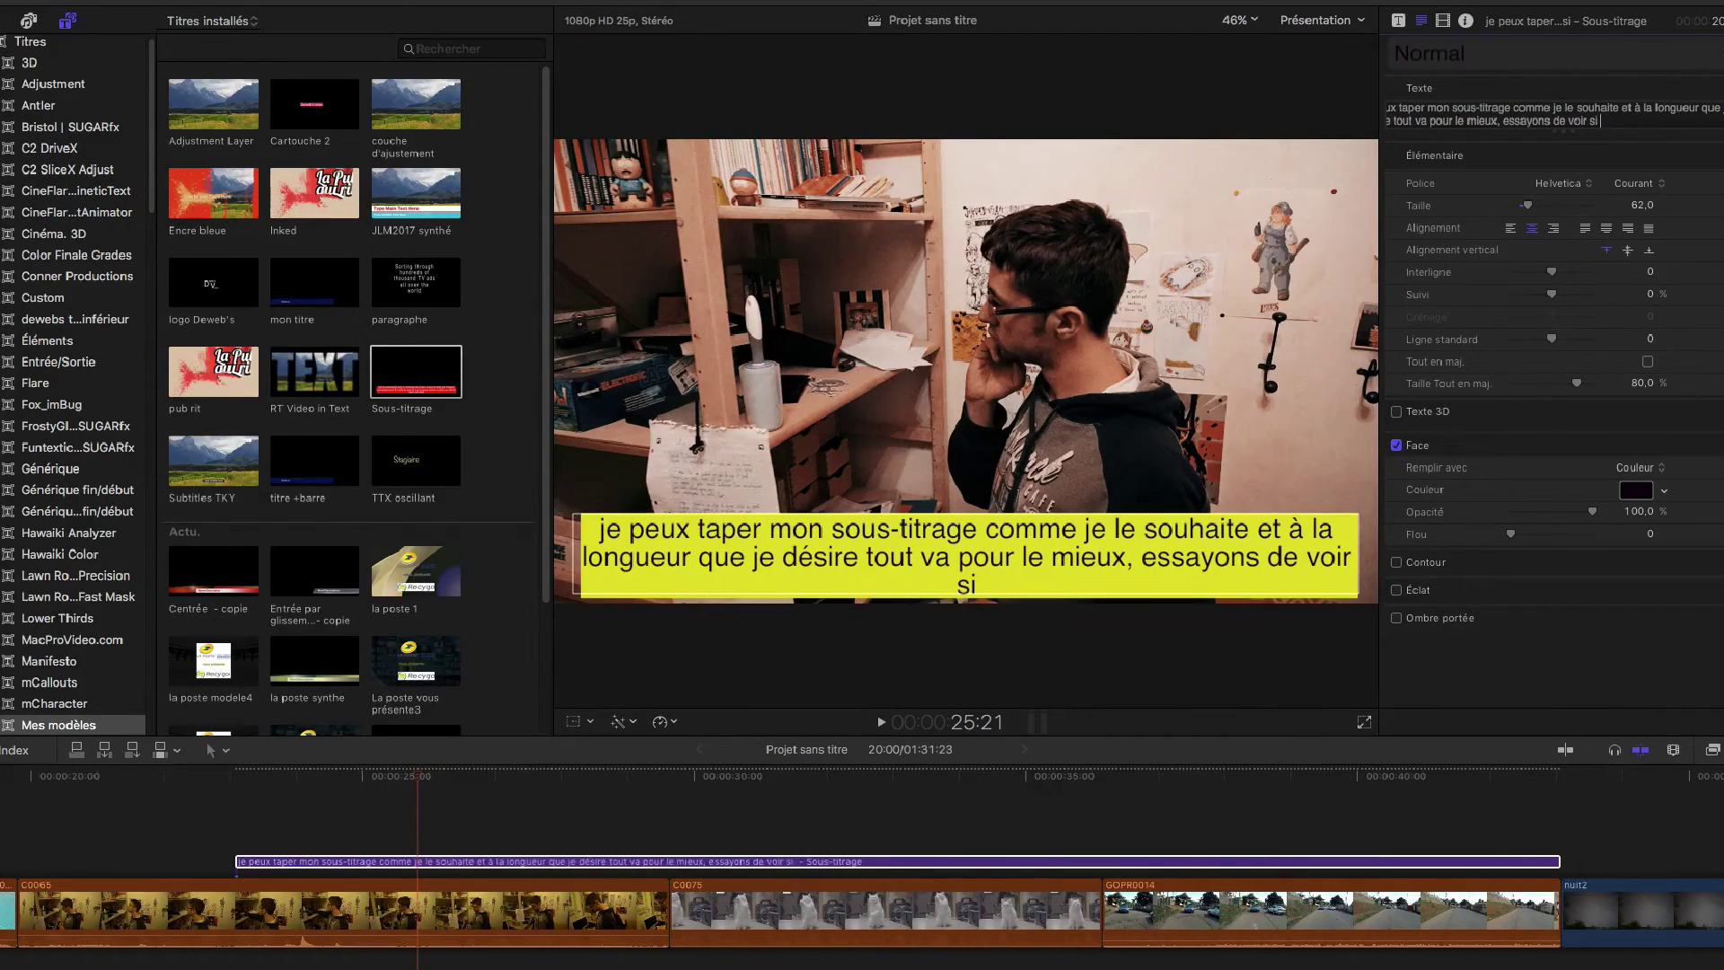
{"action": "type", "text": " je peux"}
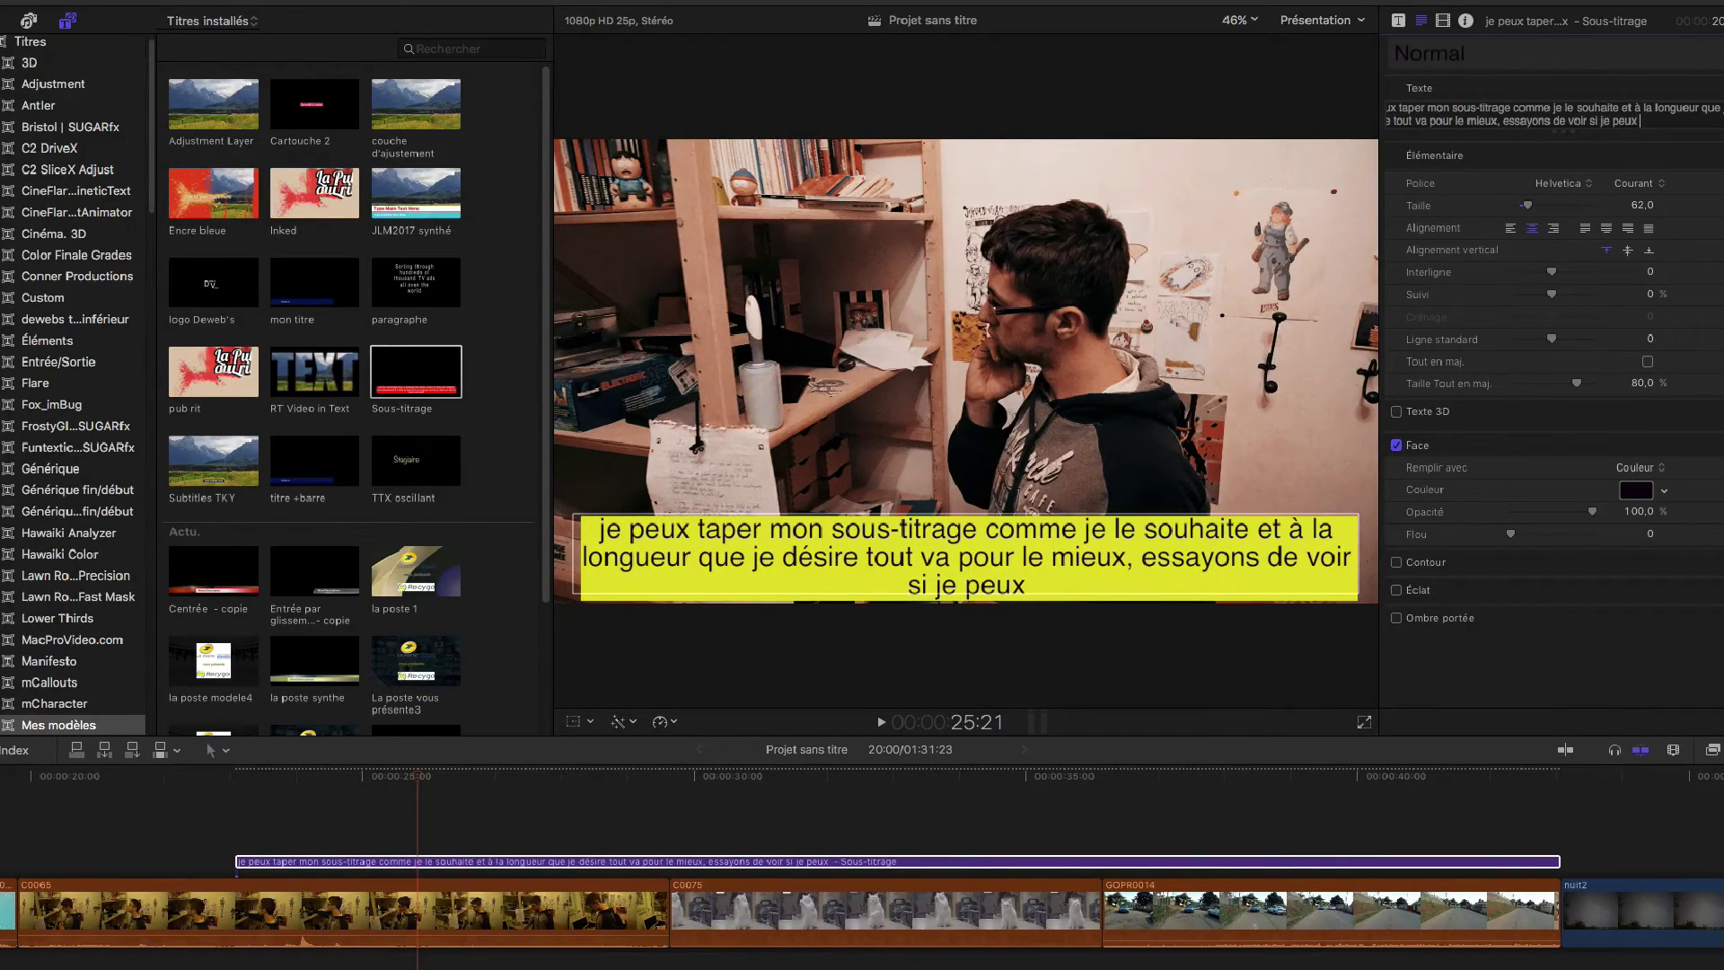
{"action": "type", "text": " faire tro"}
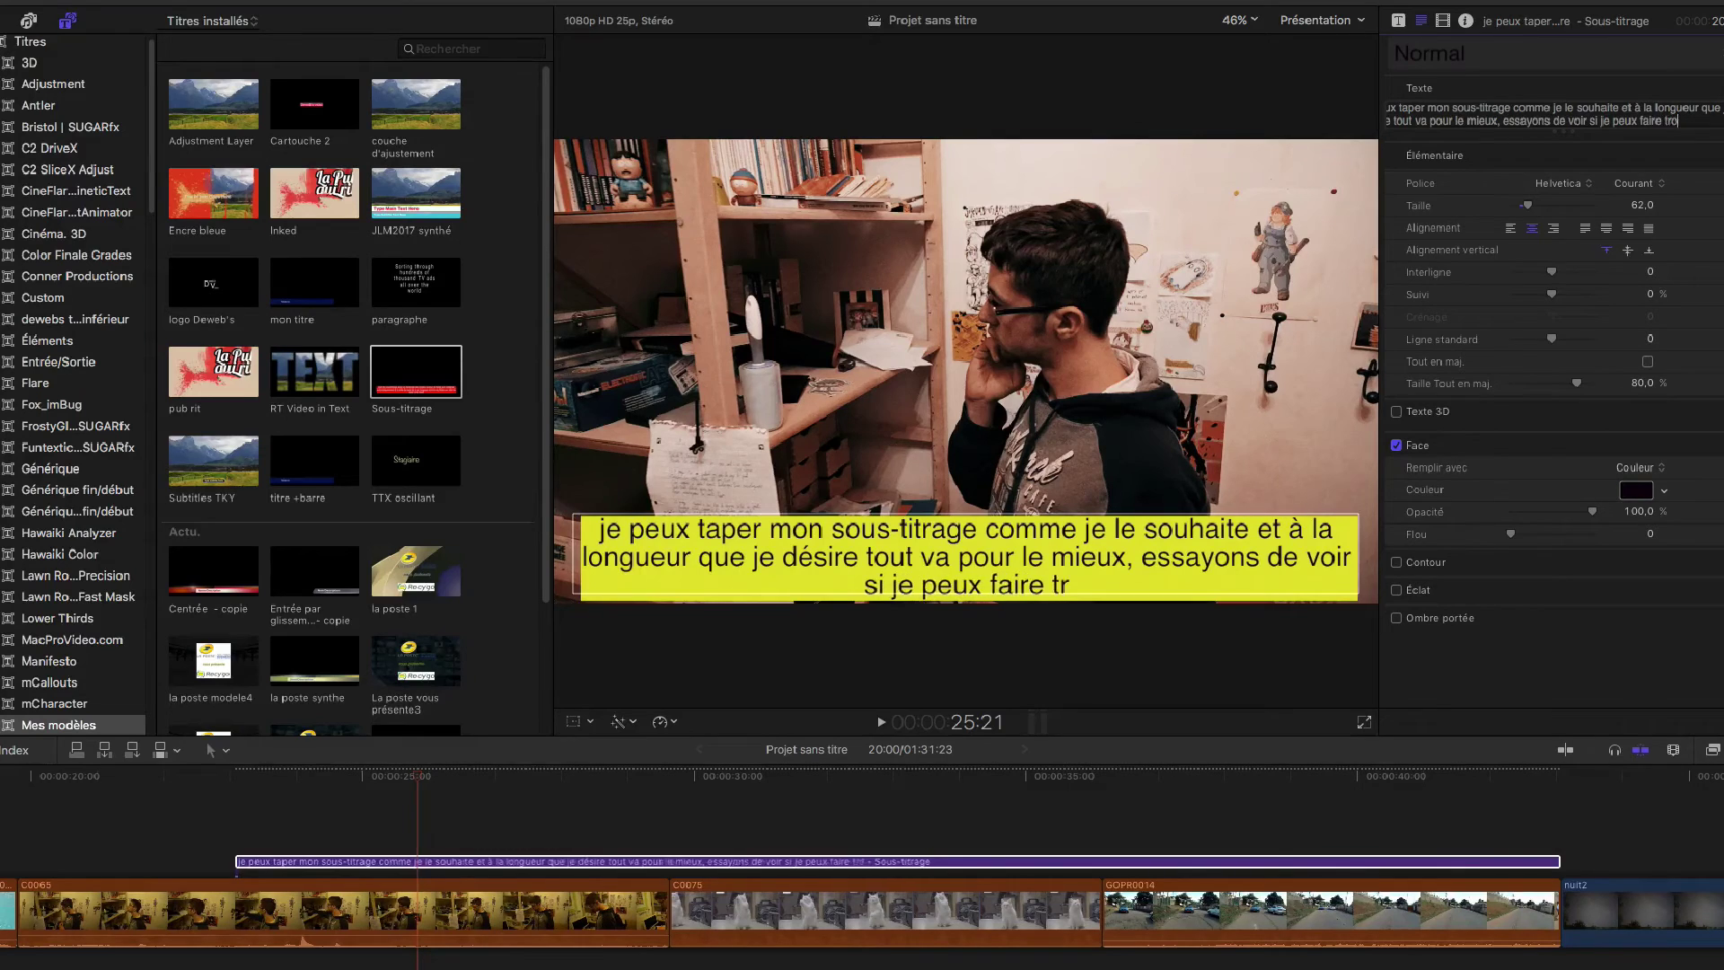
{"action": "type", "text": "is lignes o"}
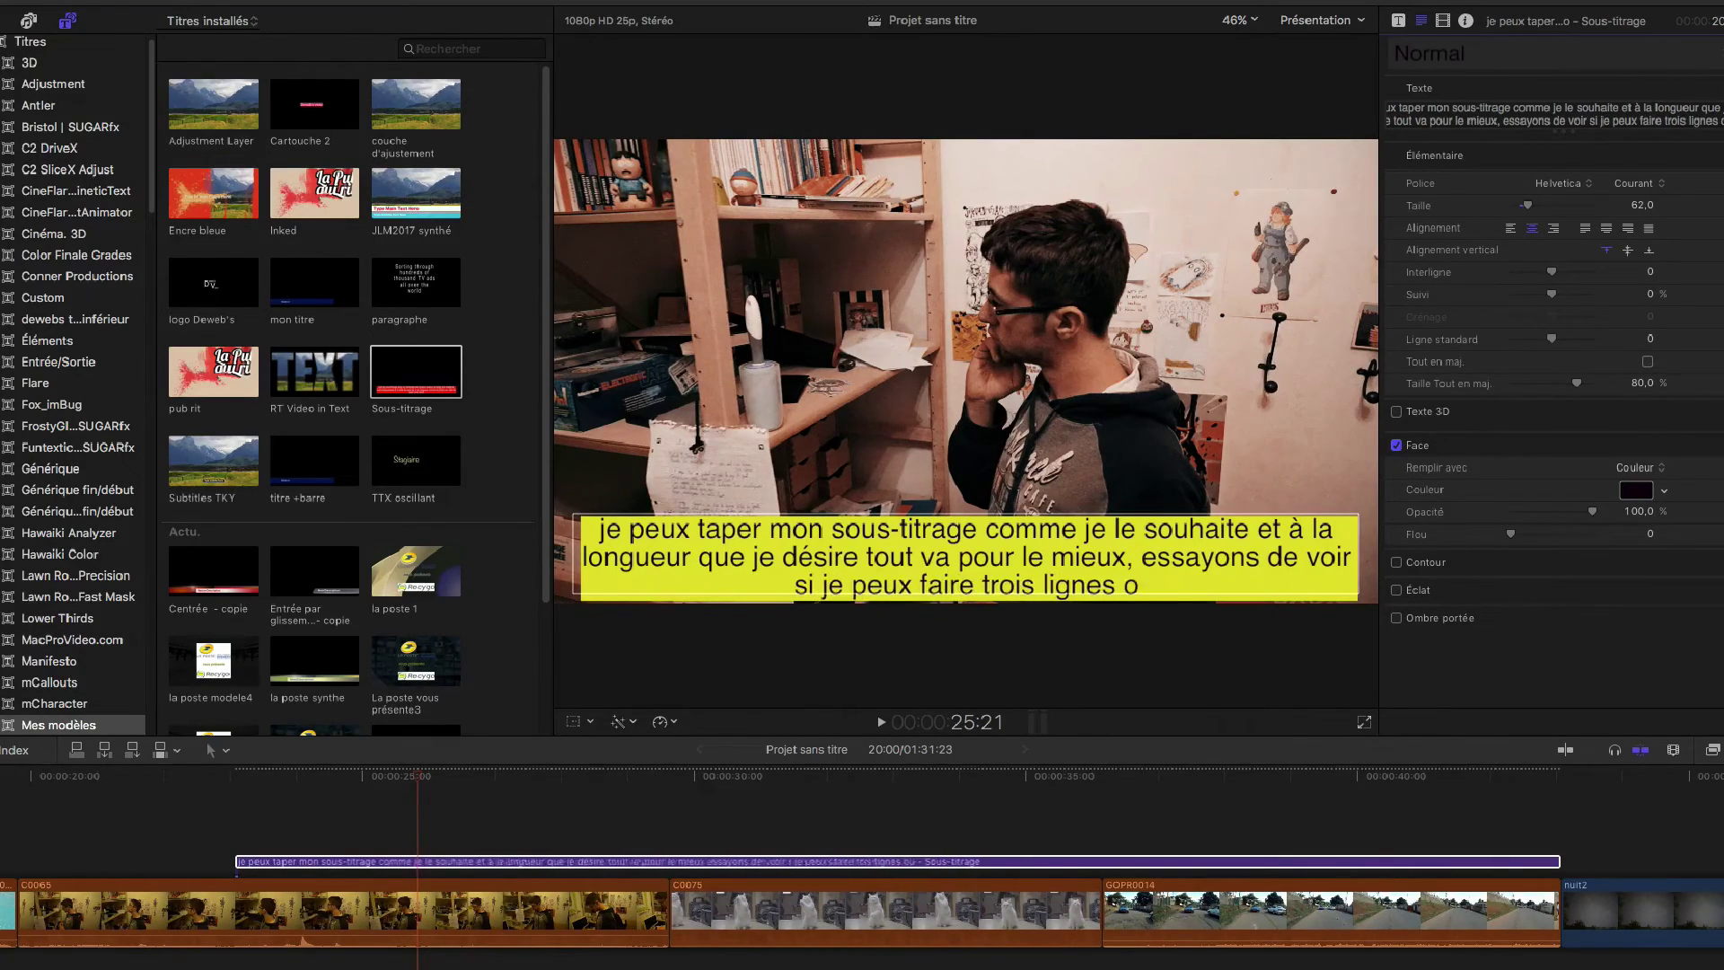
{"action": "type", "text": "ui,dirait-"}
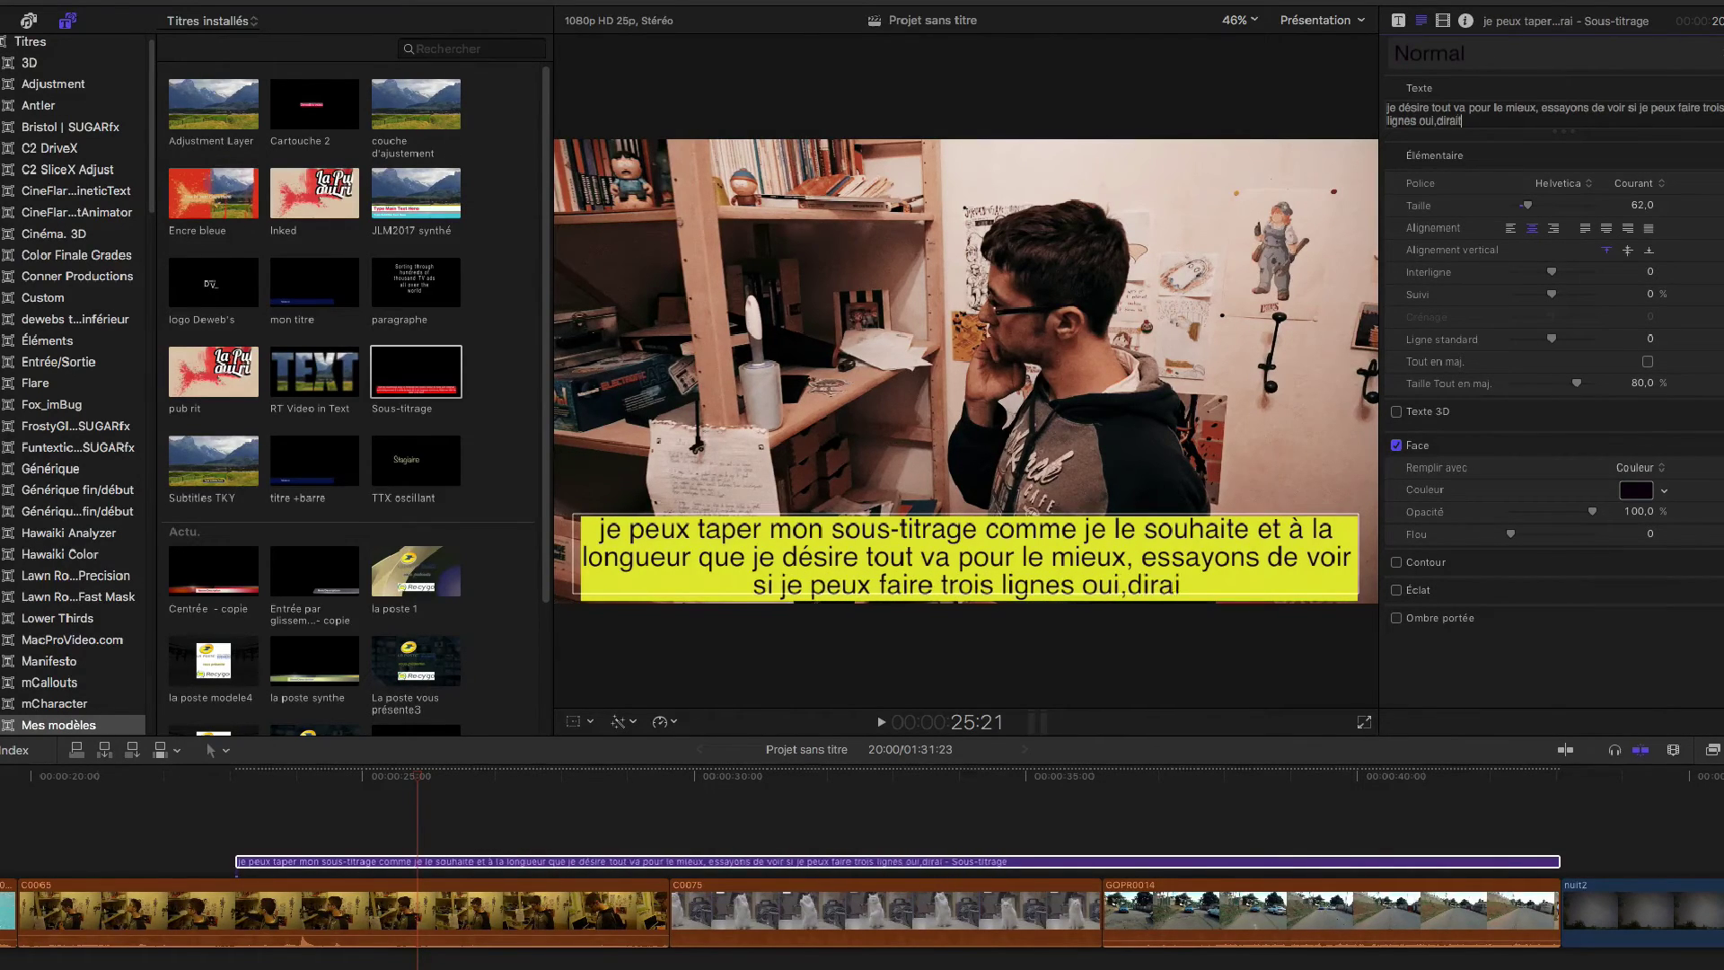
{"action": "type", "text": "on è"}
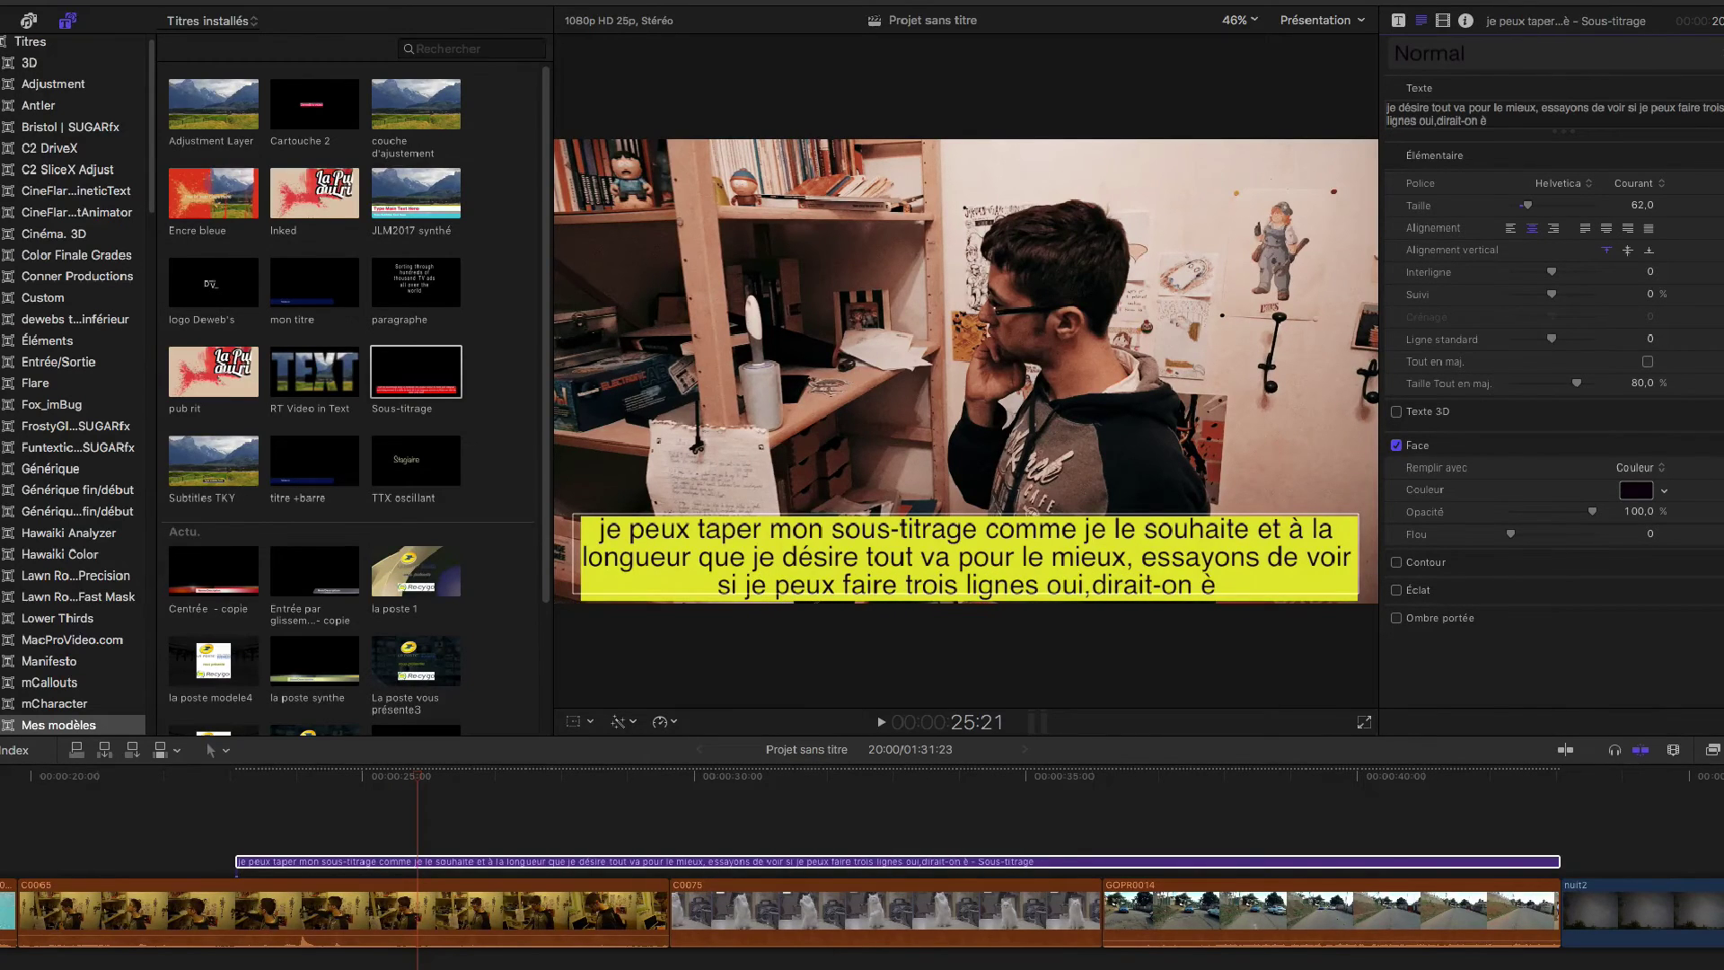
{"action": "key", "text": "BackSpace"}
{"action": "type", "text": "!"}
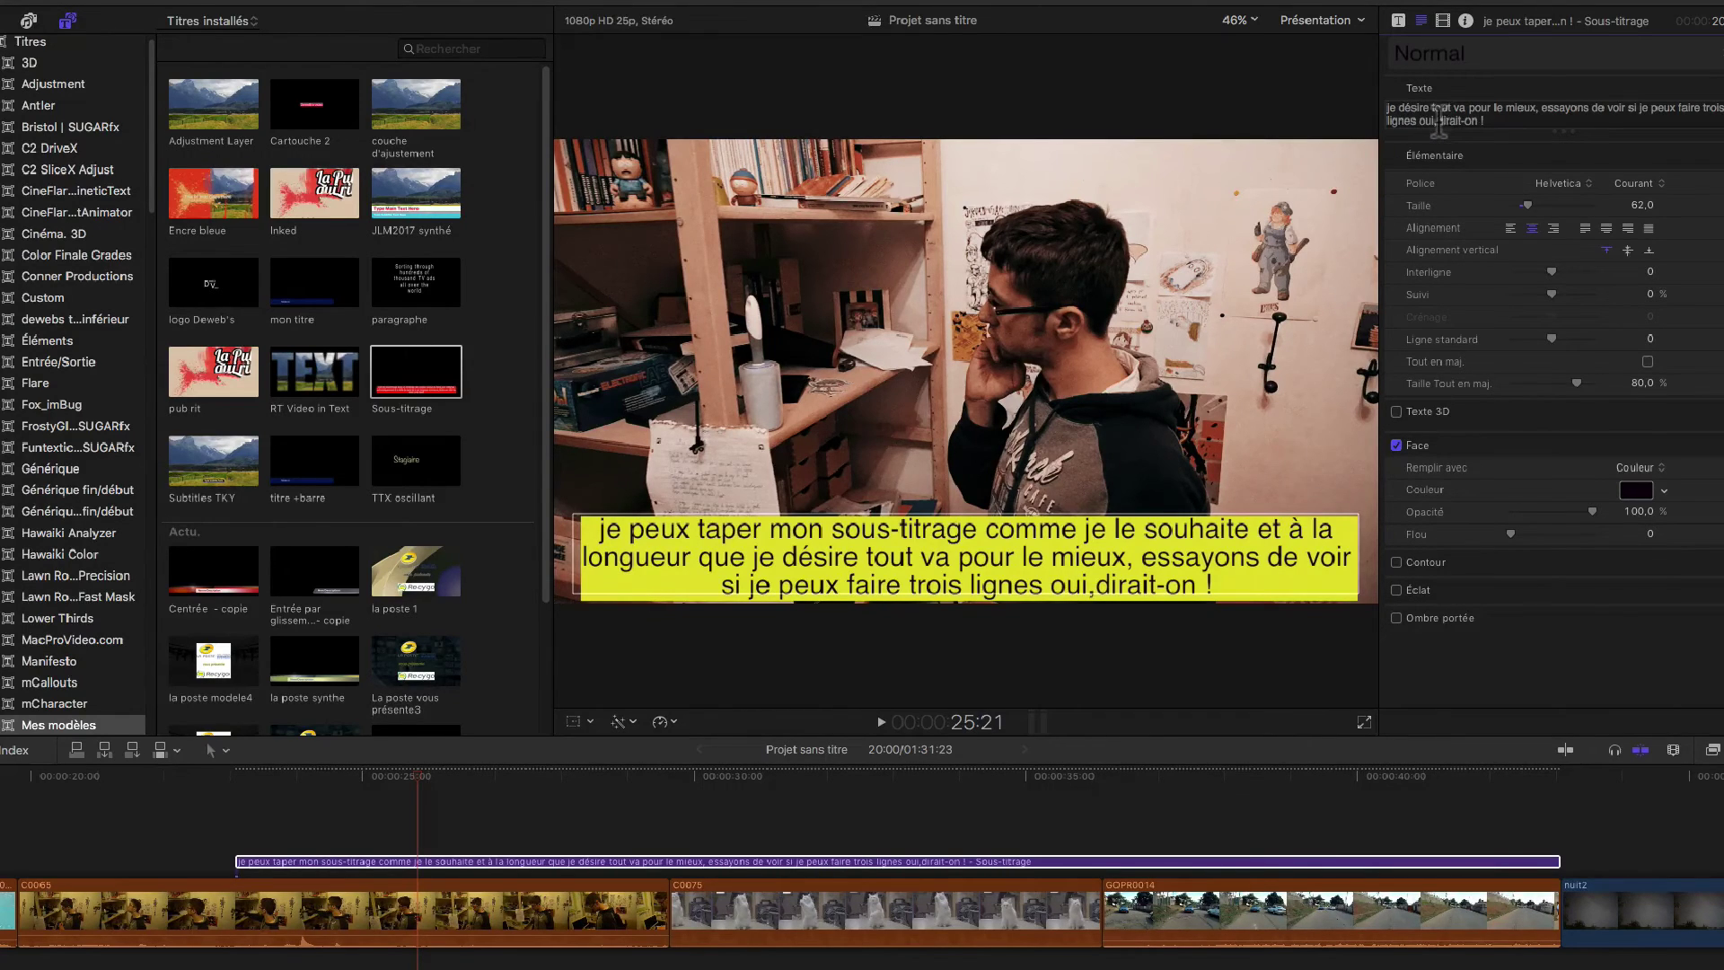
{"action": "left_click", "coordinate": [1439, 121]}
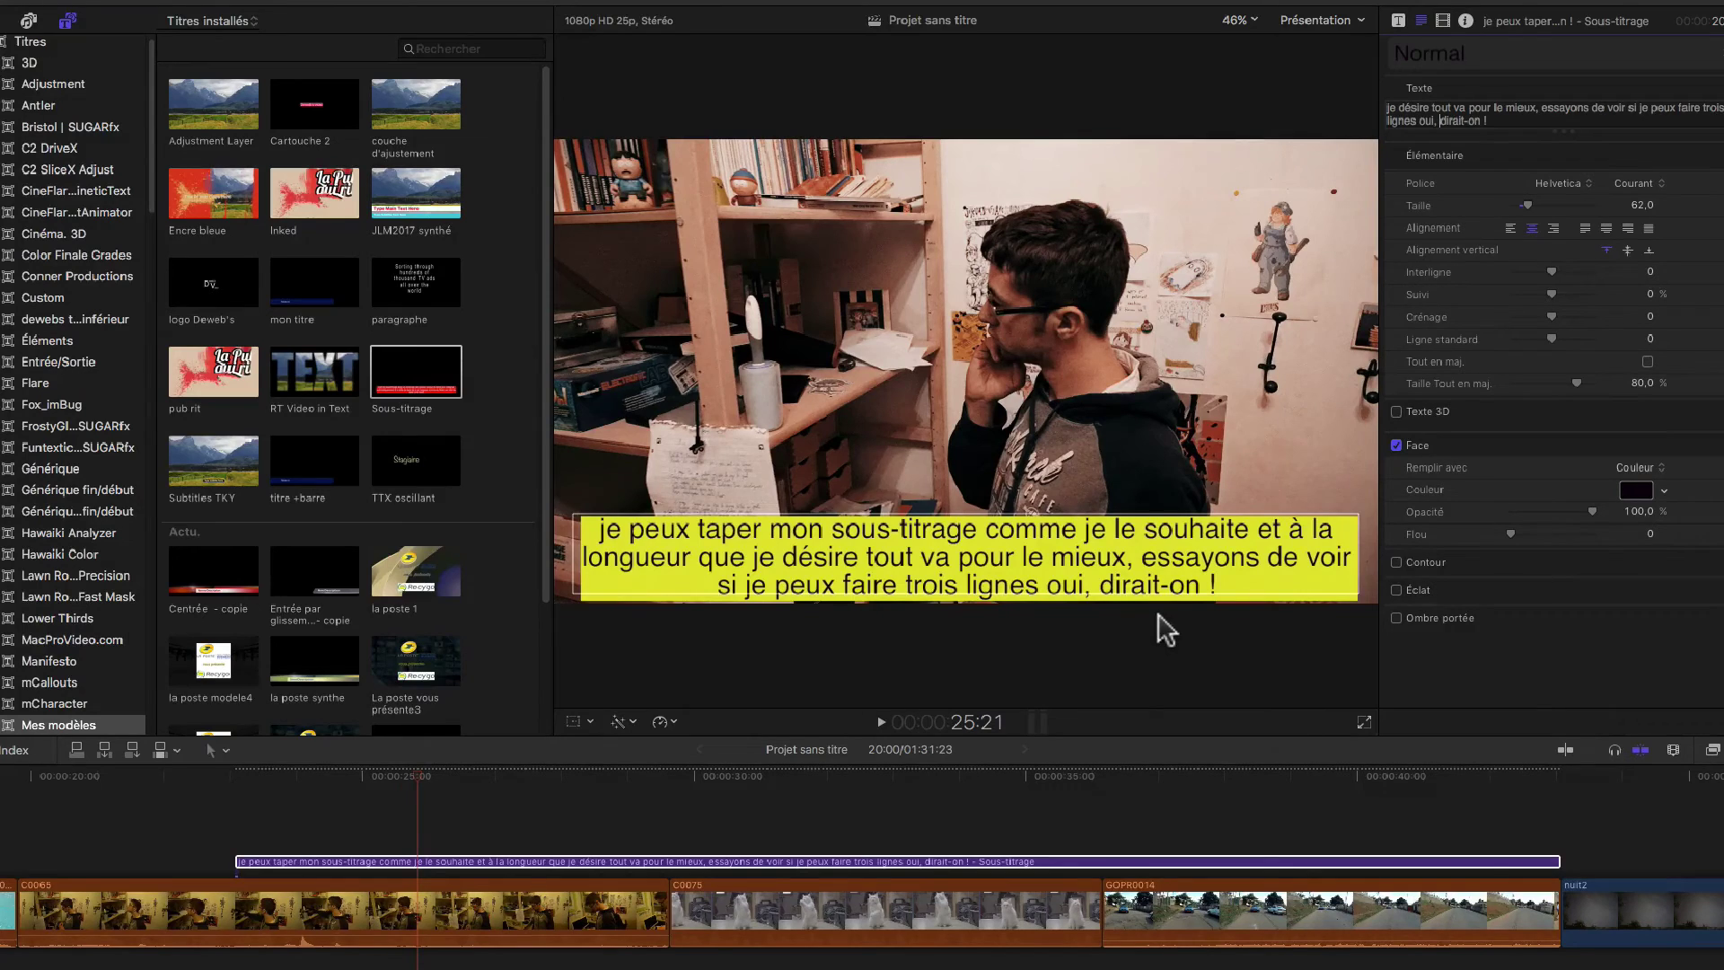
Try the title's published Longueur, hauteur and Marge de gauche parameters, leaving each at 0.
{"action": "left_click", "coordinate": [1395, 20]}
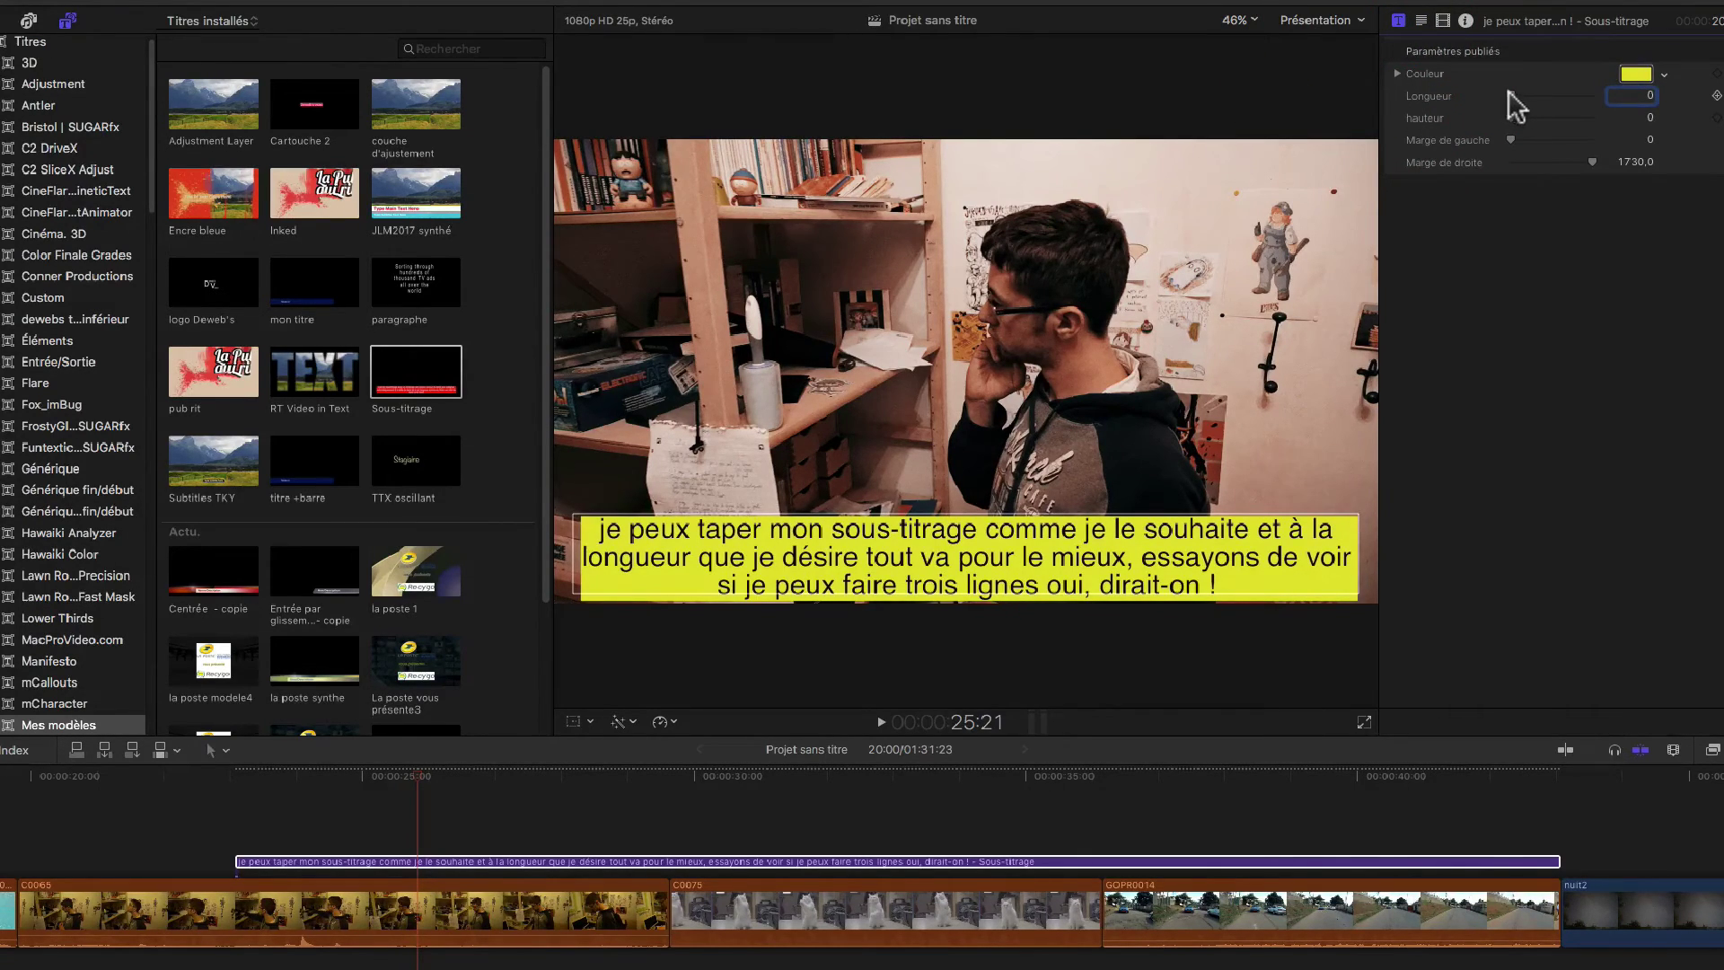
{"action": "mouse_move", "coordinate": [1509, 95]}
{"action": "left_mouse_down"}
{"action": "mouse_move", "coordinate": [1560, 96]}
{"action": "mouse_move", "coordinate": [1495, 101]}
{"action": "left_mouse_up"}
{"action": "left_click_drag", "start_coordinate": [1520, 117], "coordinate": [1446, 137]}
{"action": "mouse_move", "coordinate": [1510, 141]}
{"action": "left_mouse_down"}
{"action": "mouse_move", "coordinate": [1595, 161]}
{"action": "mouse_move", "coordinate": [1503, 139]}
{"action": "left_mouse_up"}
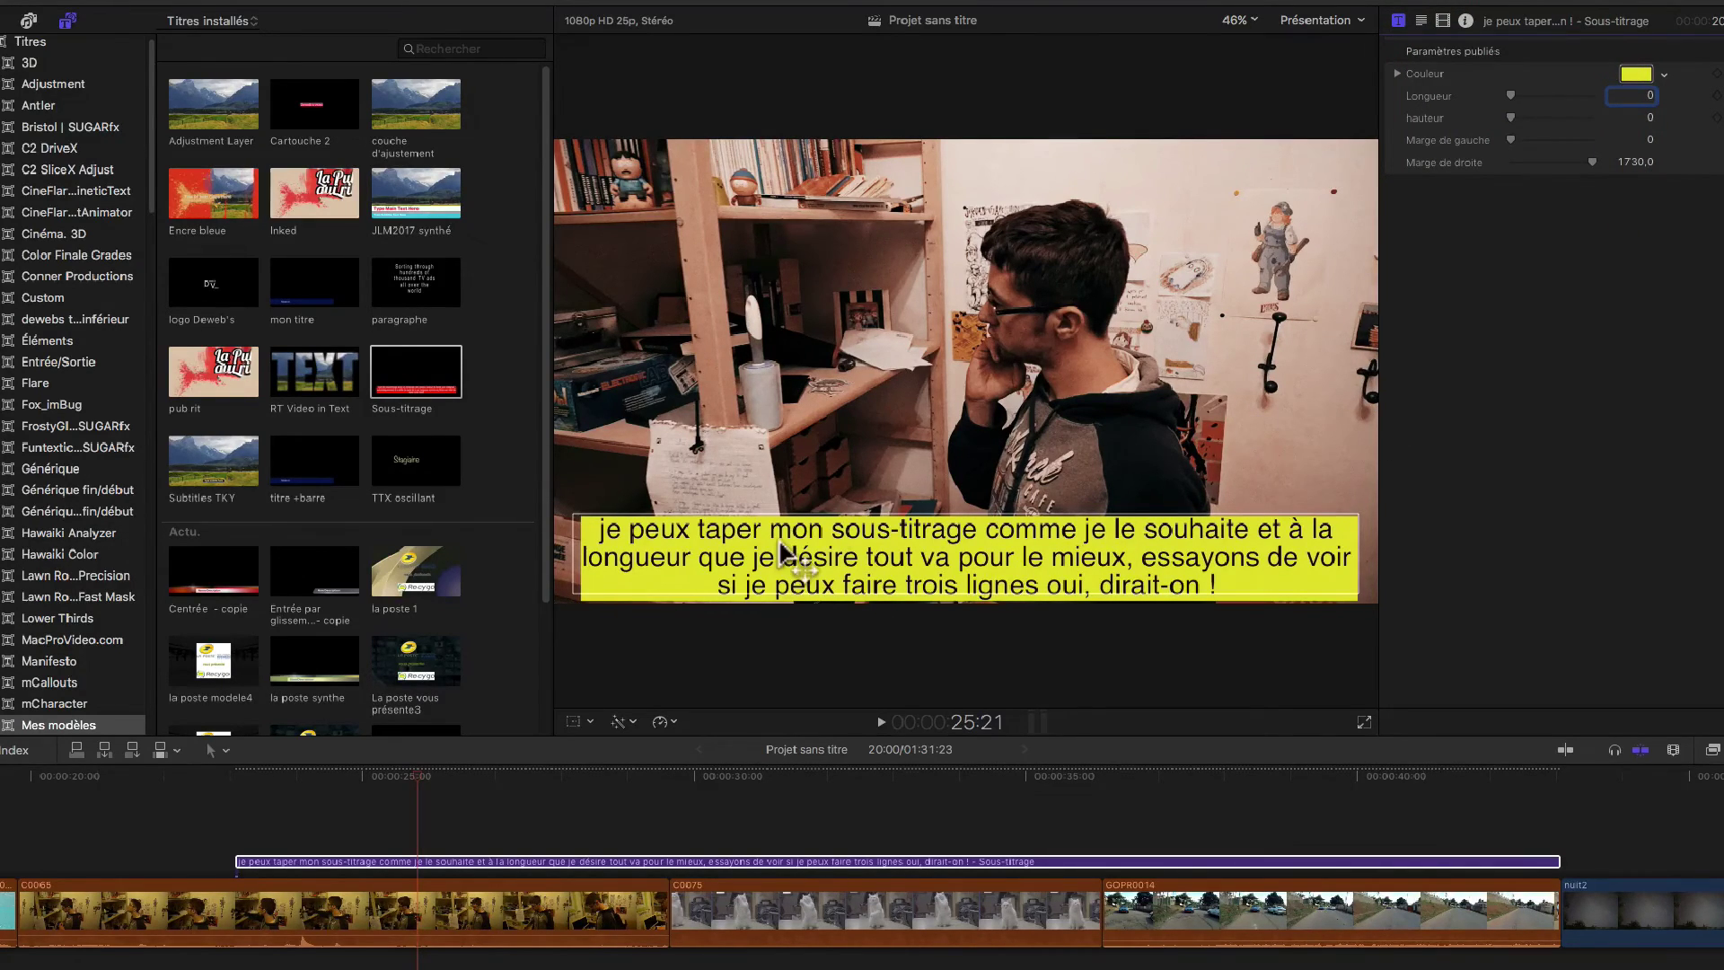
Open the Sous-titrage title template in Motion and show the format settings of its text layer.
{"action": "right_click", "coordinate": [422, 371]}
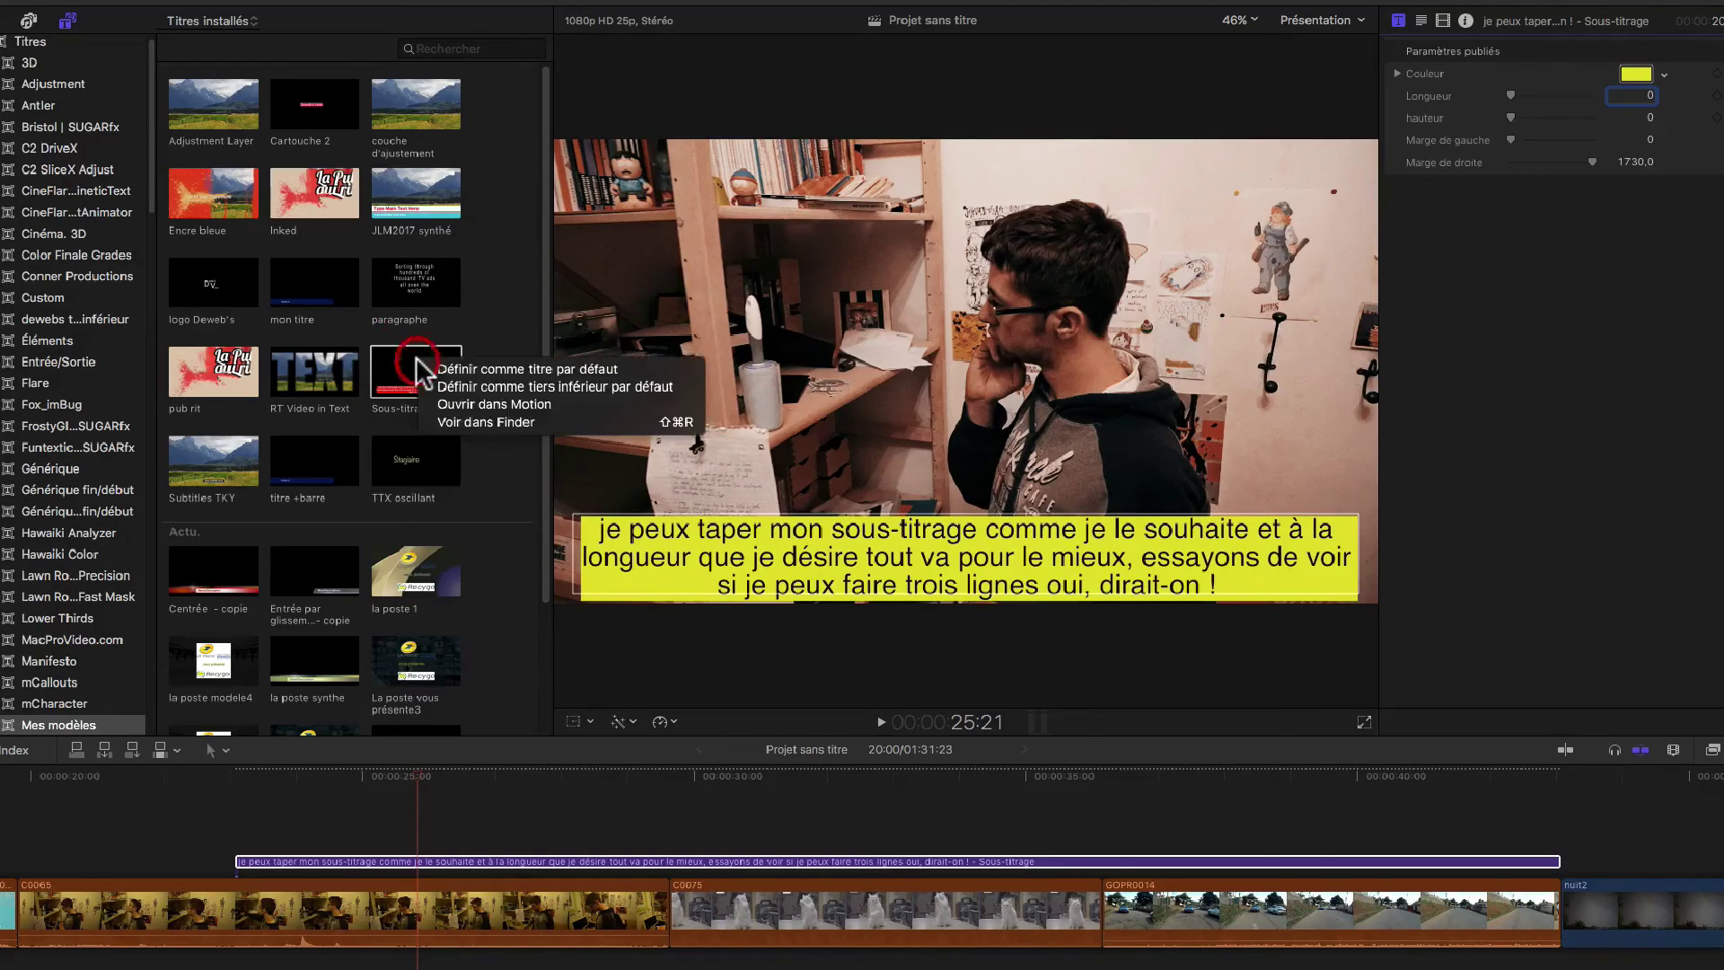
{"action": "left_click", "coordinate": [503, 405]}
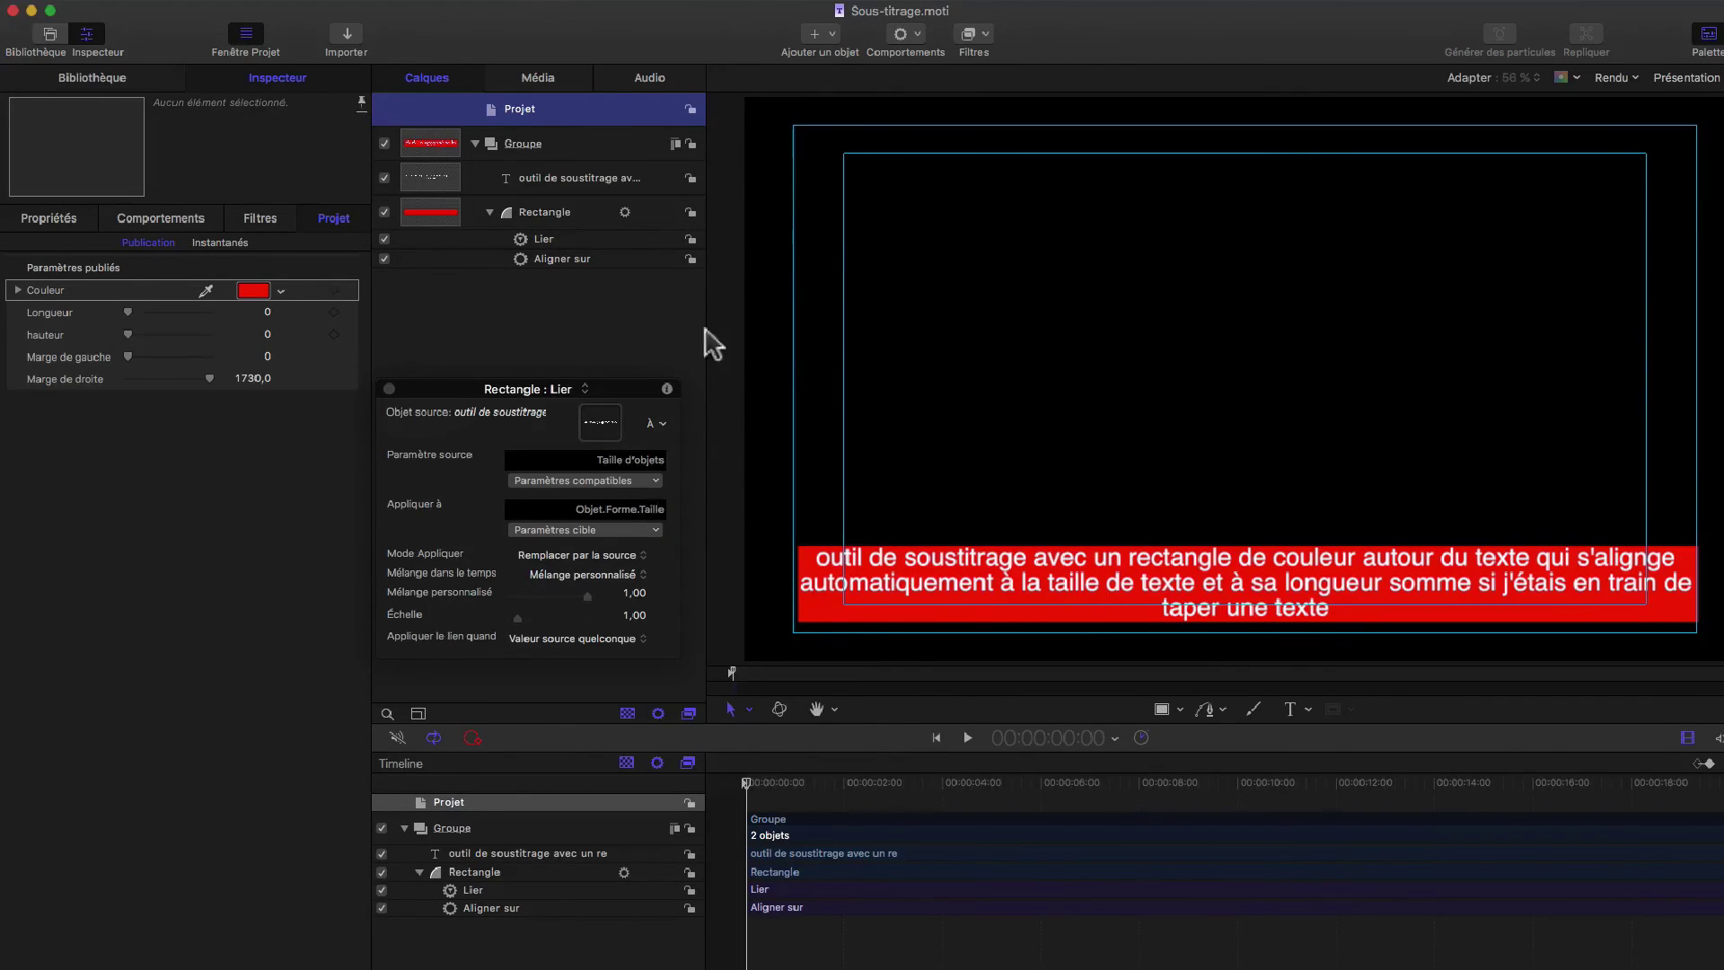
{"action": "left_click", "coordinate": [577, 176]}
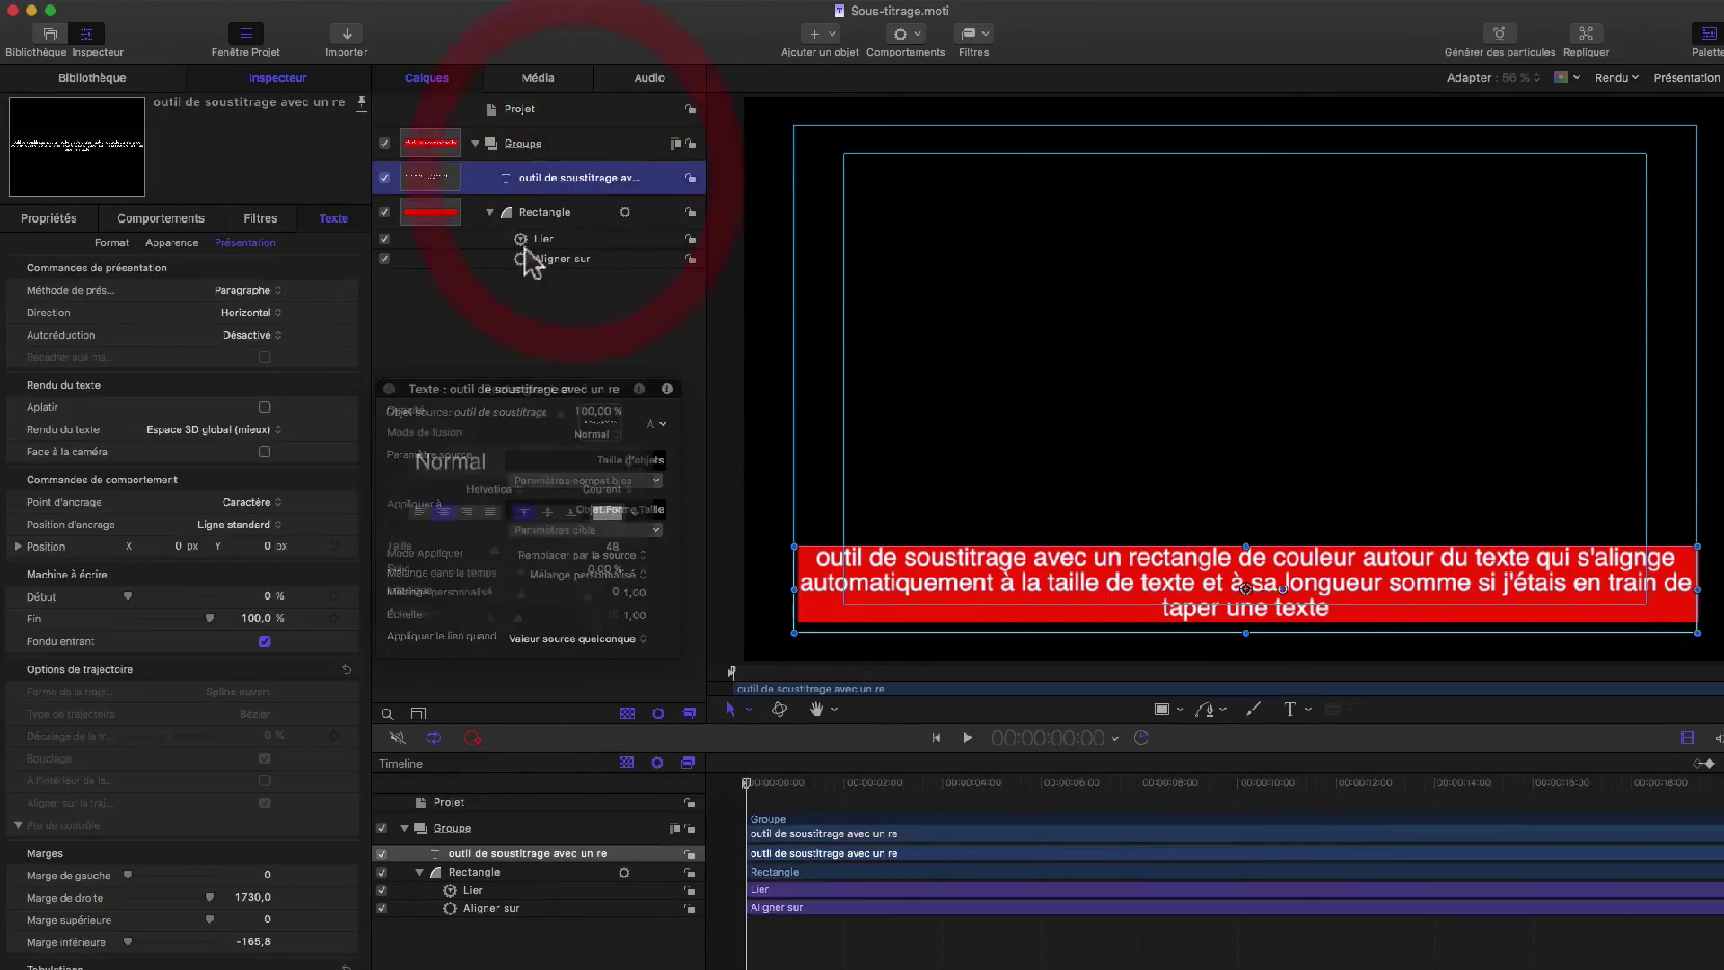
{"action": "left_click", "coordinate": [114, 243]}
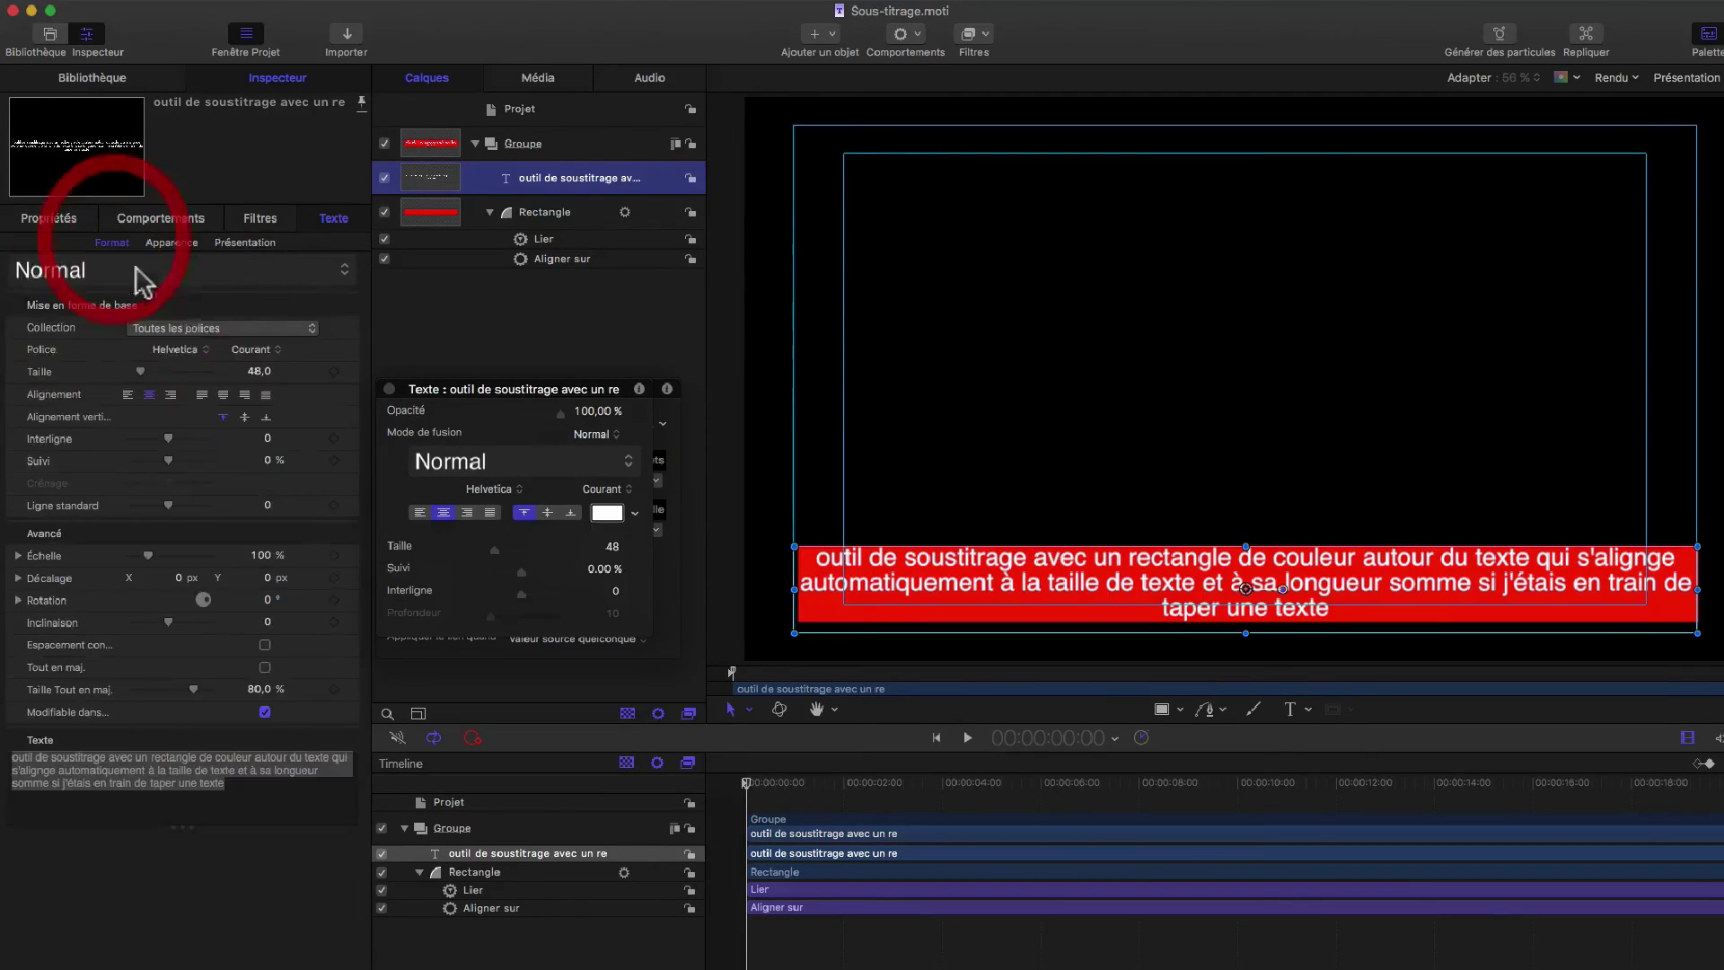
Replace the template's placeholder text with "Sous-titrage" and set its size to 58.
{"action": "left_click_drag", "start_coordinate": [252, 774], "coordinate": [11, 748]}
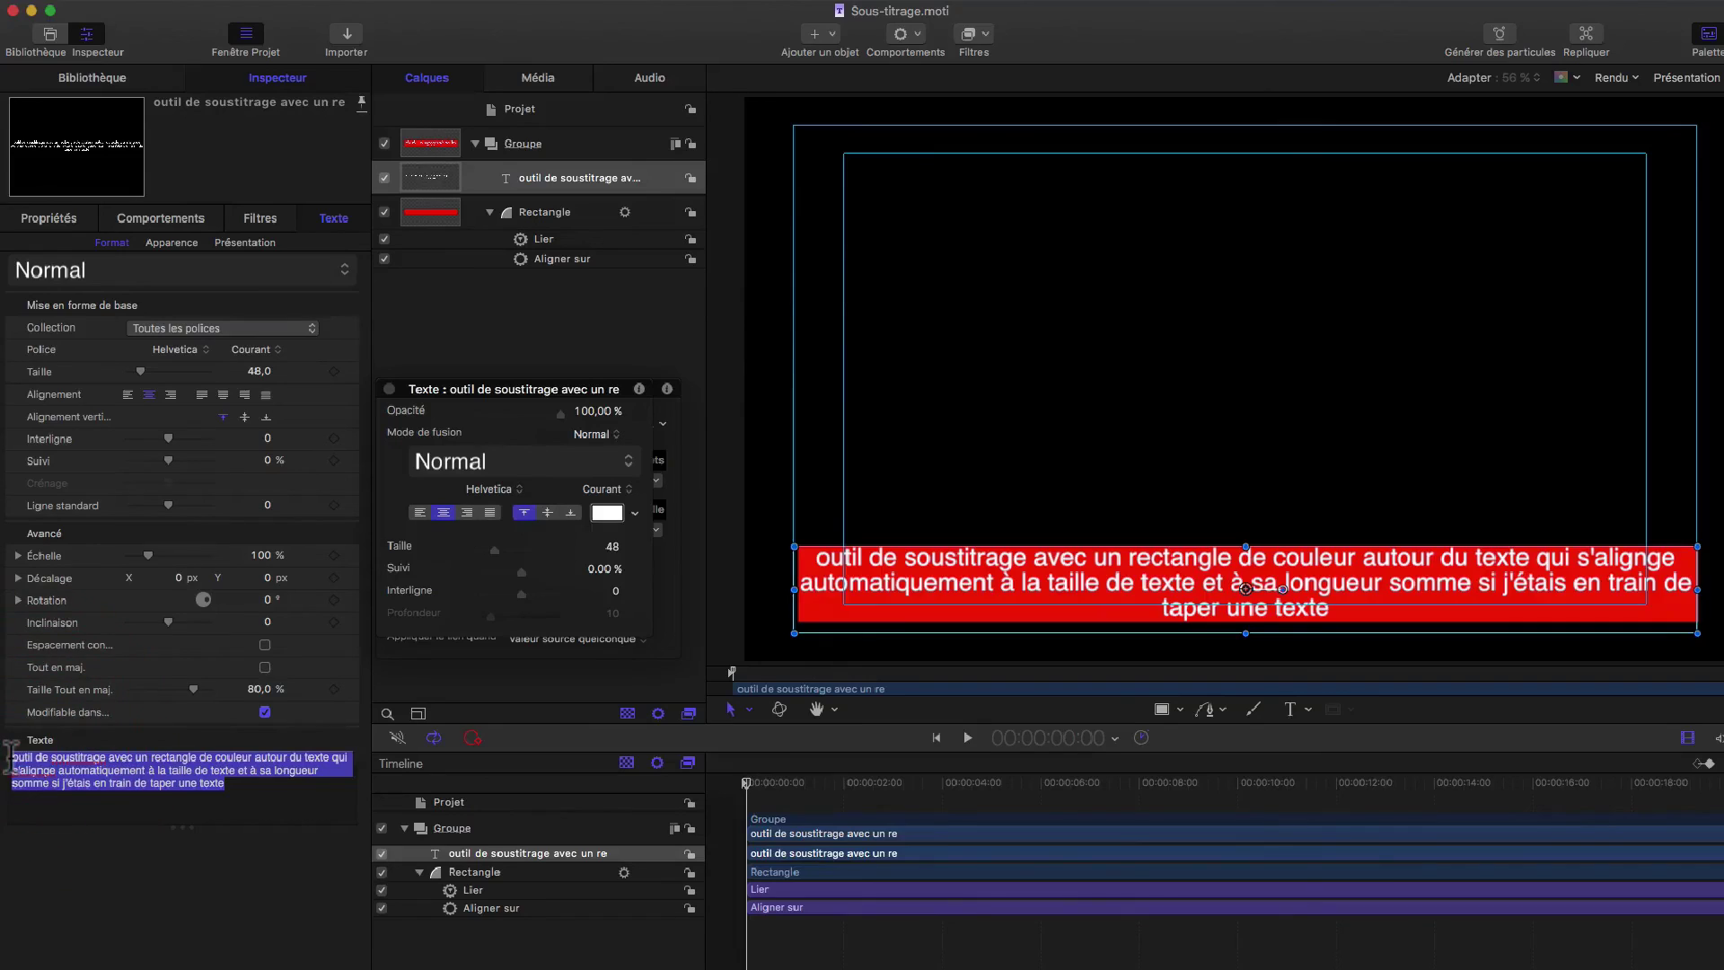
{"action": "type", "text": "Sous"}
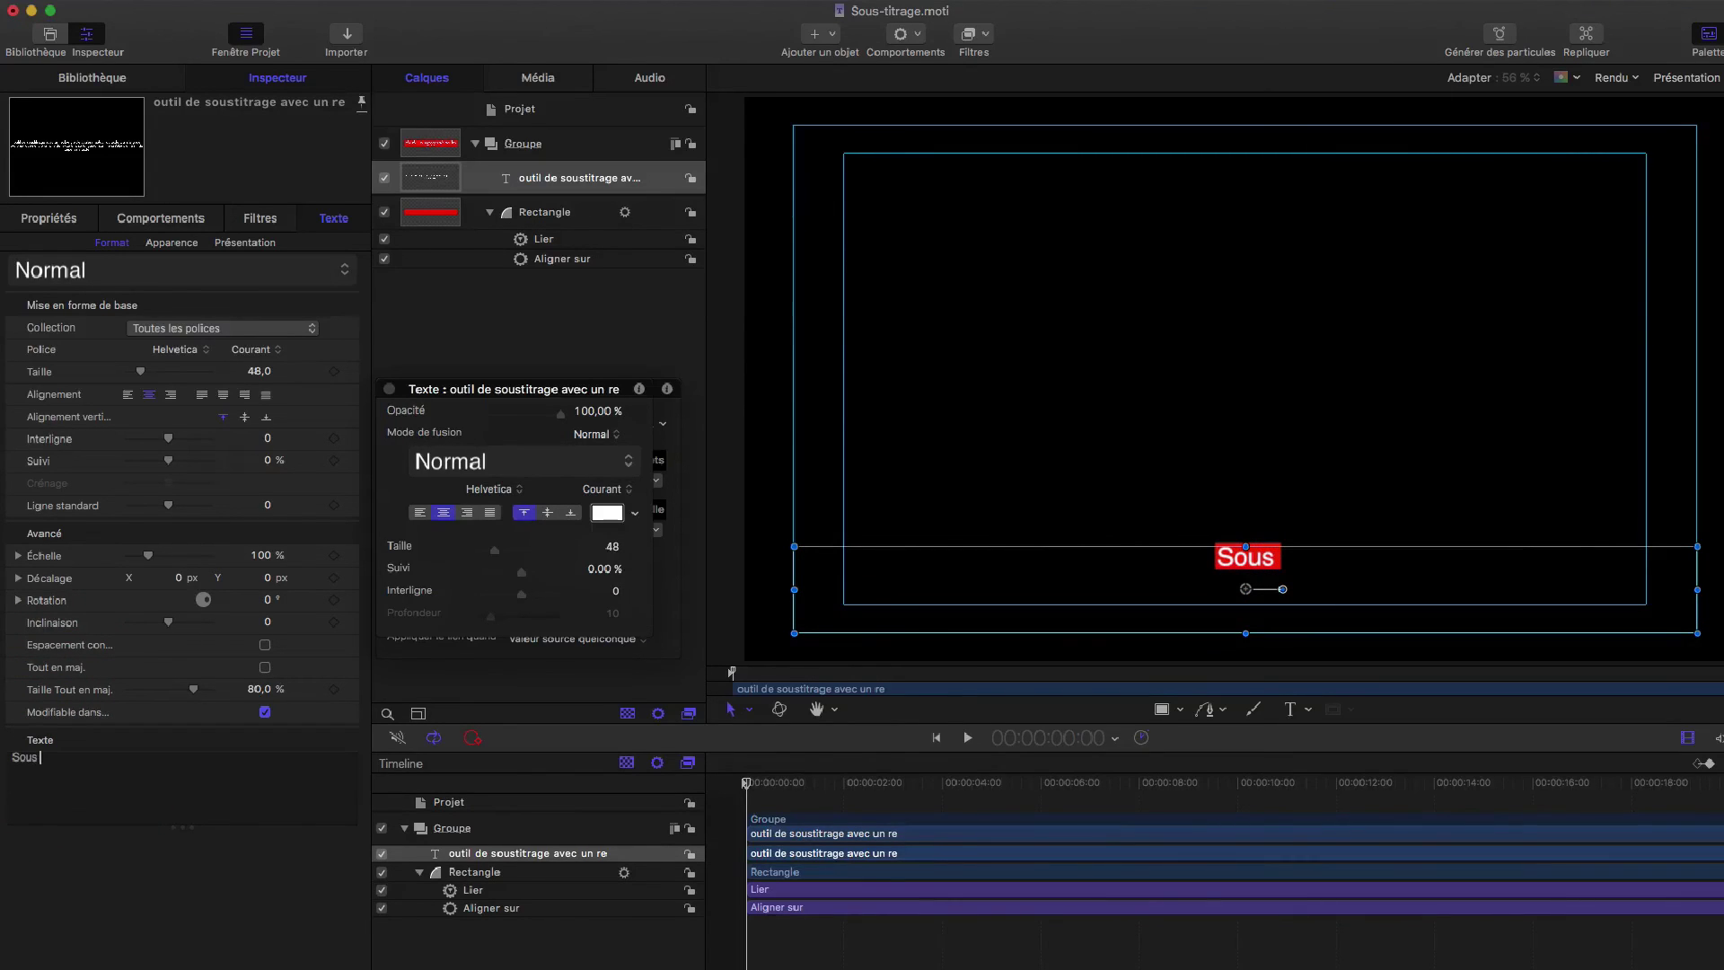
{"action": "type", "text": "-titrage"}
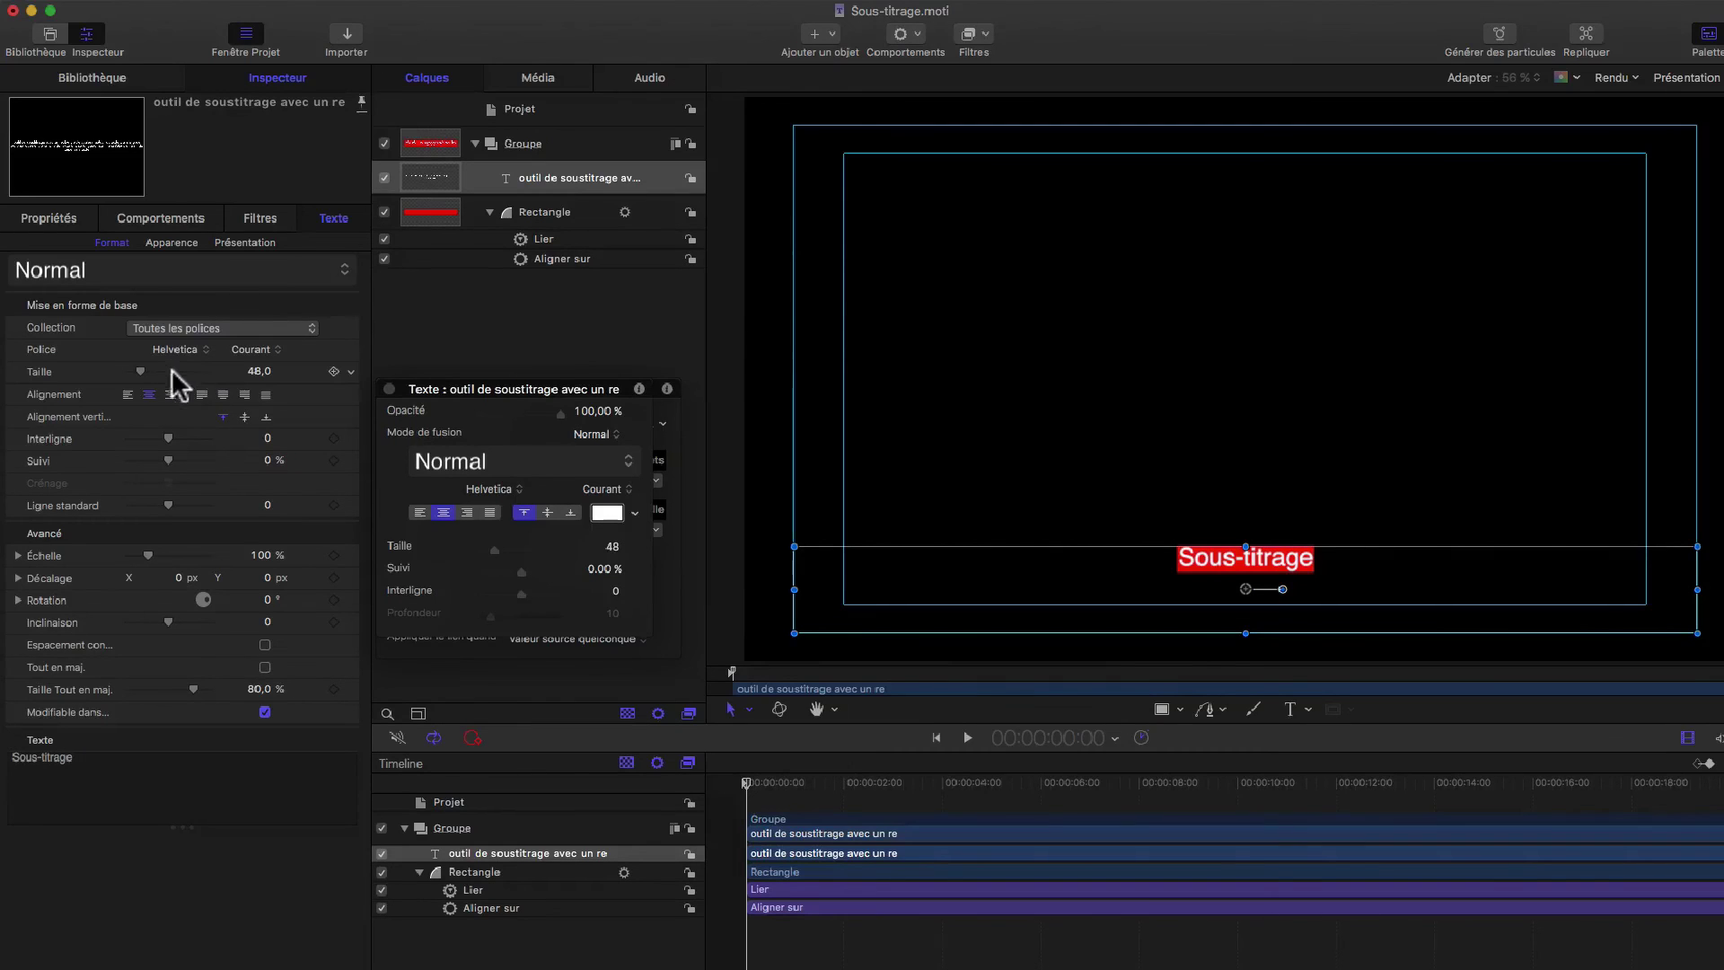
{"action": "left_click_drag", "start_coordinate": [149, 368], "coordinate": [142, 370]}
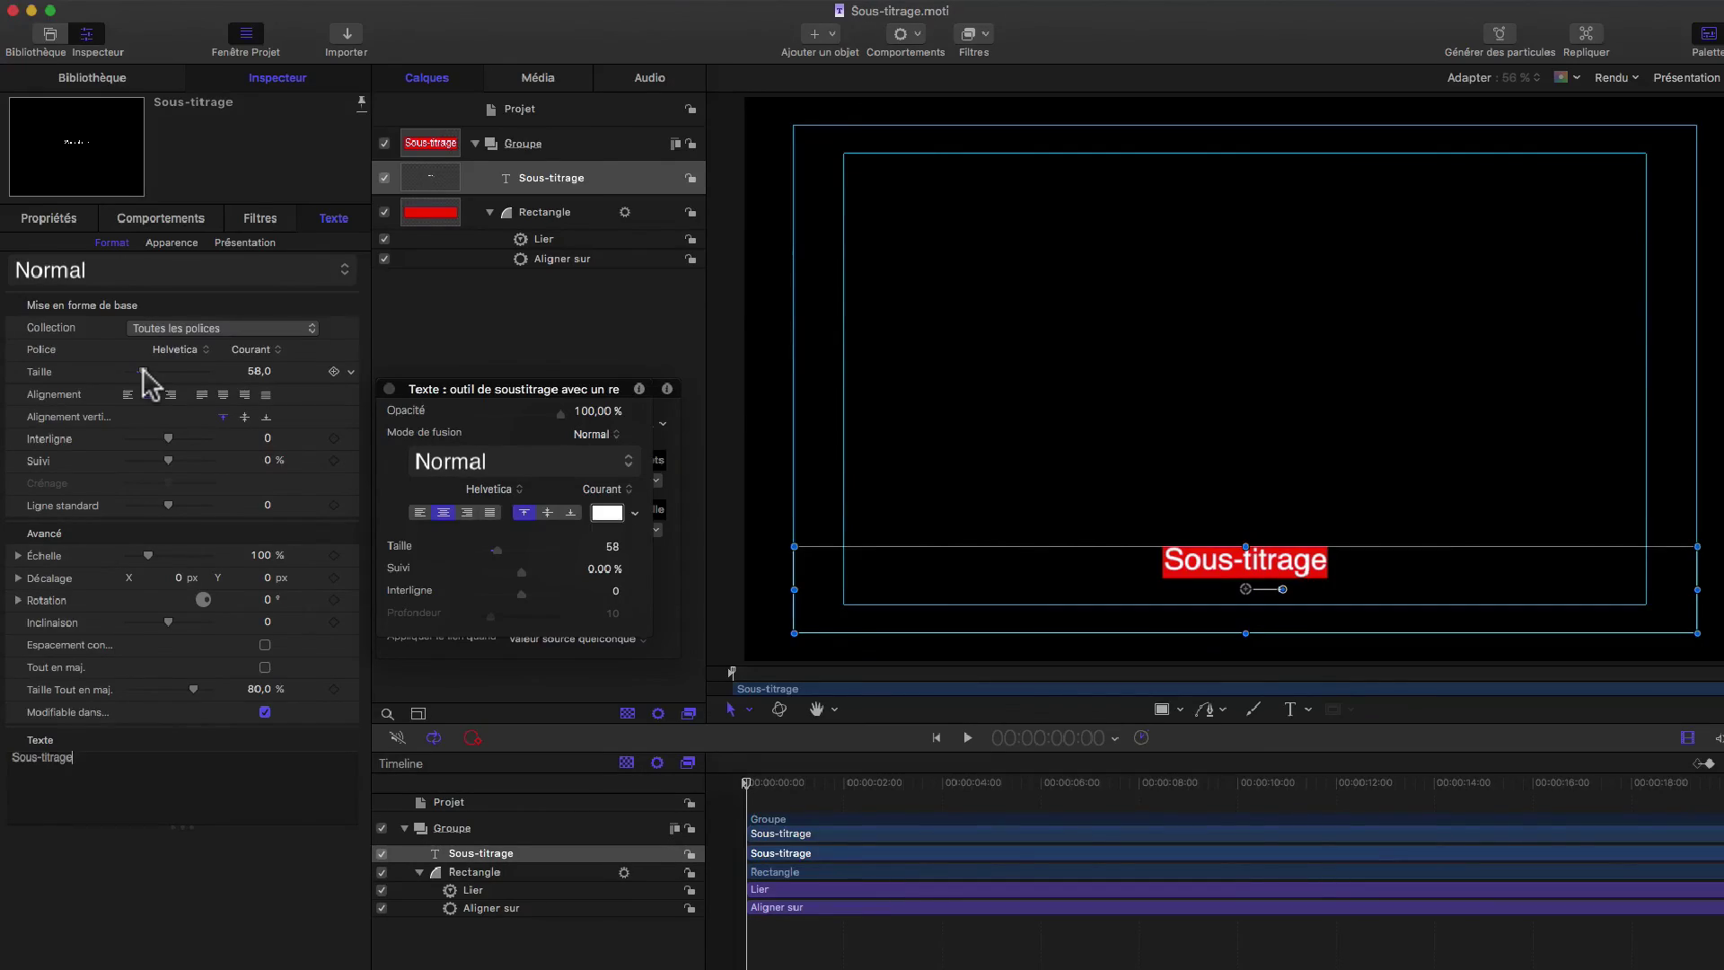
Switch back to Final Cut Pro and delete the existing subtitle title from the timeline.
{"action": "key", "text": "super+Tab"}
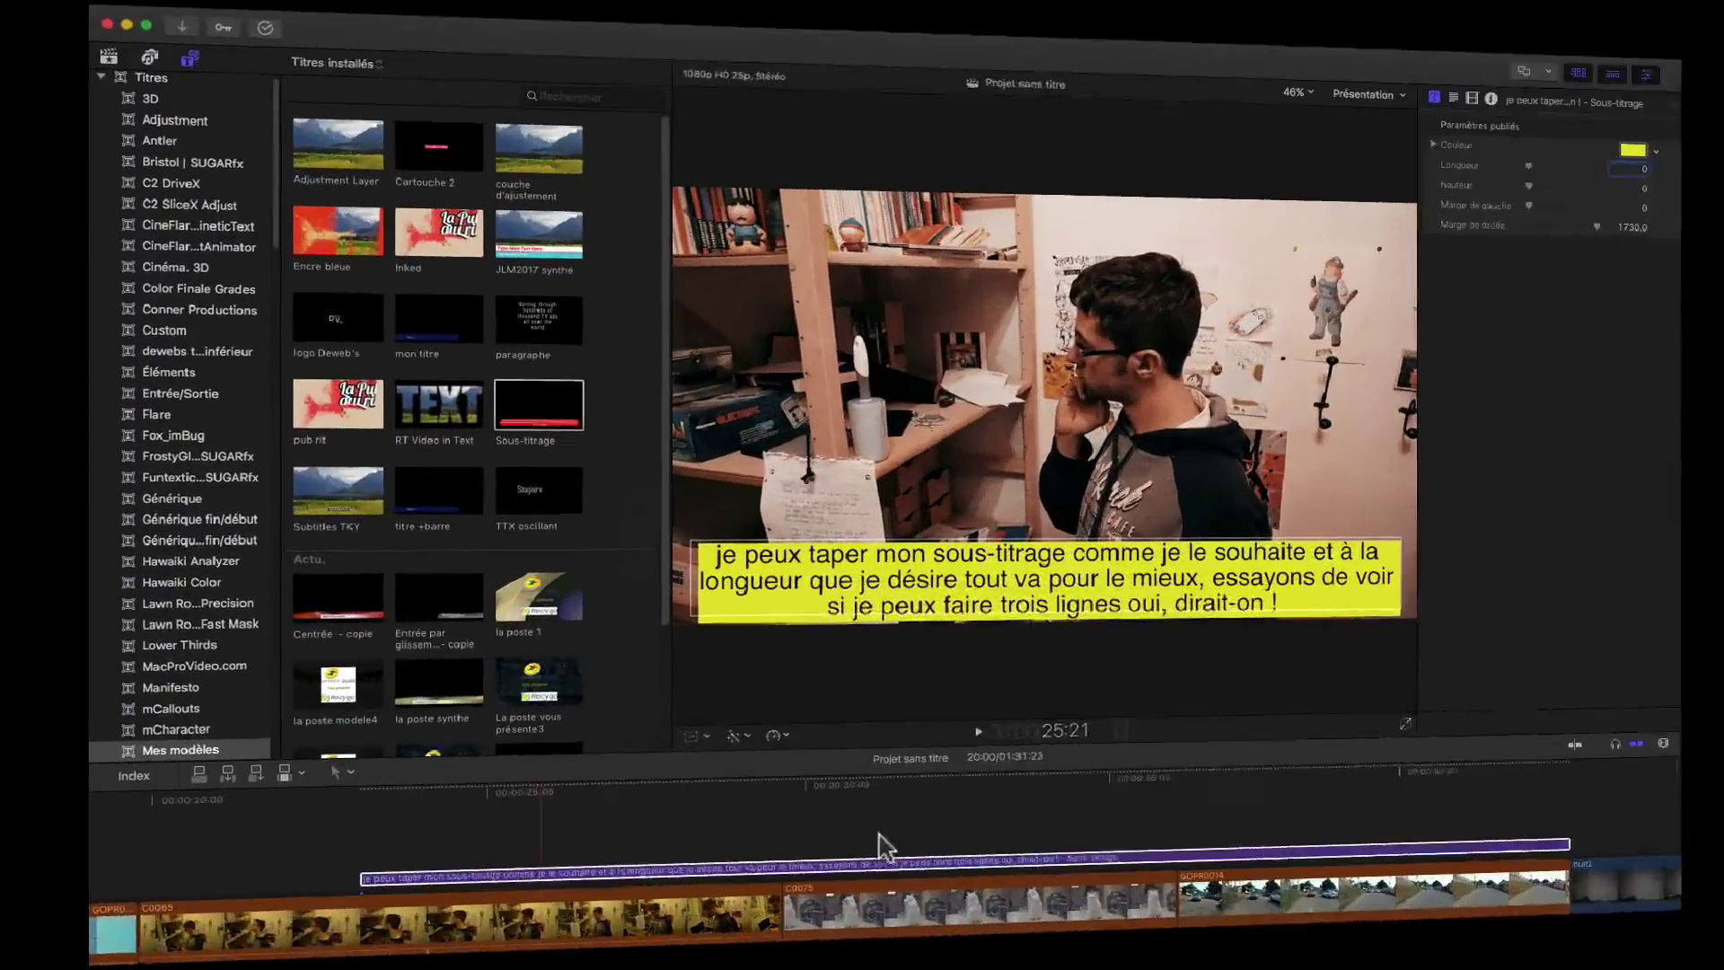
{"action": "left_click", "coordinate": [789, 894]}
{"action": "key", "text": "Delete"}
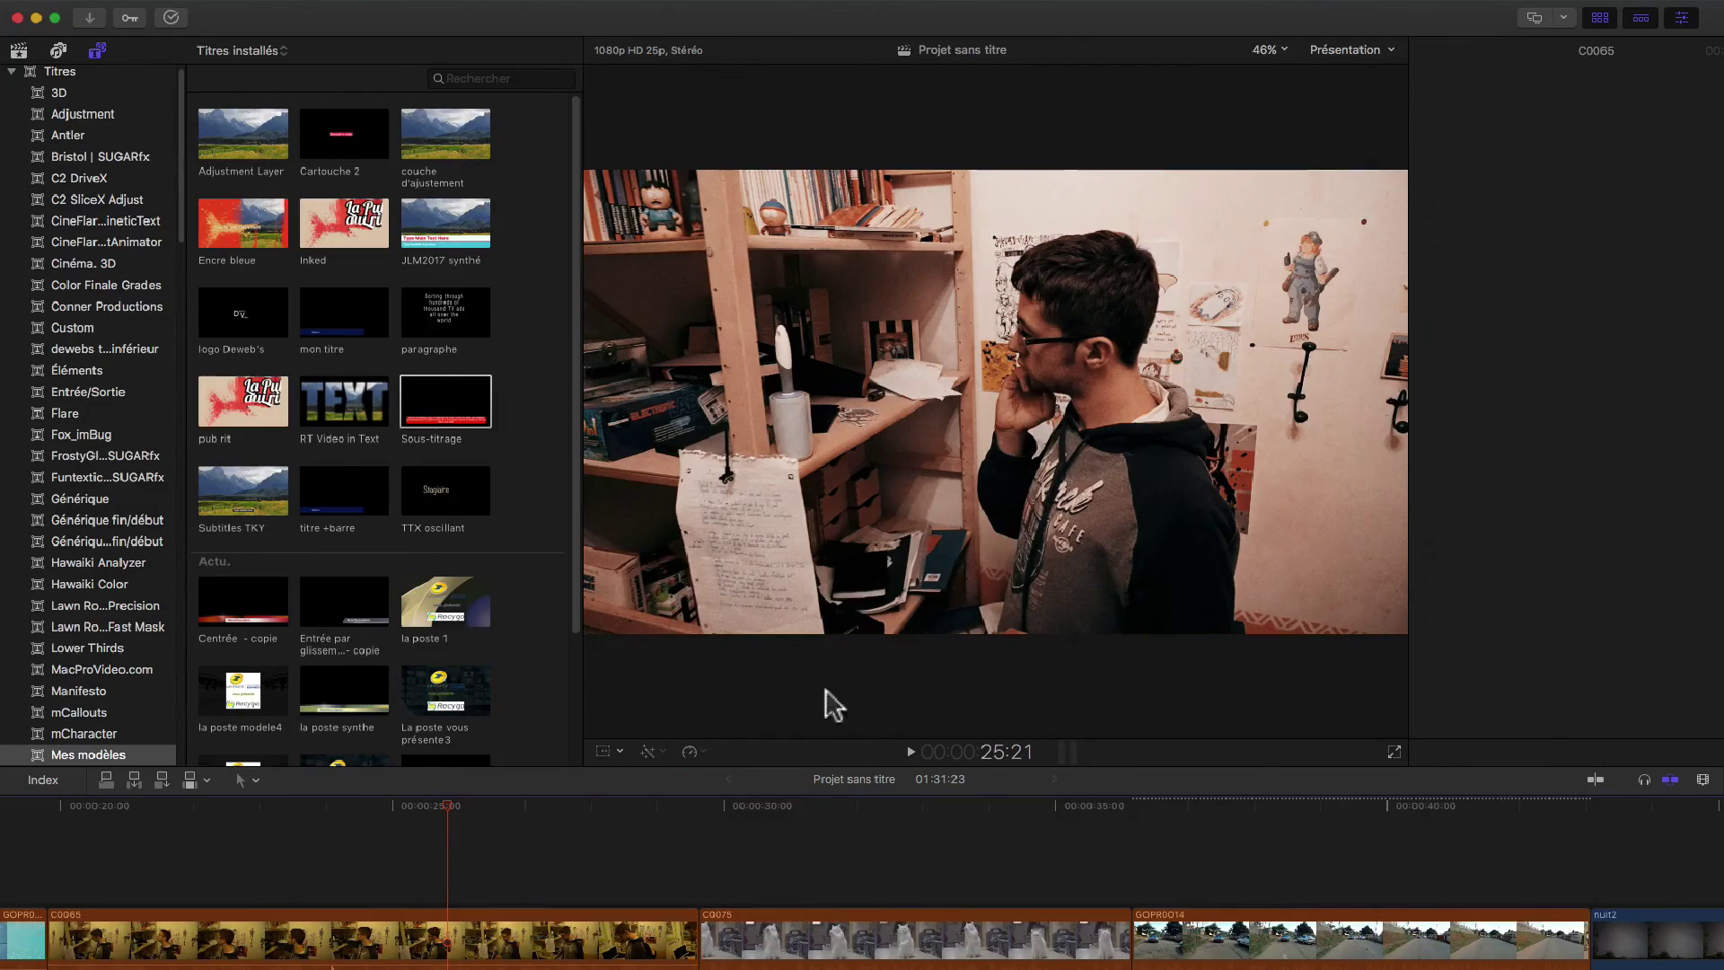
Add the updated Sous-titrage title above the clips at about 27 s, and check it at 31:07 along with its text settings.
{"action": "left_click_drag", "start_coordinate": [435, 412], "coordinate": [540, 891]}
{"action": "left_click", "coordinate": [812, 812]}
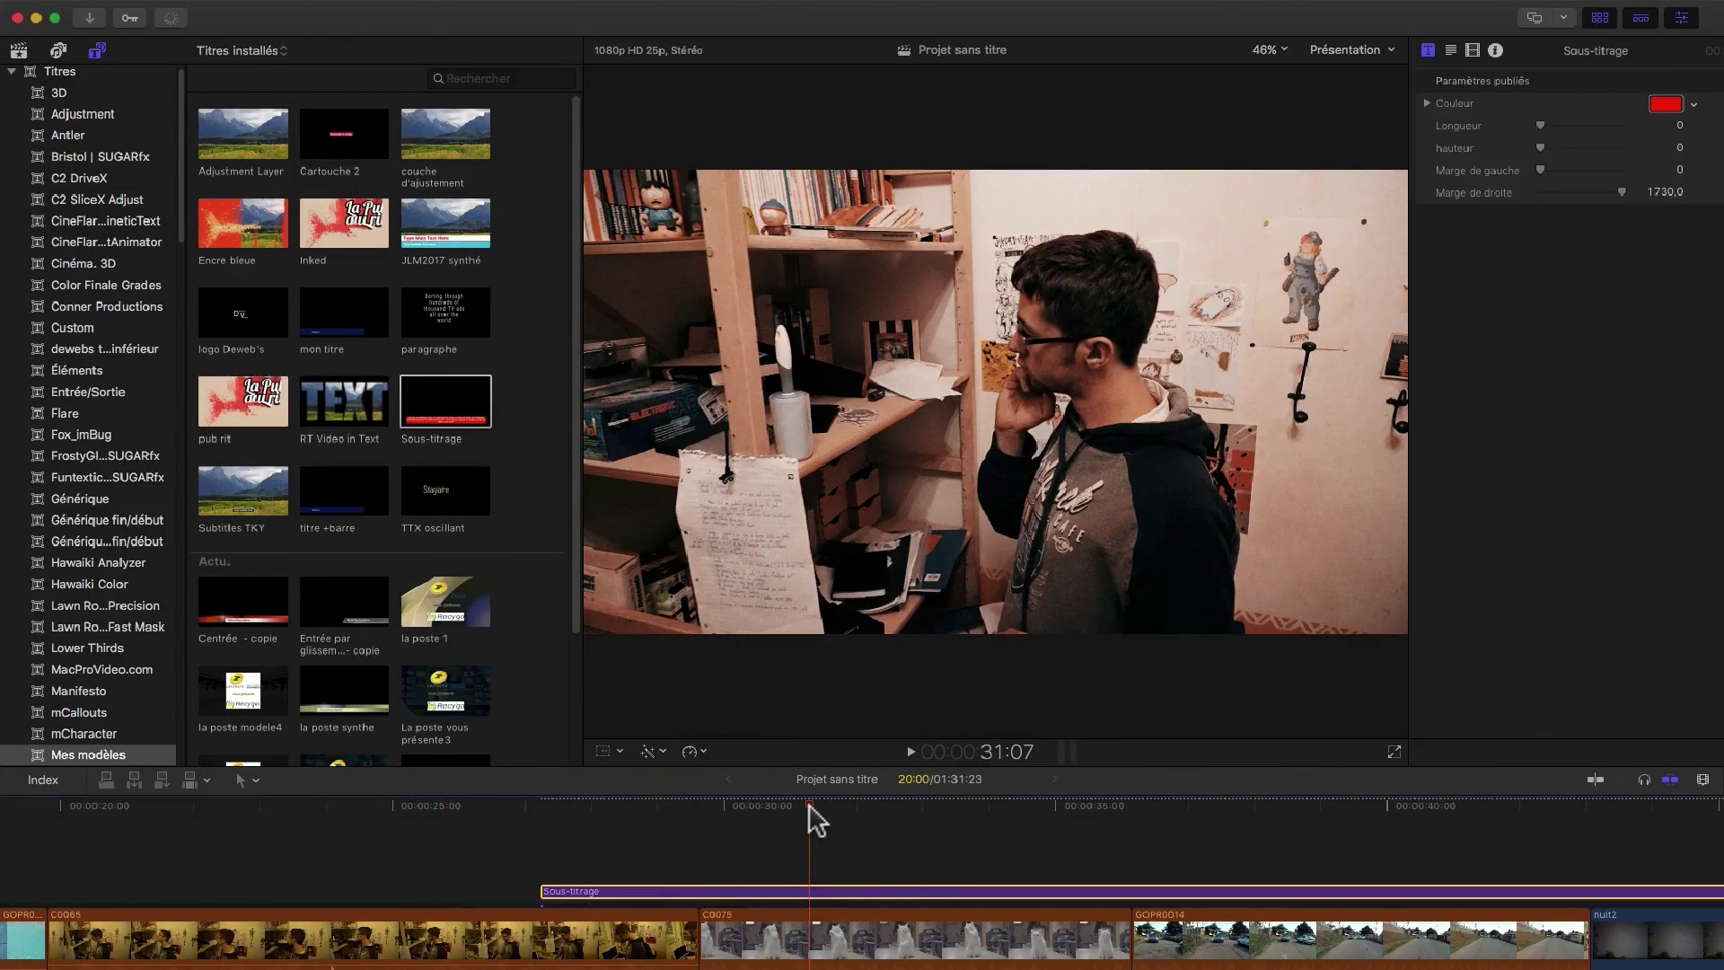
{"action": "left_click", "coordinate": [854, 806]}
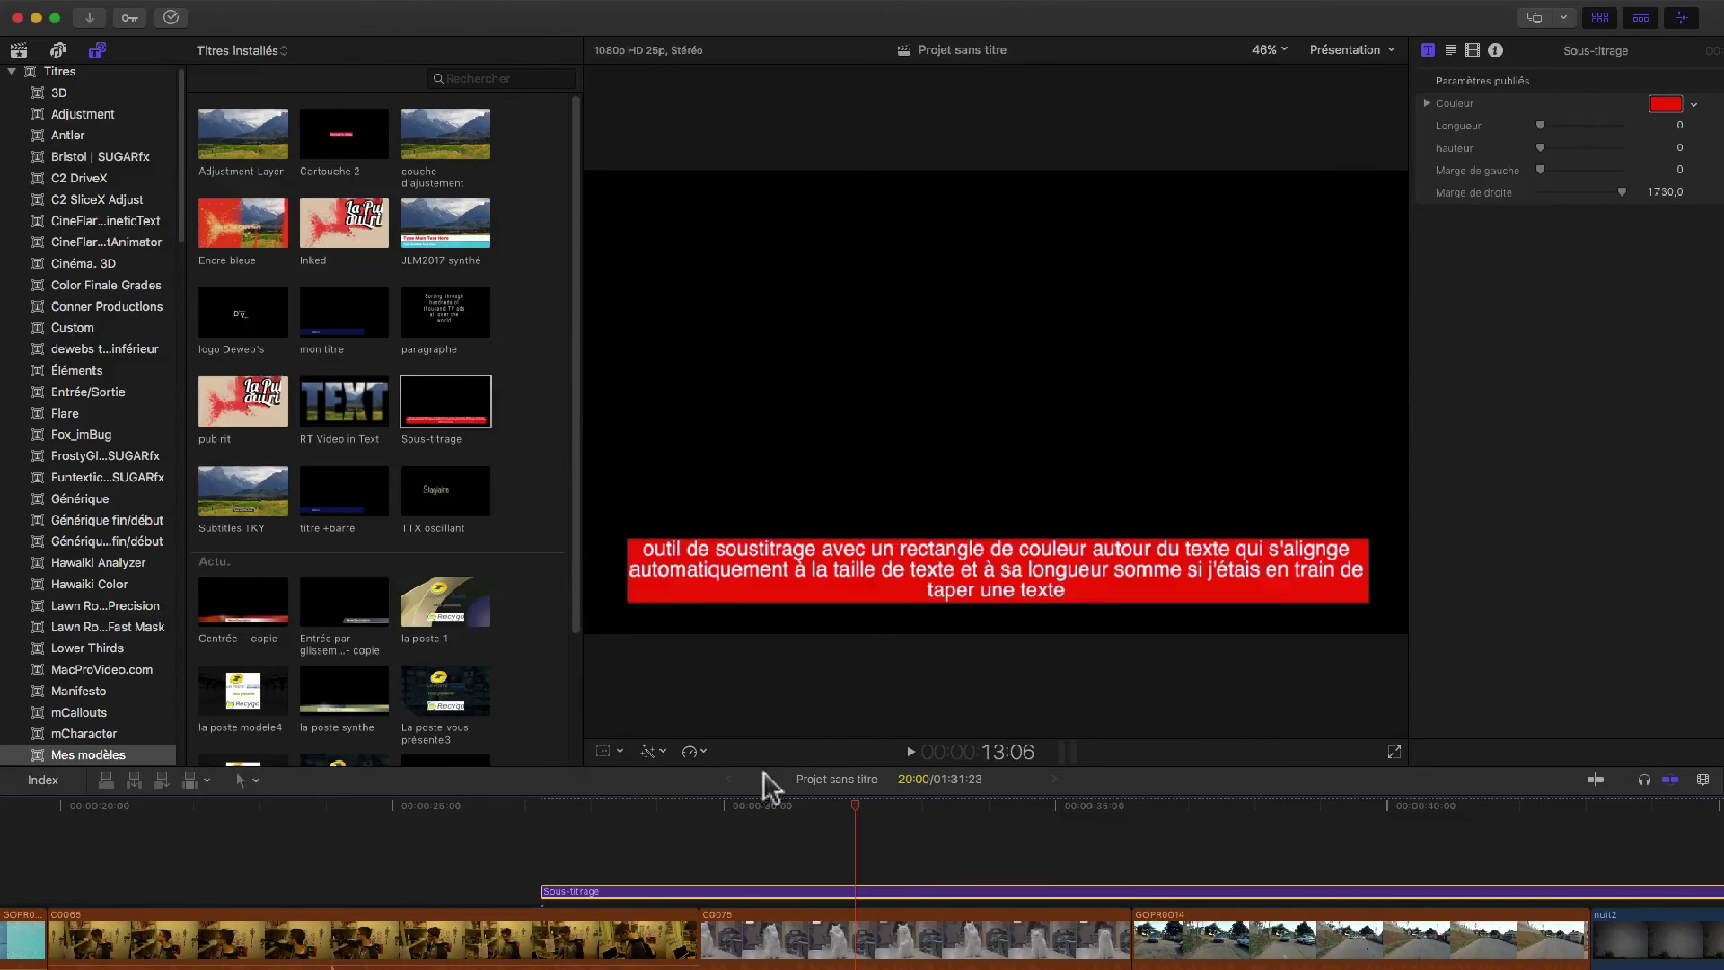
{"action": "left_click", "coordinate": [808, 810]}
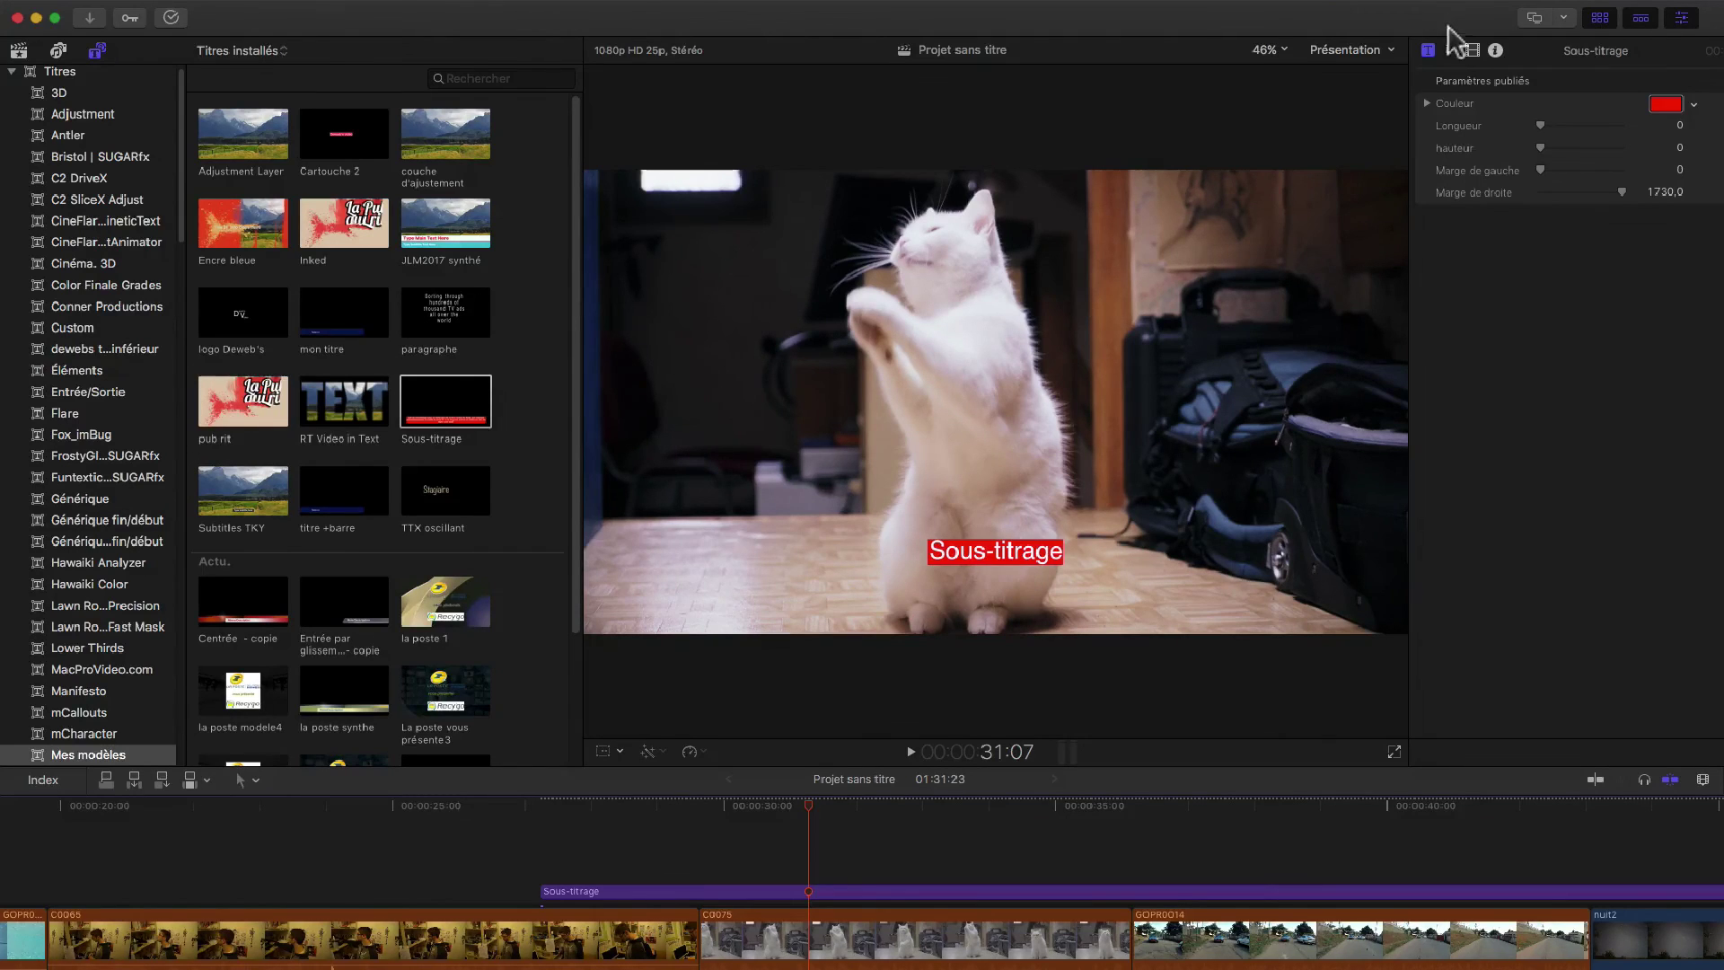
{"action": "left_click", "coordinate": [1452, 51]}
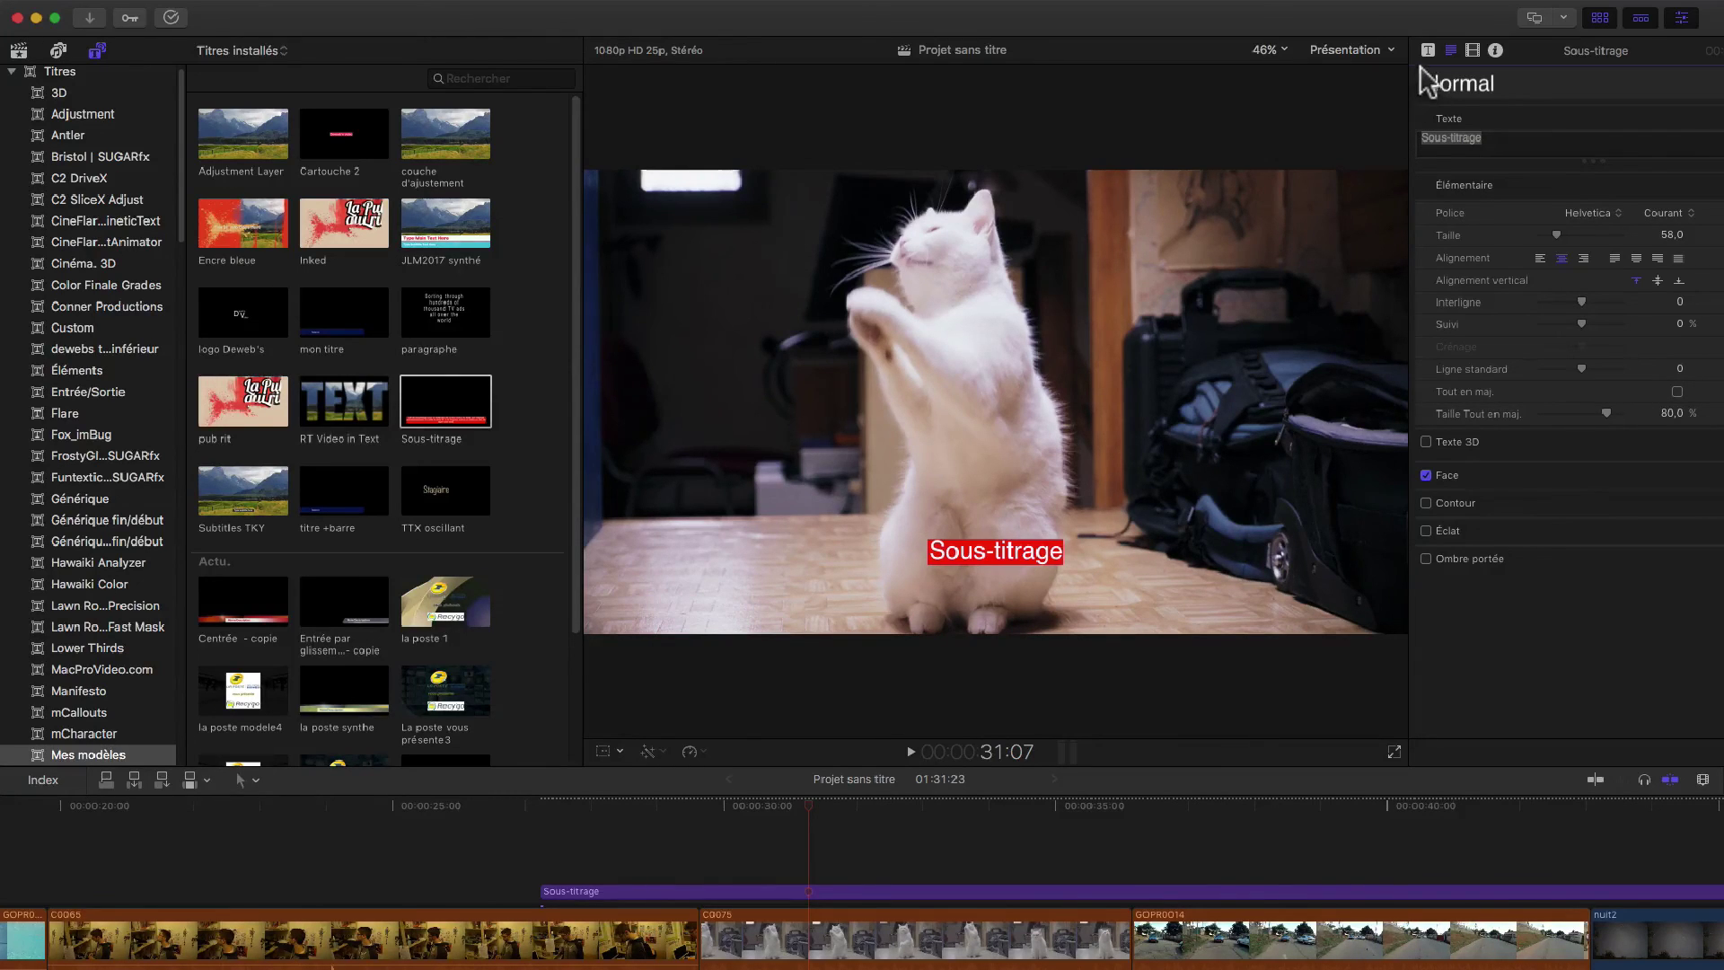
Open the Sous-titrage title from the title browser in Motion again.
{"action": "right_click", "coordinate": [444, 391]}
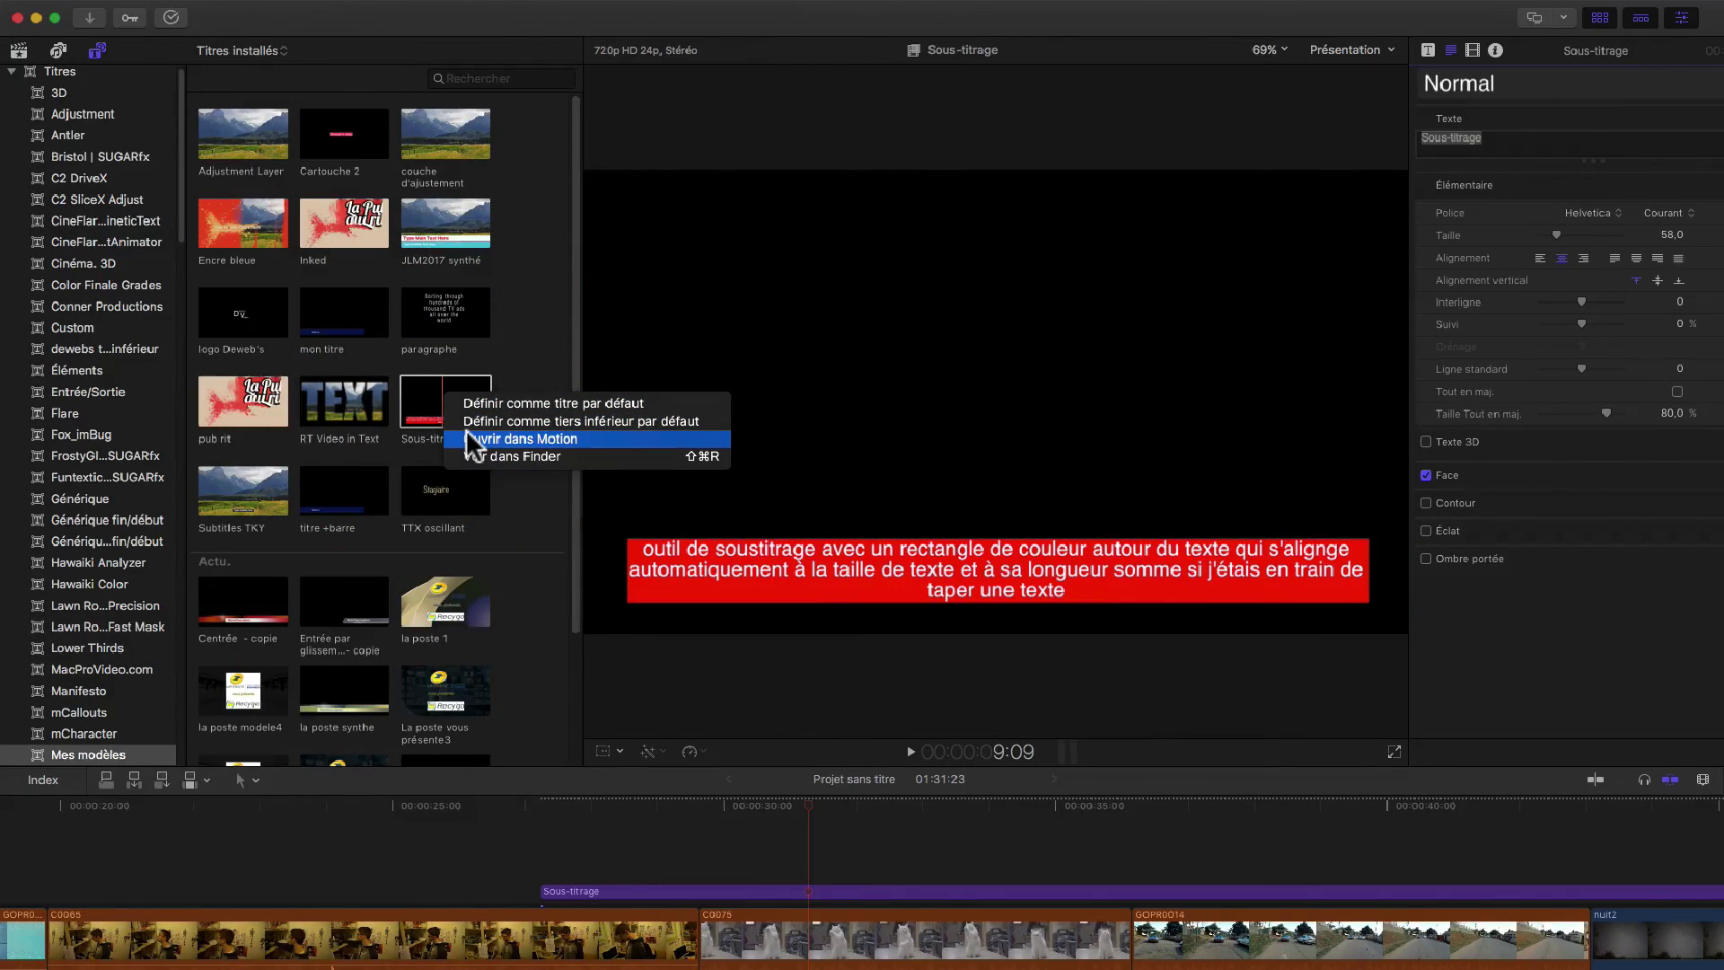